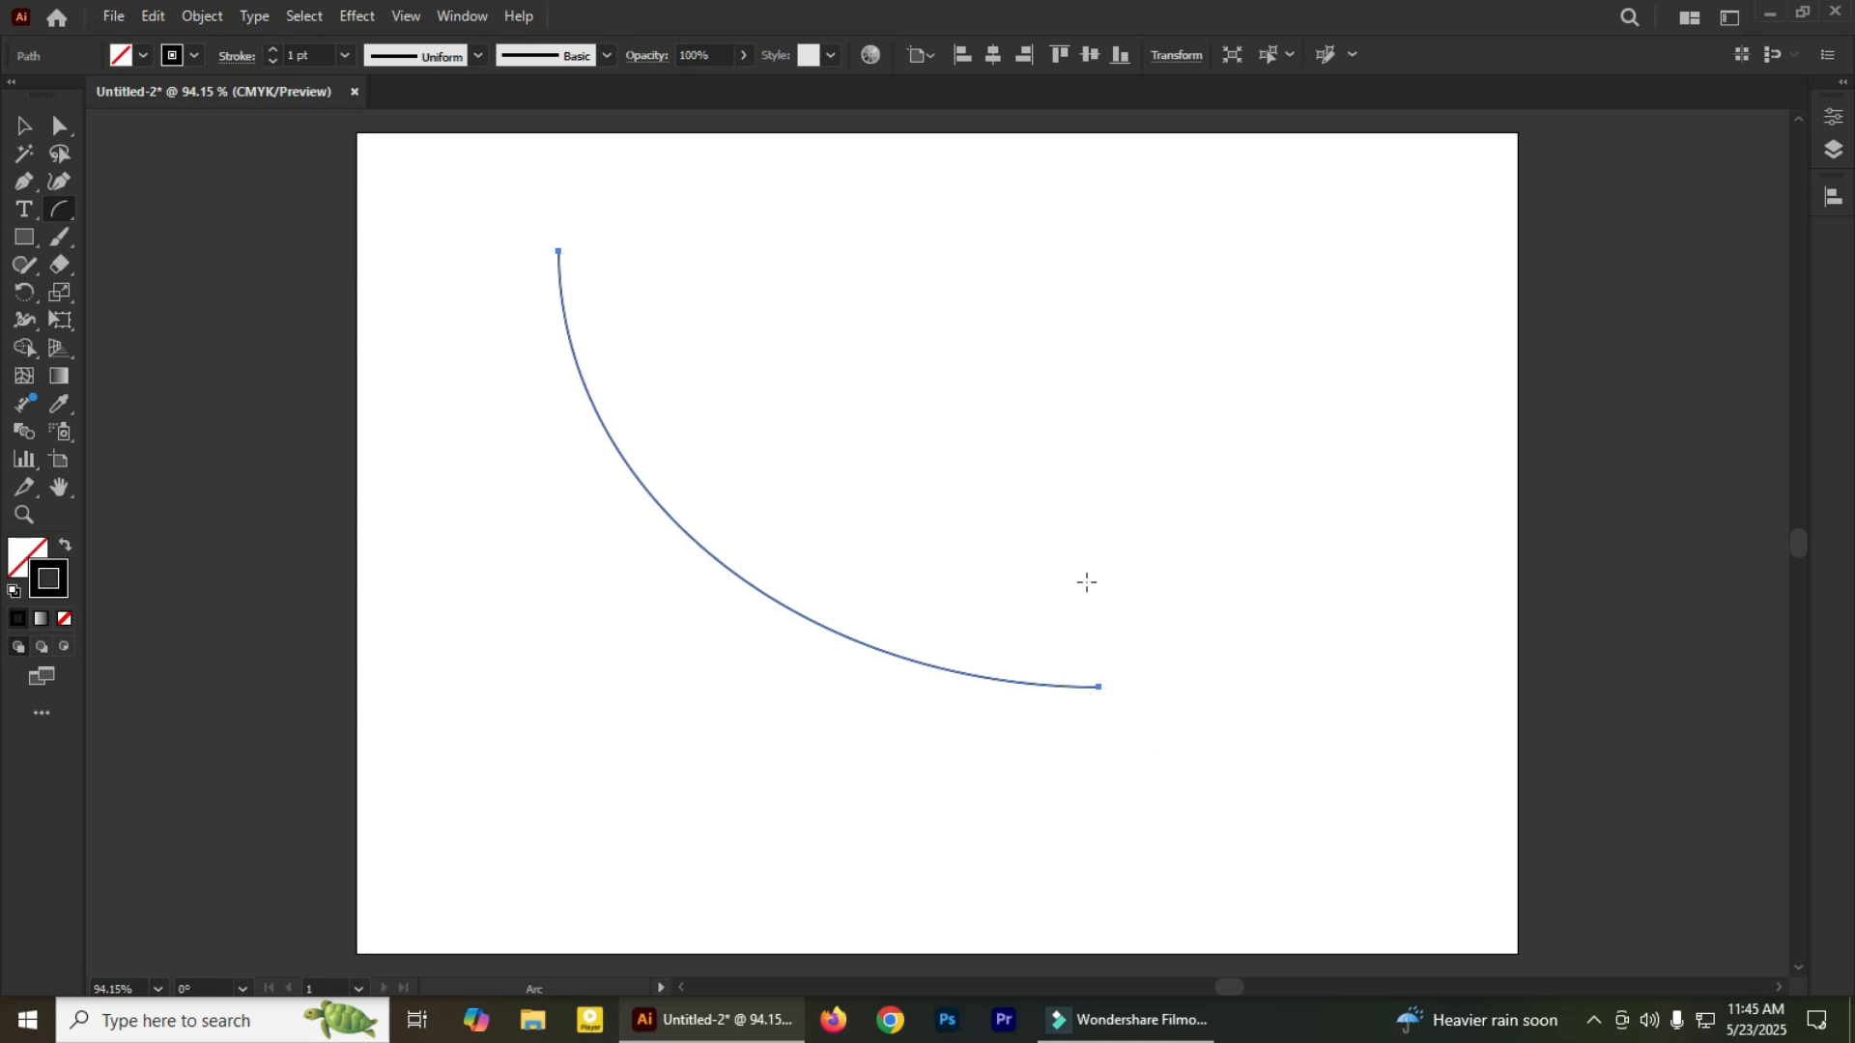
Place a second open arc with X length 391.5966 pt, Y length 315.9664 pt, X Axis base and slope 50, unfilled
{"action": "left_click", "coordinate": [832, 421]}
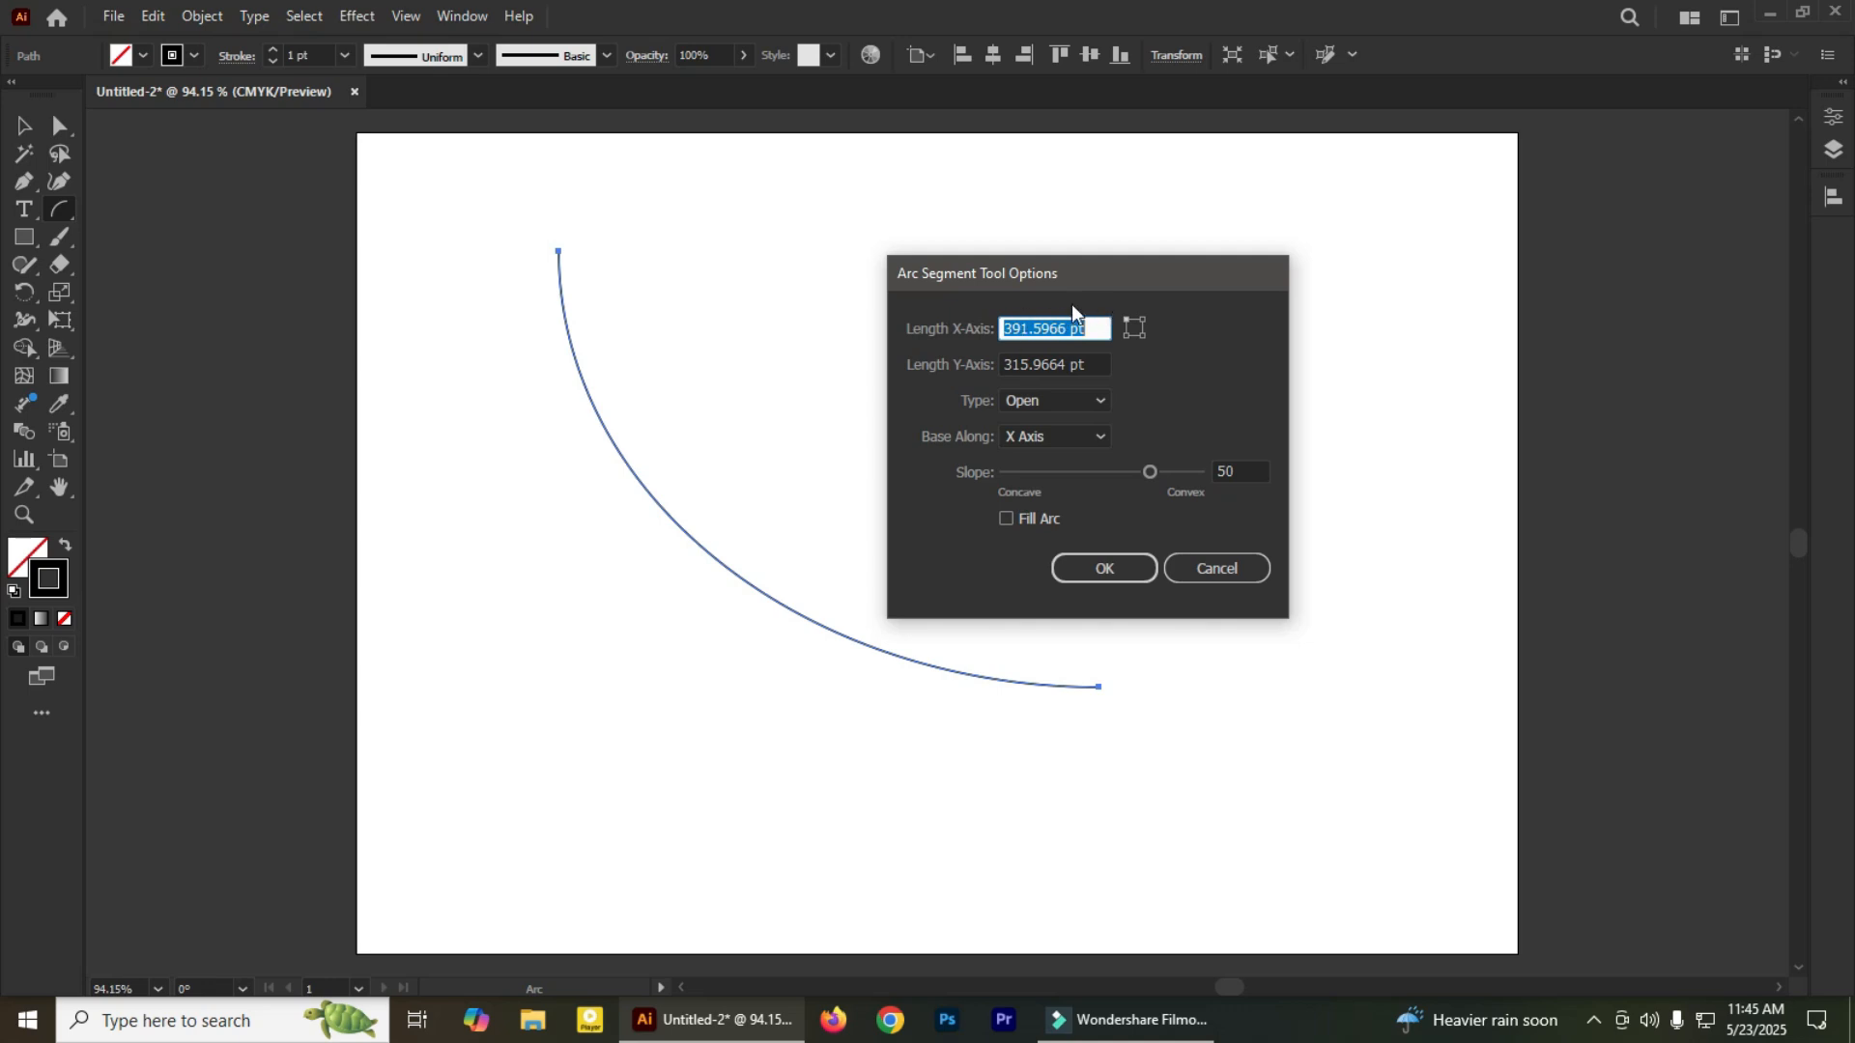
{"action": "left_click", "coordinate": [1033, 402]}
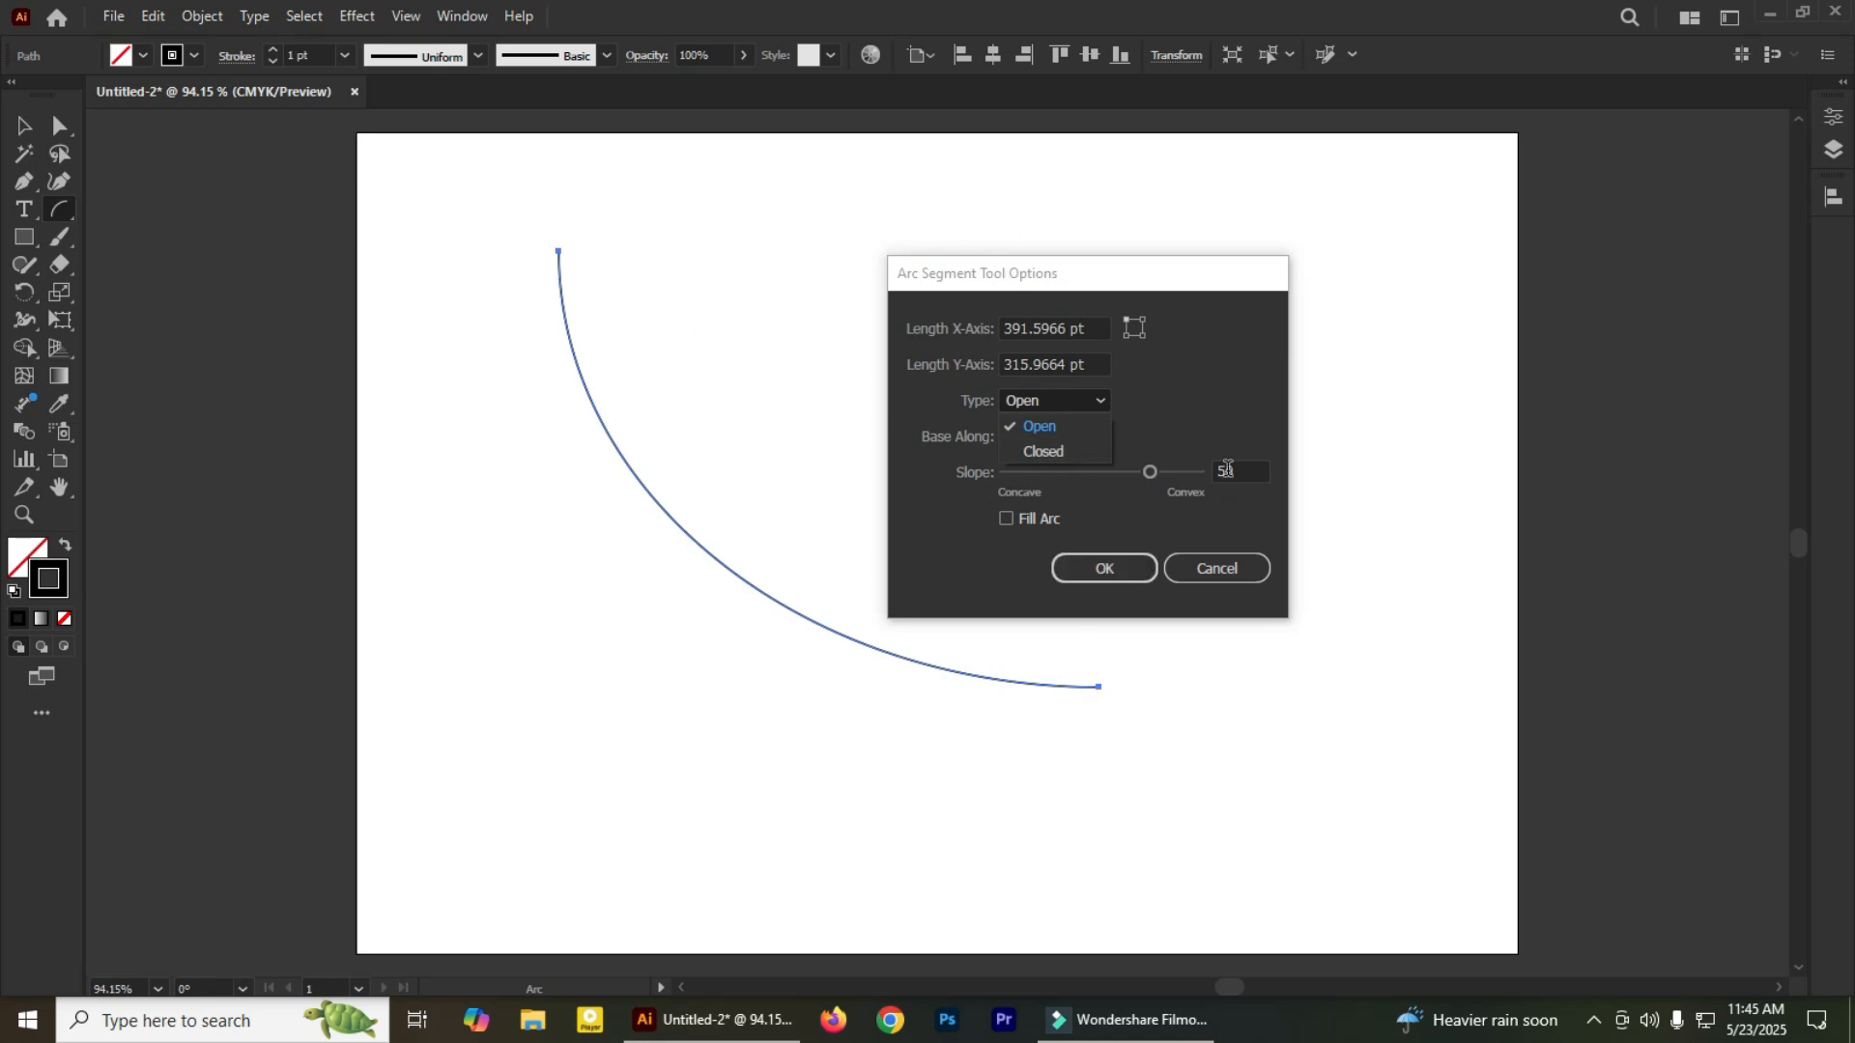
{"action": "left_click", "coordinate": [1069, 426]}
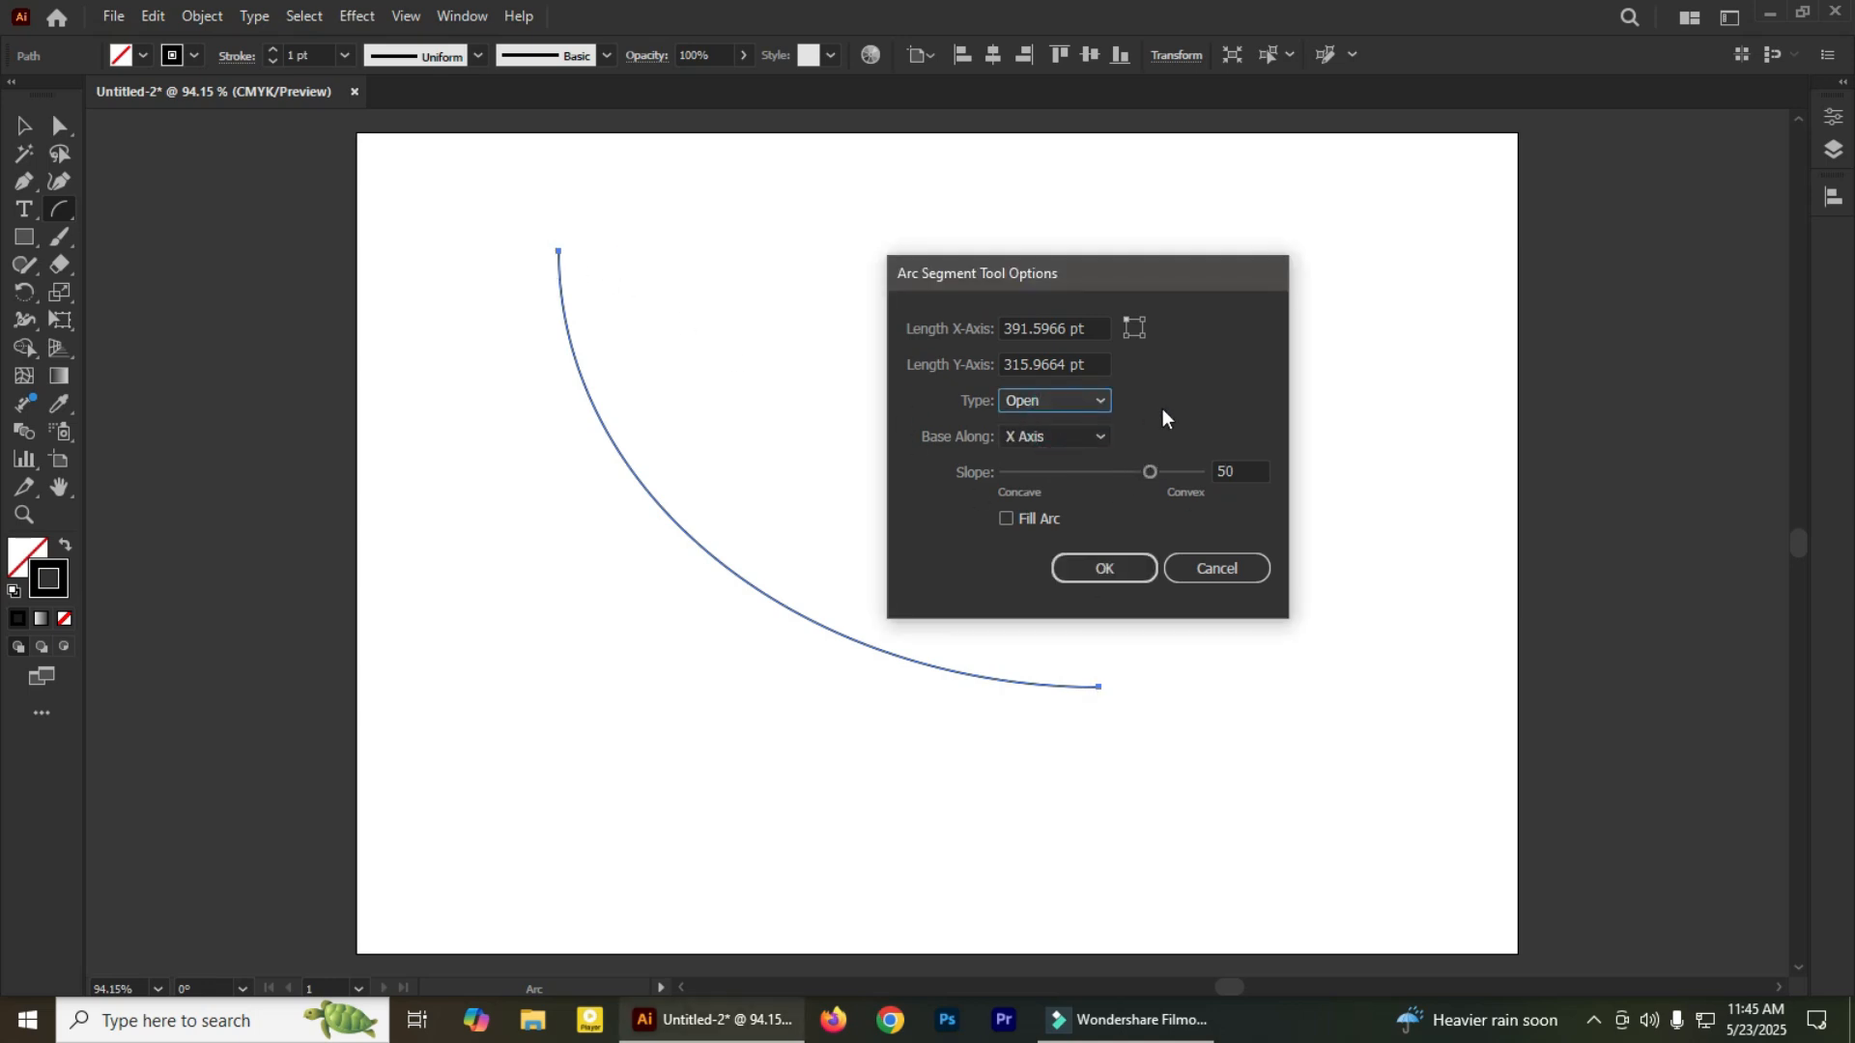
{"action": "left_click", "coordinate": [1067, 437]}
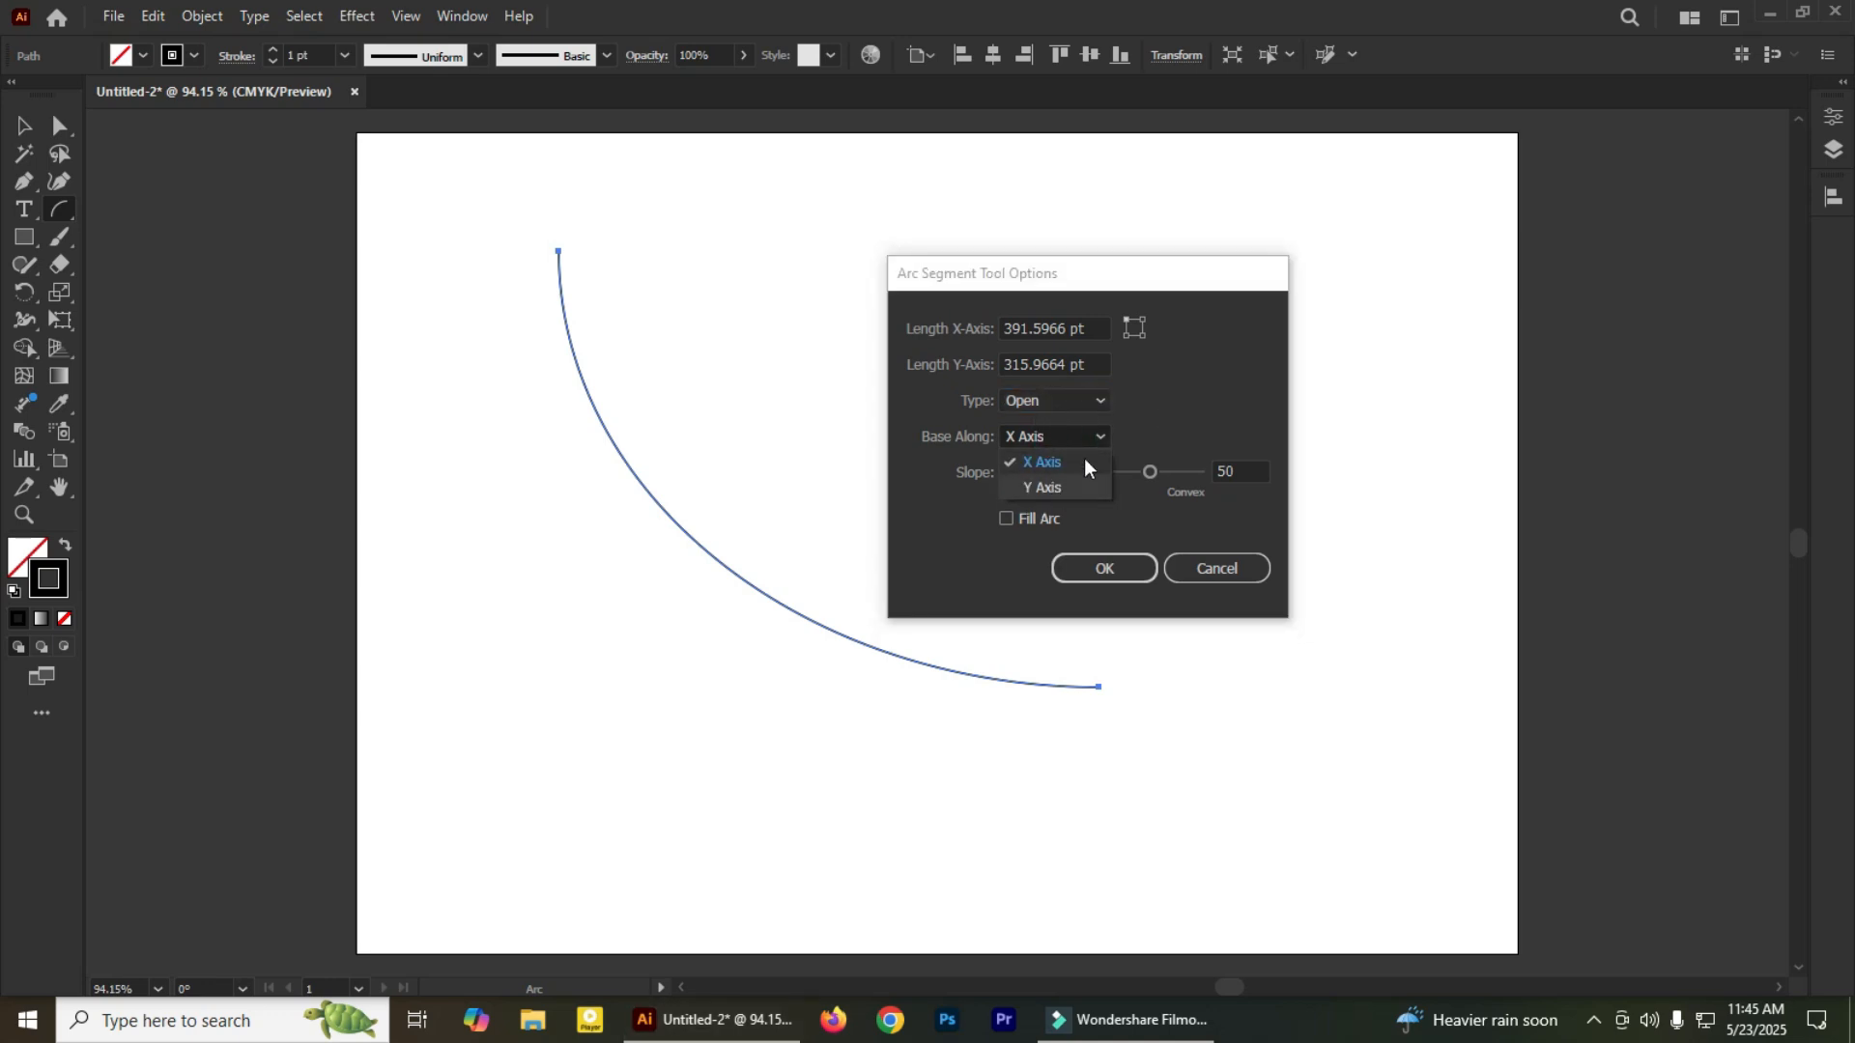
{"action": "left_click", "coordinate": [1163, 420]}
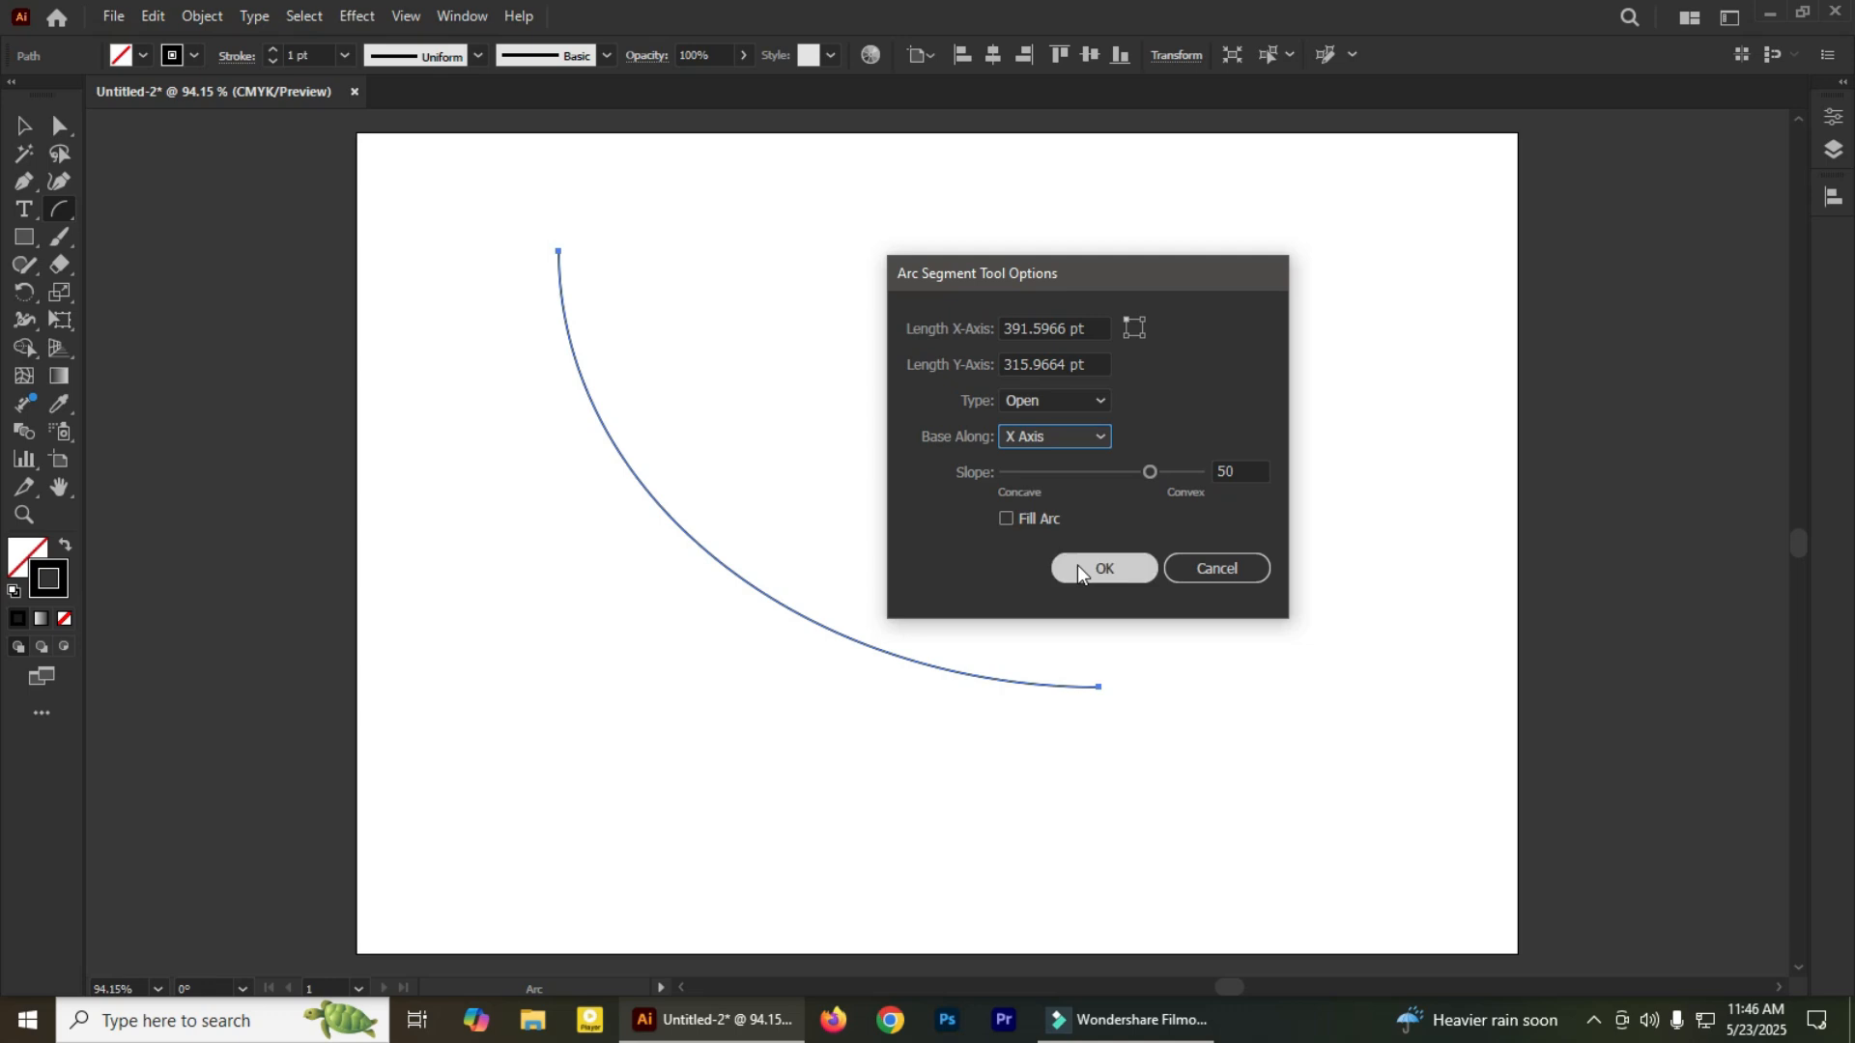
{"action": "left_click", "coordinate": [1104, 569]}
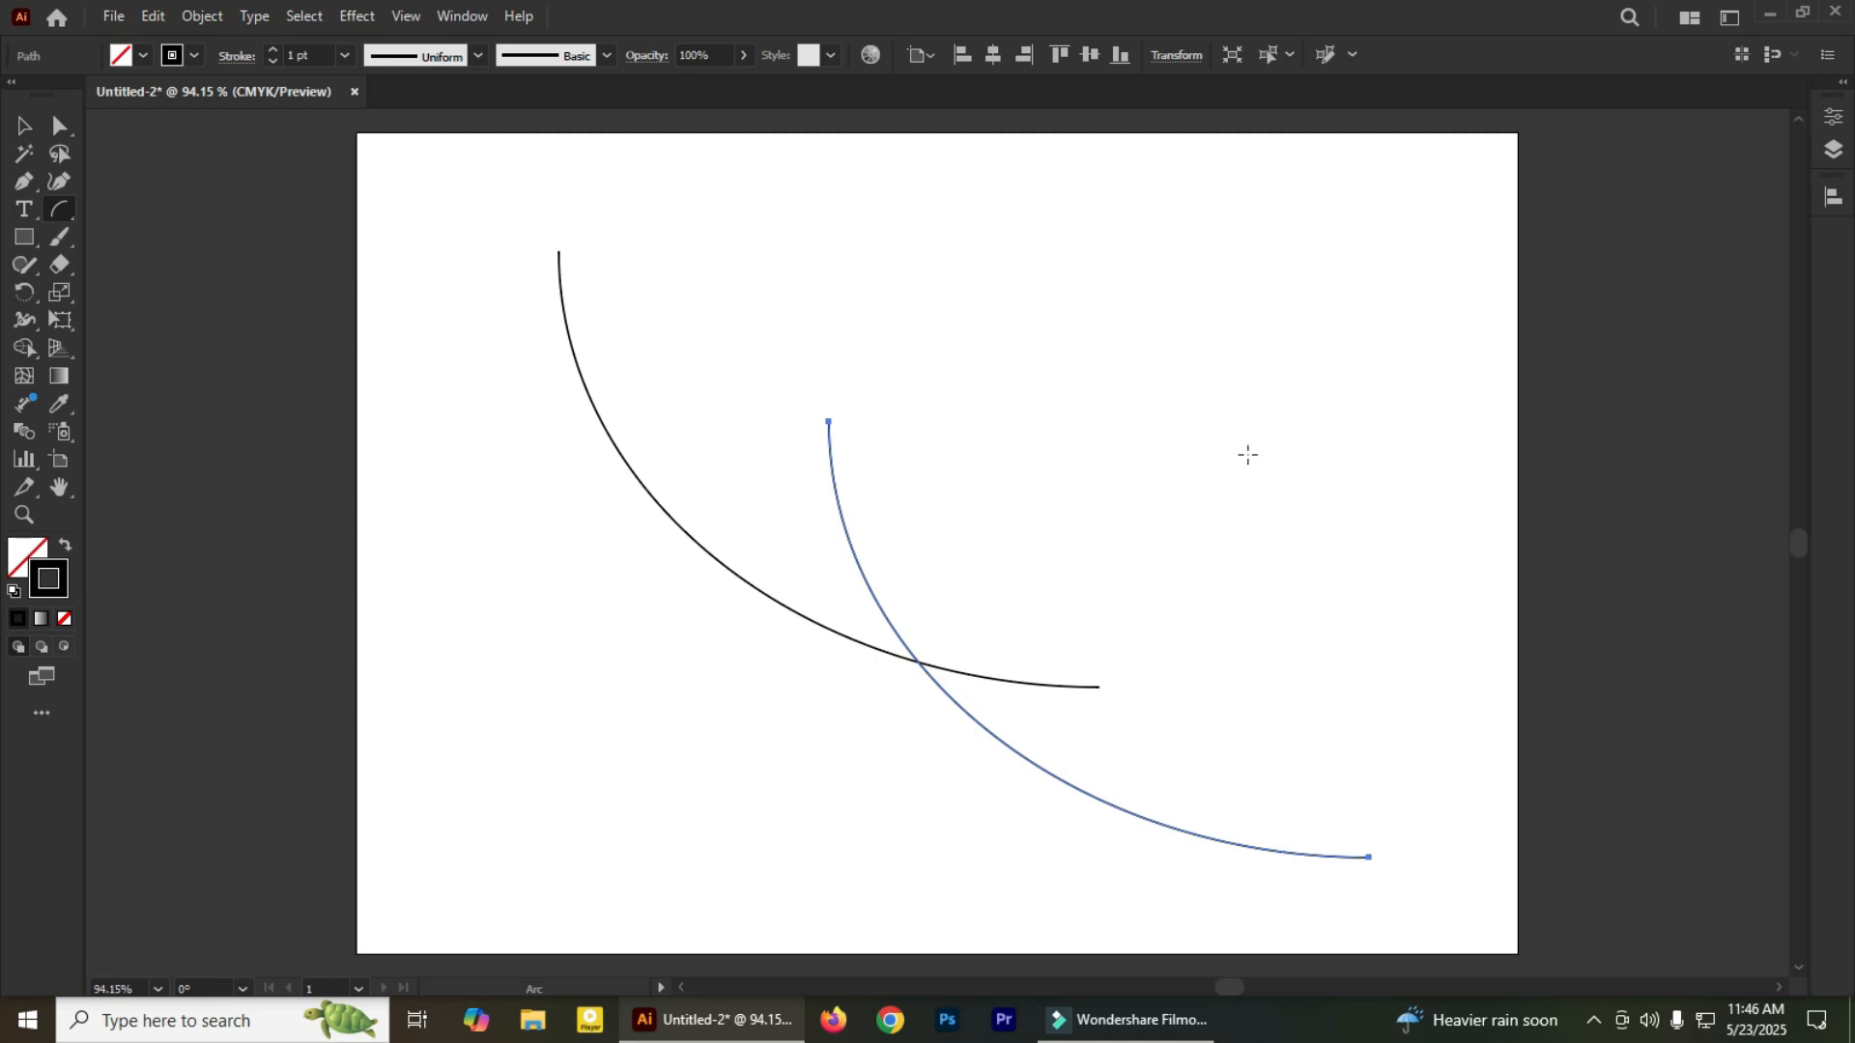
Undo both arcs to clear the artboard
{"action": "key", "text": "ctrl+z"}
{"action": "key", "text": "ctrl+z"}
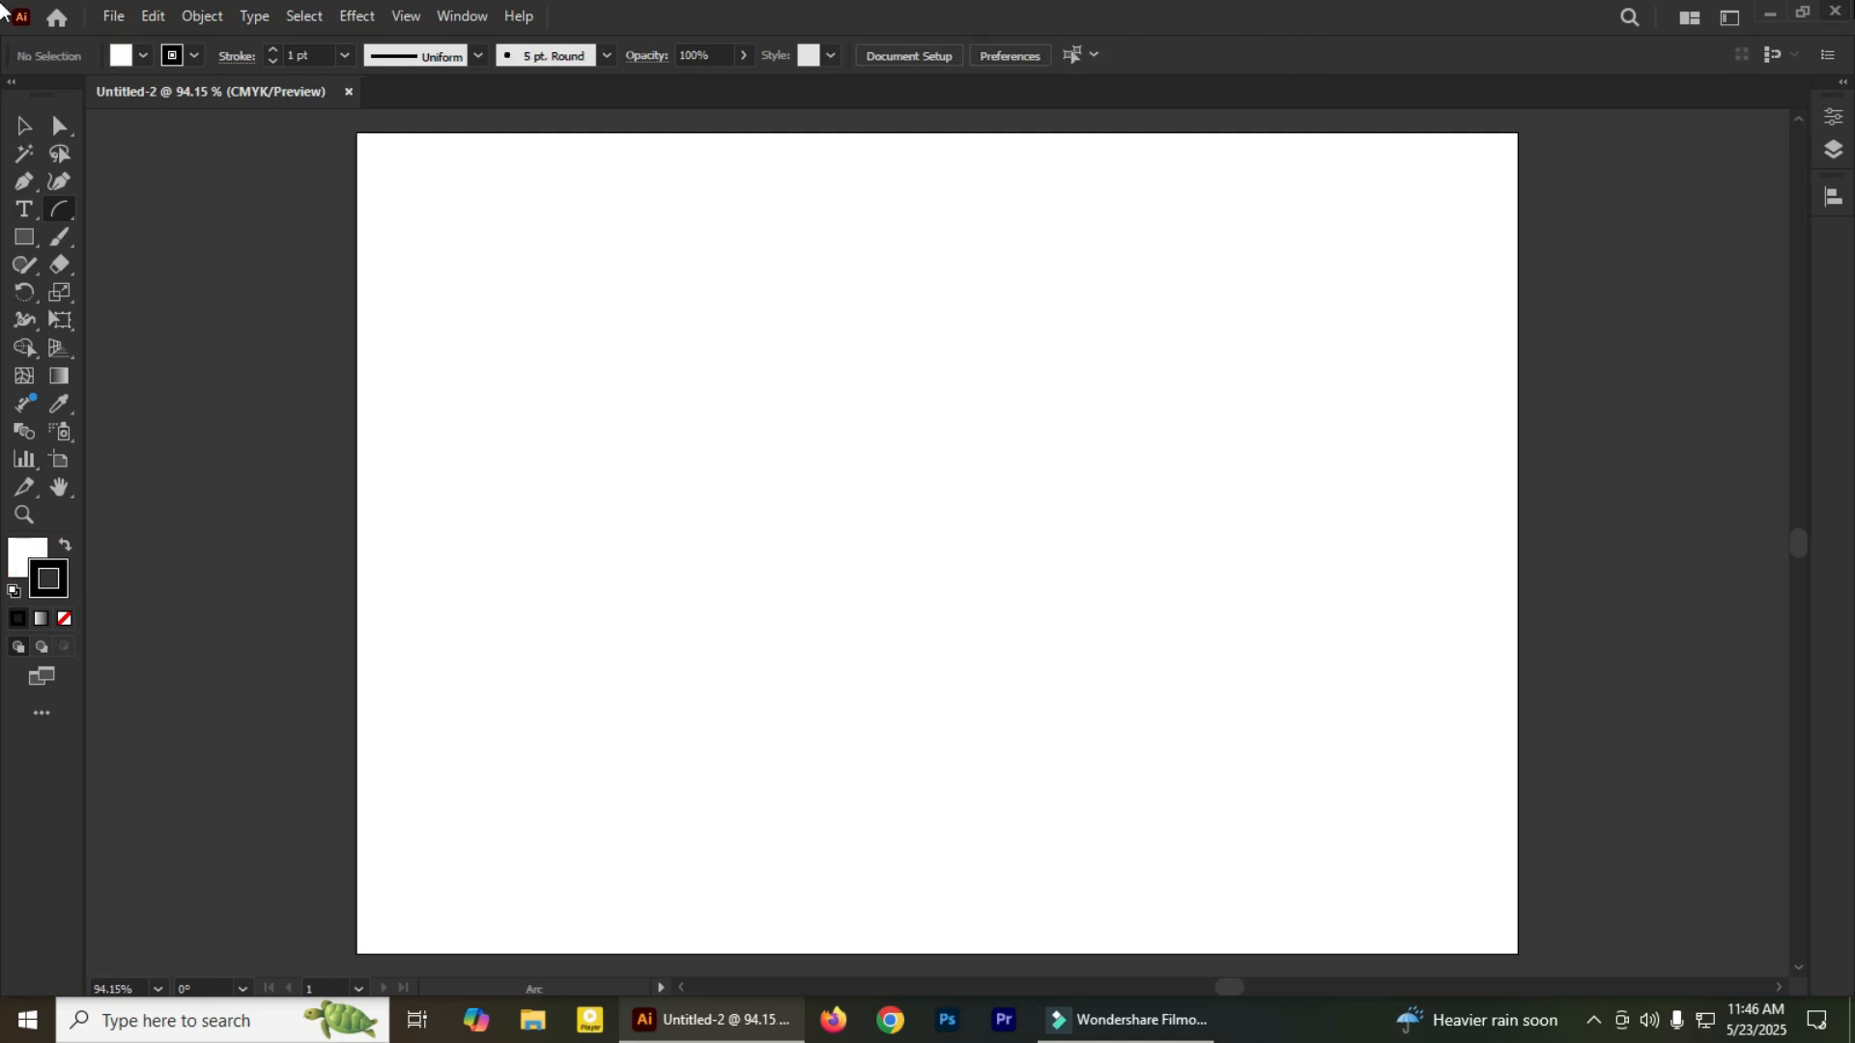
Draw four open arcs of different sizes, working from the artboard's lower-left area toward its upper middle
{"action": "left_click_drag", "start_coordinate": [605, 318], "coordinate": [1064, 779]}
{"action": "left_click_drag", "start_coordinate": [755, 318], "coordinate": [977, 553]}
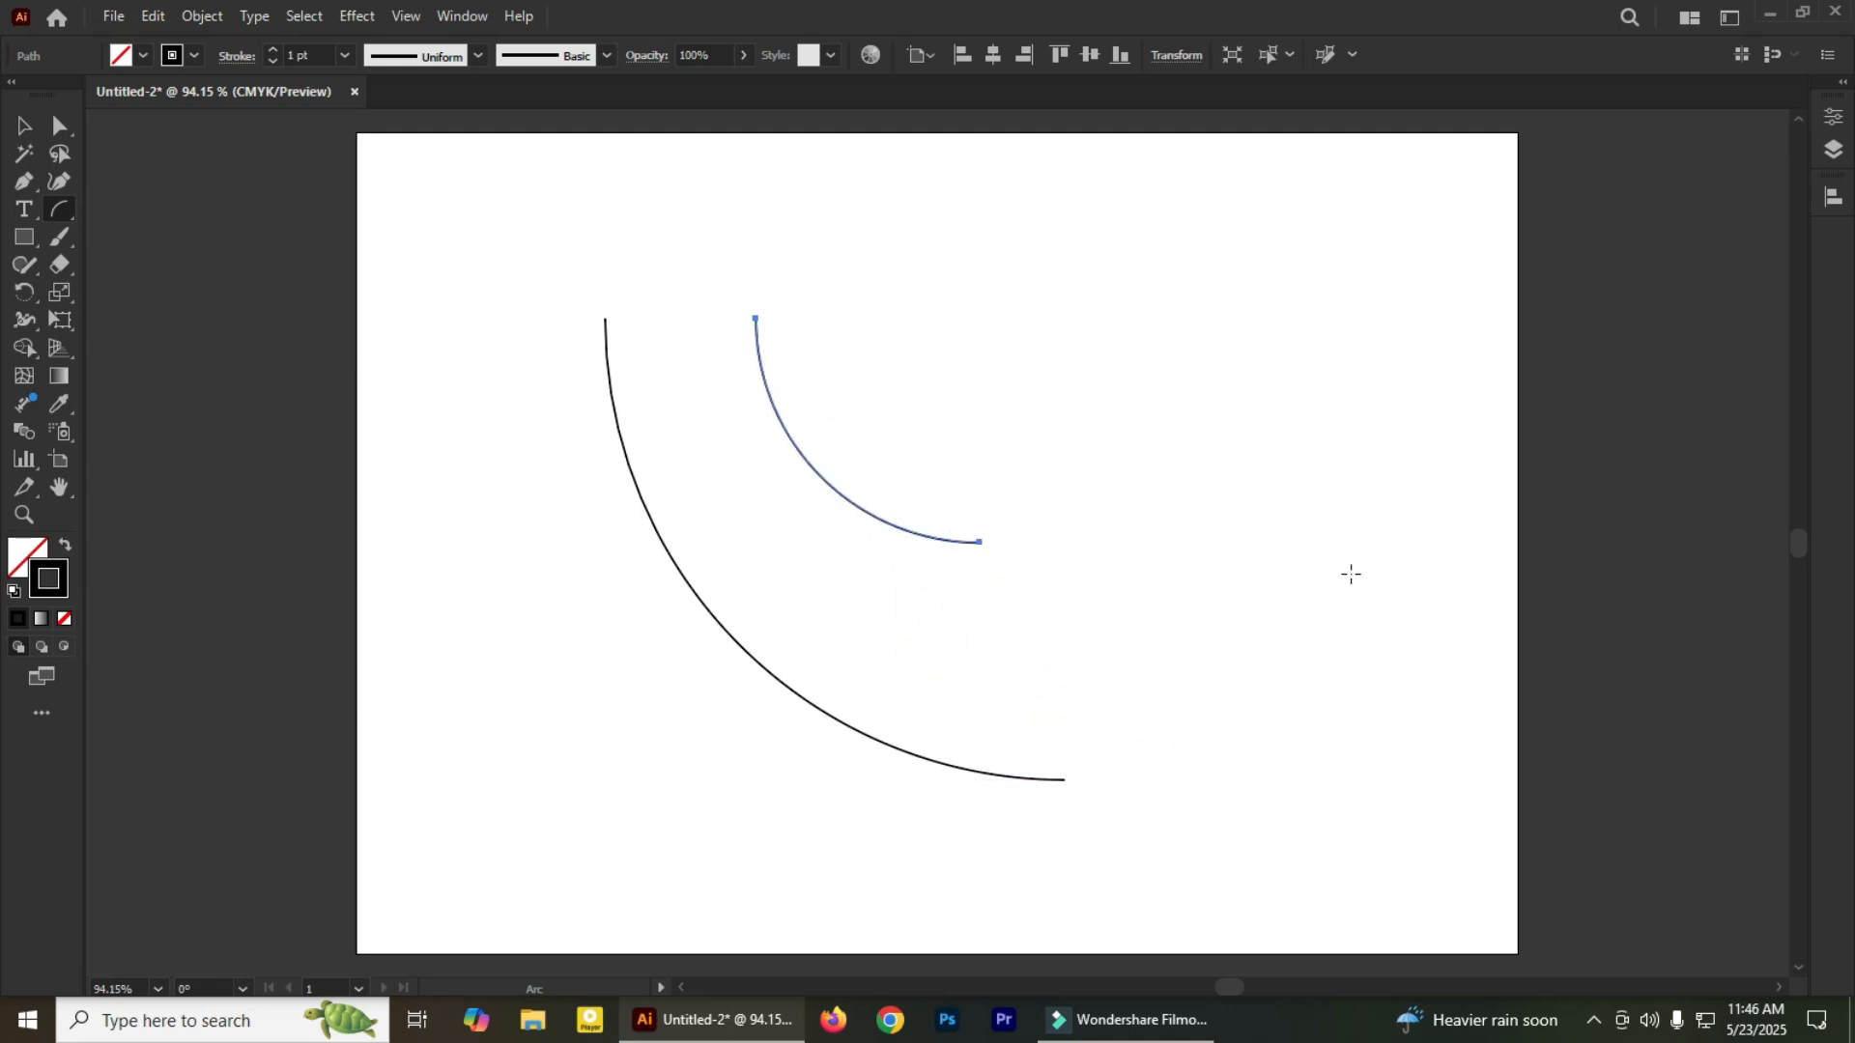
{"action": "left_click_drag", "start_coordinate": [911, 348], "coordinate": [1027, 450]}
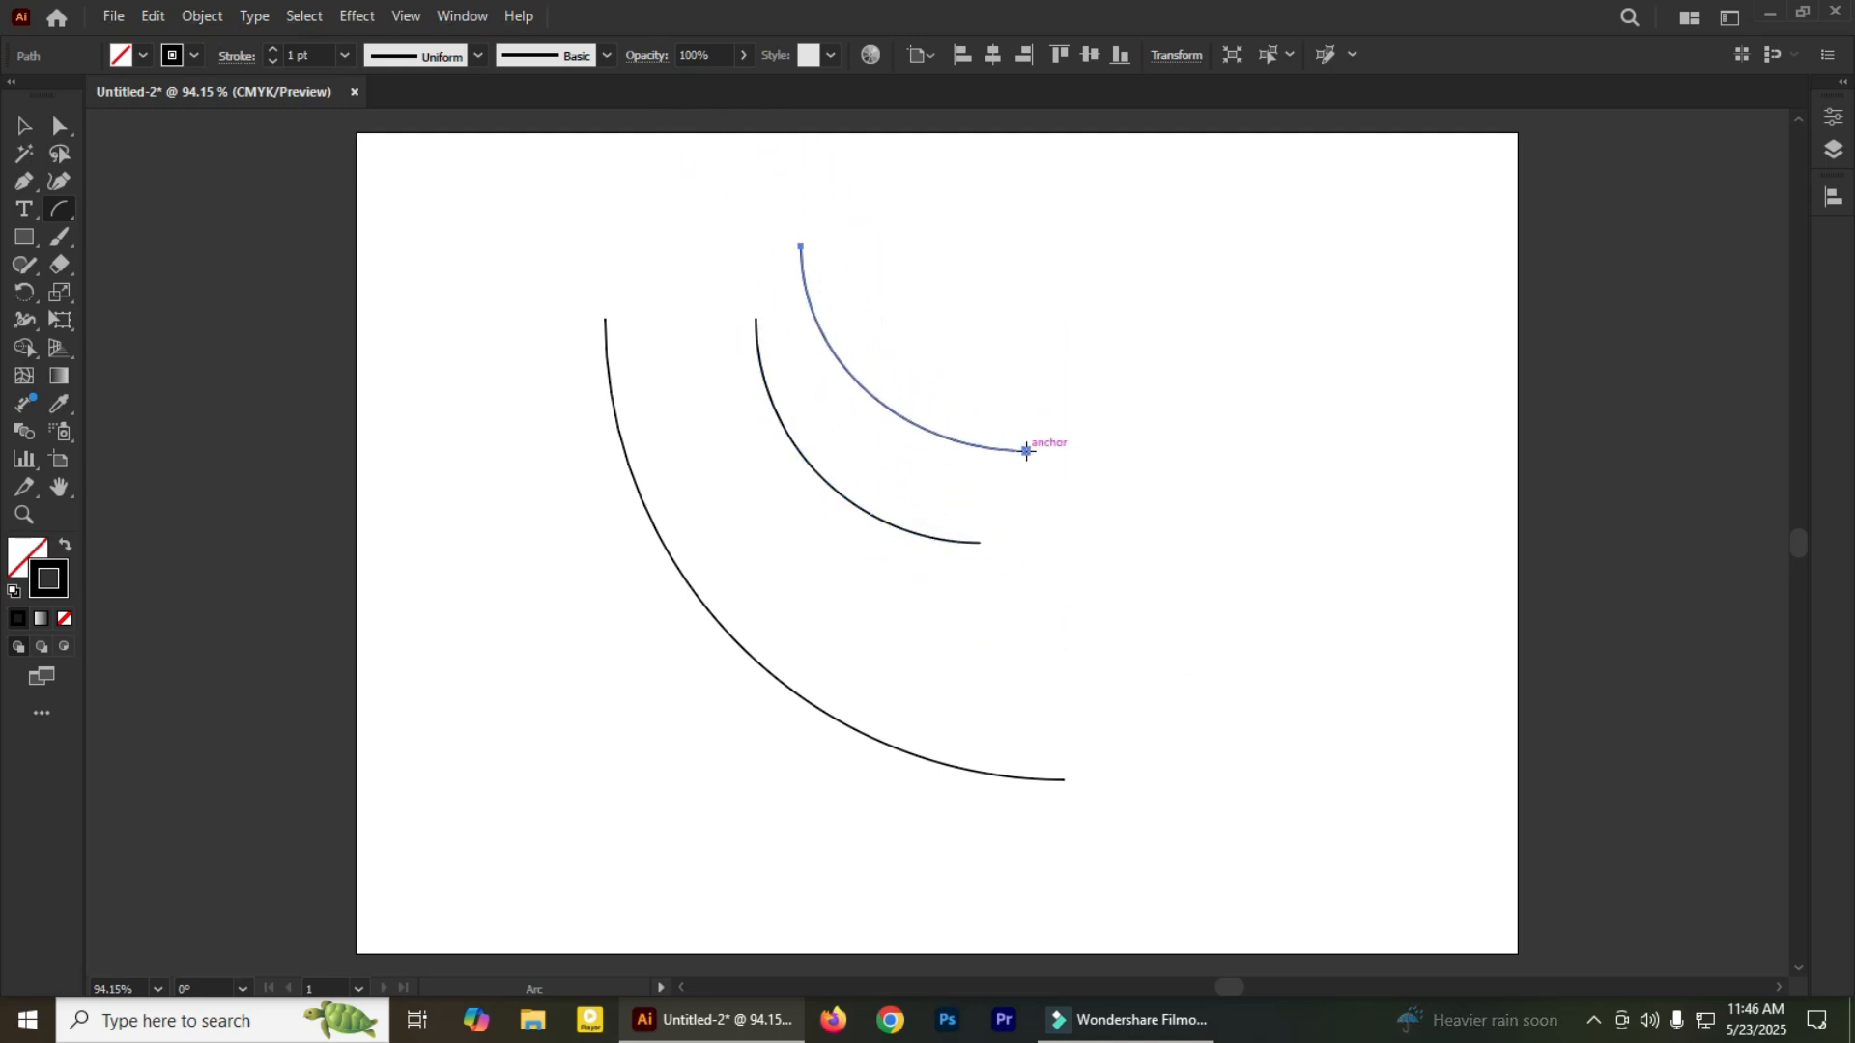
{"action": "left_click_drag", "start_coordinate": [1040, 340], "coordinate": [1169, 466]}
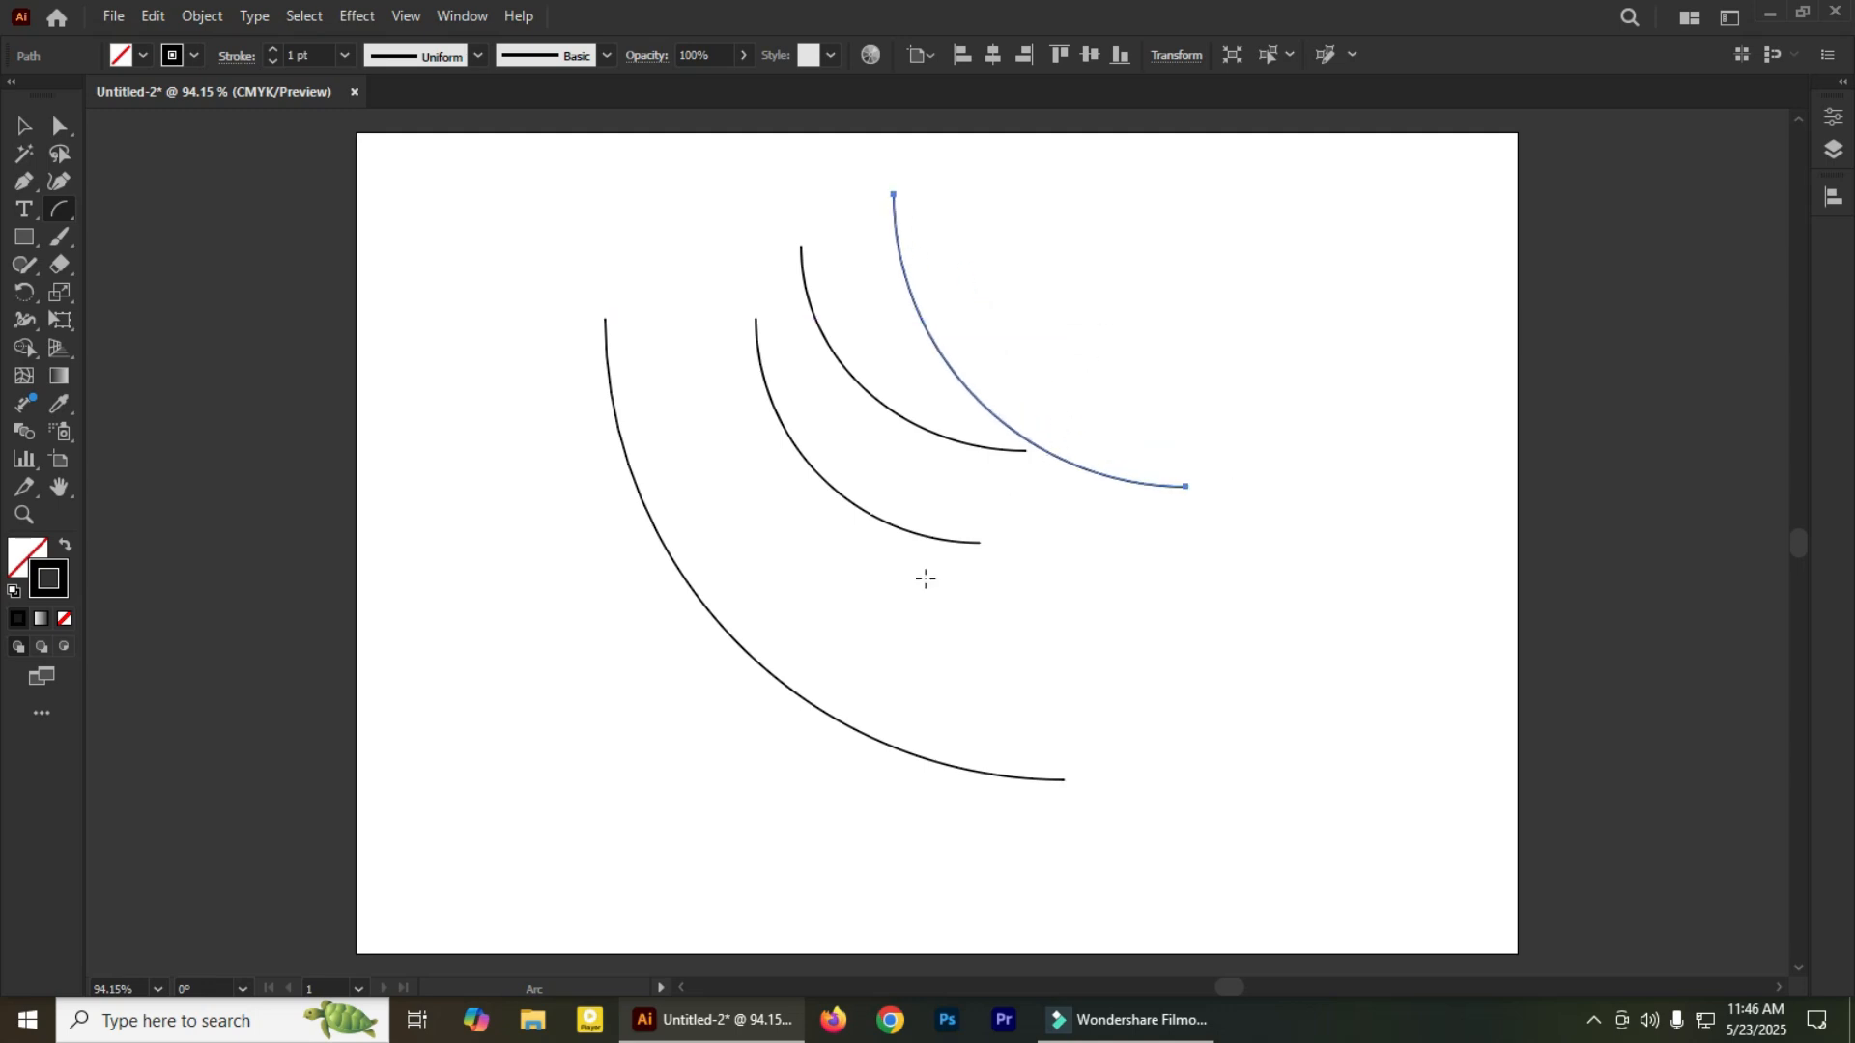
Draw a fifth arc at the upper right of the others, toggling it between closed and open and leaving it open
{"action": "mouse_move", "coordinate": [1039, 255]}
{"action": "left_mouse_down"}
{"action": "mouse_move", "coordinate": [1041, 332]}
{"action": "mouse_move", "coordinate": [1318, 594]}
{"action": "mouse_move", "coordinate": [1285, 488]}
{"action": "mouse_move", "coordinate": [1345, 572]}
{"action": "mouse_move", "coordinate": [1303, 518]}
{"action": "mouse_move", "coordinate": [1357, 524]}
{"action": "mouse_move", "coordinate": [1256, 444]}
{"action": "mouse_move", "coordinate": [1318, 572]}
{"action": "mouse_move", "coordinate": [1255, 426]}
{"action": "mouse_move", "coordinate": [1307, 521]}
{"action": "left_mouse_up"}
{"action": "key", "text": "c"}
{"action": "key", "text": "c"}
{"action": "key", "text": "c"}
{"action": "key", "text": "c"}
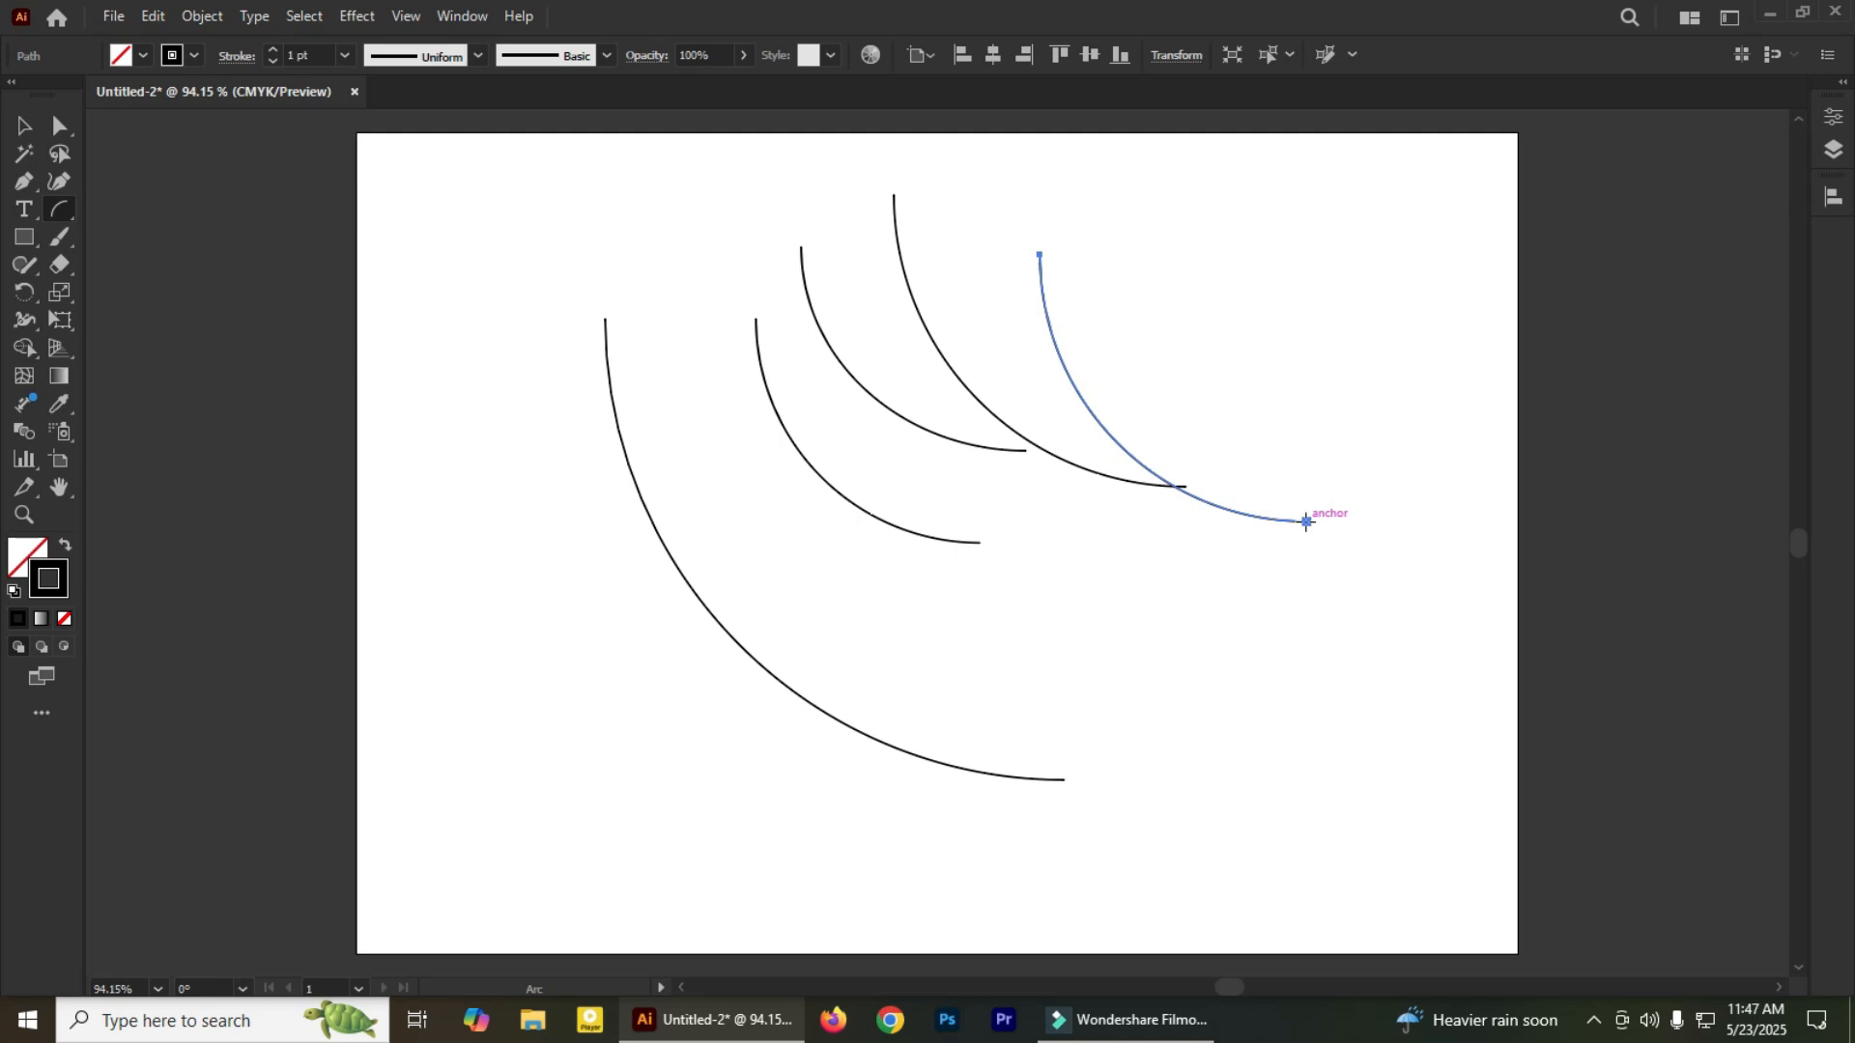
Select all five arcs and delete them
{"action": "left_click", "coordinate": [23, 125]}
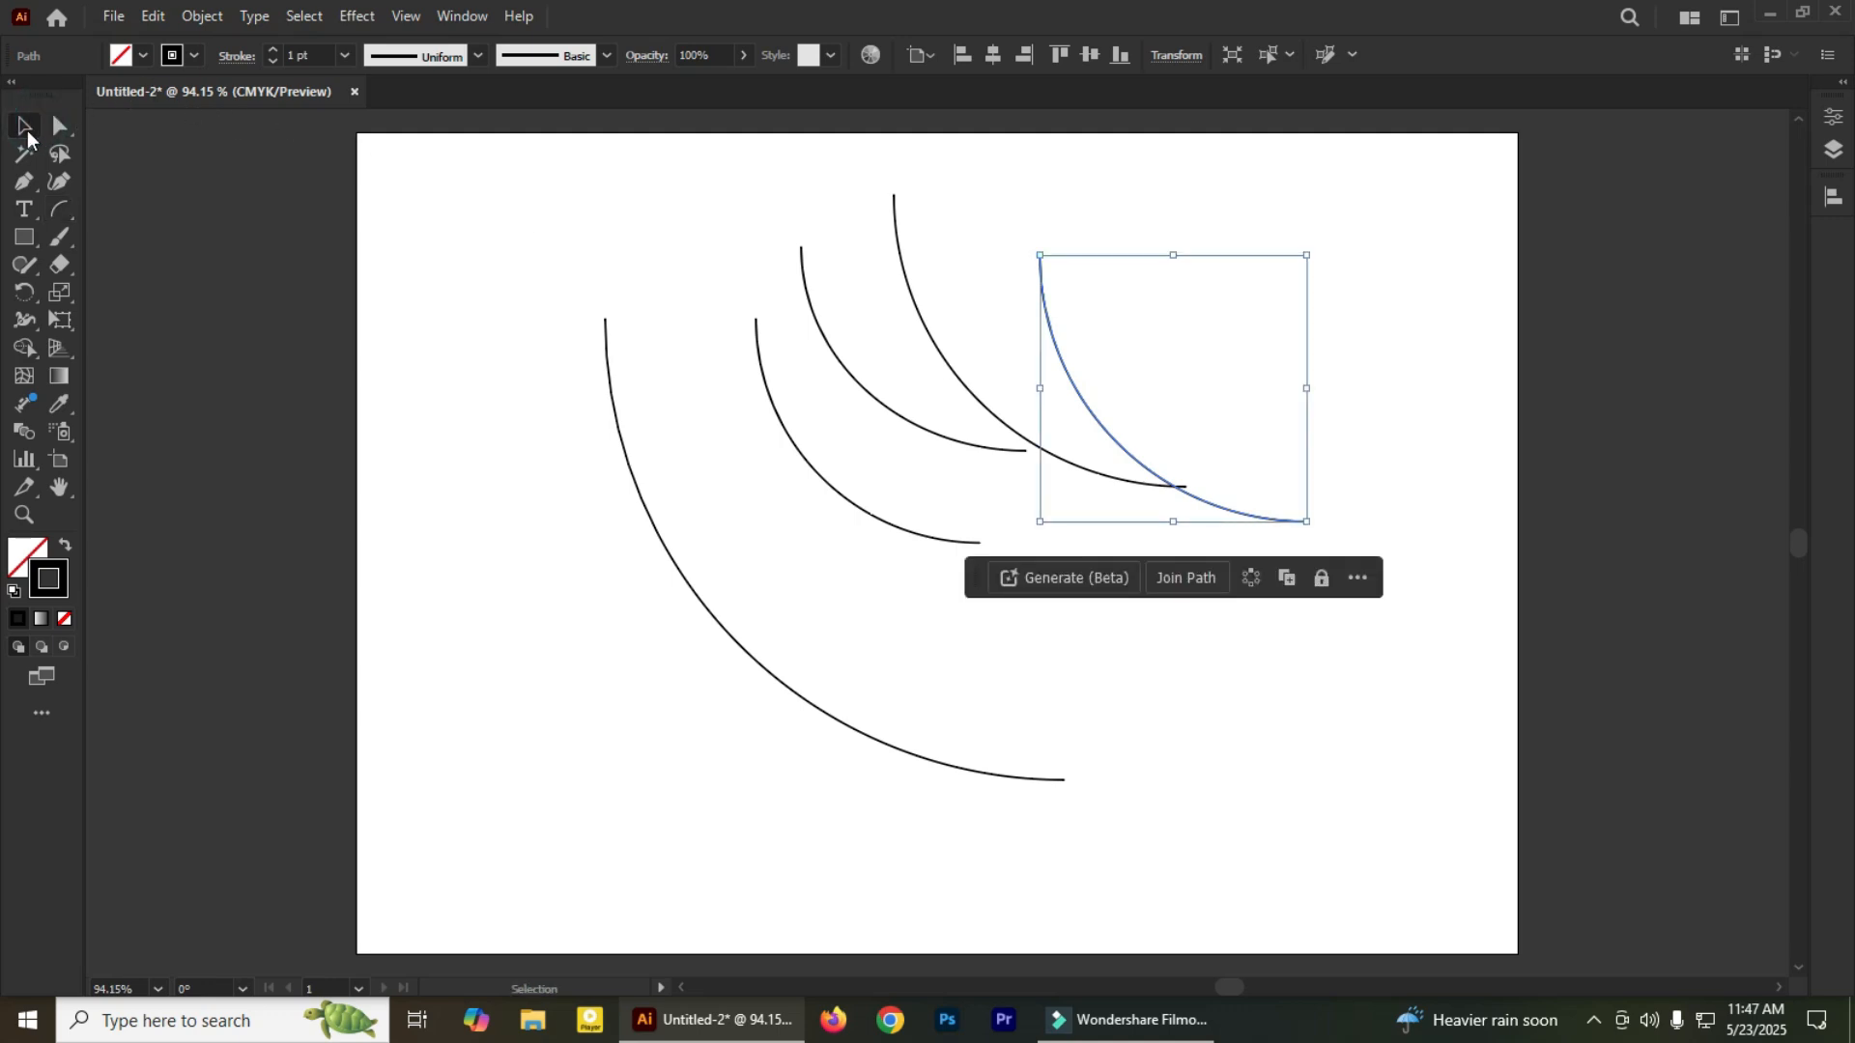
{"action": "left_click_drag", "start_coordinate": [514, 206], "coordinate": [1202, 798]}
{"action": "key", "text": "Delete"}
Draw a closed arc about 366 by 324 pt, flipping it repeatedly between concave and convex
{"action": "left_click", "coordinate": [59, 209]}
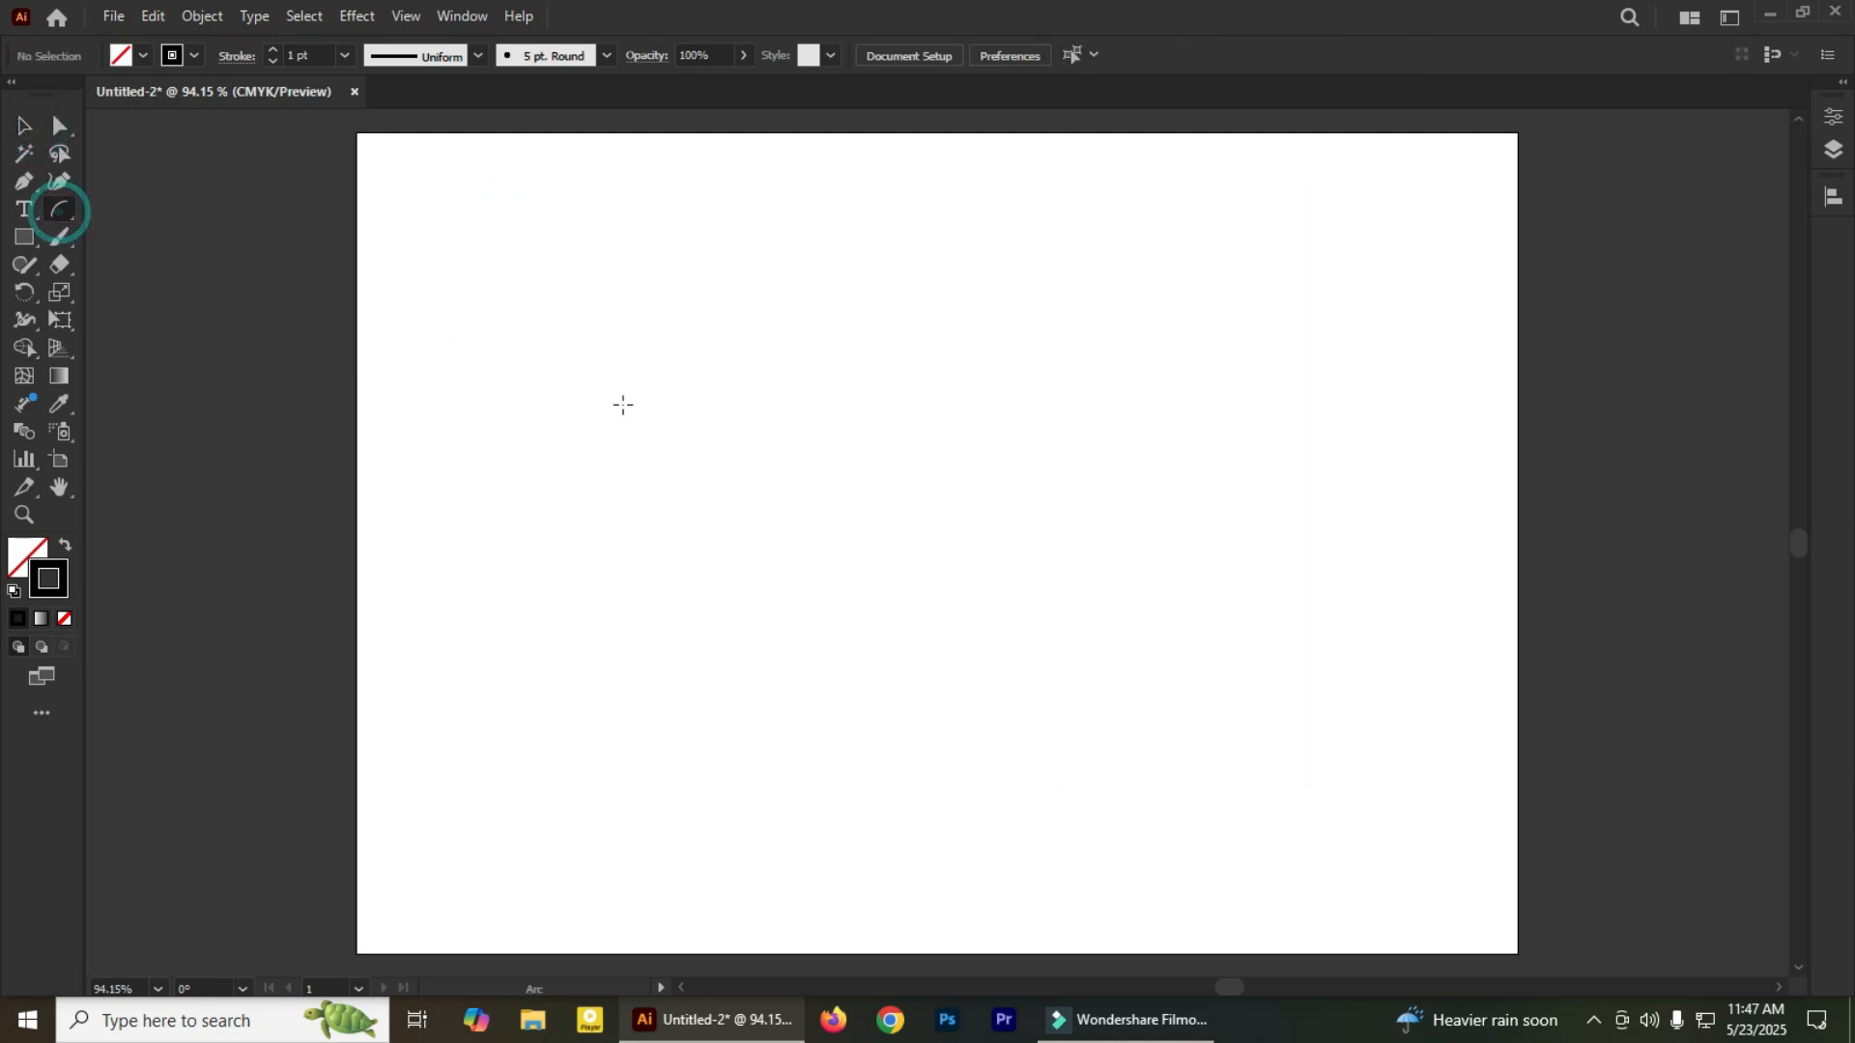
{"action": "mouse_move", "coordinate": [583, 299]}
{"action": "left_mouse_down"}
{"action": "mouse_move", "coordinate": [774, 654]}
{"action": "mouse_move", "coordinate": [1085, 634]}
{"action": "mouse_move", "coordinate": [902, 745]}
{"action": "mouse_move", "coordinate": [986, 643]}
{"action": "mouse_move", "coordinate": [1089, 731]}
{"action": "left_mouse_up"}
{"action": "key", "text": "x"}
{"action": "key", "text": "x"}
{"action": "key", "text": "x"}
{"action": "key", "text": "x"}
{"action": "key", "text": "x"}
{"action": "key", "text": "x"}
{"action": "key", "text": "c"}
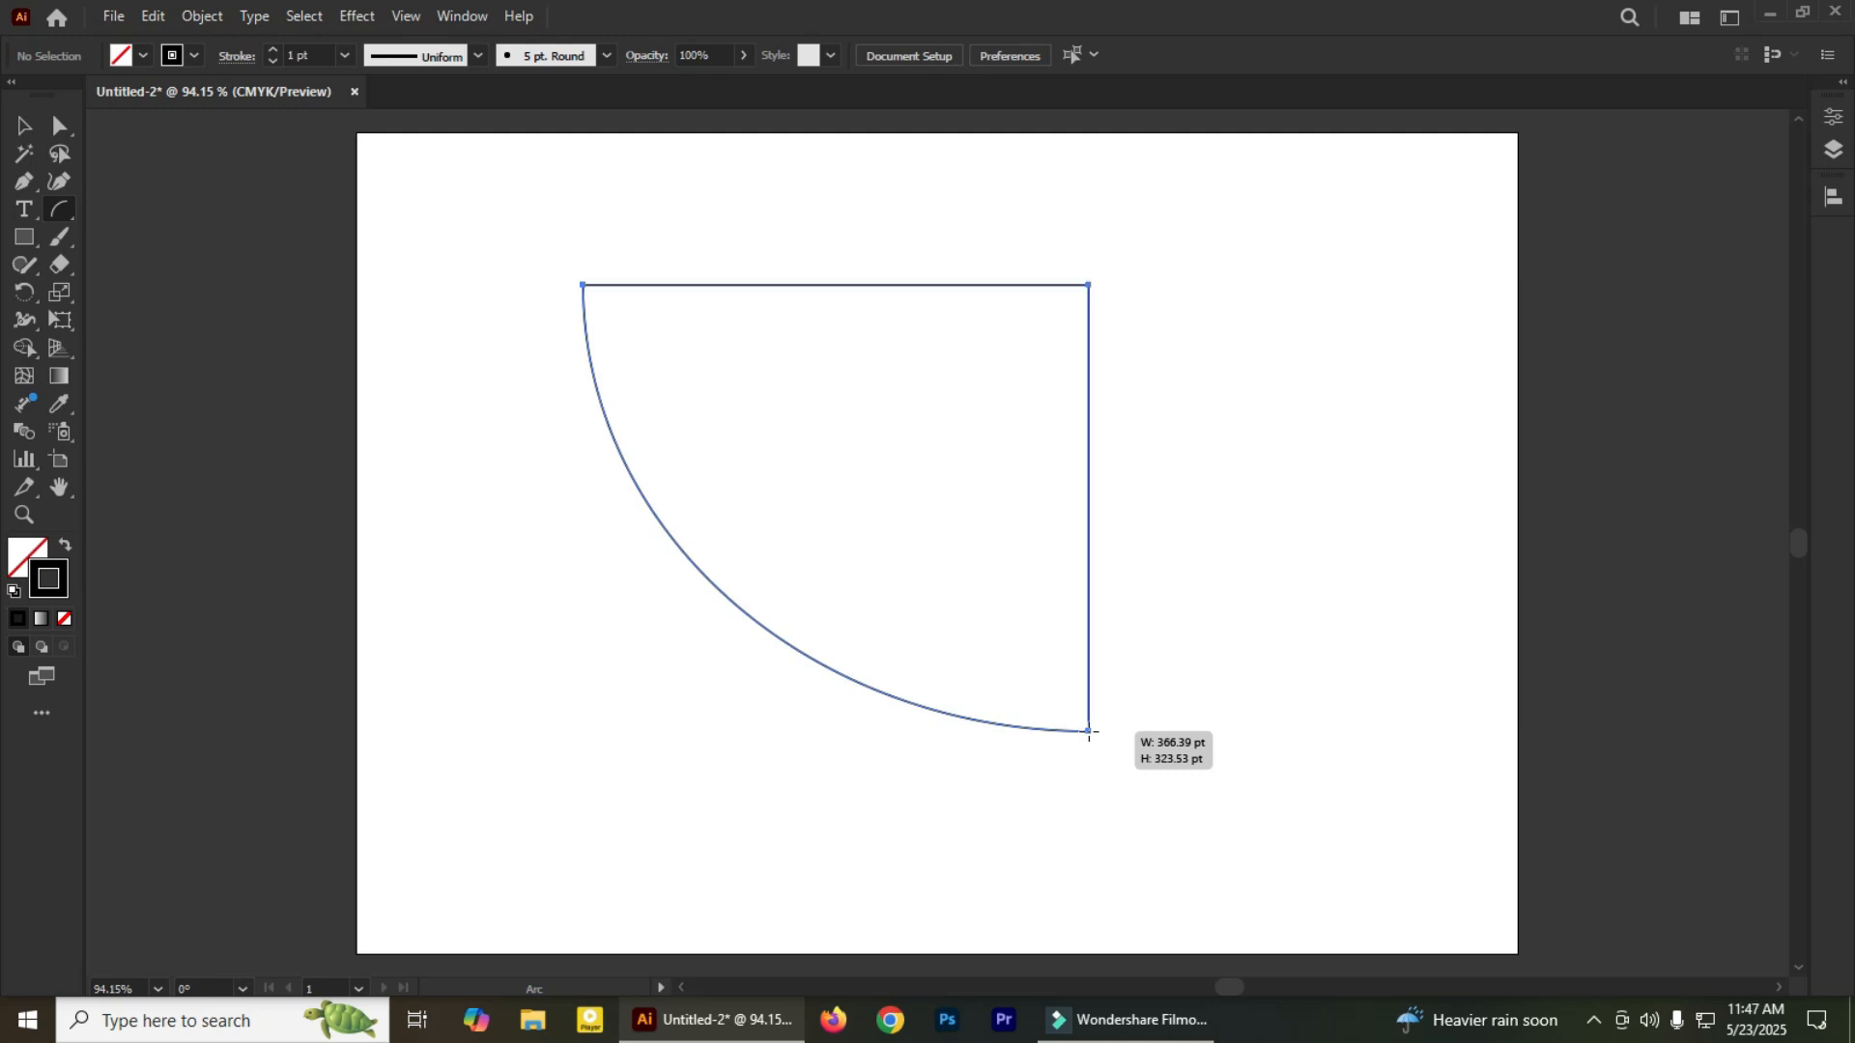
{"action": "key", "text": "x"}
{"action": "left_click_drag", "start_coordinate": [1089, 731], "coordinate": [1085, 731]}
{"action": "key", "text": "x"}
{"action": "key", "text": "x"}
{"action": "key", "text": "x"}
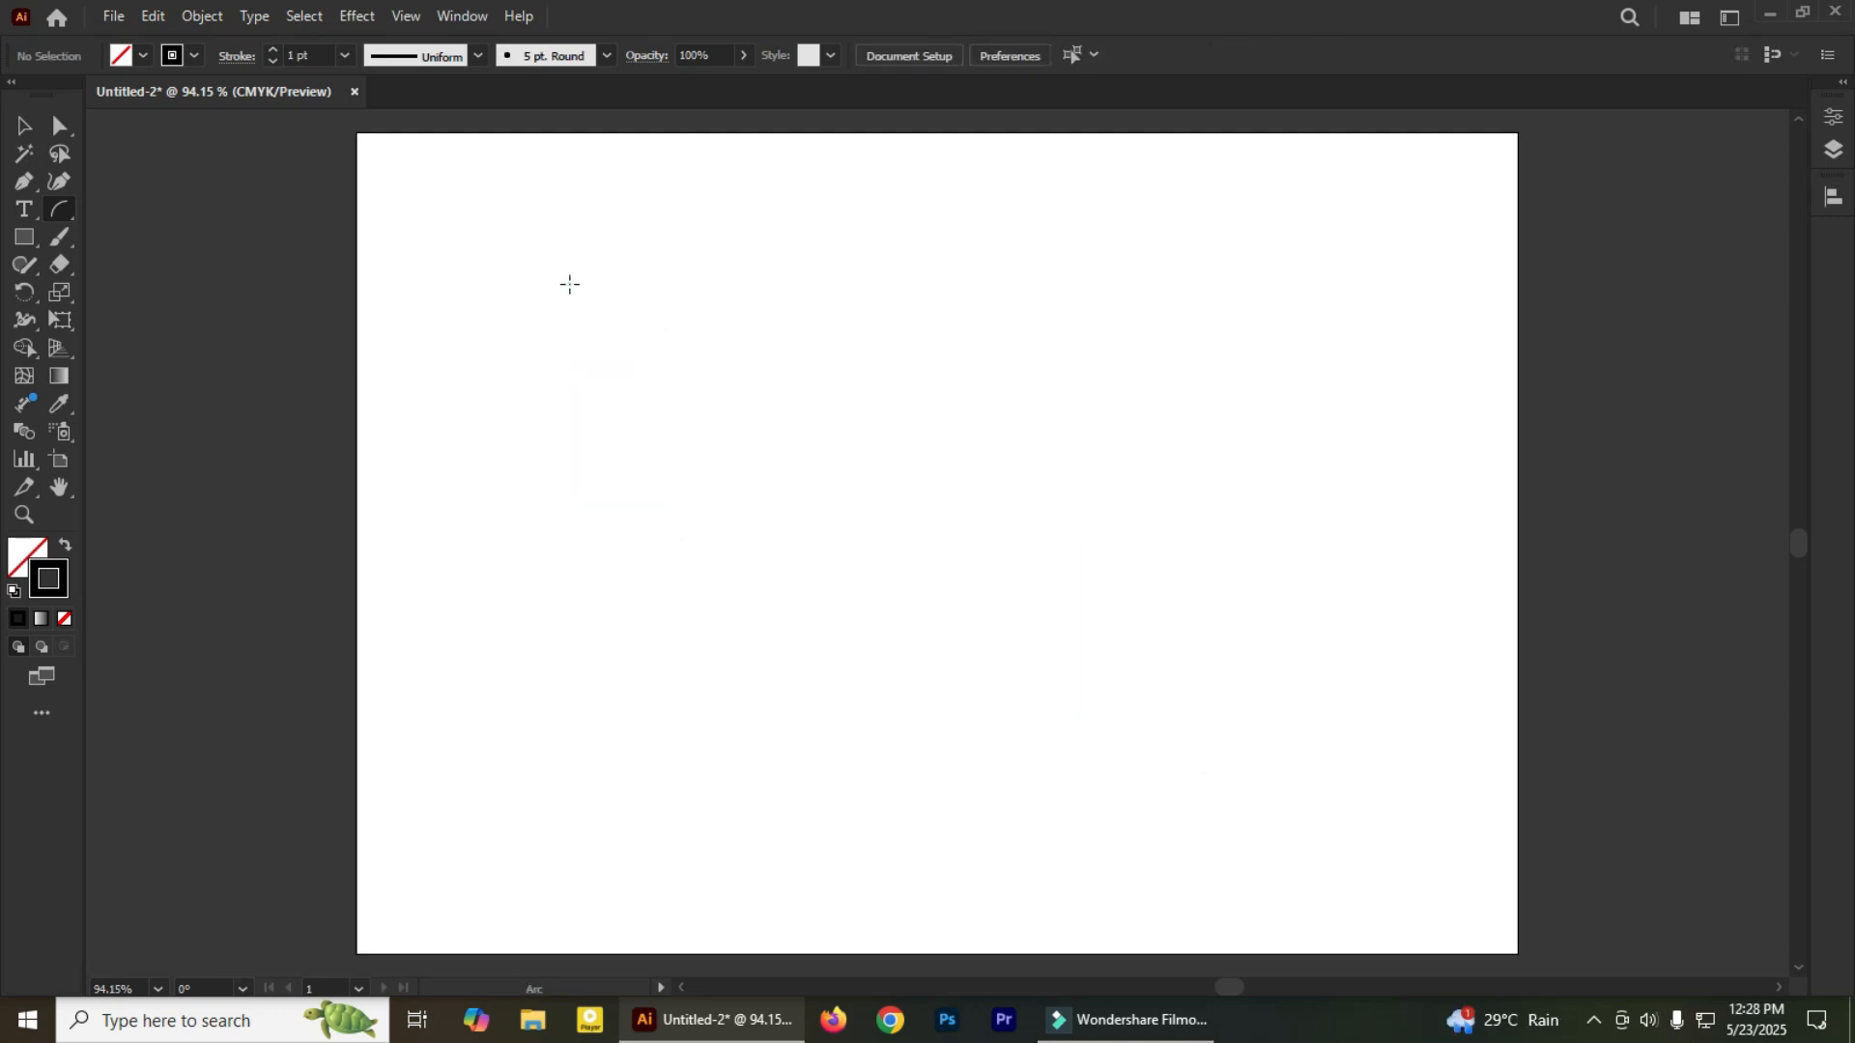
Draw a large closed quarter-circle arc with its curve facing the lower left, flipping it between concave and convex
{"action": "left_click_drag", "start_coordinate": [569, 284], "coordinate": [1069, 788]}
{"action": "key", "text": "x"}
{"action": "key", "text": "x"}
{"action": "key", "text": "x"}
{"action": "key", "text": "x"}
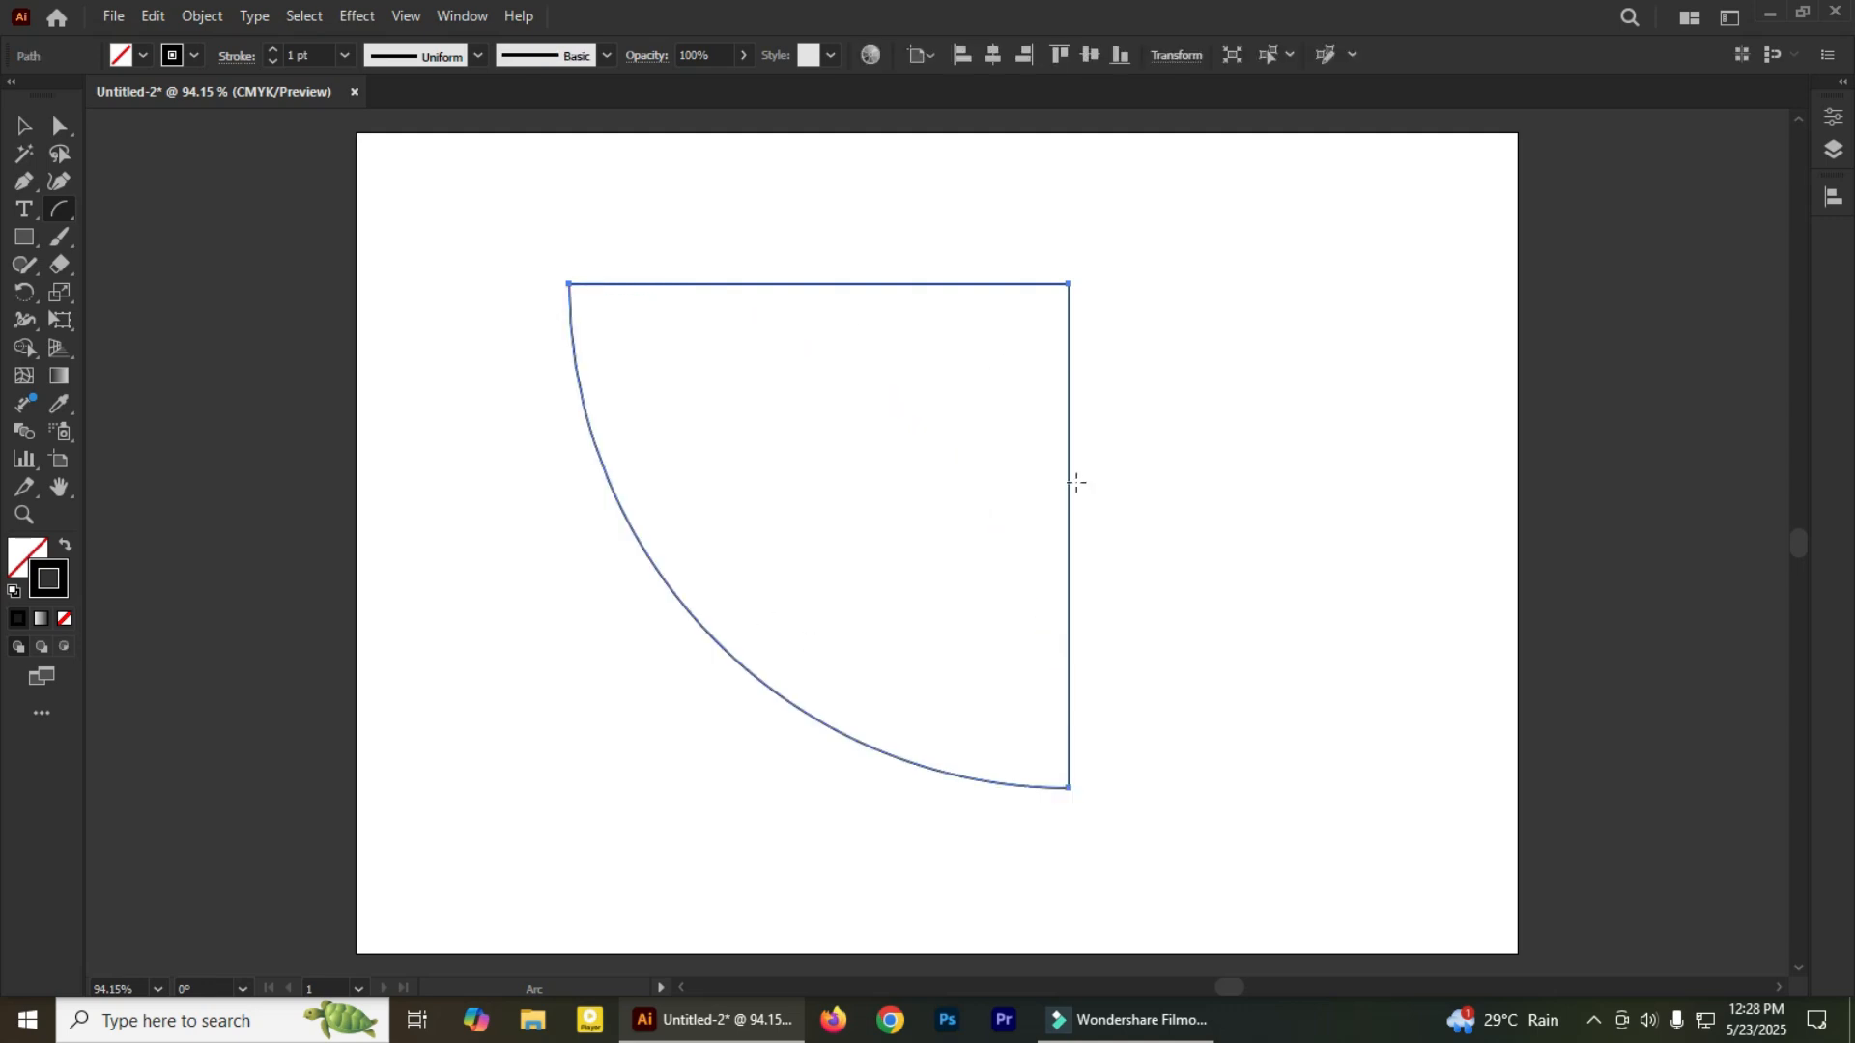
Fill the closed arc with red E02020
{"action": "double_click", "coordinate": [39, 543]}
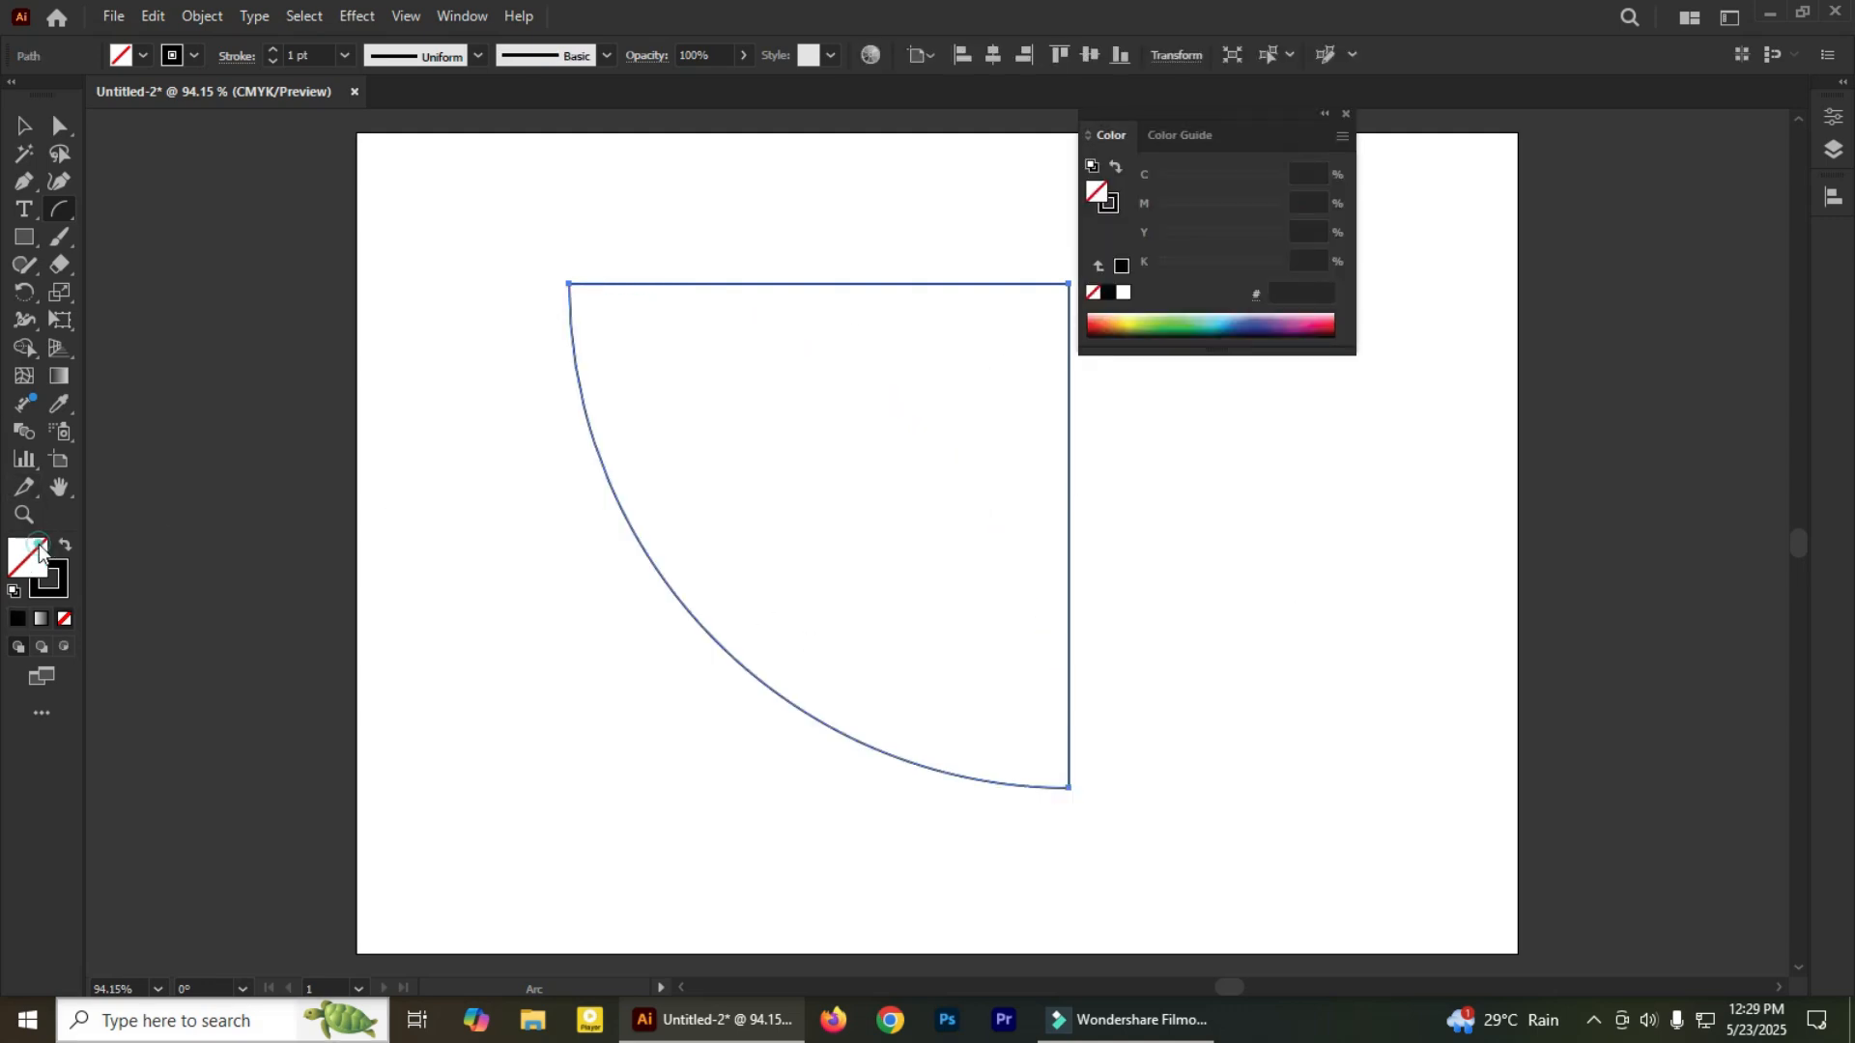
{"action": "left_click", "coordinate": [876, 394]}
{"action": "left_click", "coordinate": [1173, 365]}
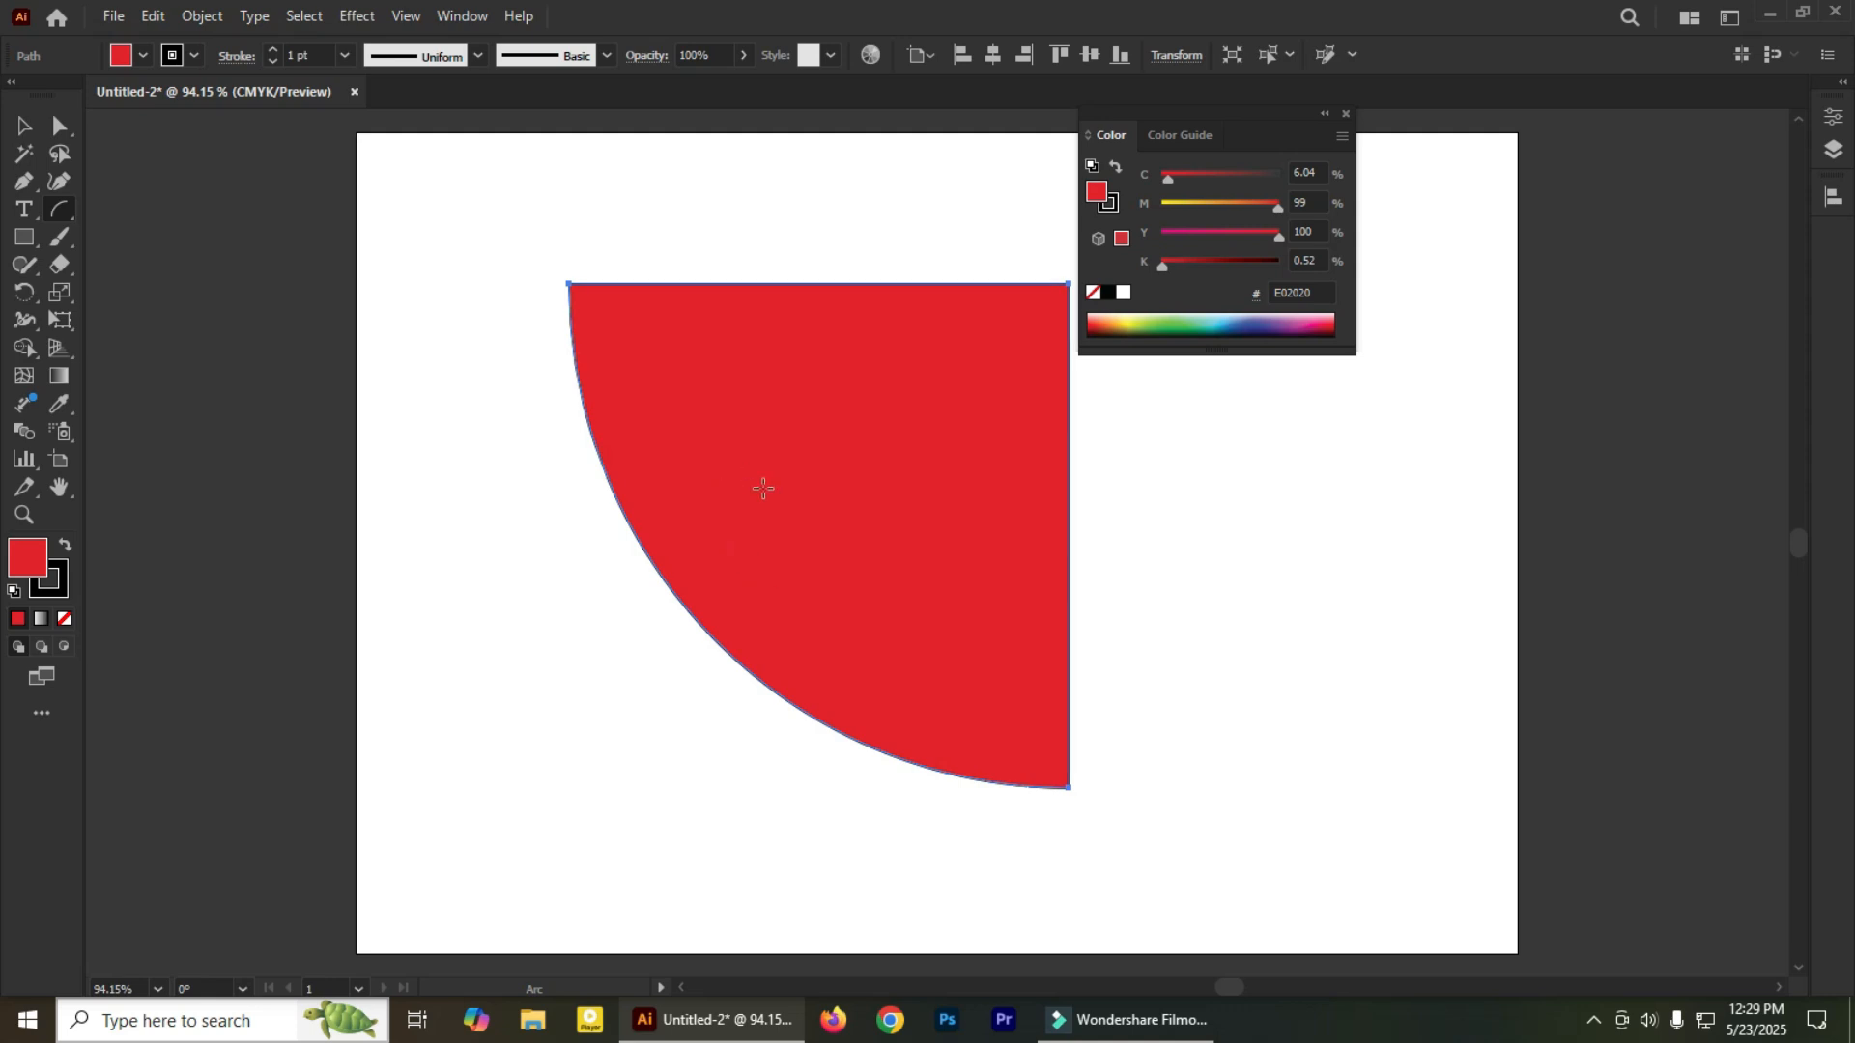
Remove the red fill and delete the closed arc
{"action": "key", "text": "slash"}
{"action": "key", "text": "z"}
{"action": "key", "text": "Delete"}
Draw two facing open arcs that start apart at the top, curve toward each other and end at the same lower level
{"action": "left_click_drag", "start_coordinate": [60, 208], "coordinate": [211, 236]}
{"action": "left_click_drag", "start_coordinate": [529, 282], "coordinate": [758, 726]}
{"action": "key", "text": "x"}
{"action": "left_click", "coordinate": [1346, 113]}
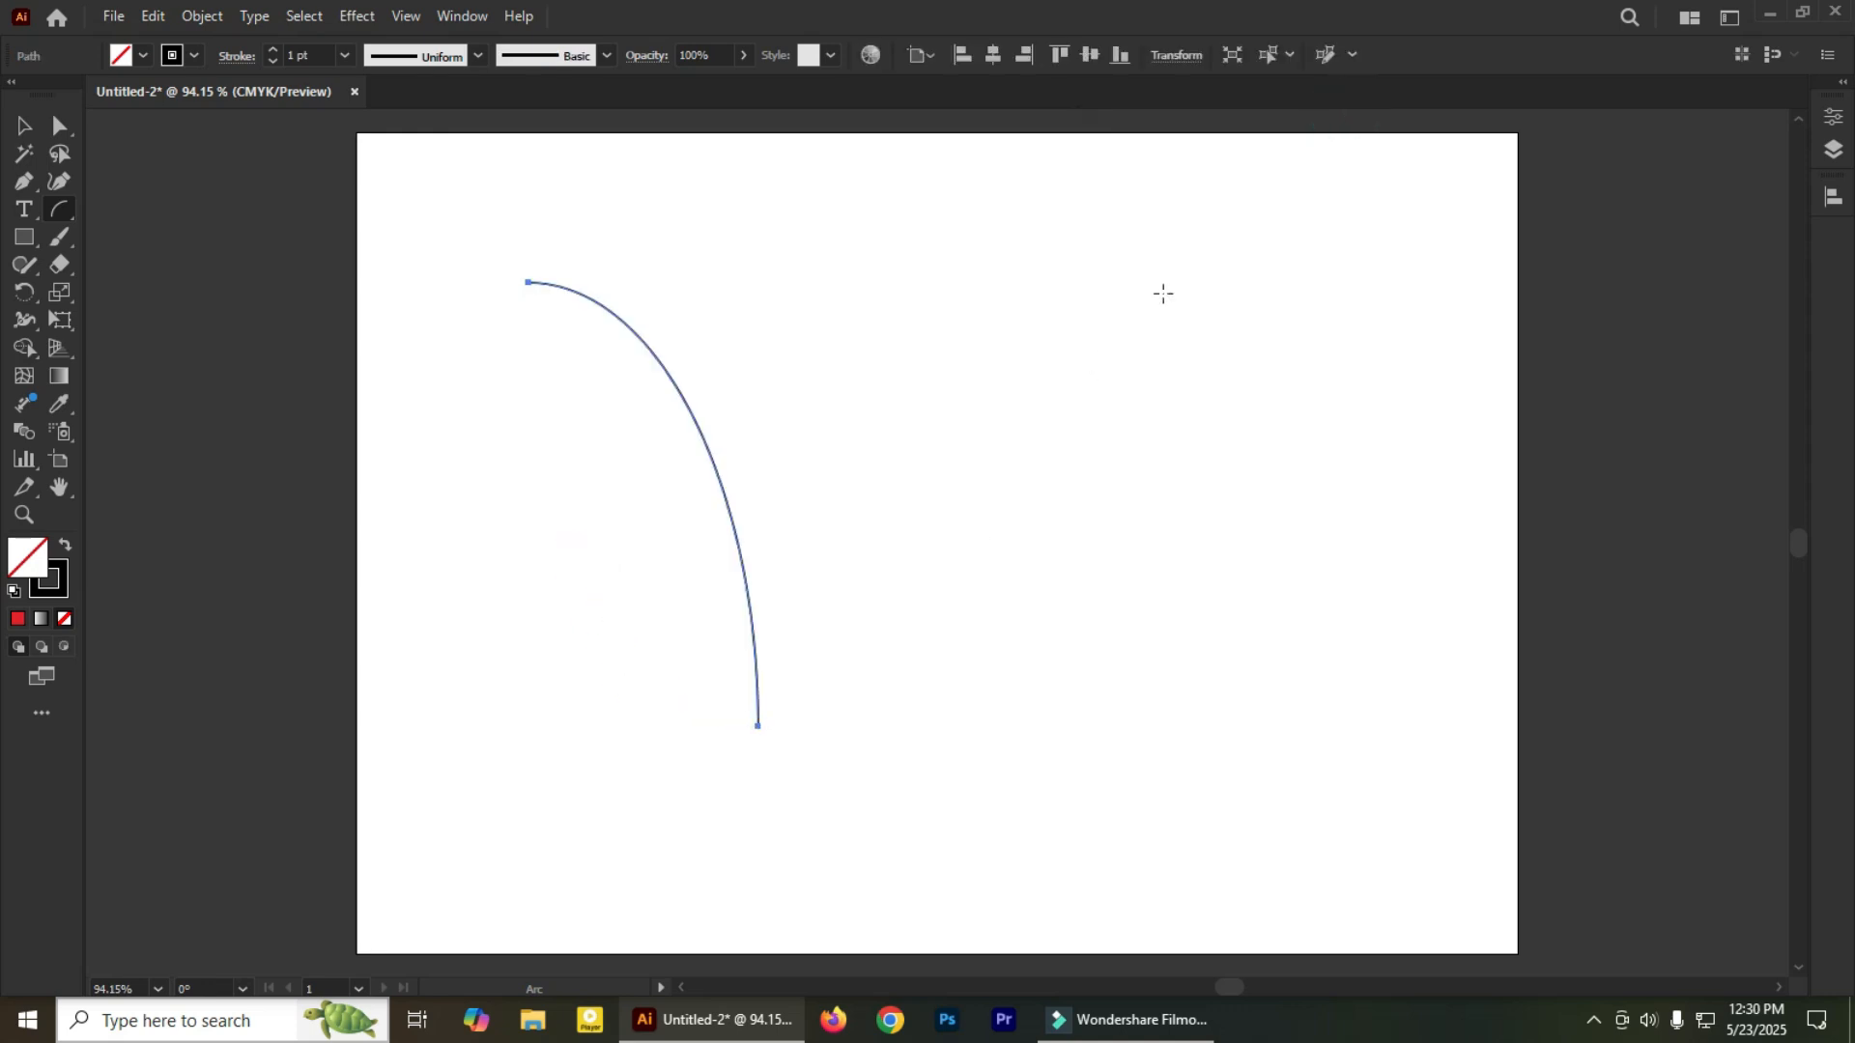
{"action": "left_click_drag", "start_coordinate": [1141, 282], "coordinate": [977, 727]}
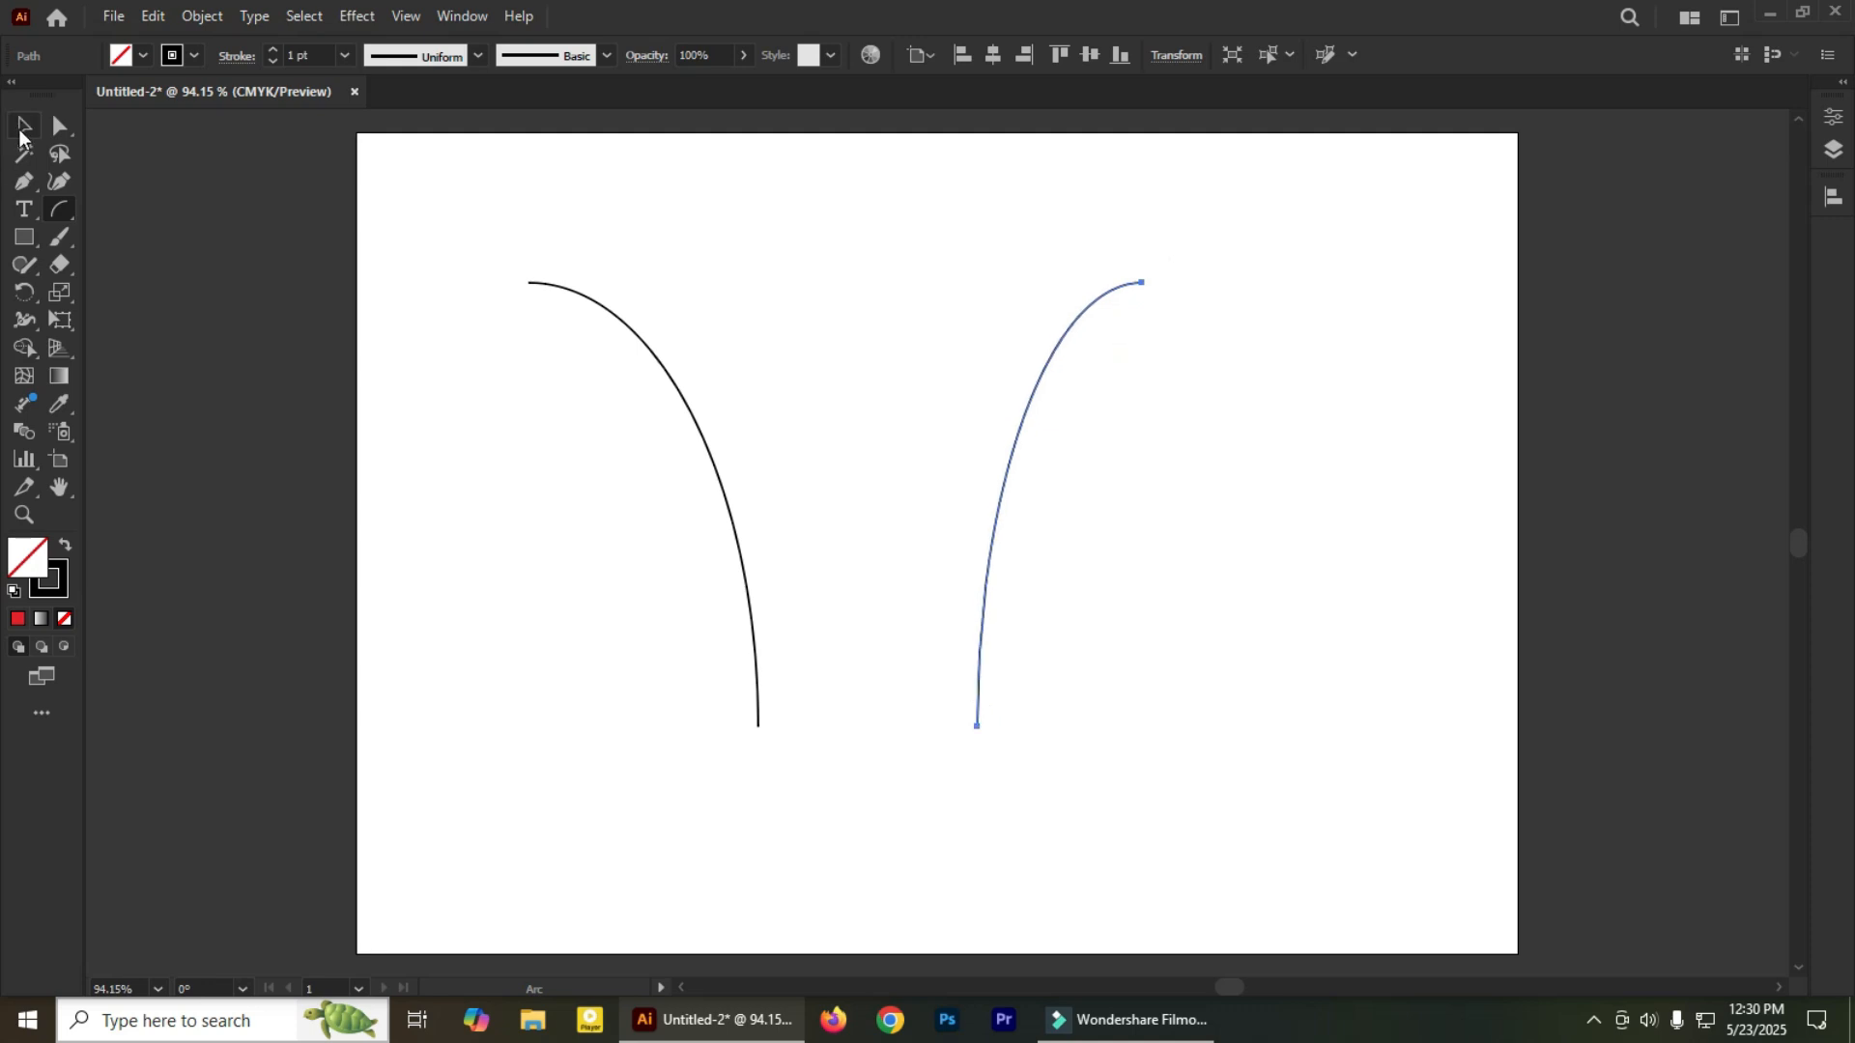
Join the lower ends of the two arcs with a straight segment
{"action": "left_click", "coordinate": [24, 125]}
{"action": "left_click_drag", "start_coordinate": [687, 645], "coordinate": [1147, 814]}
{"action": "key", "text": "a"}
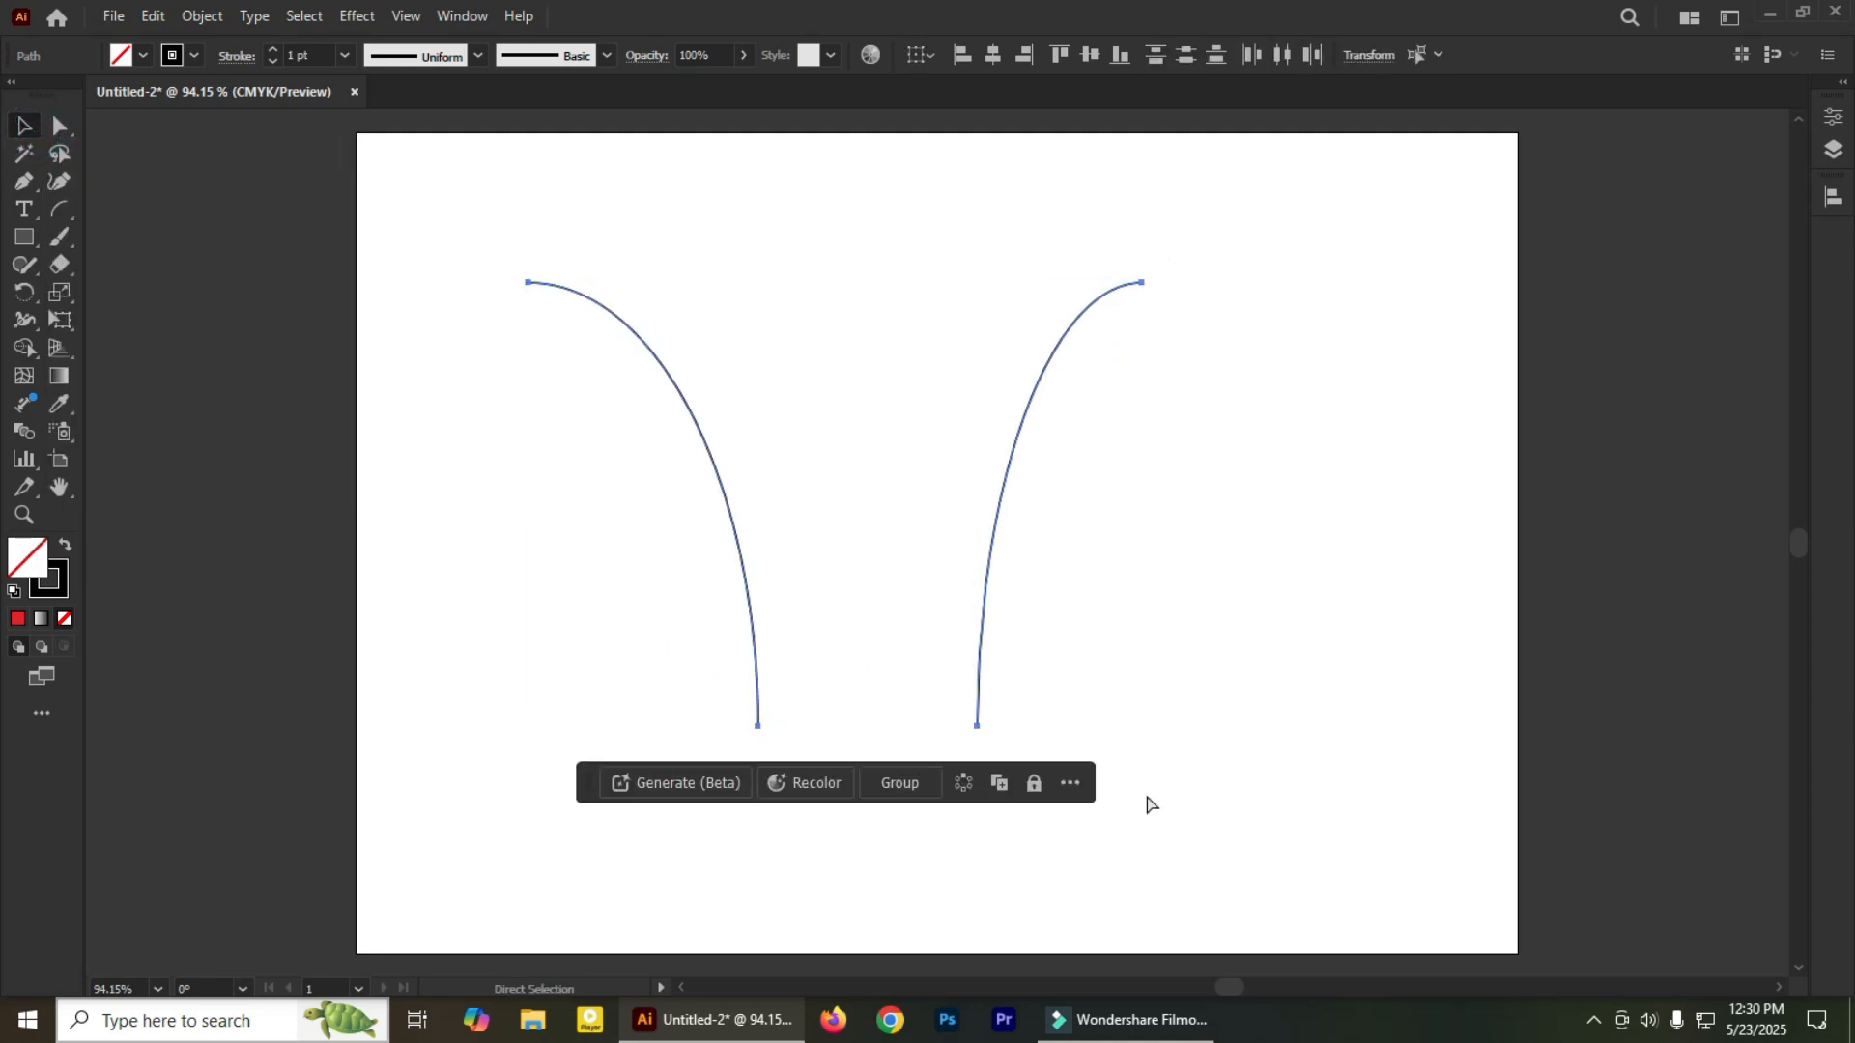
{"action": "key", "text": "ctrl+j"}
{"action": "key", "text": "v"}
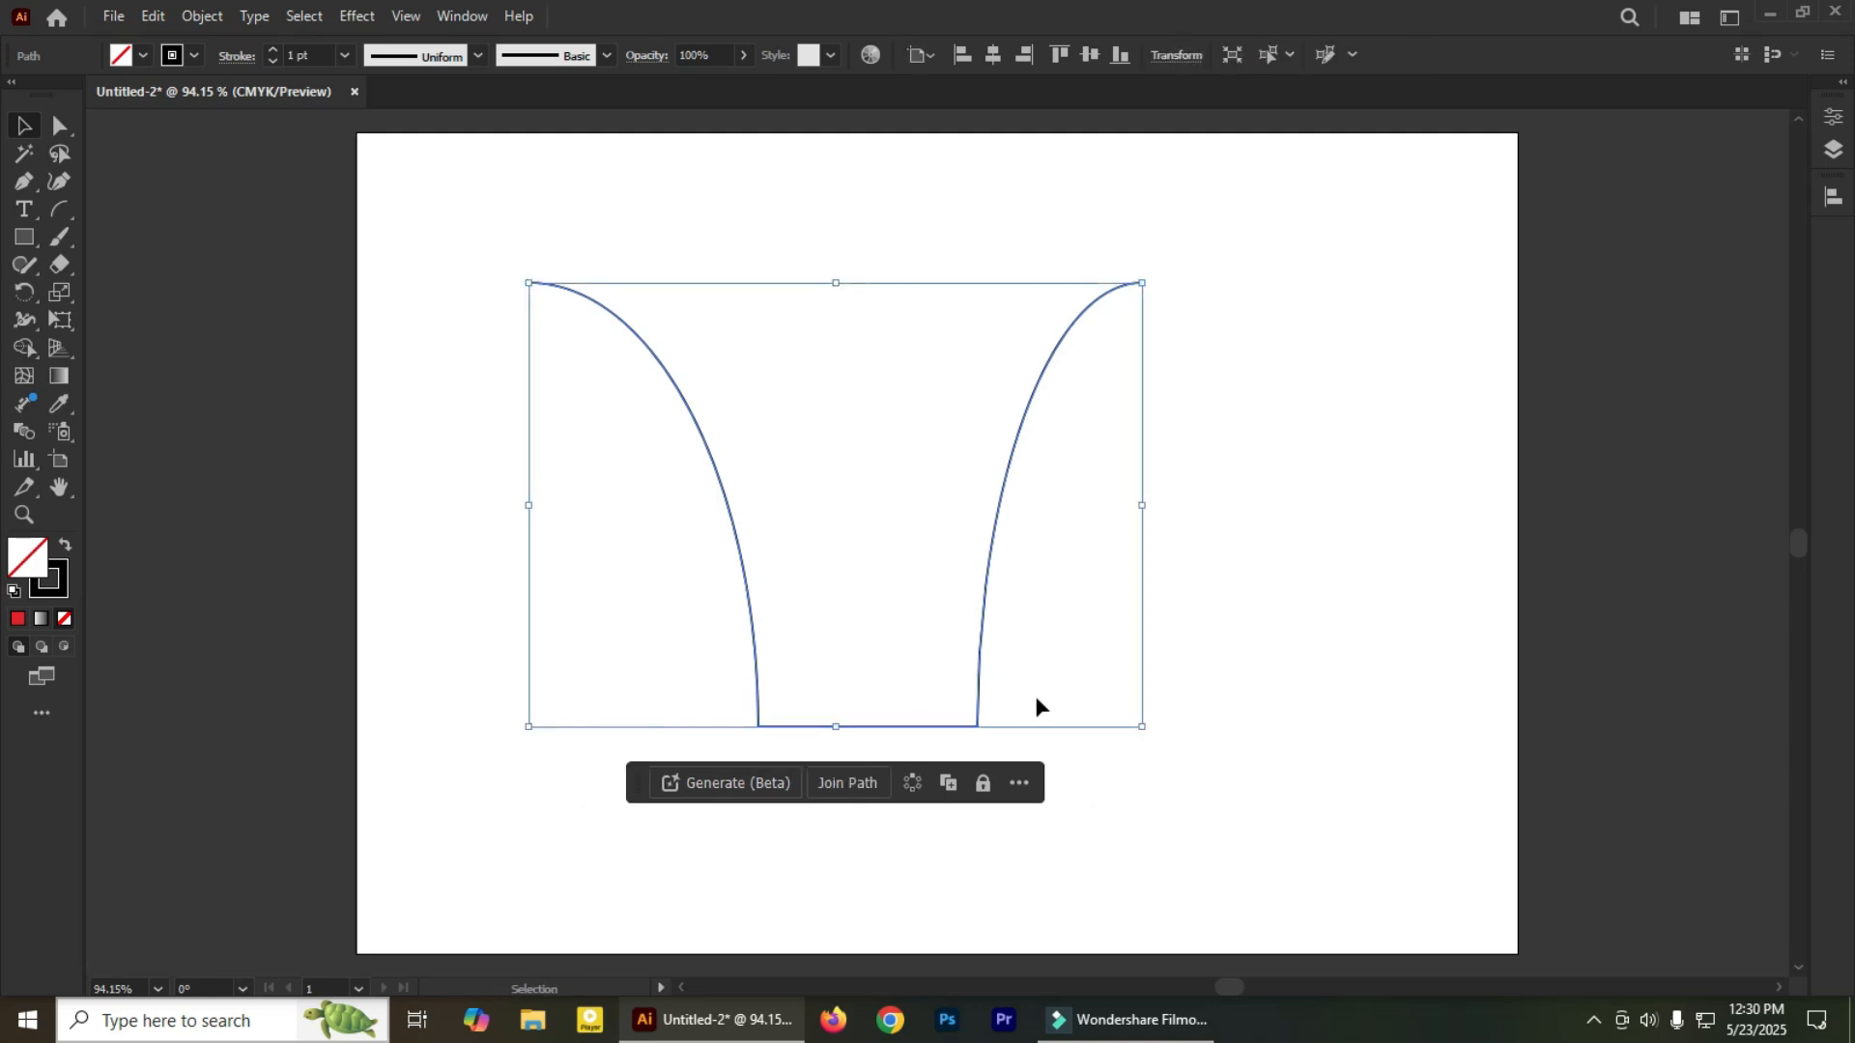
Join the upper ends of the two arcs to close the vase-like shape, and deselect it
{"action": "left_click_drag", "start_coordinate": [489, 234], "coordinate": [1220, 315]}
{"action": "key", "text": "a"}
{"action": "key", "text": "ctrl+j"}
{"action": "key", "text": "v"}
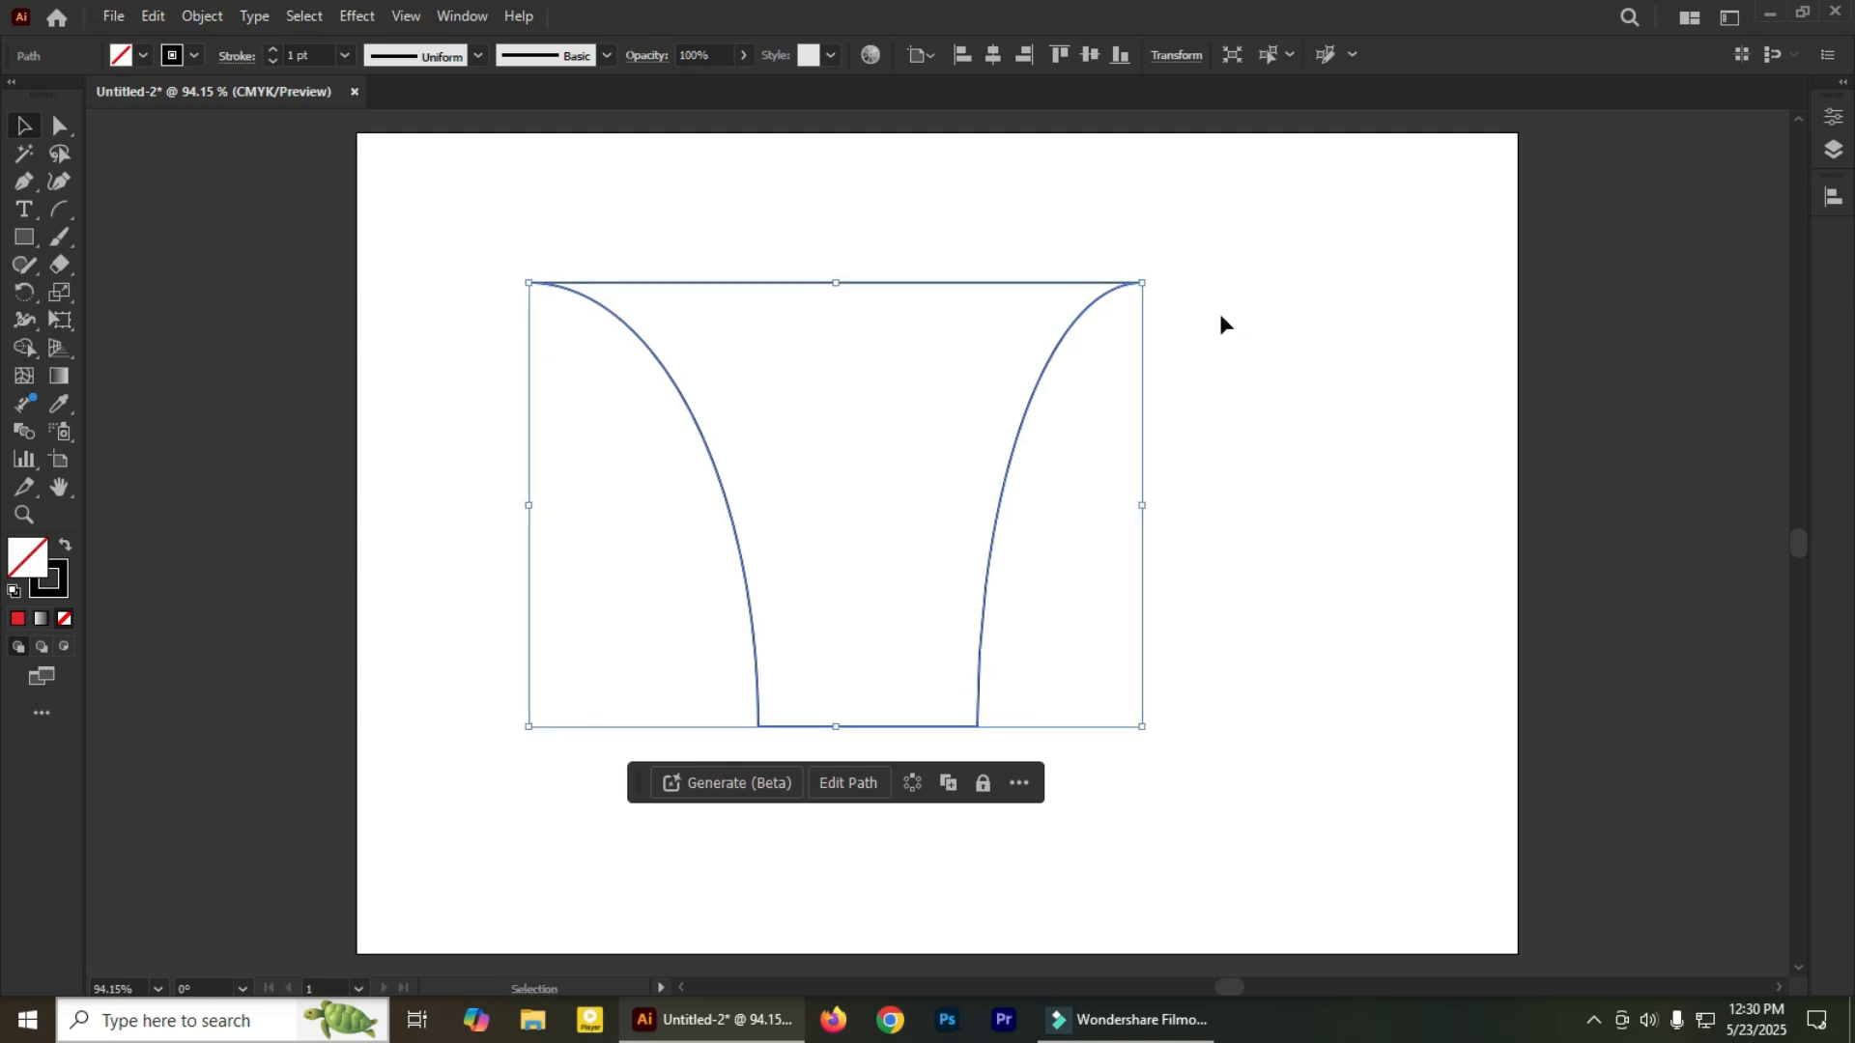
{"action": "left_click", "coordinate": [910, 165]}
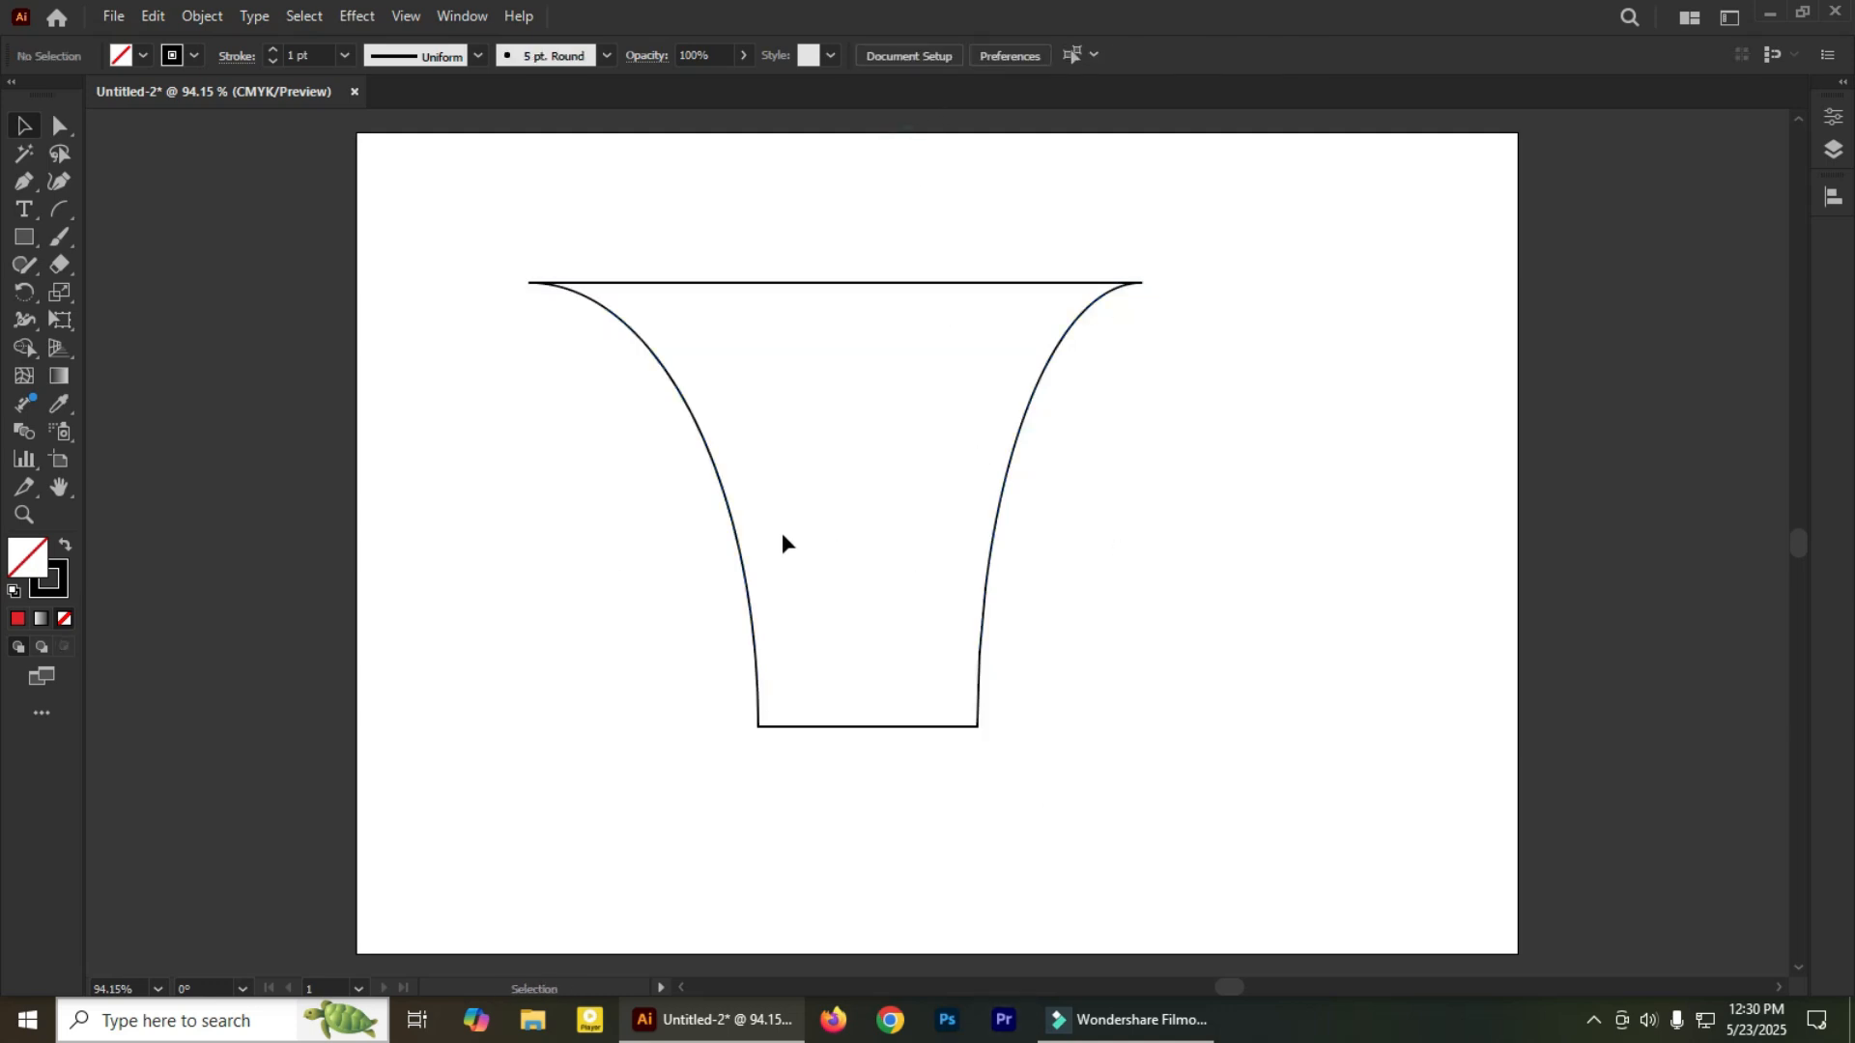
Fill the closed vase-like shape with red E21717
{"action": "left_click_drag", "start_coordinate": [473, 183], "coordinate": [1101, 768]}
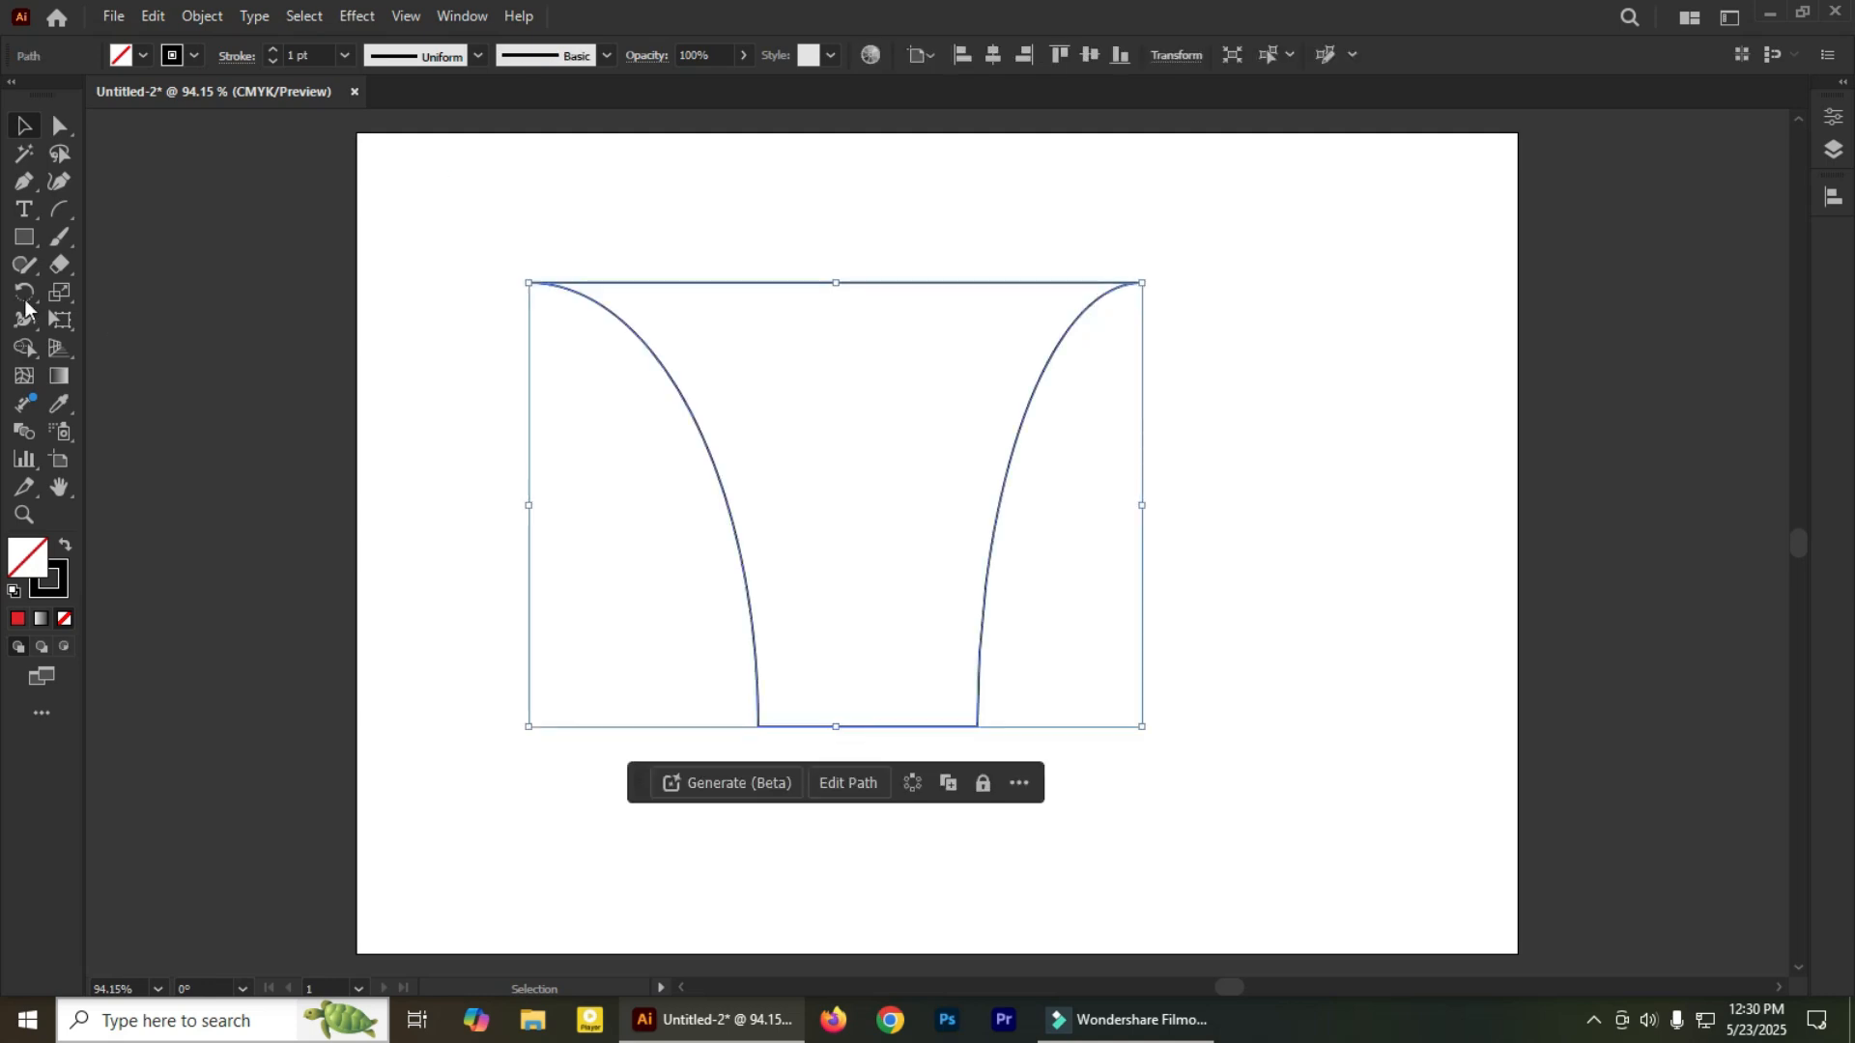
{"action": "double_click", "coordinate": [54, 576]}
{"action": "left_click", "coordinate": [882, 386]}
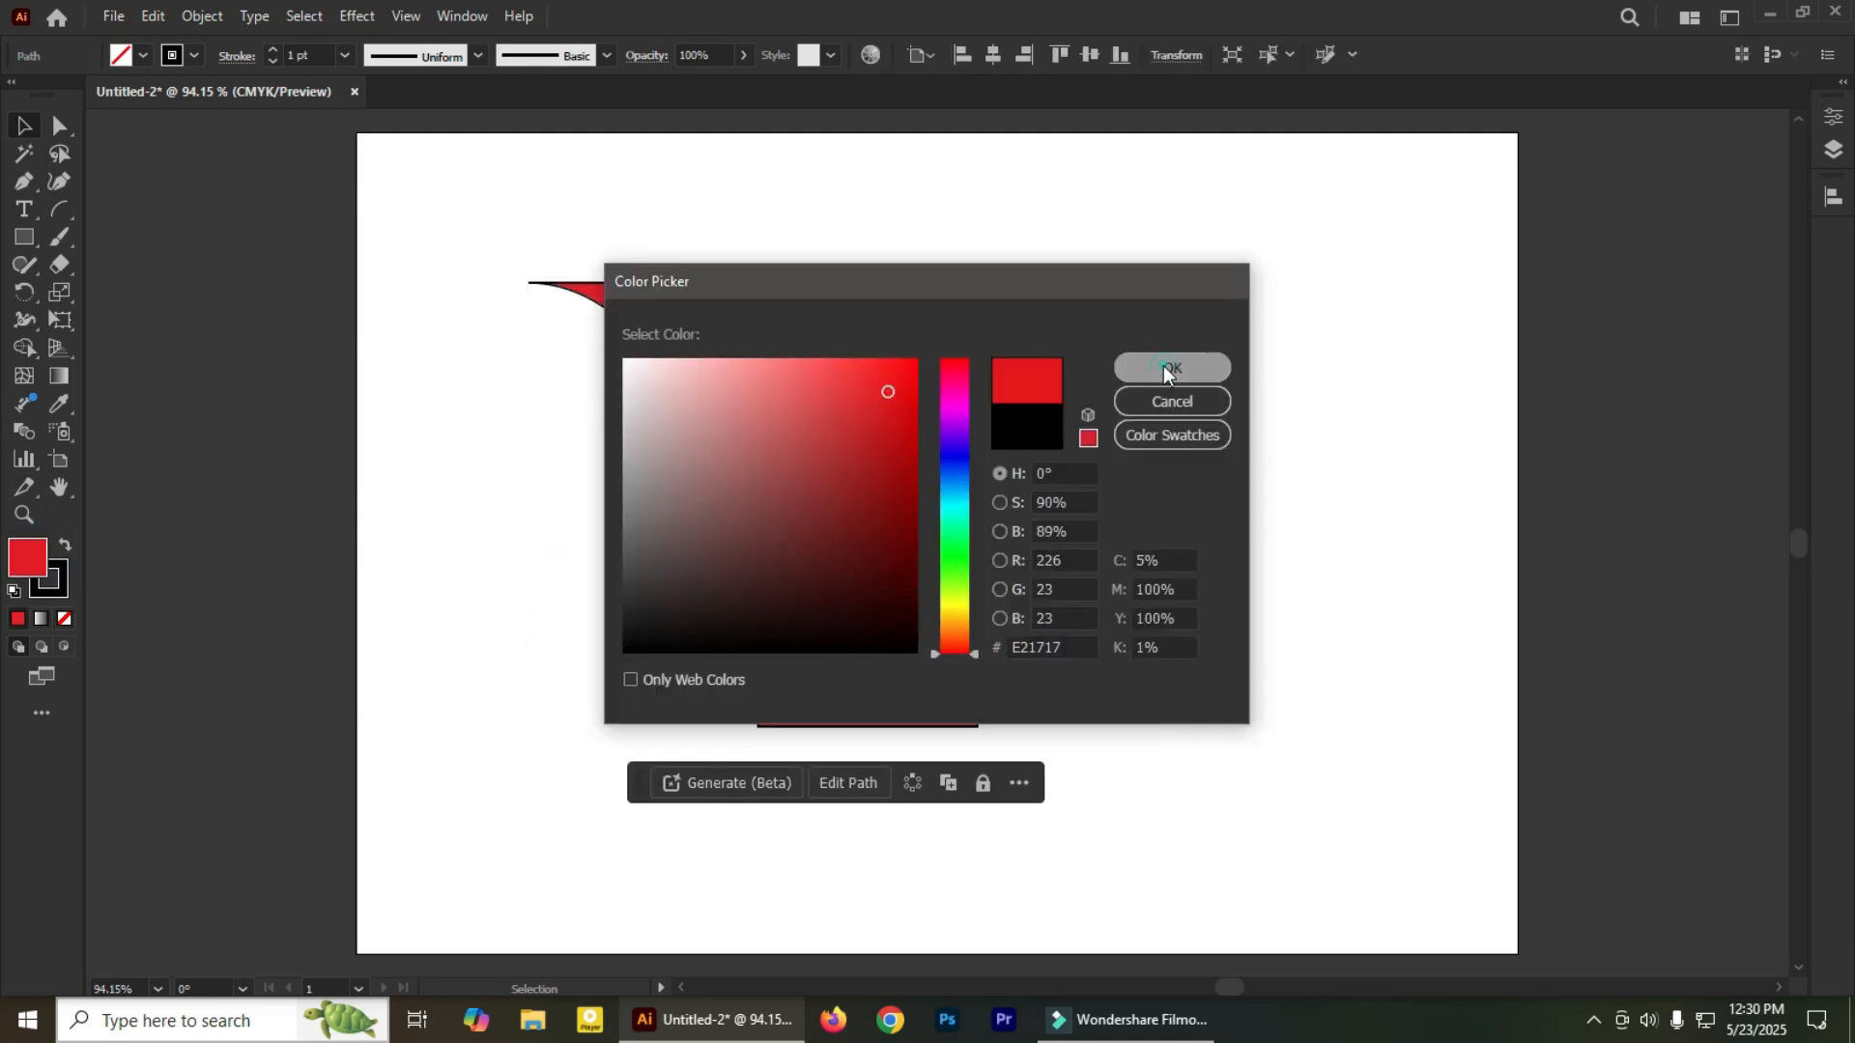
{"action": "left_click", "coordinate": [1171, 367]}
{"action": "left_click", "coordinate": [1318, 431]}
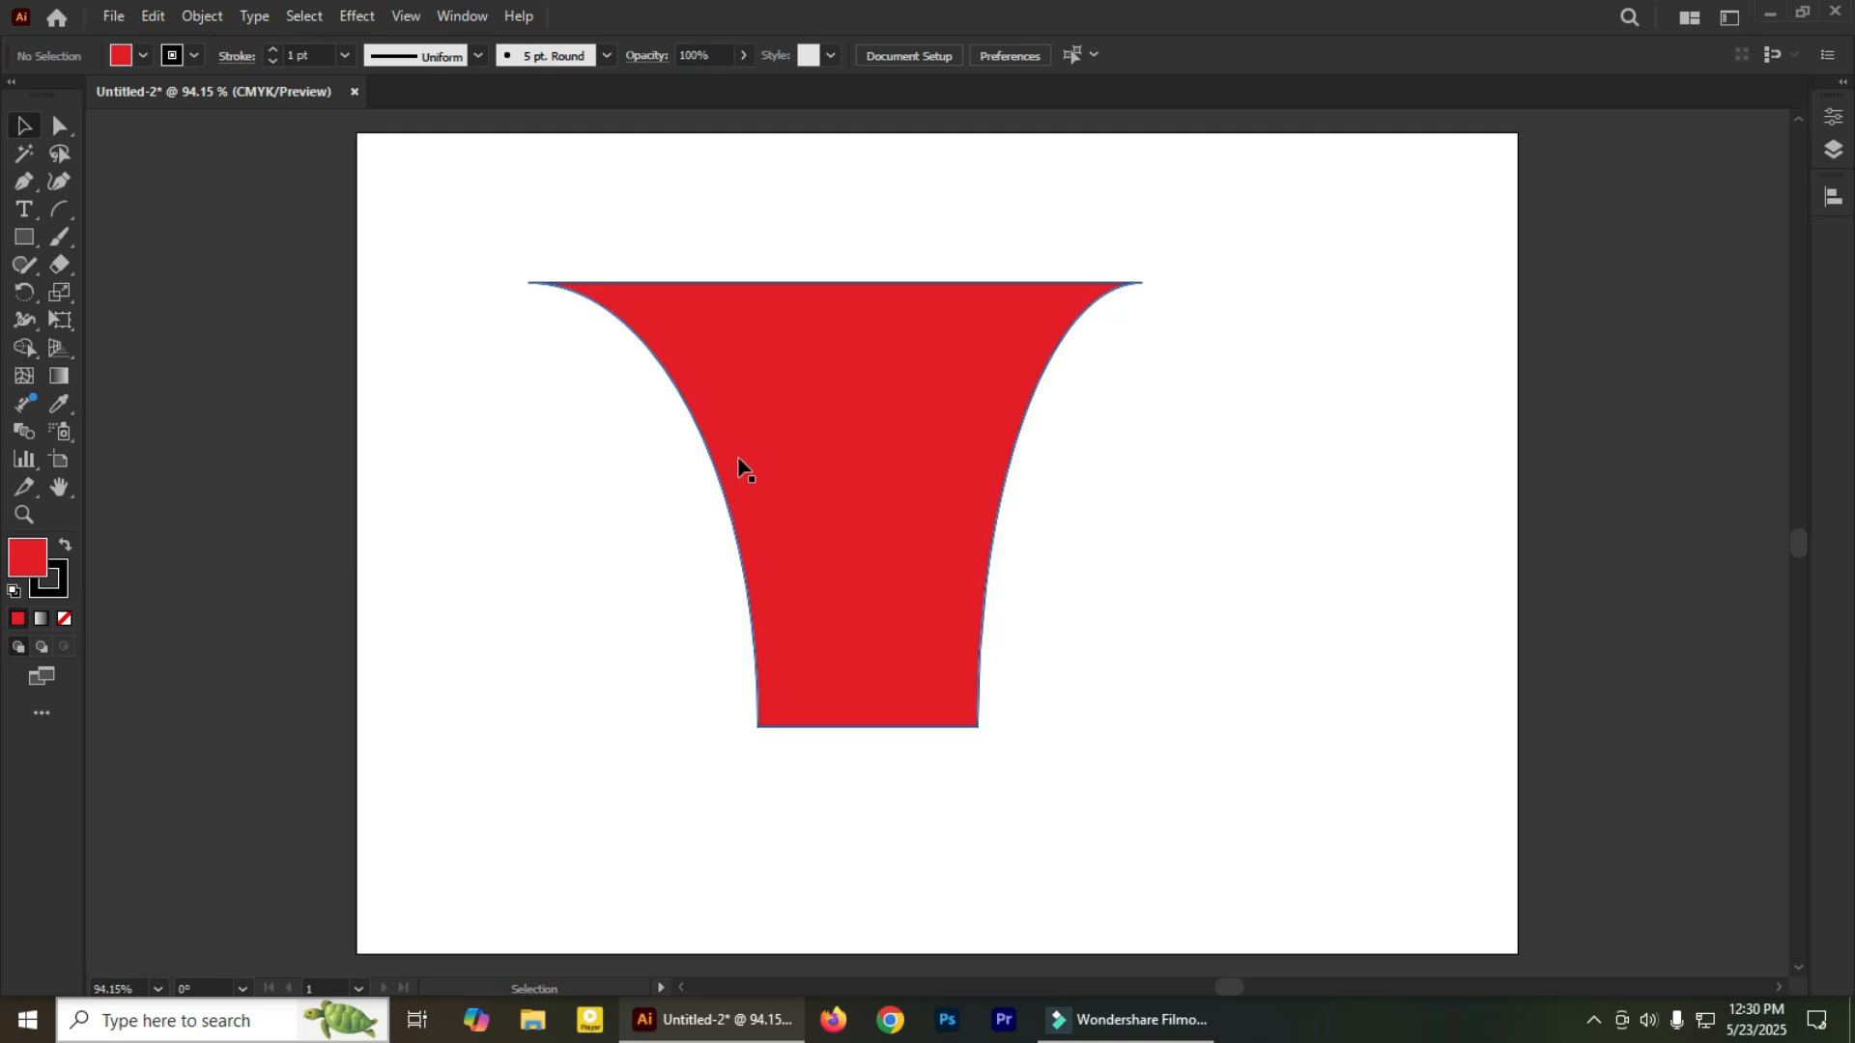
Undo the red fill and the join between the arcs' upper ends
{"action": "key", "text": "ctrl+z"}
{"action": "key", "text": "ctrl+z"}
{"action": "key", "text": "ctrl+z"}
{"action": "key", "text": "ctrl+z"}
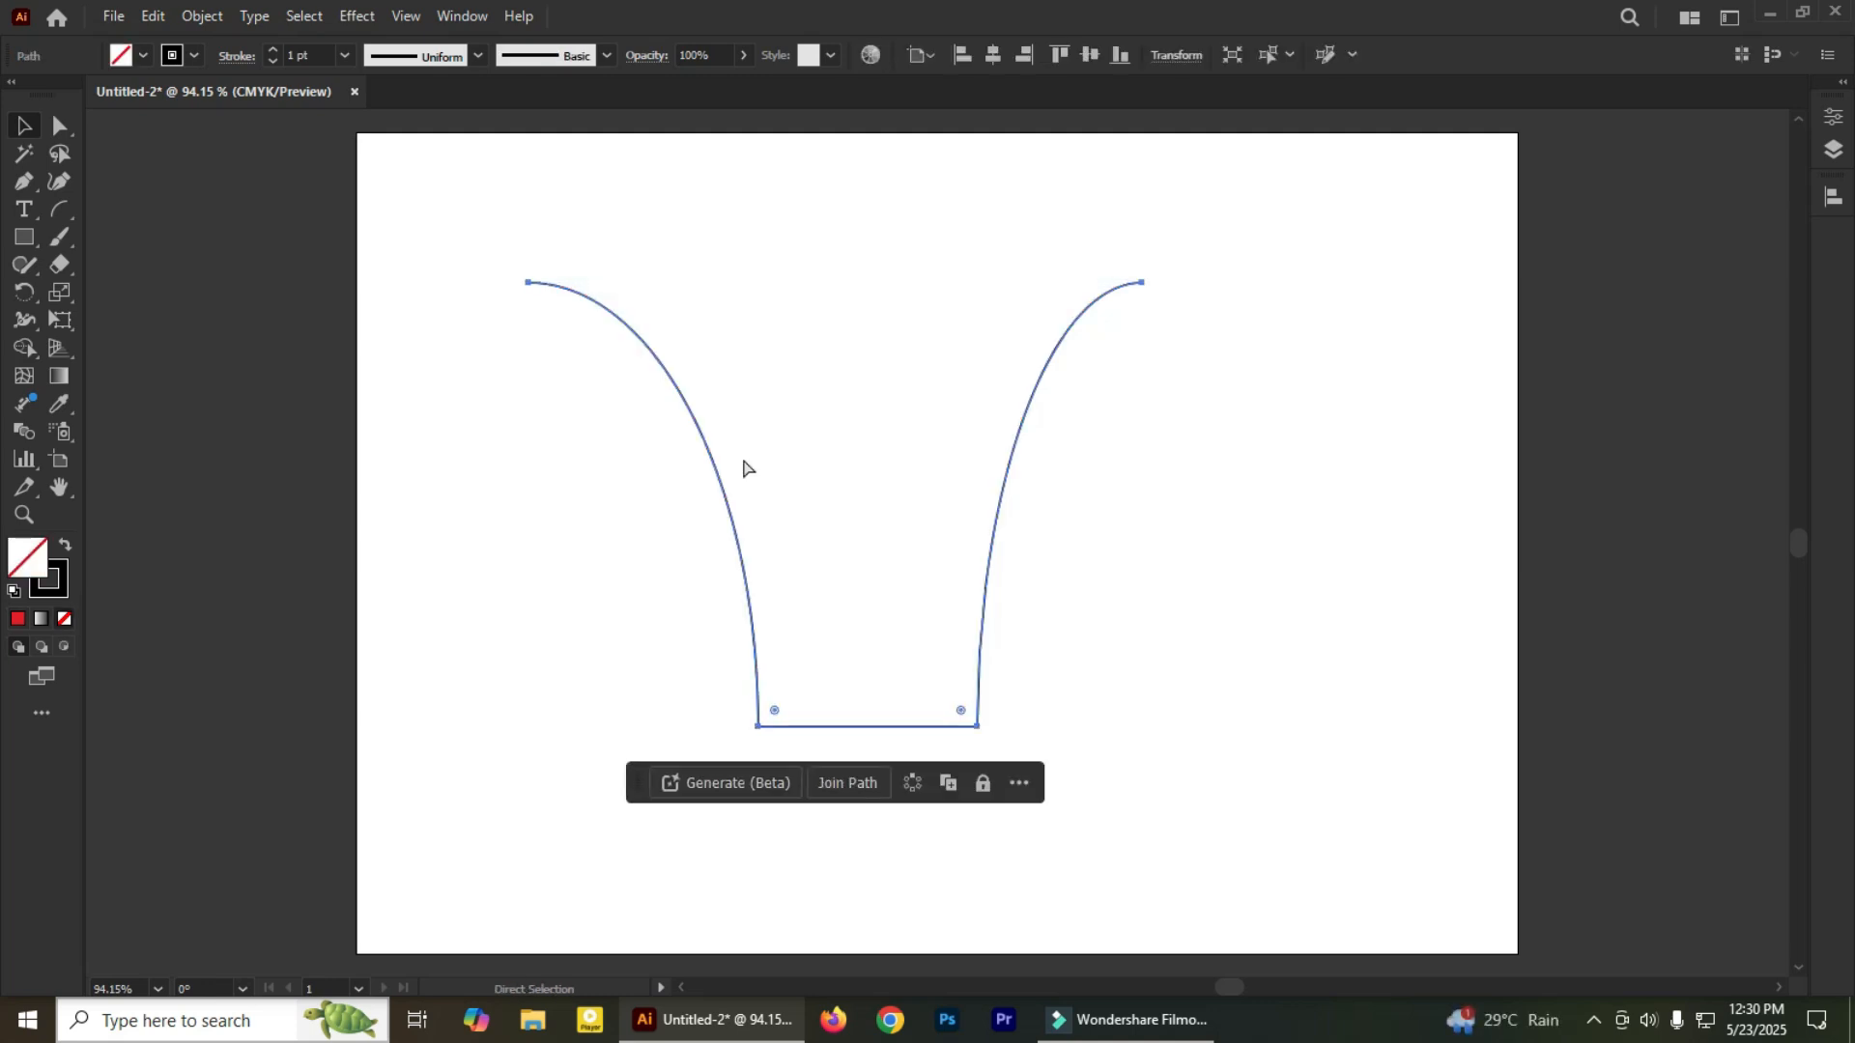
Draw an open arc about 226 by 340 pt on the empty artboard and increase its slope
{"action": "left_click_drag", "start_coordinate": [58, 209], "coordinate": [183, 236]}
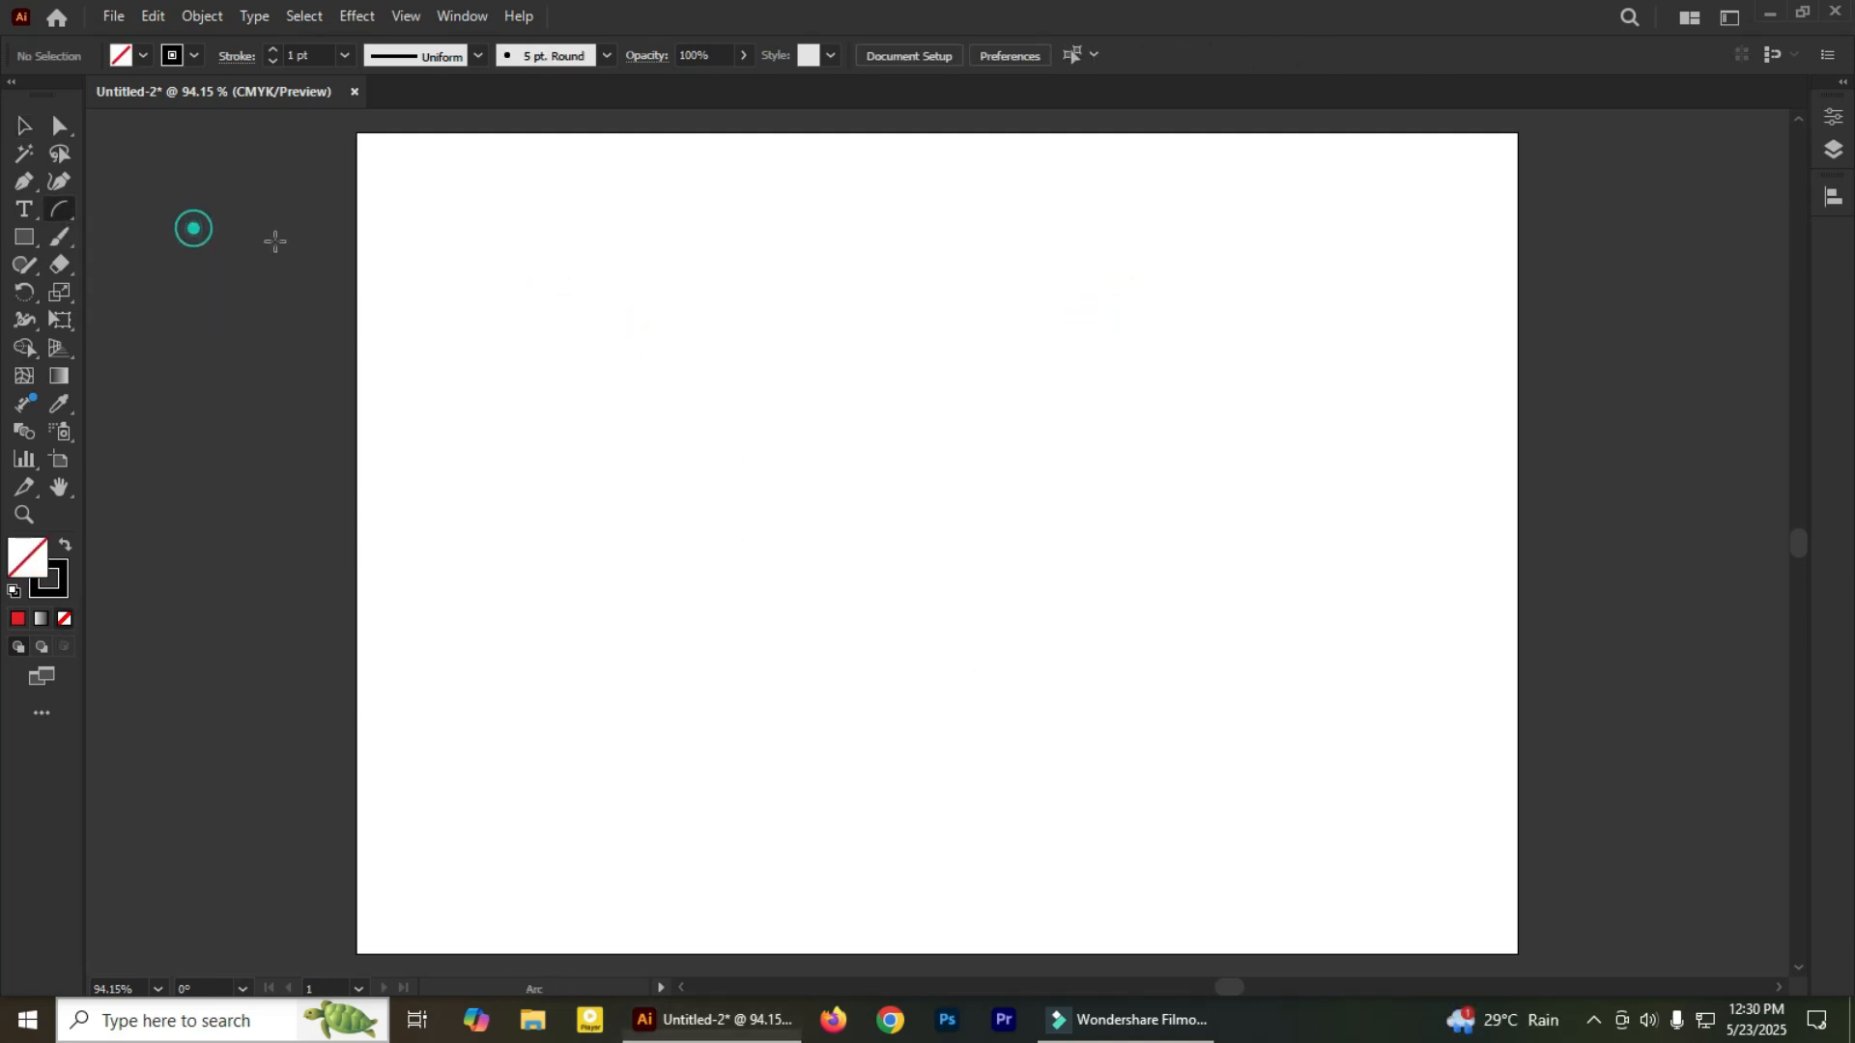
{"action": "left_click_drag", "start_coordinate": [598, 285], "coordinate": [910, 752]}
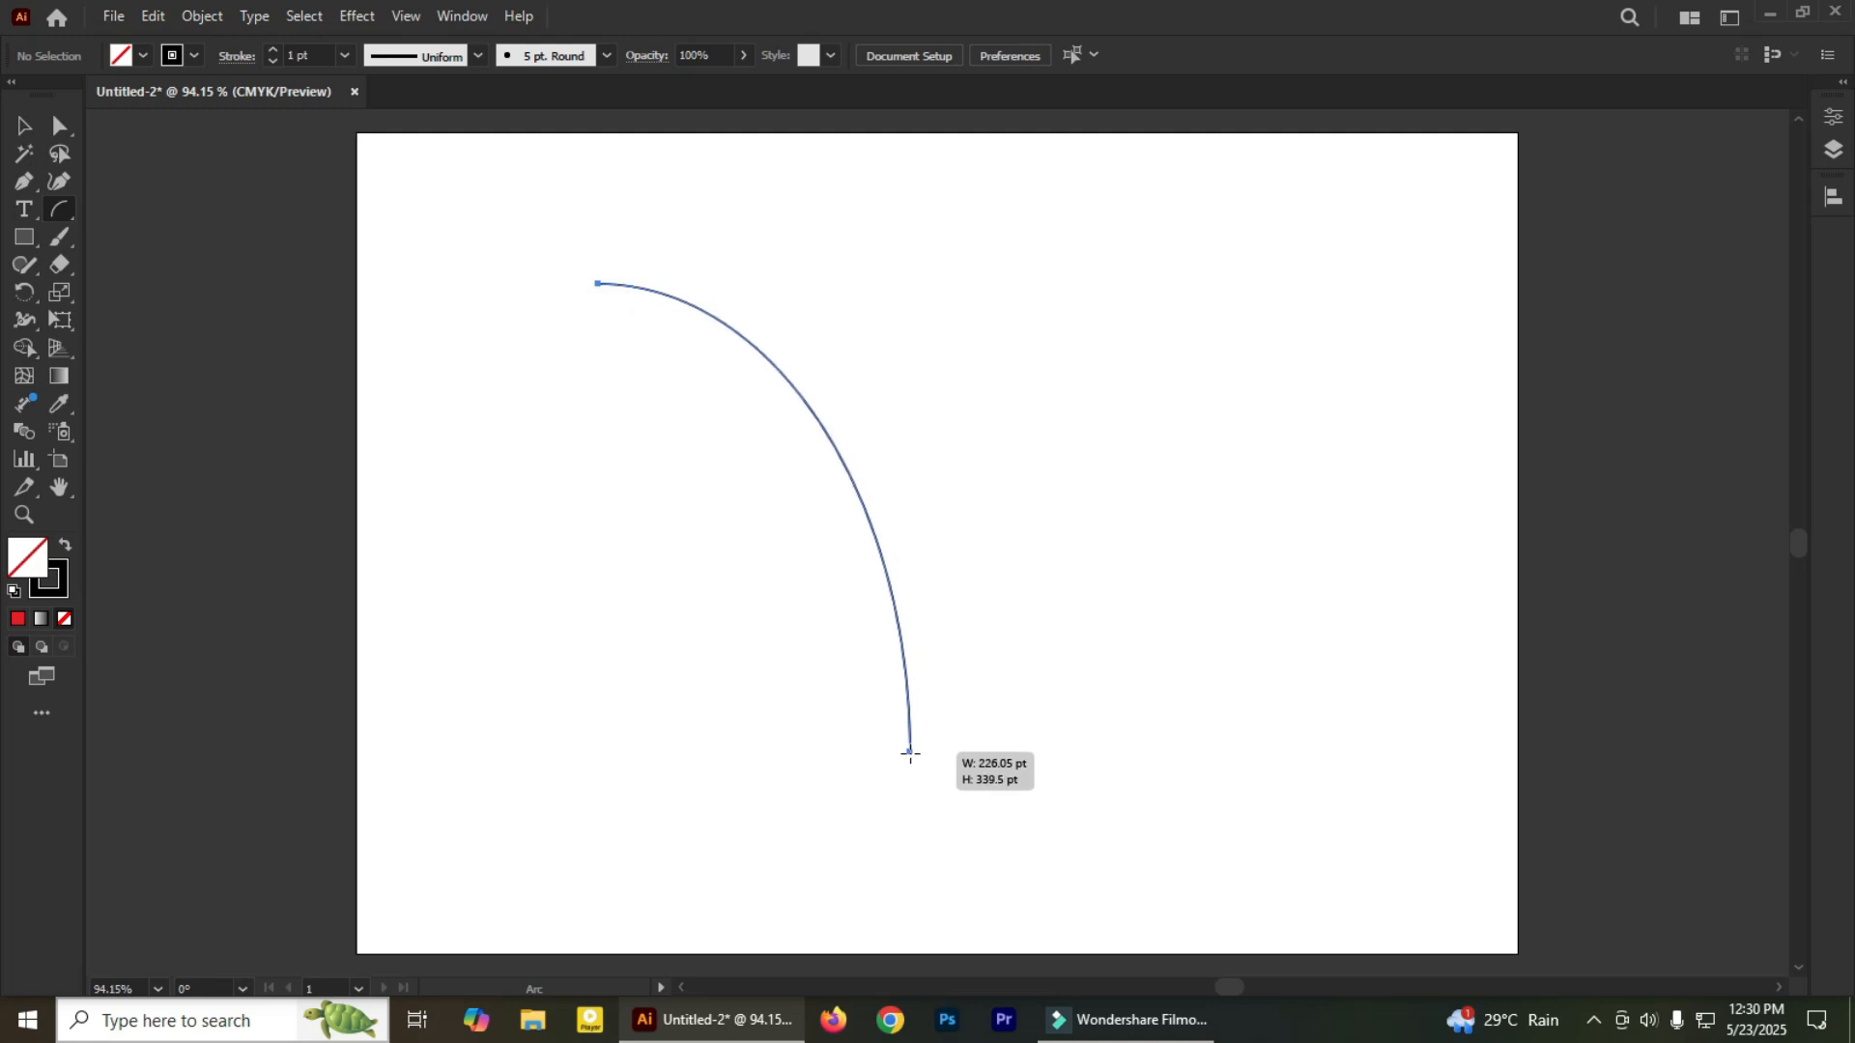
{"action": "key", "text": "Up"}
{"action": "key", "text": "Up"}
{"action": "key", "text": "Up"}
{"action": "key", "text": "Up"}
{"action": "key", "text": "Up"}
{"action": "key", "text": "Up"}
{"action": "key", "text": "Up"}
{"action": "key", "text": "Up"}
{"action": "left_click_drag", "start_coordinate": [909, 752], "coordinate": [906, 750]}
Gradually decrease the slope of the arc being drawn
{"action": "key", "text": "Down"}
{"action": "key", "text": "Down"}
{"action": "key", "text": "Down"}
{"action": "key", "text": "Down"}
{"action": "key", "text": "Down"}
{"action": "key", "text": "Down"}
{"action": "key", "text": "Down"}
{"action": "key", "text": "Down"}
{"action": "key", "text": "Down"}
{"action": "key", "text": "Down"}
{"action": "key", "text": "Down"}
{"action": "key", "text": "Down"}
{"action": "key", "text": "Down"}
{"action": "key", "text": "Down"}
{"action": "key", "text": "Down"}
{"action": "key", "text": "Down"}
{"action": "key", "text": "Down"}
{"action": "key", "text": "Down"}
{"action": "key", "text": "Down"}
{"action": "key", "text": "Down"}
{"action": "key", "text": "Down"}
{"action": "key", "text": "Down"}
{"action": "key", "text": "Down"}
{"action": "key", "text": "Down"}
{"action": "left_click_drag", "start_coordinate": [906, 751], "coordinate": [906, 751]}
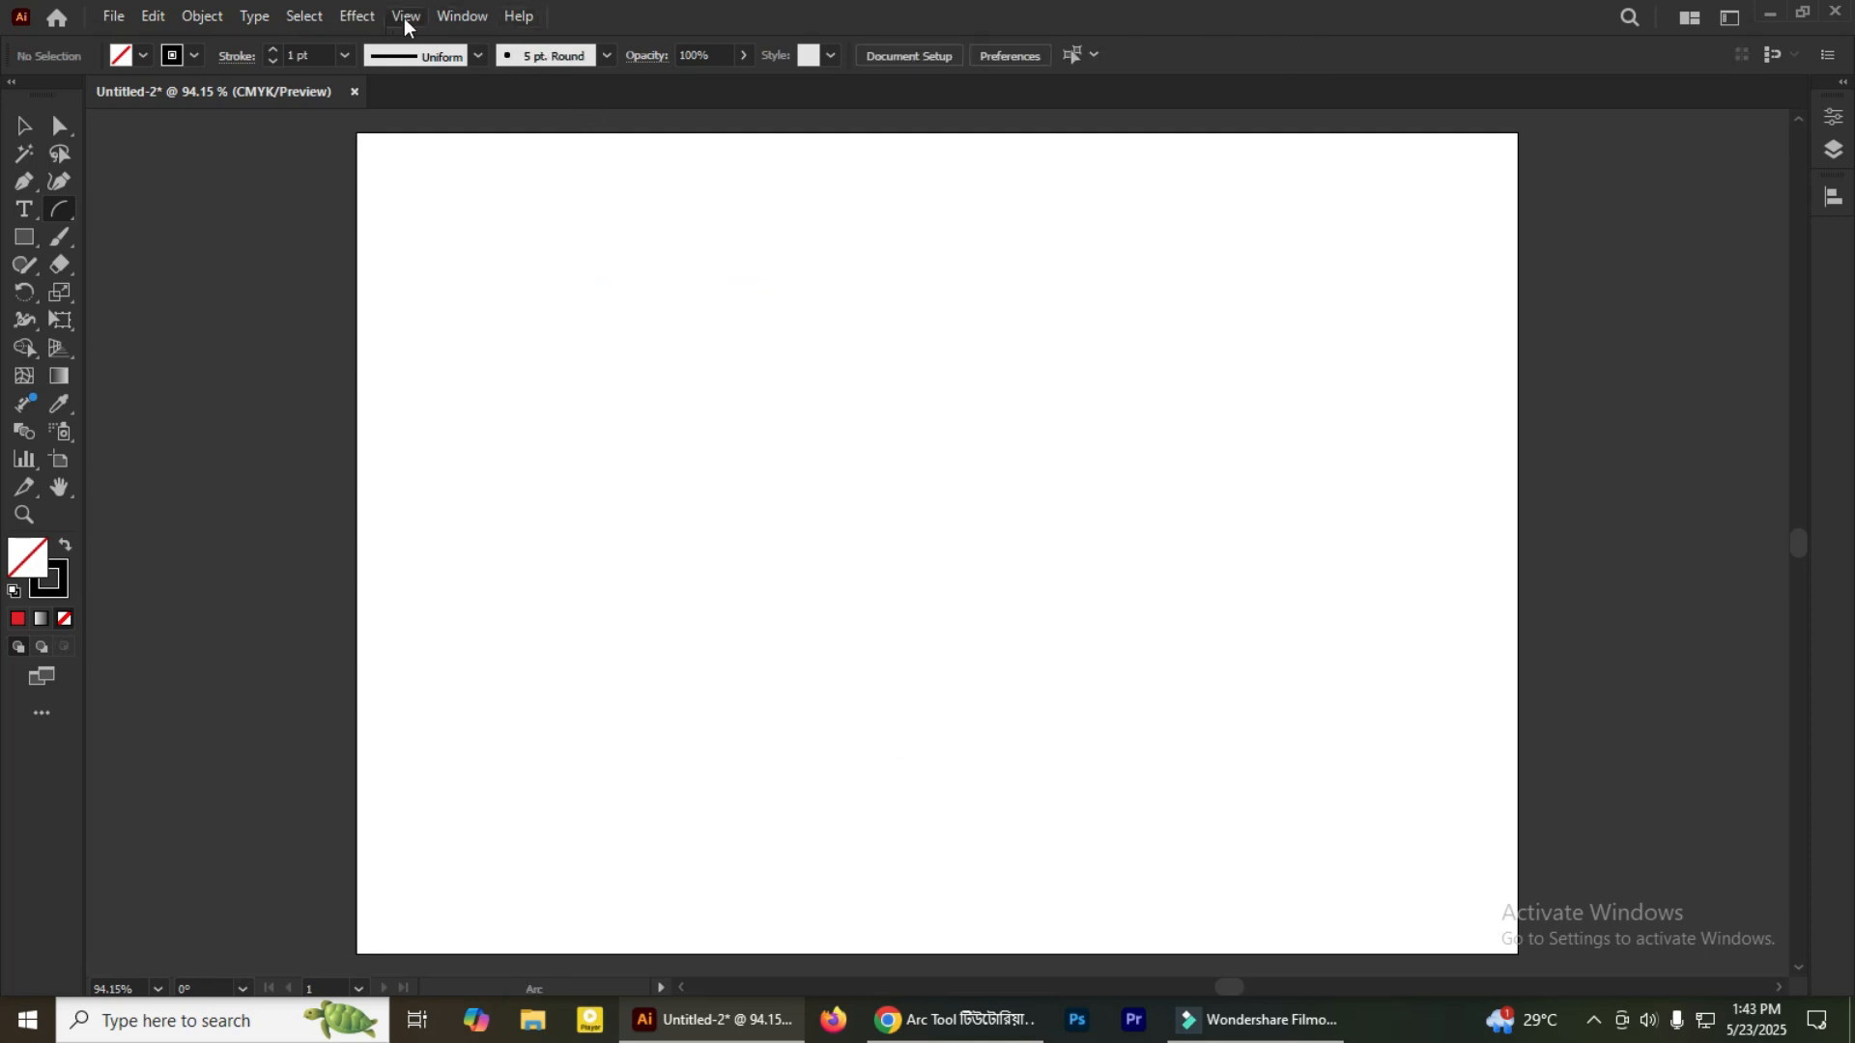
Show the document grid and draw two mirrored quarter-circle arcs that form a semicircle two major grid squares wide
{"action": "left_click", "coordinate": [404, 17]}
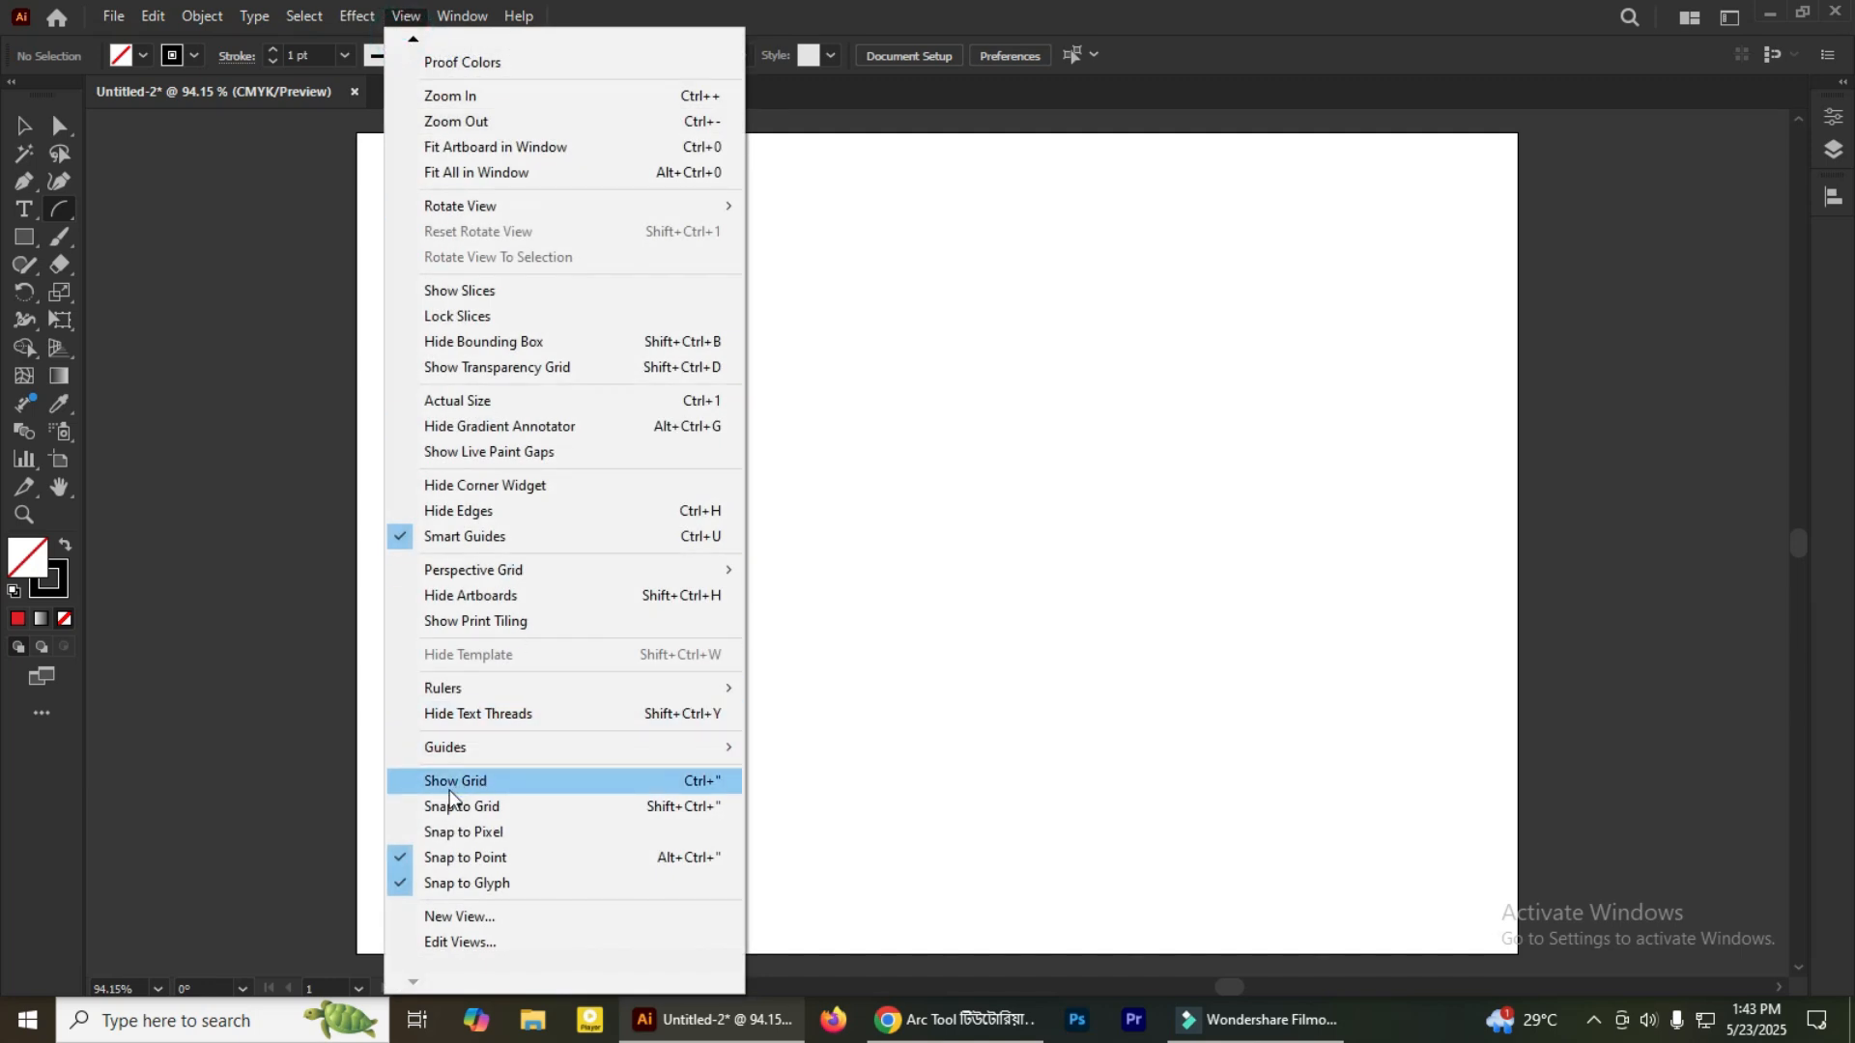
{"action": "left_click", "coordinate": [449, 791]}
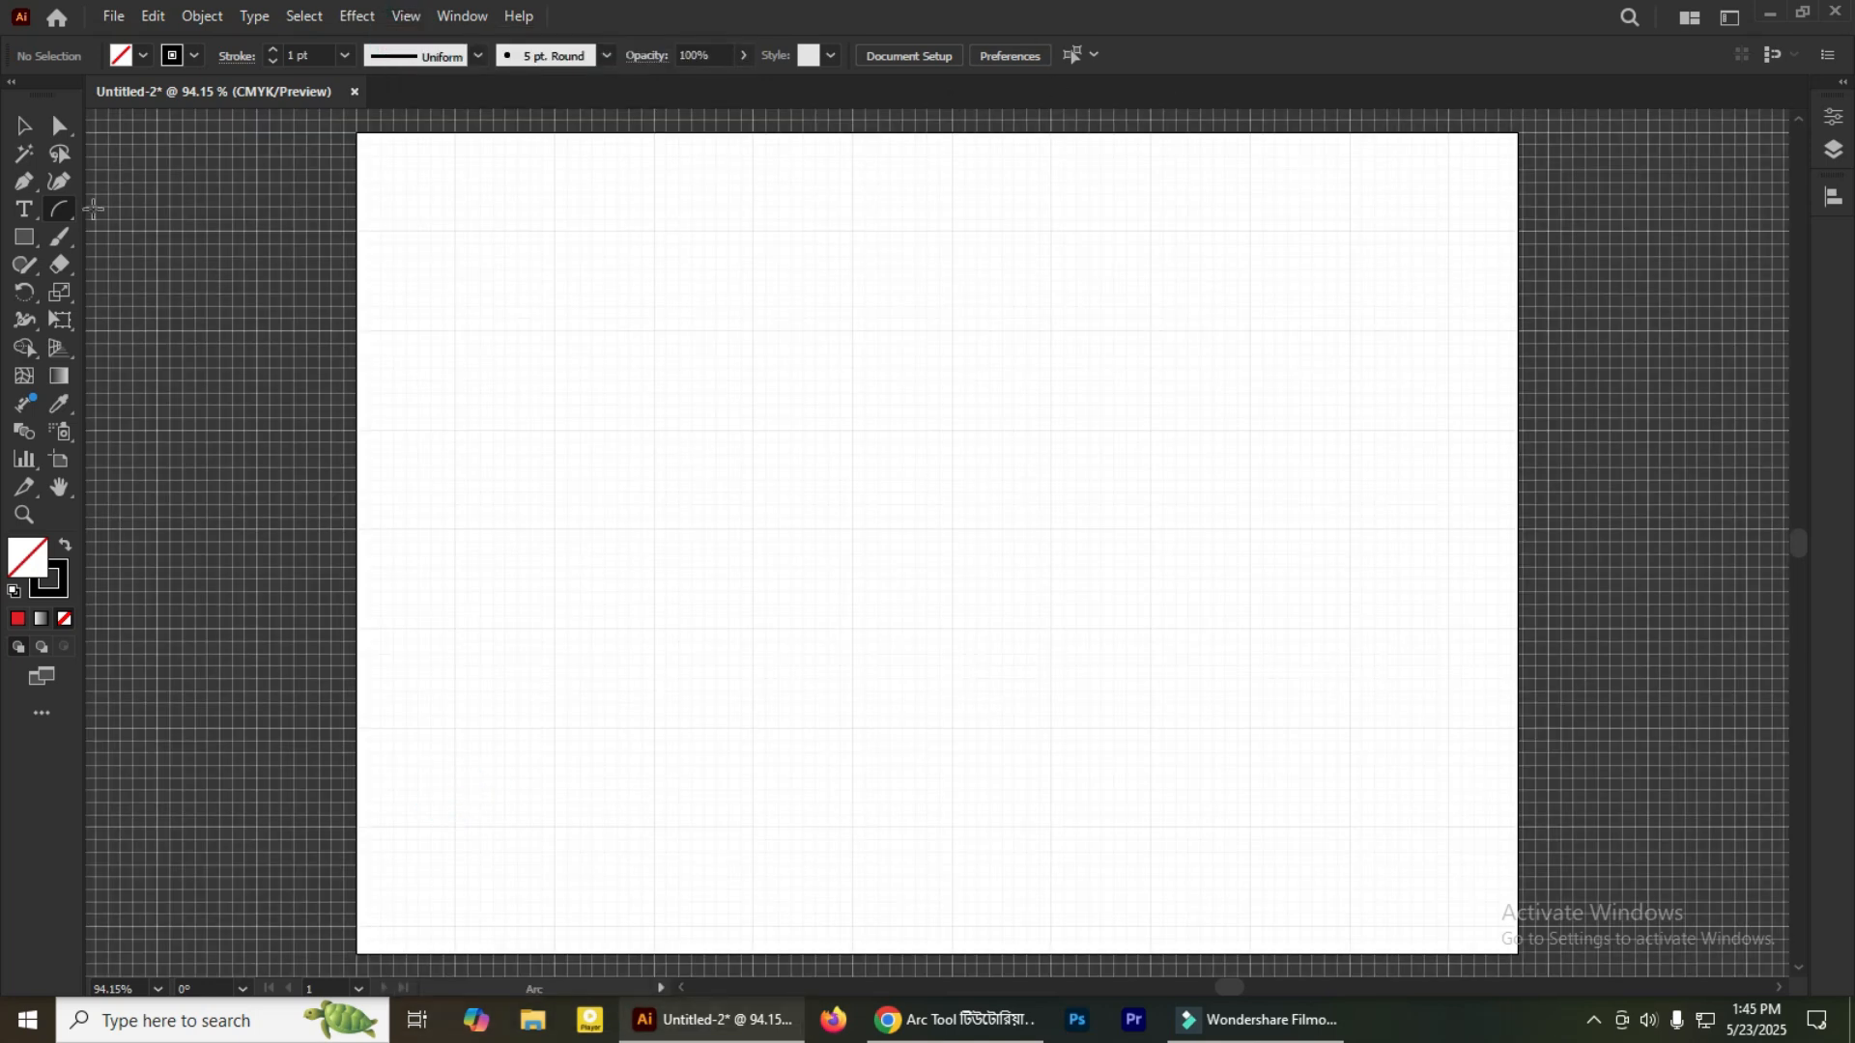
{"action": "left_click_drag", "start_coordinate": [67, 209], "coordinate": [135, 247]}
{"action": "left_click_drag", "start_coordinate": [557, 429], "coordinate": [751, 431]}
{"action": "key", "text": "x"}
Select both quarter-circle arcs and join them at the apex into a single semicircular path
{"action": "key", "text": "z"}
{"action": "left_click", "coordinate": [645, 338]}
{"action": "left_click", "coordinate": [667, 328]}
{"action": "left_click", "coordinate": [668, 319]}
{"action": "left_click_drag", "start_coordinate": [998, 281], "coordinate": [830, 367]}
{"action": "left_click", "coordinate": [24, 126]}
{"action": "left_click", "coordinate": [583, 268]}
{"action": "key", "text": "ctrl+a"}
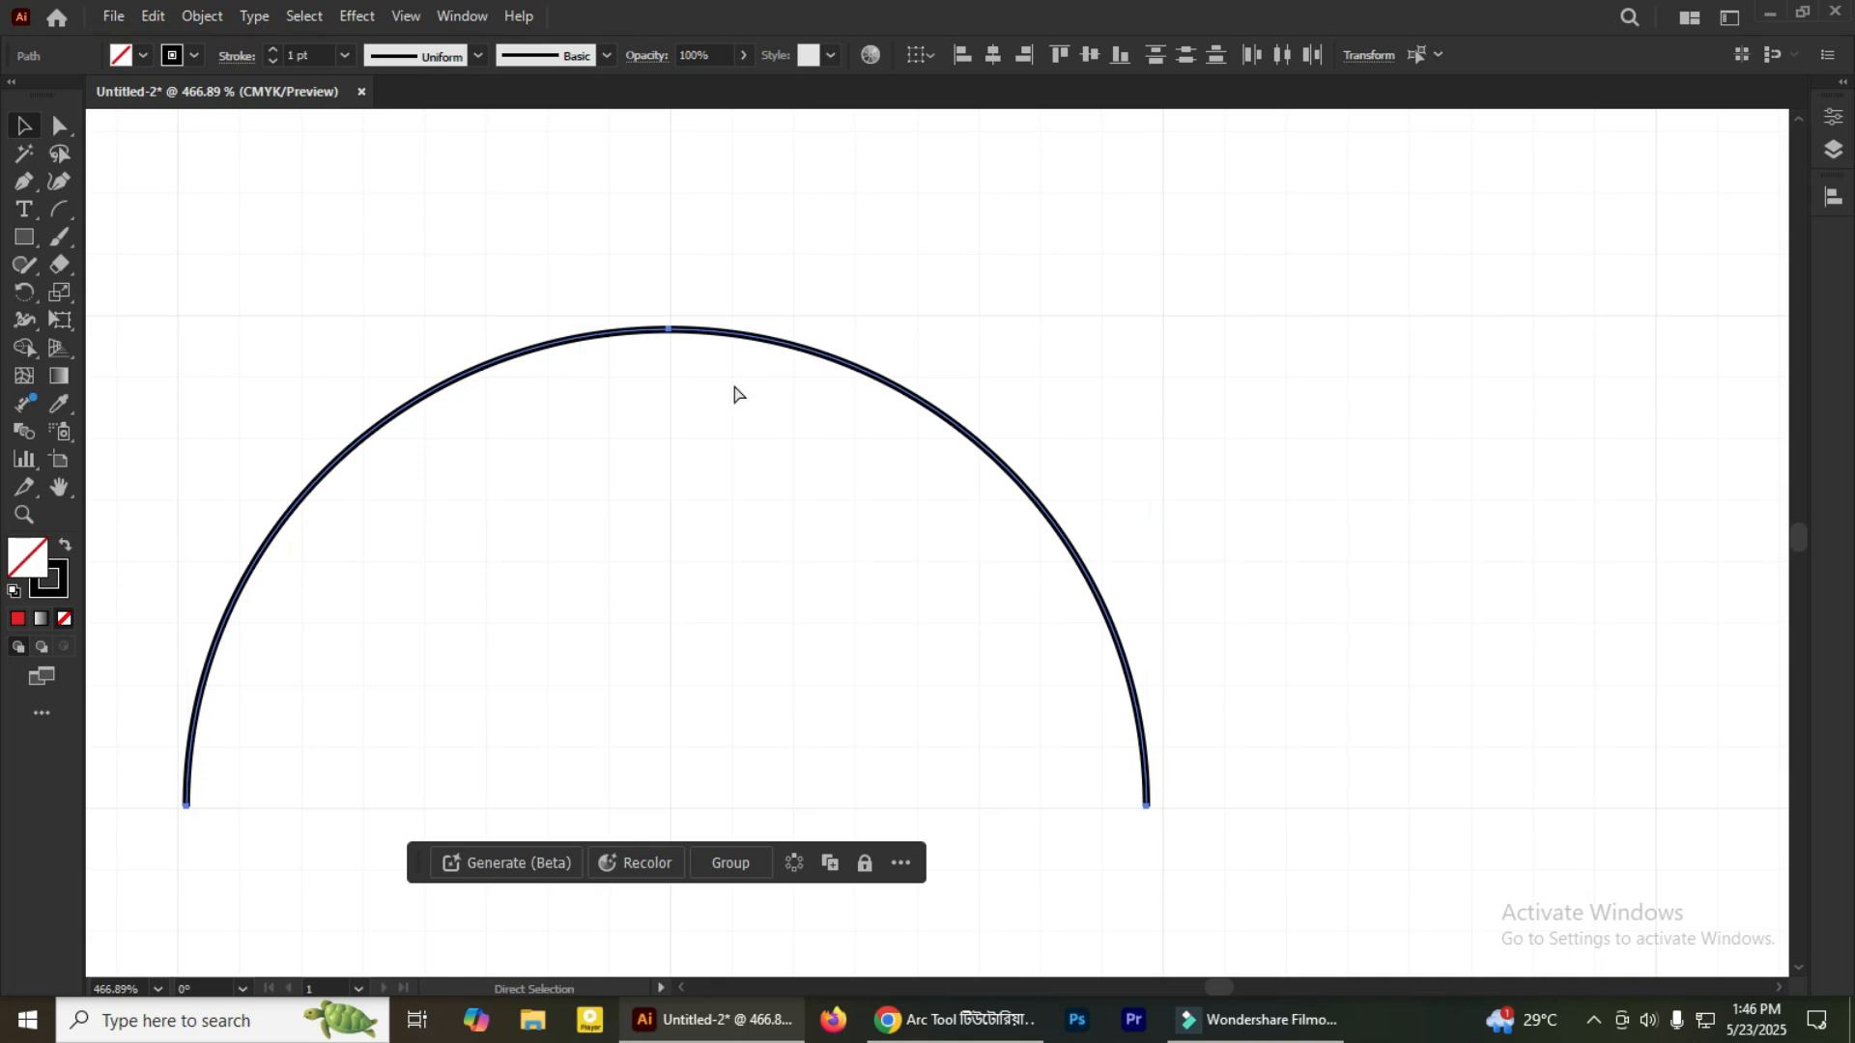
{"action": "key", "text": "ctrl+j"}
Reflect a copy of the semicircle across the horizontal axis and move it directly below the original to form a full circle
{"action": "key", "text": "z"}
{"action": "left_click_drag", "start_coordinate": [834, 358], "coordinate": [654, 505]}
{"action": "left_click", "coordinate": [24, 126]}
{"action": "right_click", "coordinate": [764, 353]}
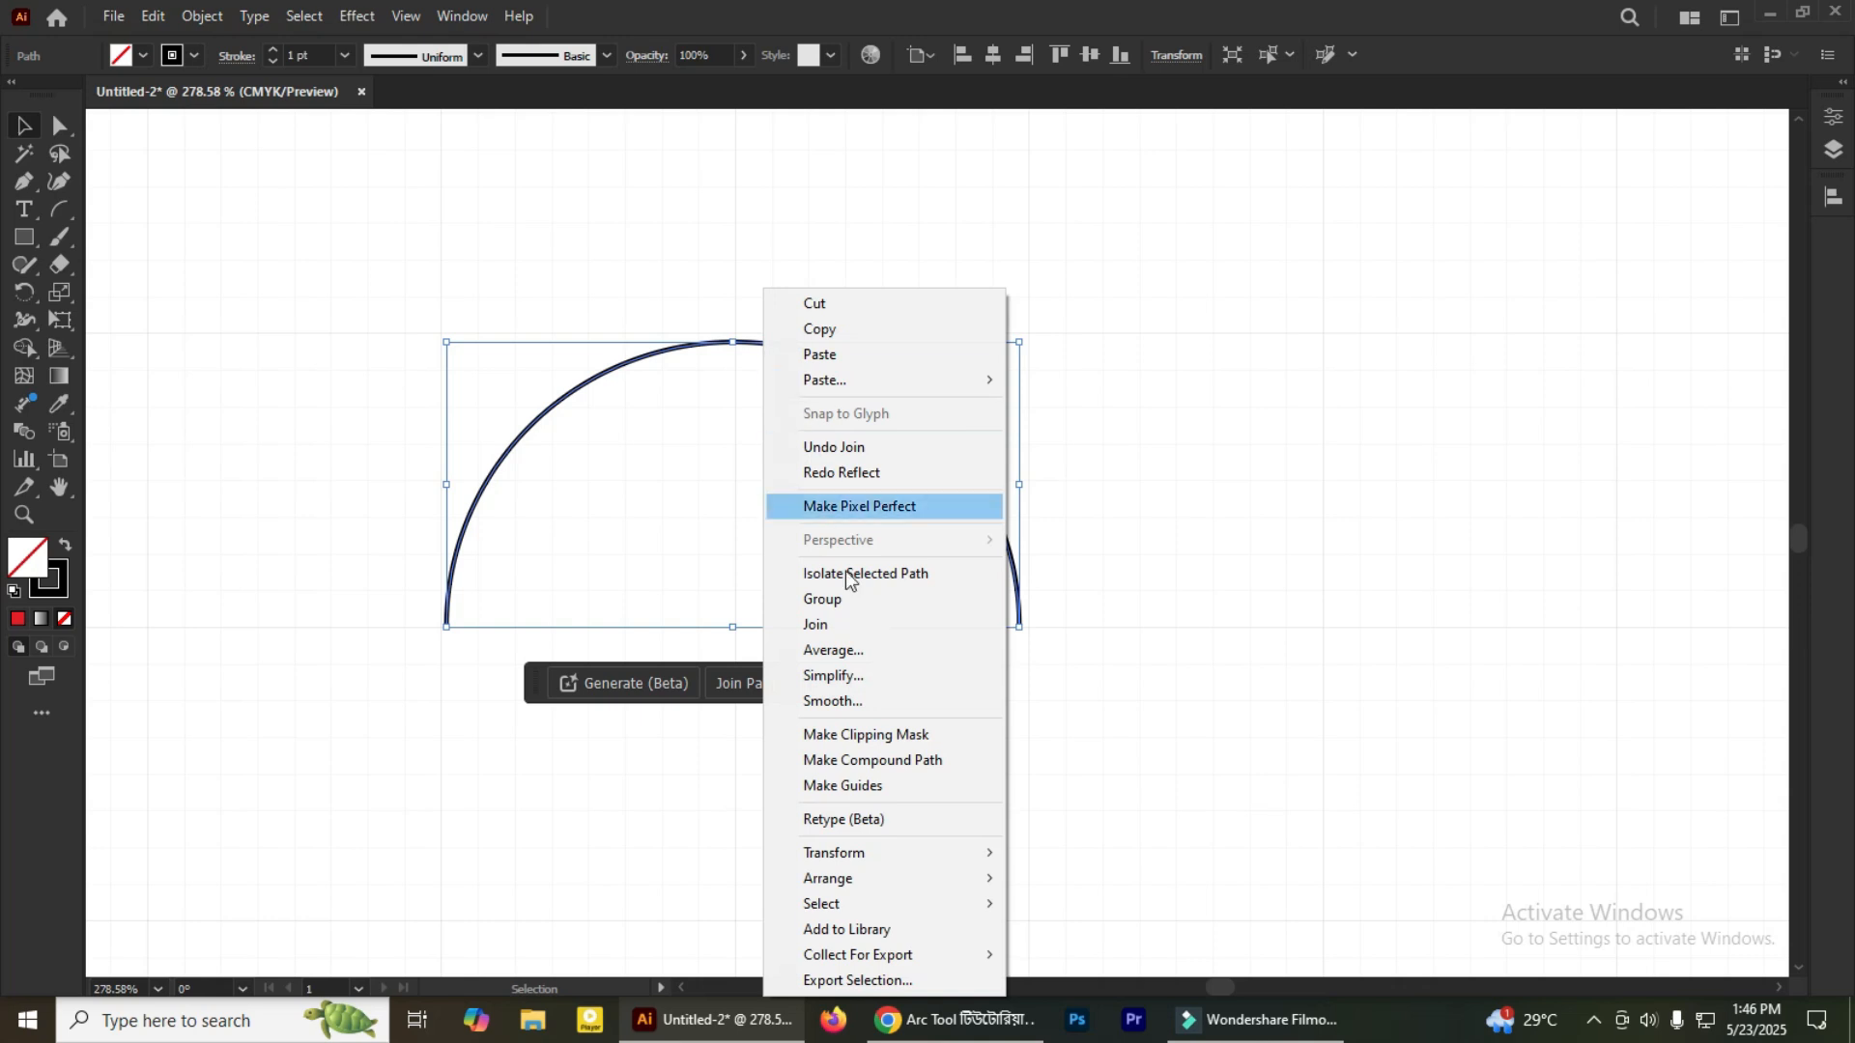
{"action": "mouse_move", "coordinate": [917, 853]}
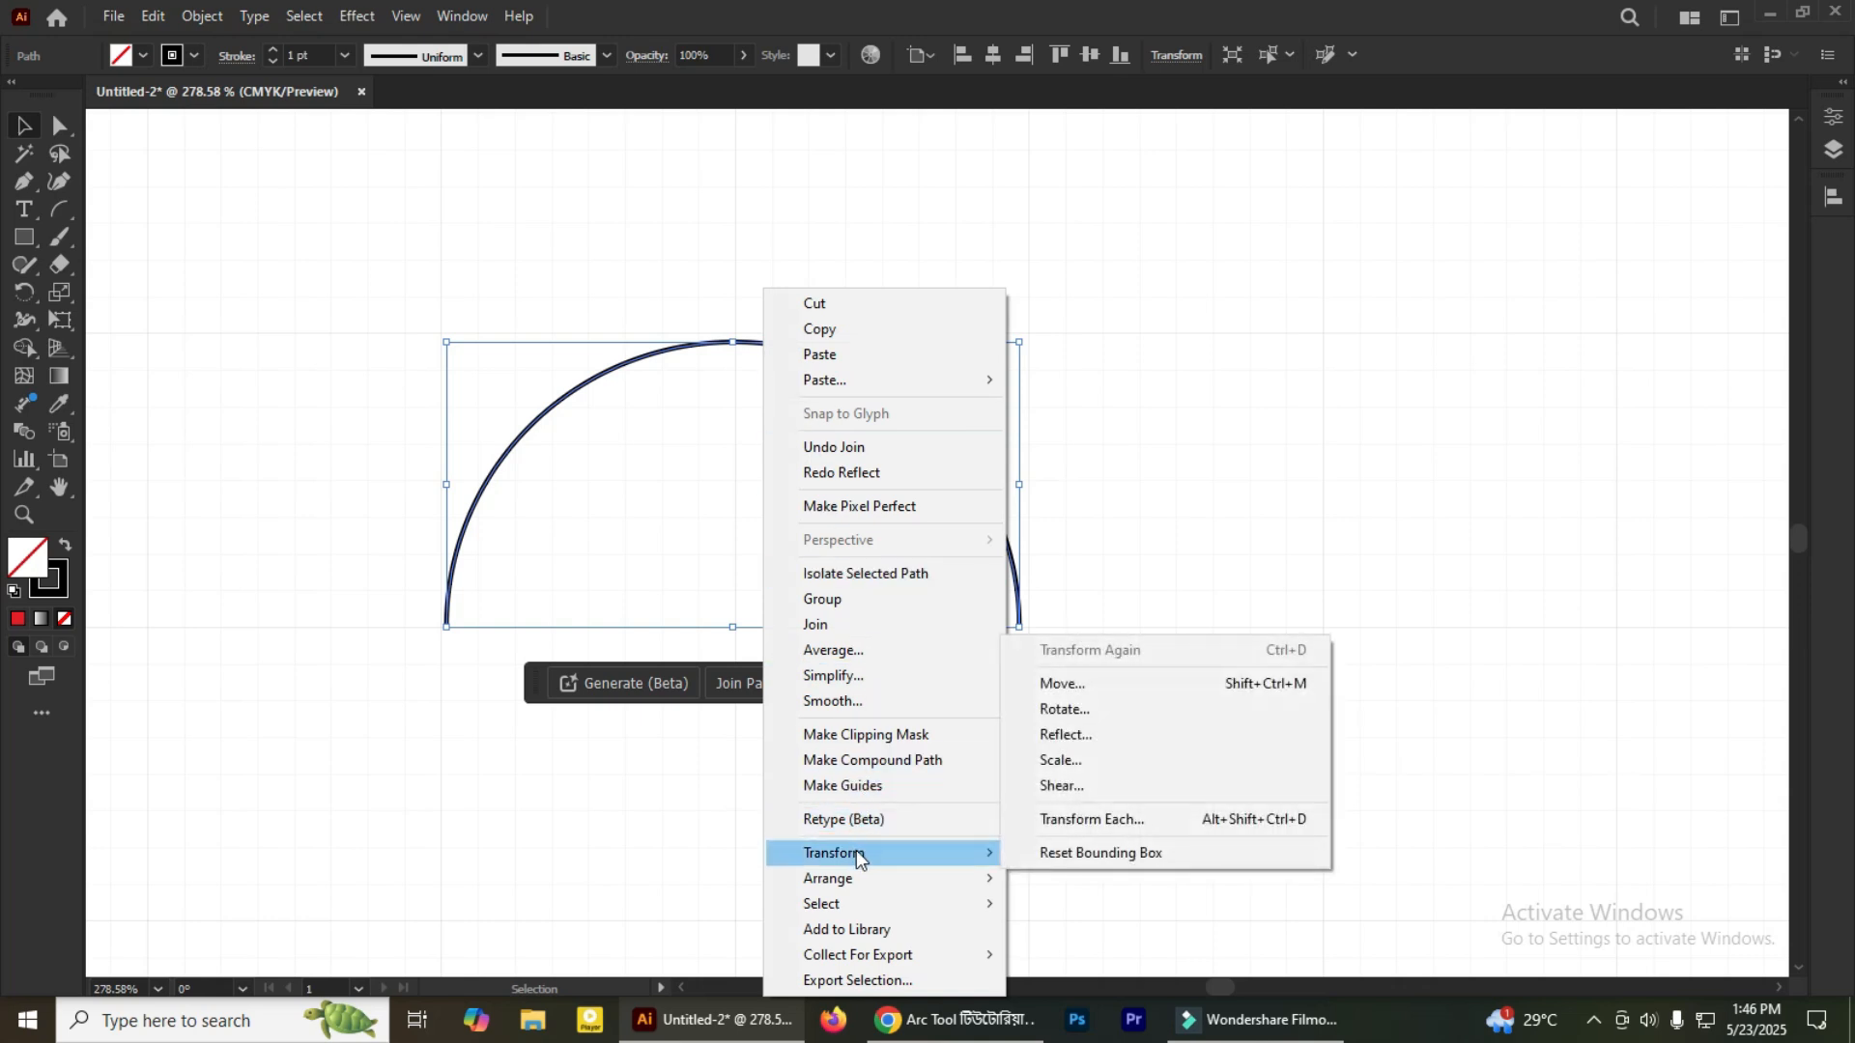
{"action": "left_click", "coordinate": [1093, 735]}
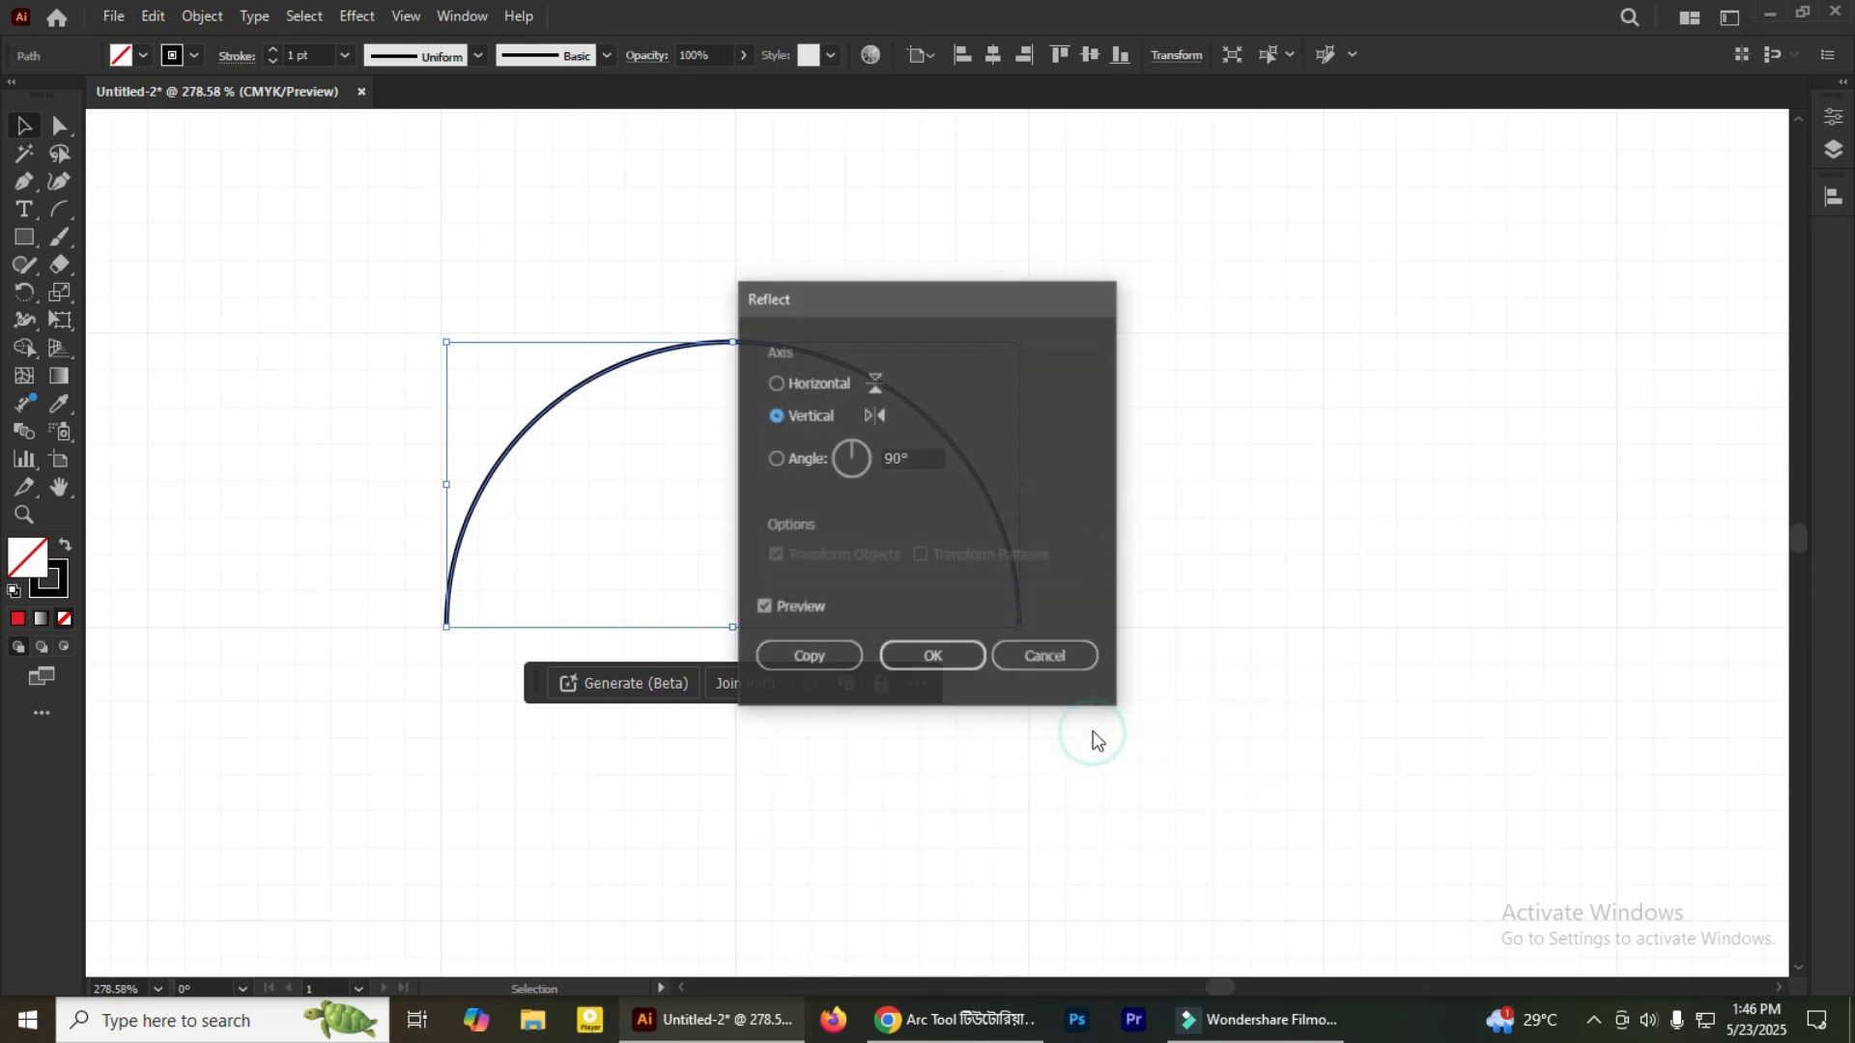
{"action": "left_click", "coordinate": [784, 383]}
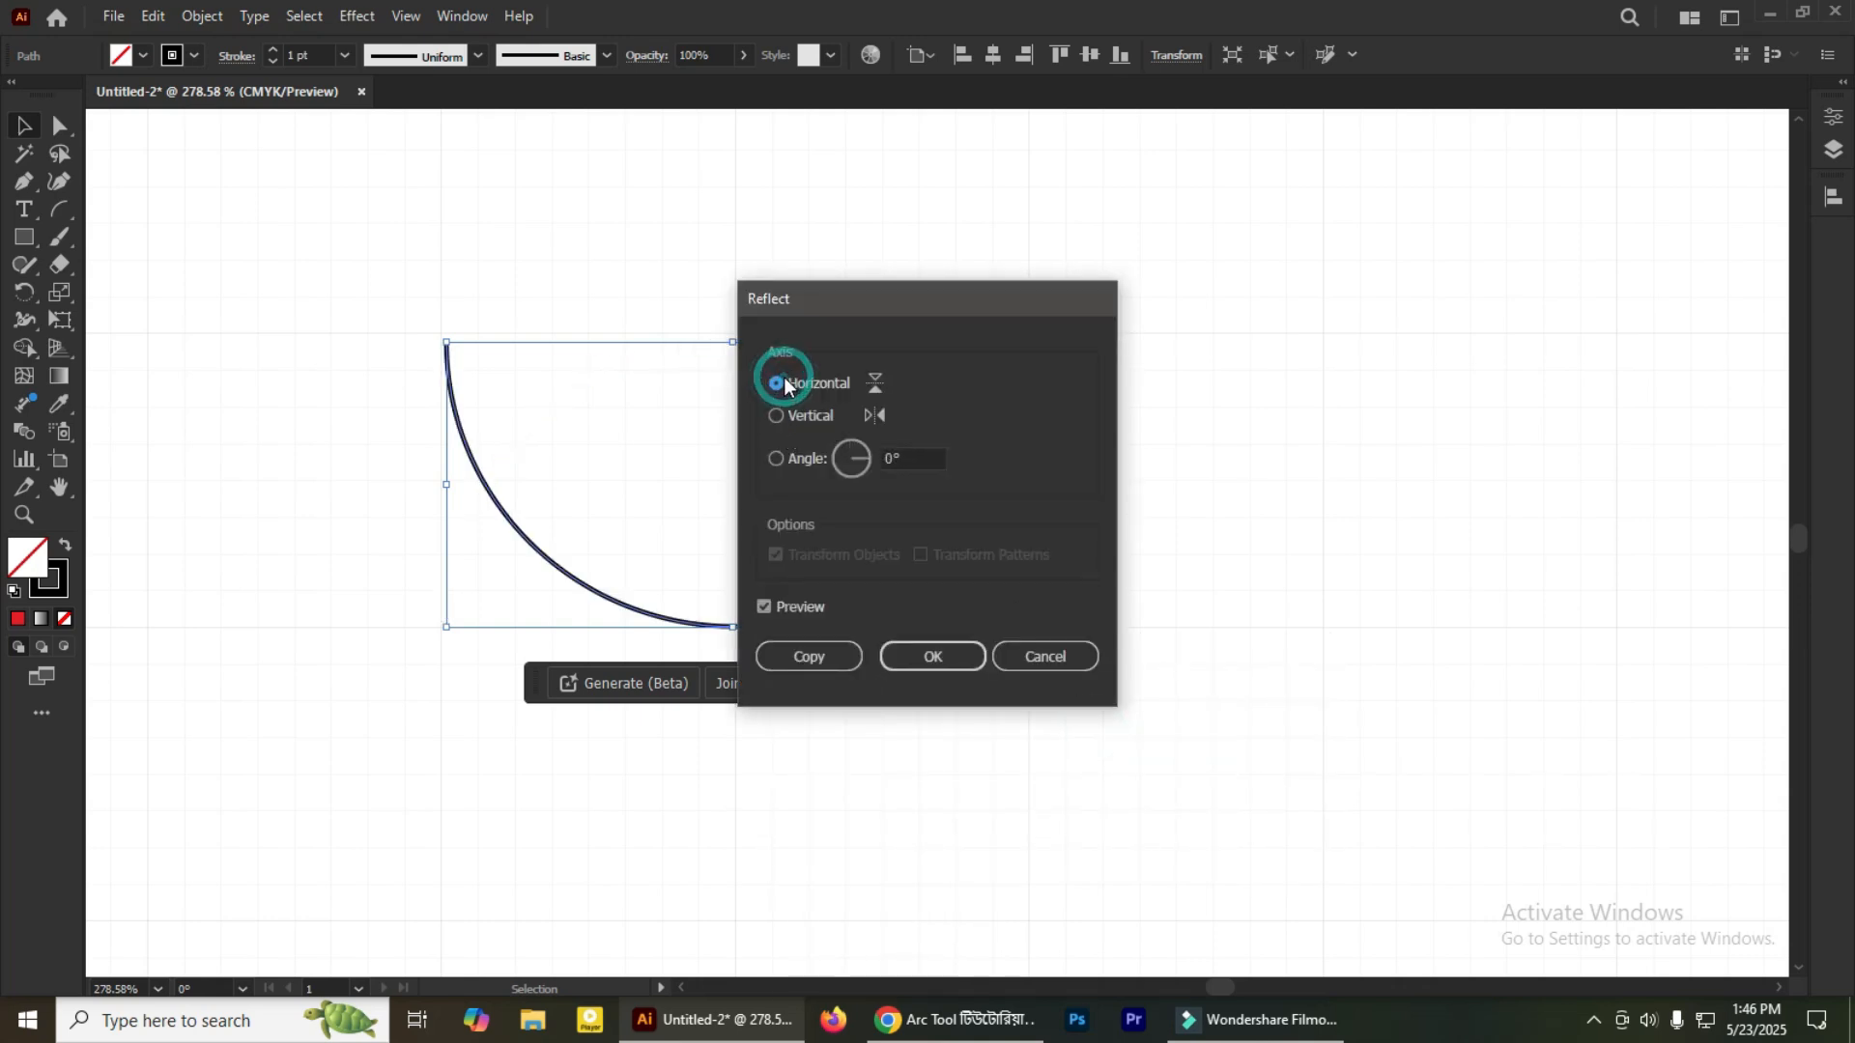
{"action": "left_click", "coordinate": [834, 660]}
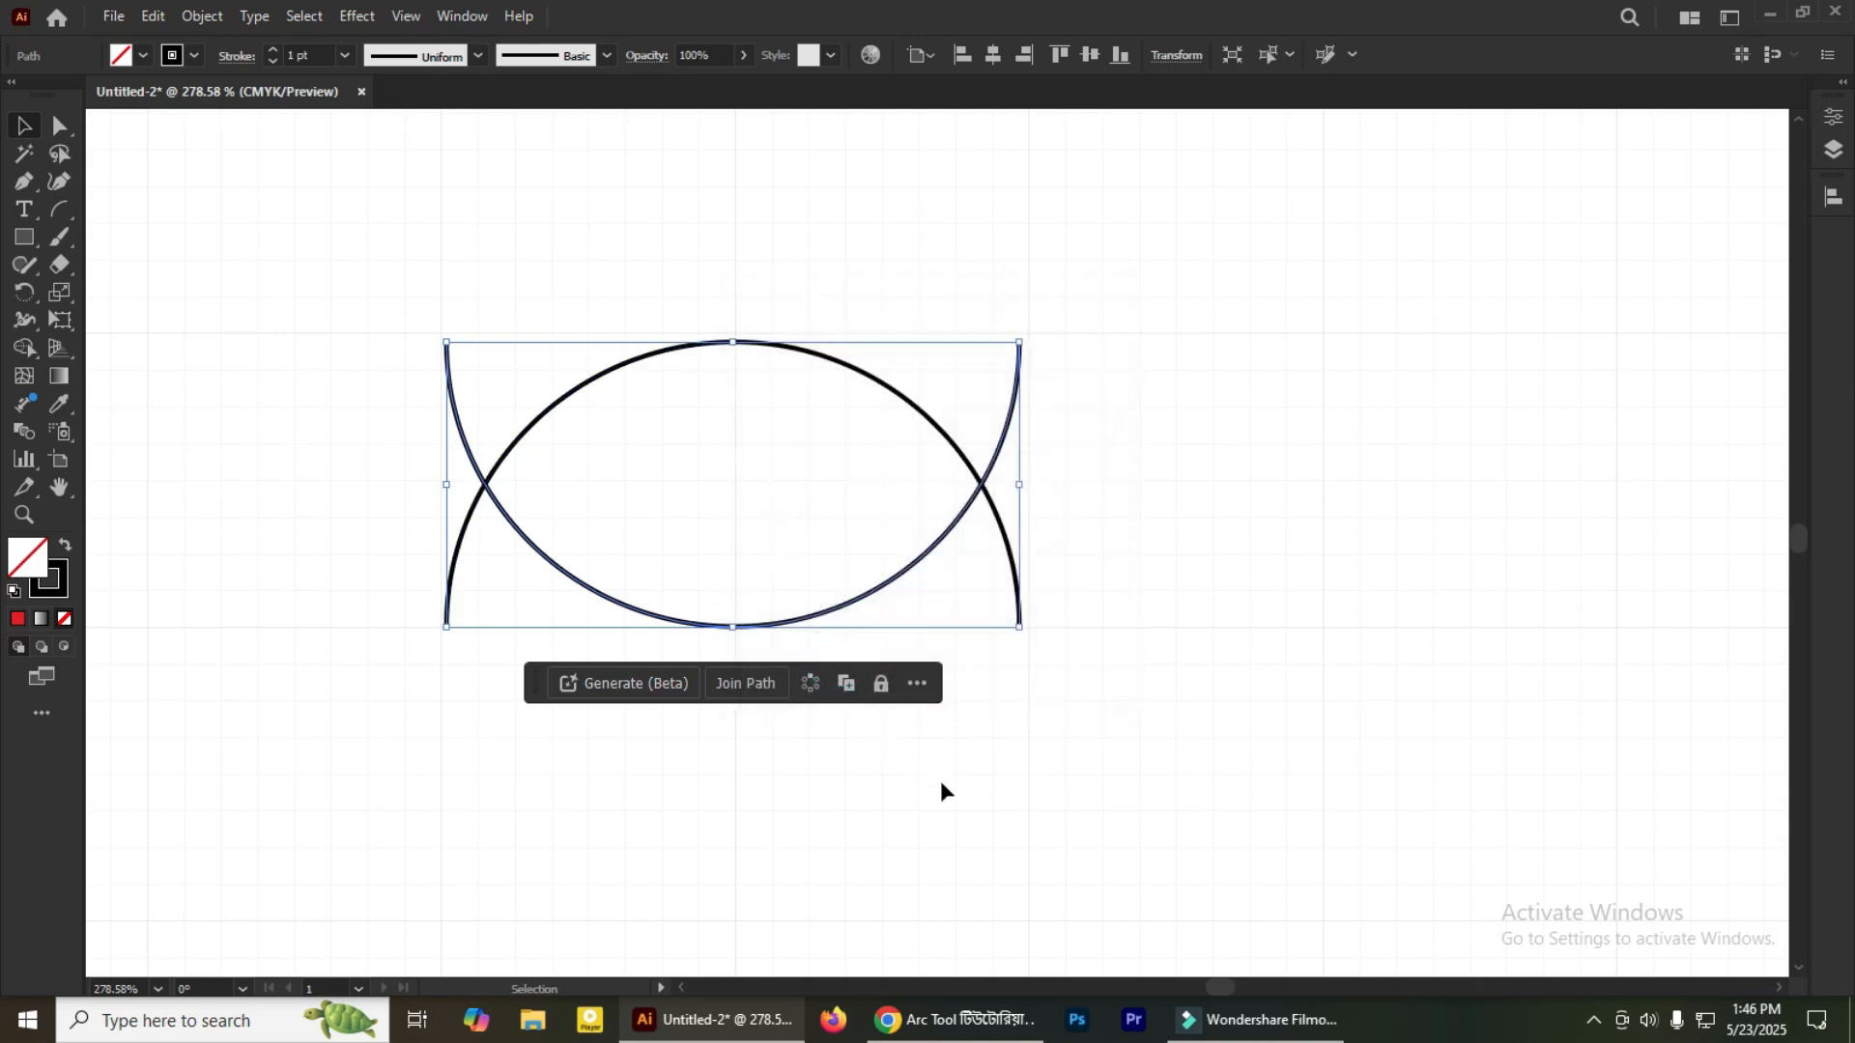
{"action": "left_click_drag", "start_coordinate": [780, 629], "coordinate": [780, 924]}
Select both semicircles and join their endpoints into one closed circular path
{"action": "left_click", "coordinate": [24, 125]}
{"action": "left_click_drag", "start_coordinate": [1085, 522], "coordinate": [985, 700]}
{"action": "key", "text": "a"}
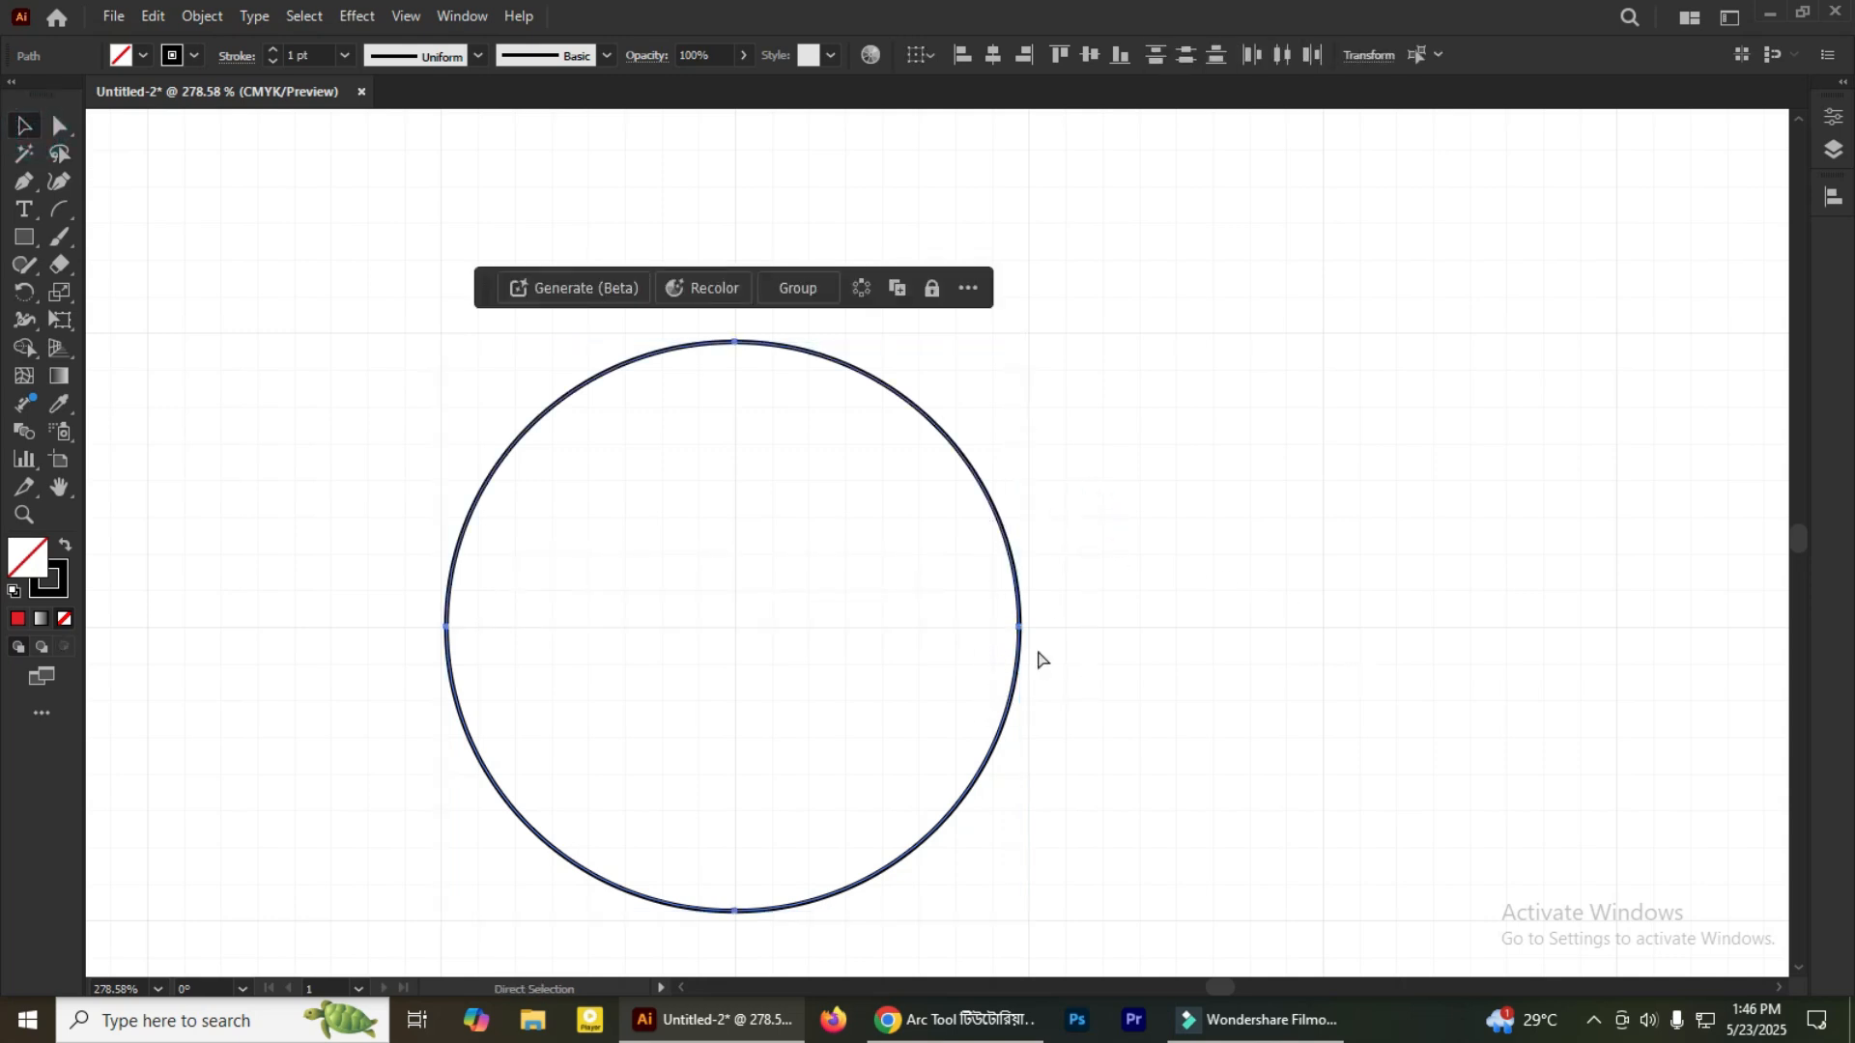
{"action": "key", "text": "ctrl+j"}
{"action": "key", "text": "v"}
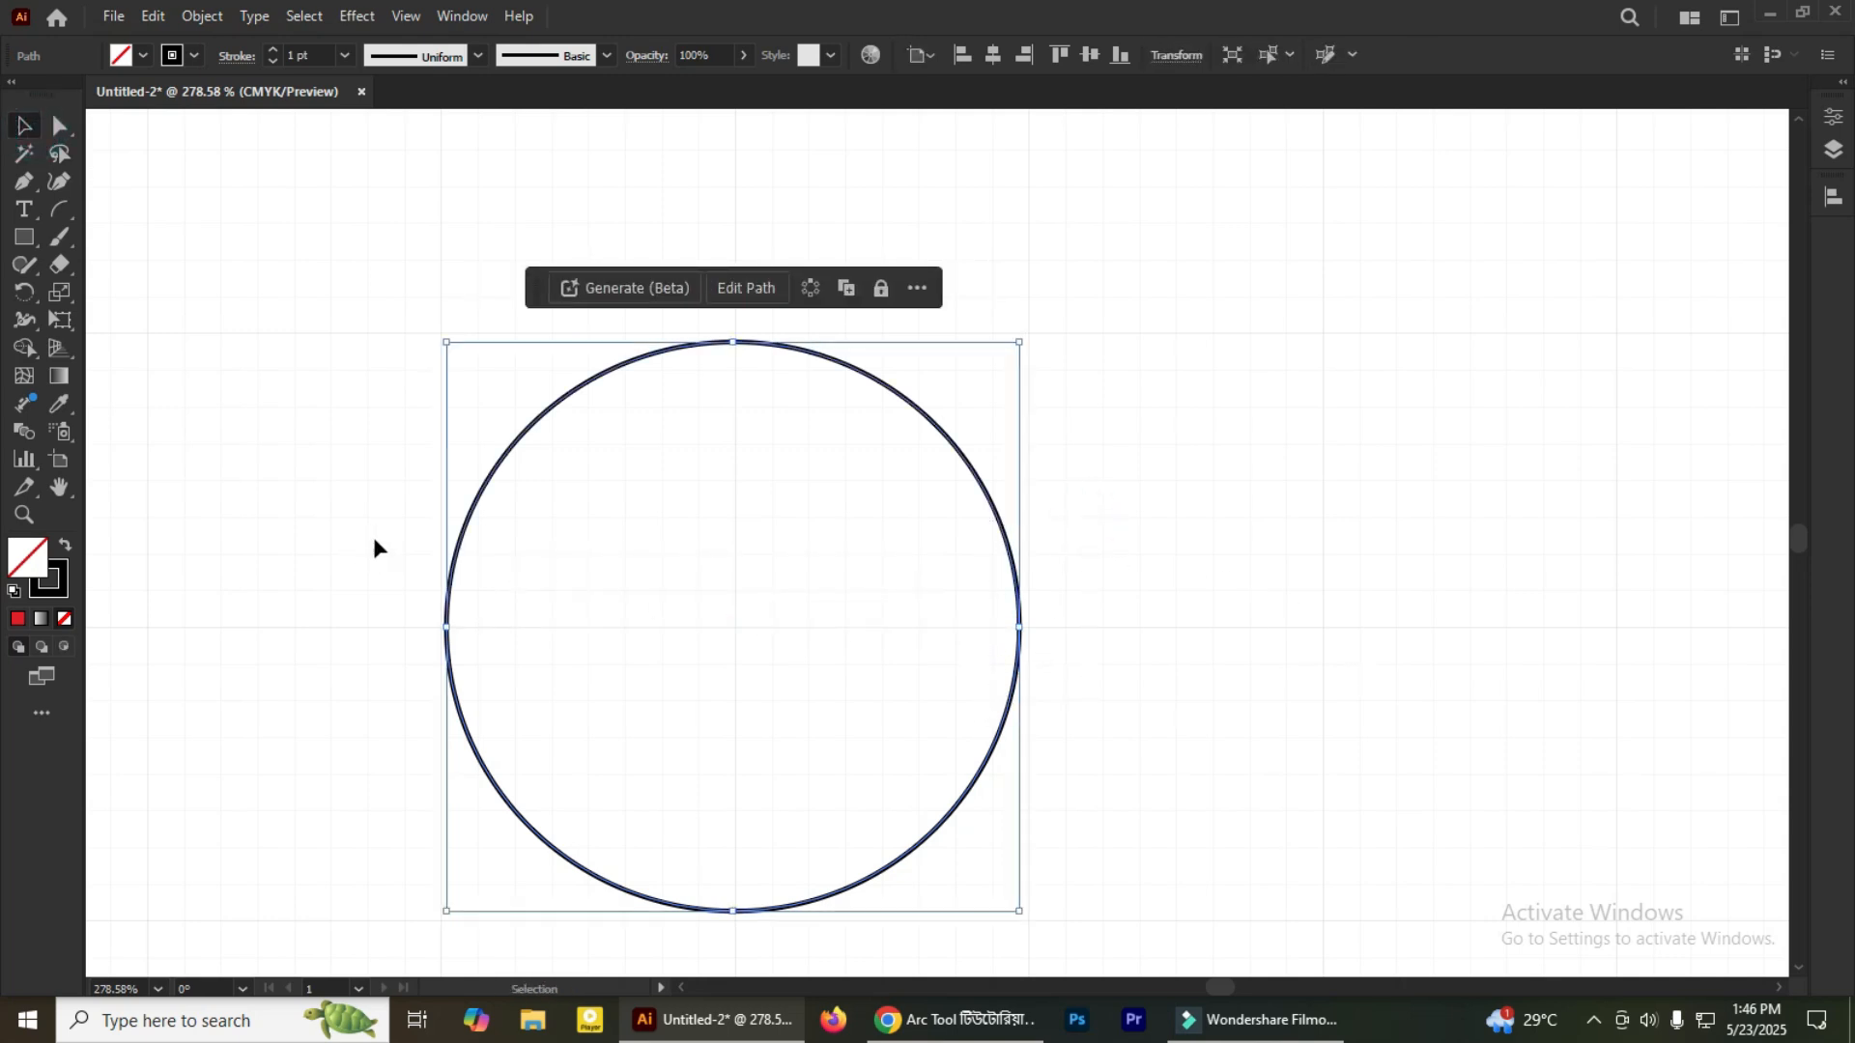
{"action": "key", "text": "a"}
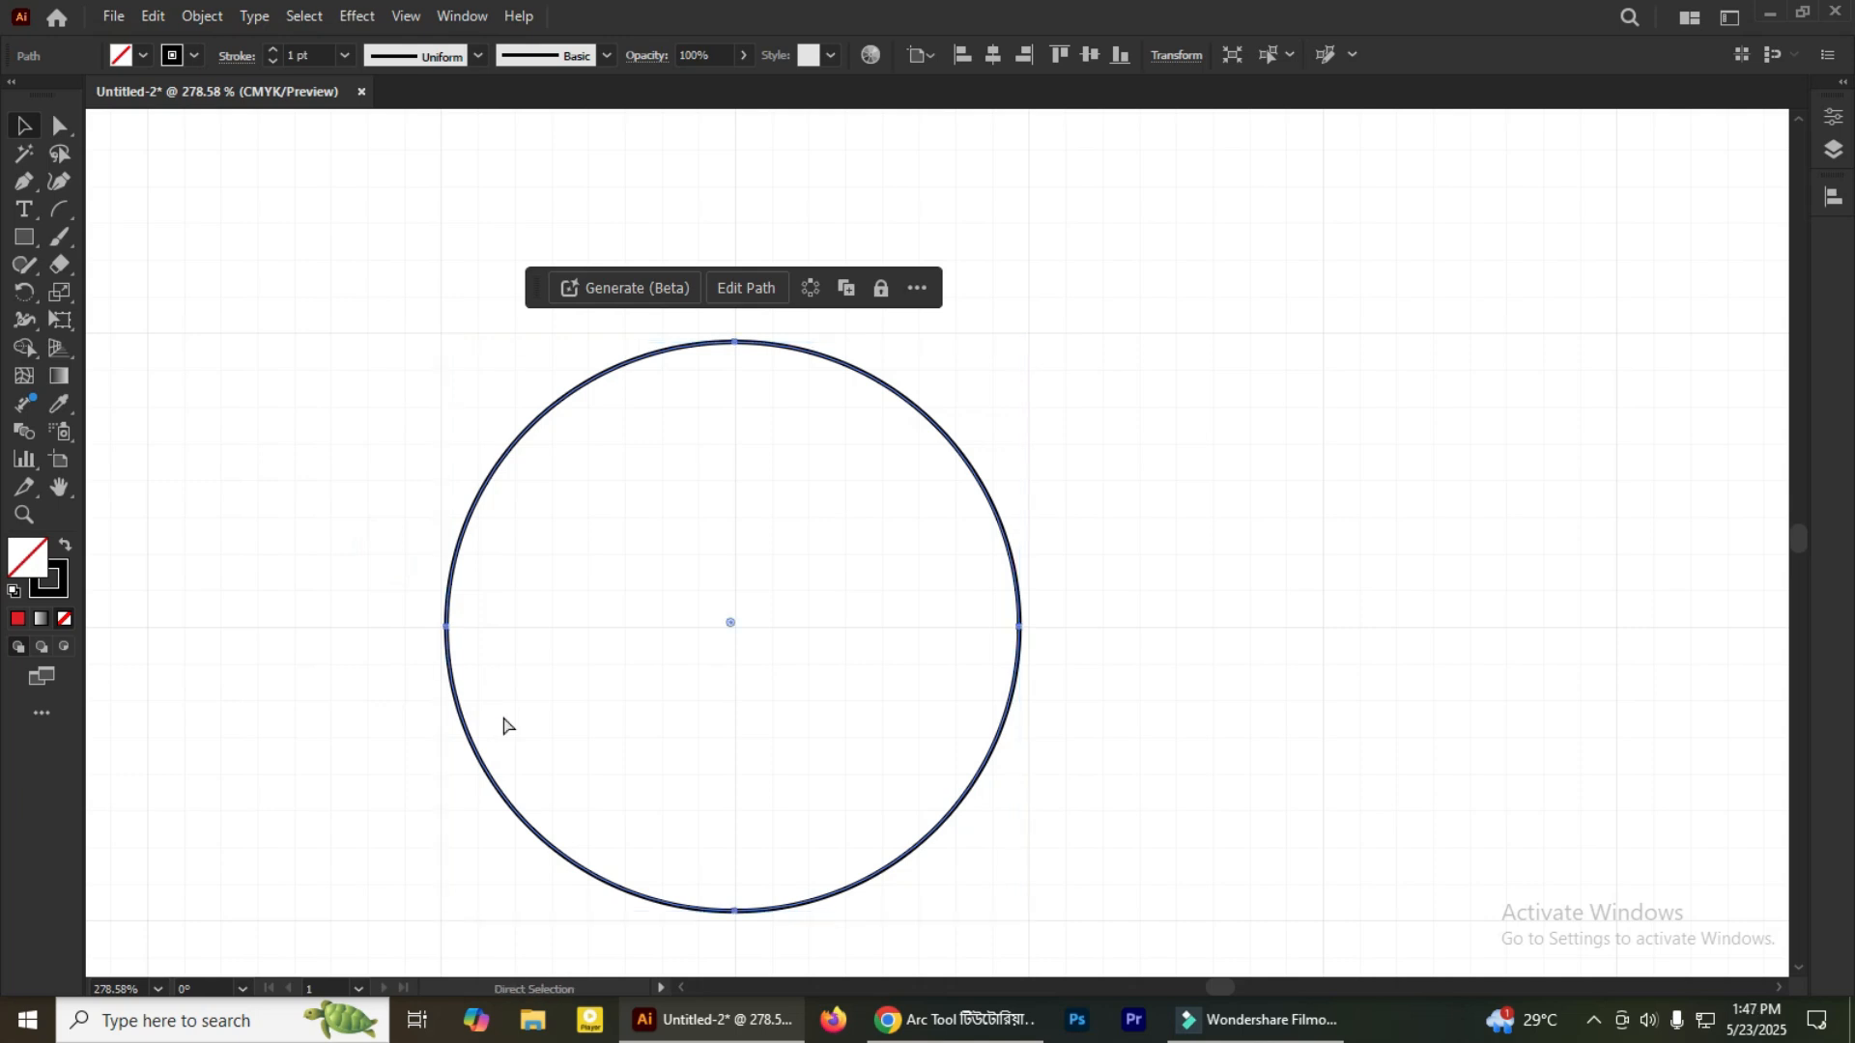
{"action": "key", "text": "ctrl+j"}
{"action": "left_click", "coordinate": [1148, 556]}
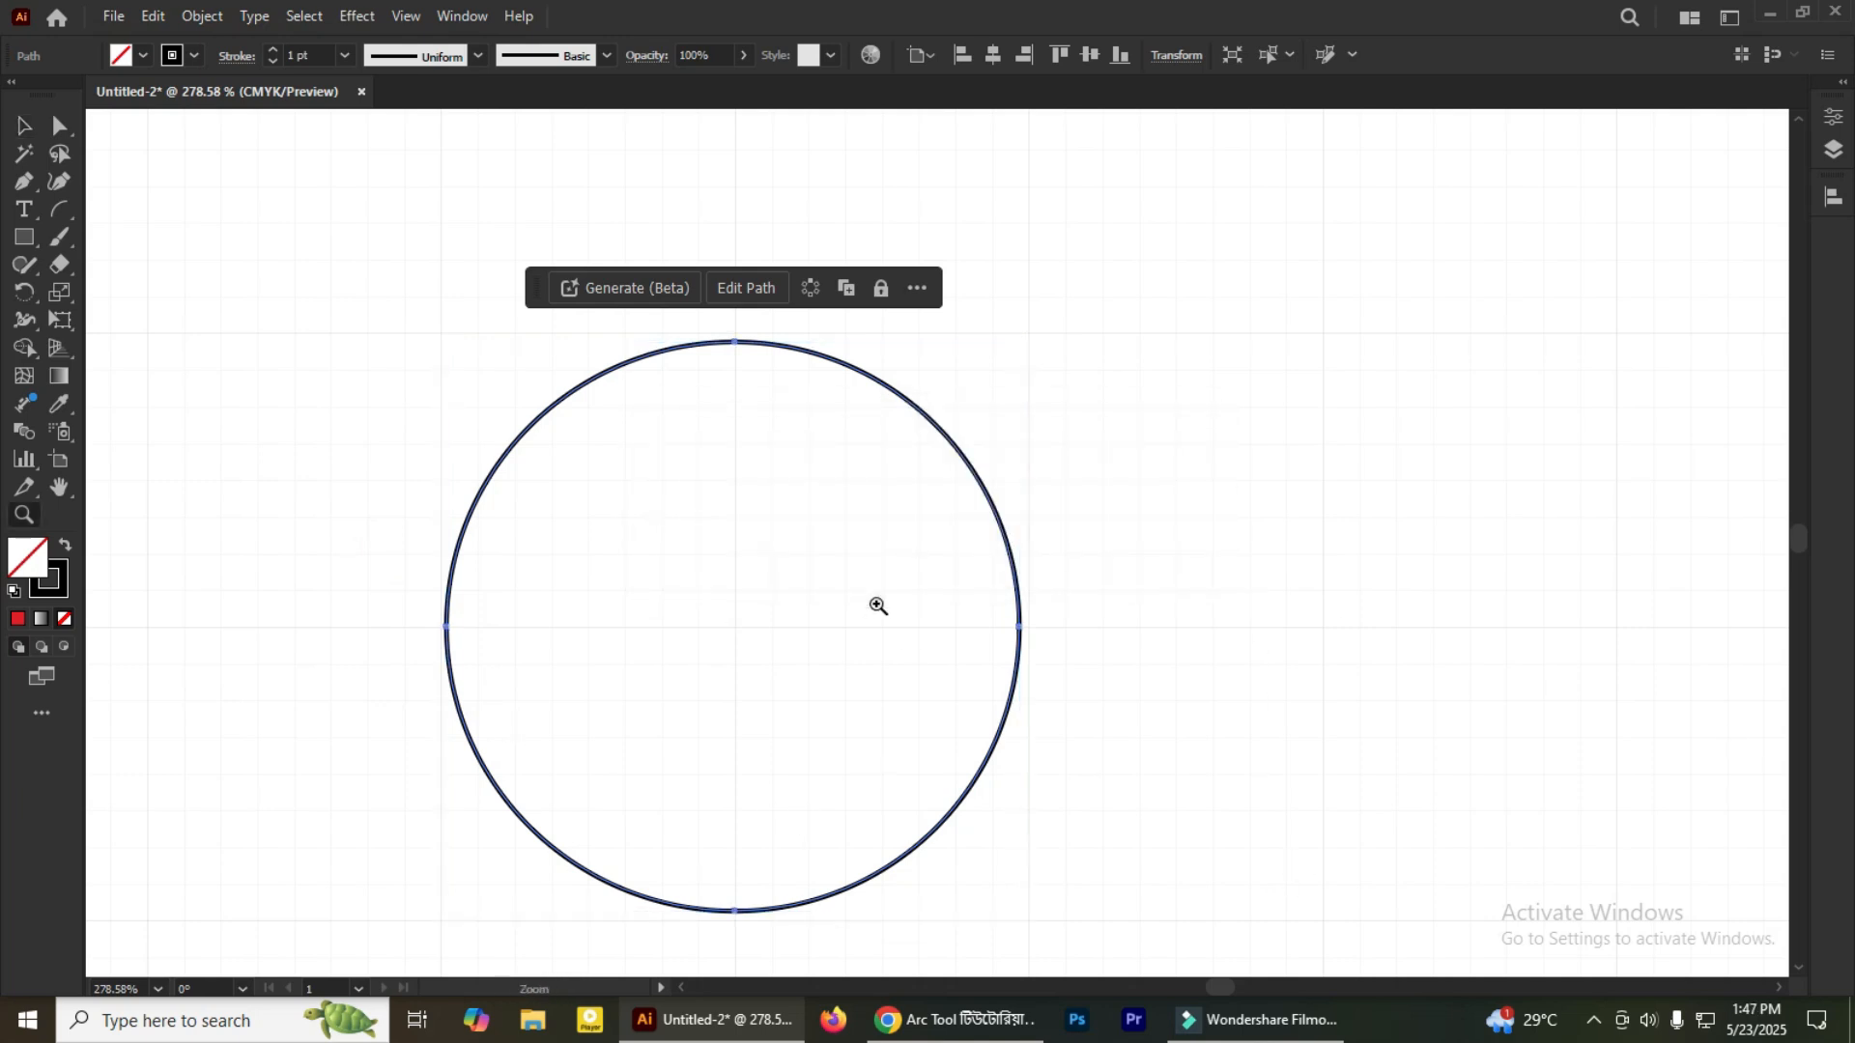
Fill the closed circle with bright red
{"action": "scroll", "coordinate": [876, 604], "scroll_direction": "down", "scroll_amount": 3}
{"action": "key", "text": "v"}
{"action": "double_click", "coordinate": [29, 554]}
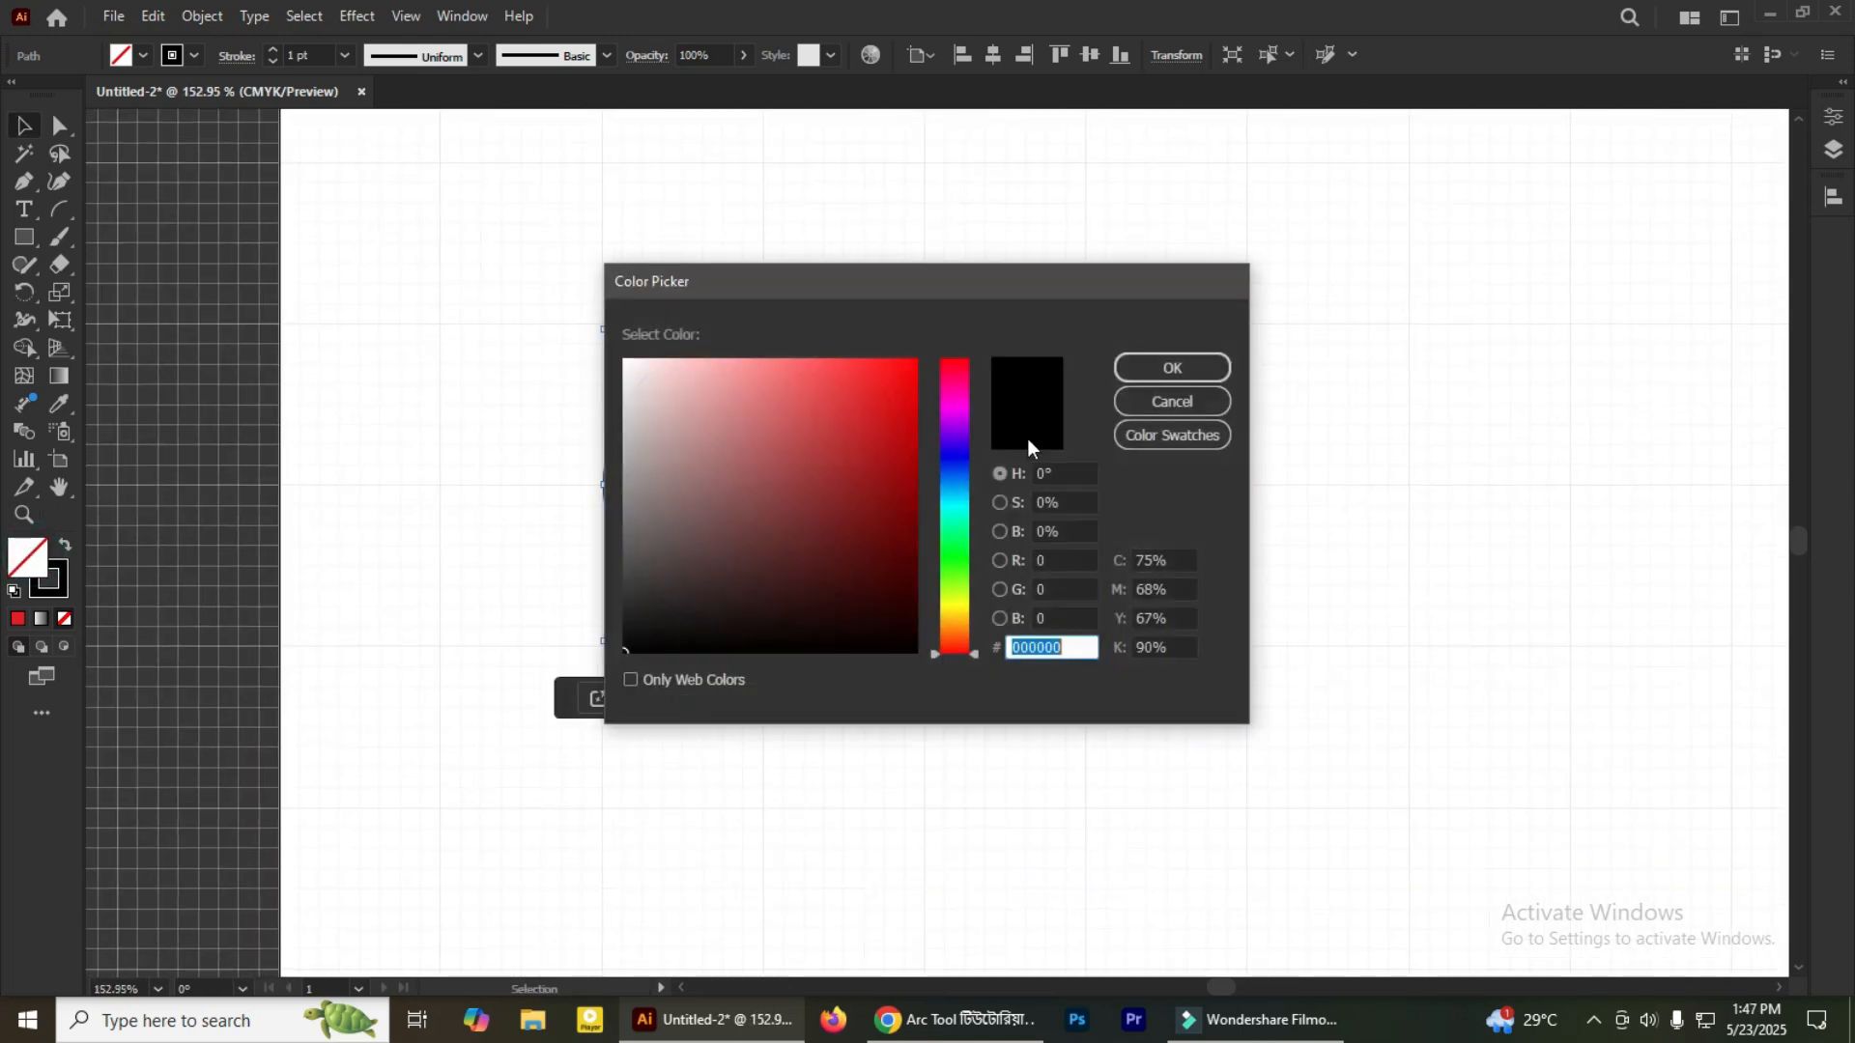
{"action": "left_click", "coordinate": [906, 379]}
{"action": "key", "text": "Return"}
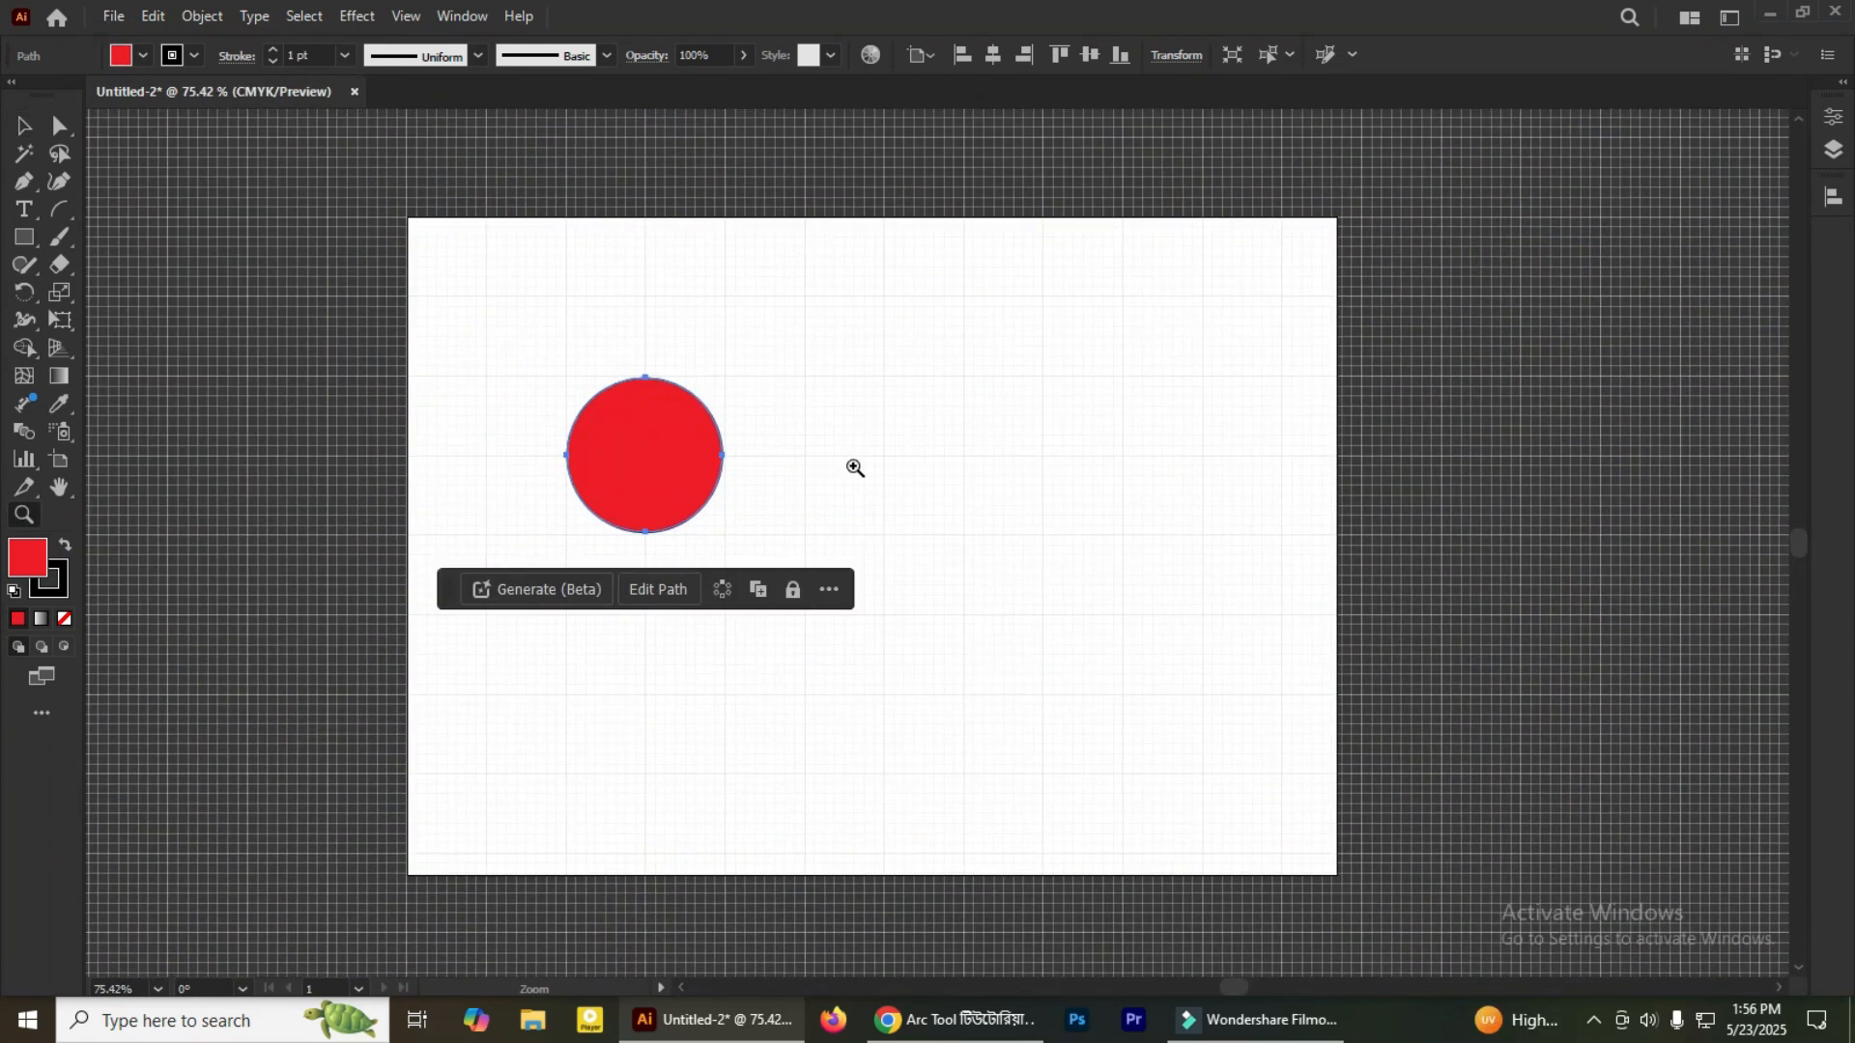
Hide the document grid and delete the red circle from the artboard
{"action": "left_click", "coordinate": [404, 15]}
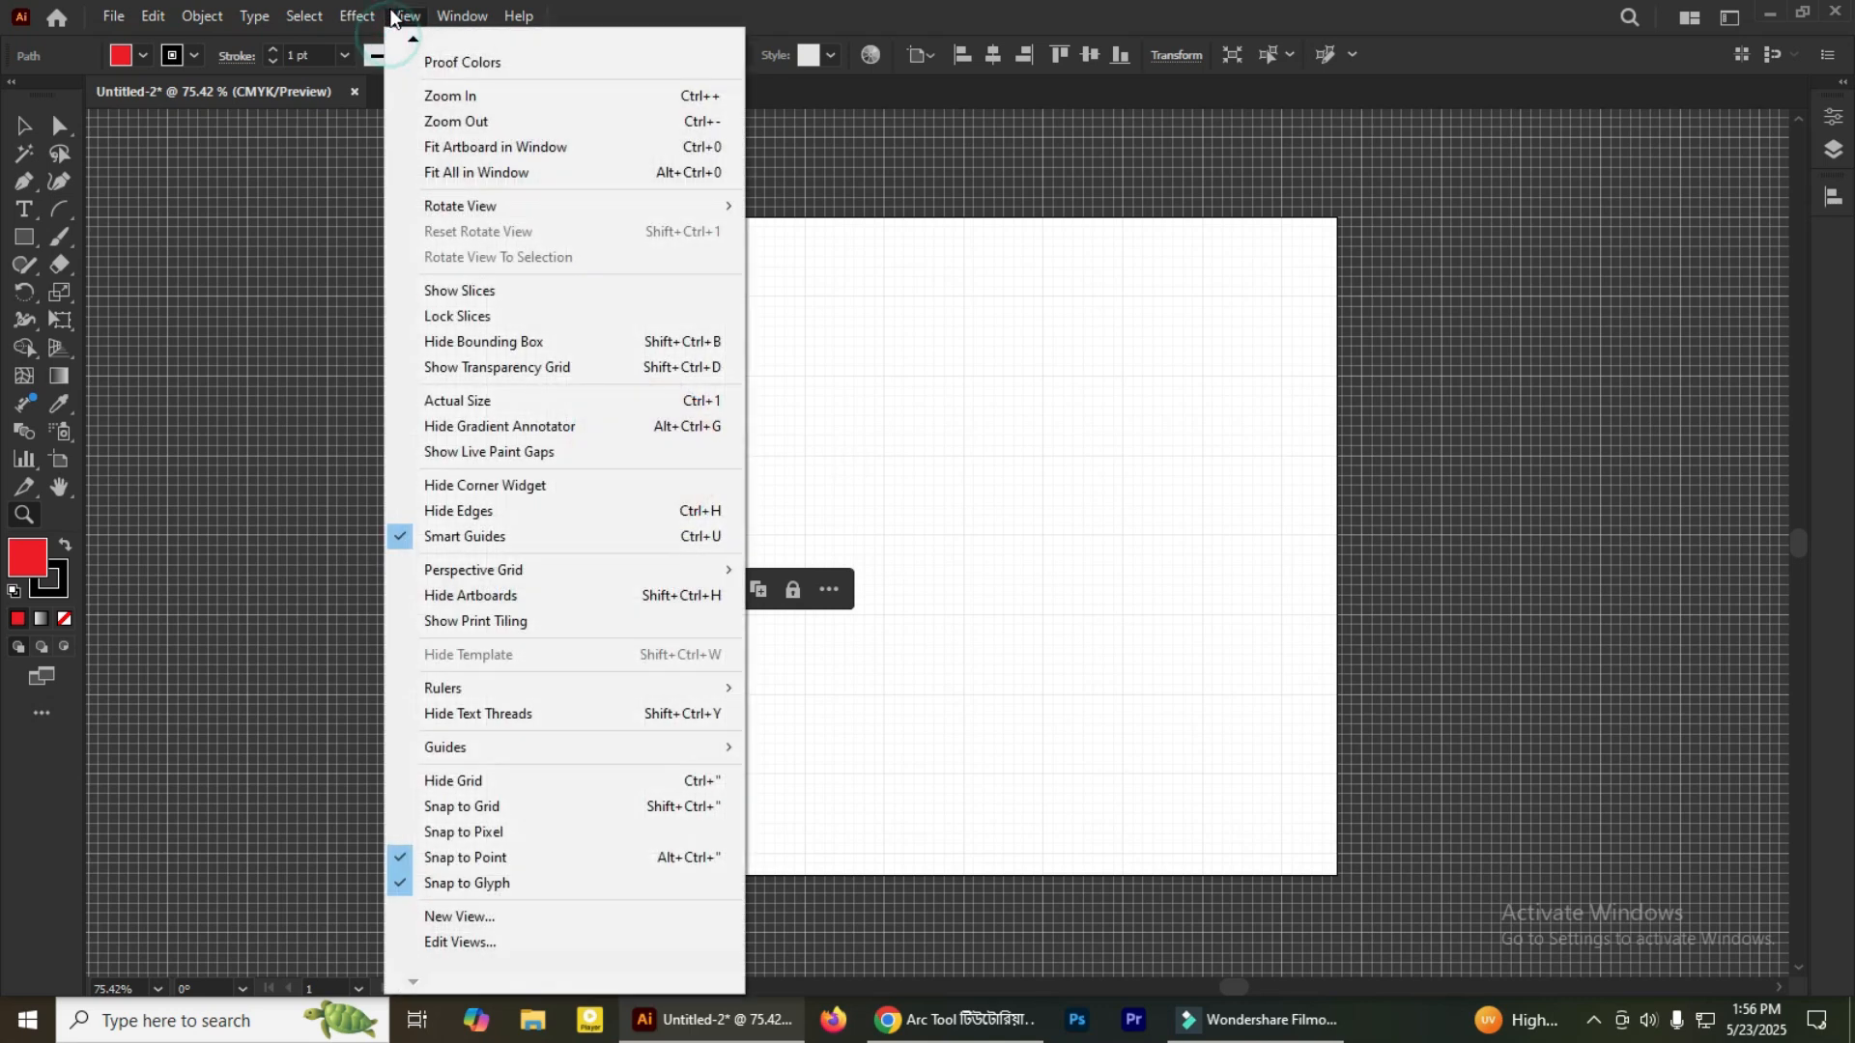
{"action": "left_click", "coordinate": [473, 783]}
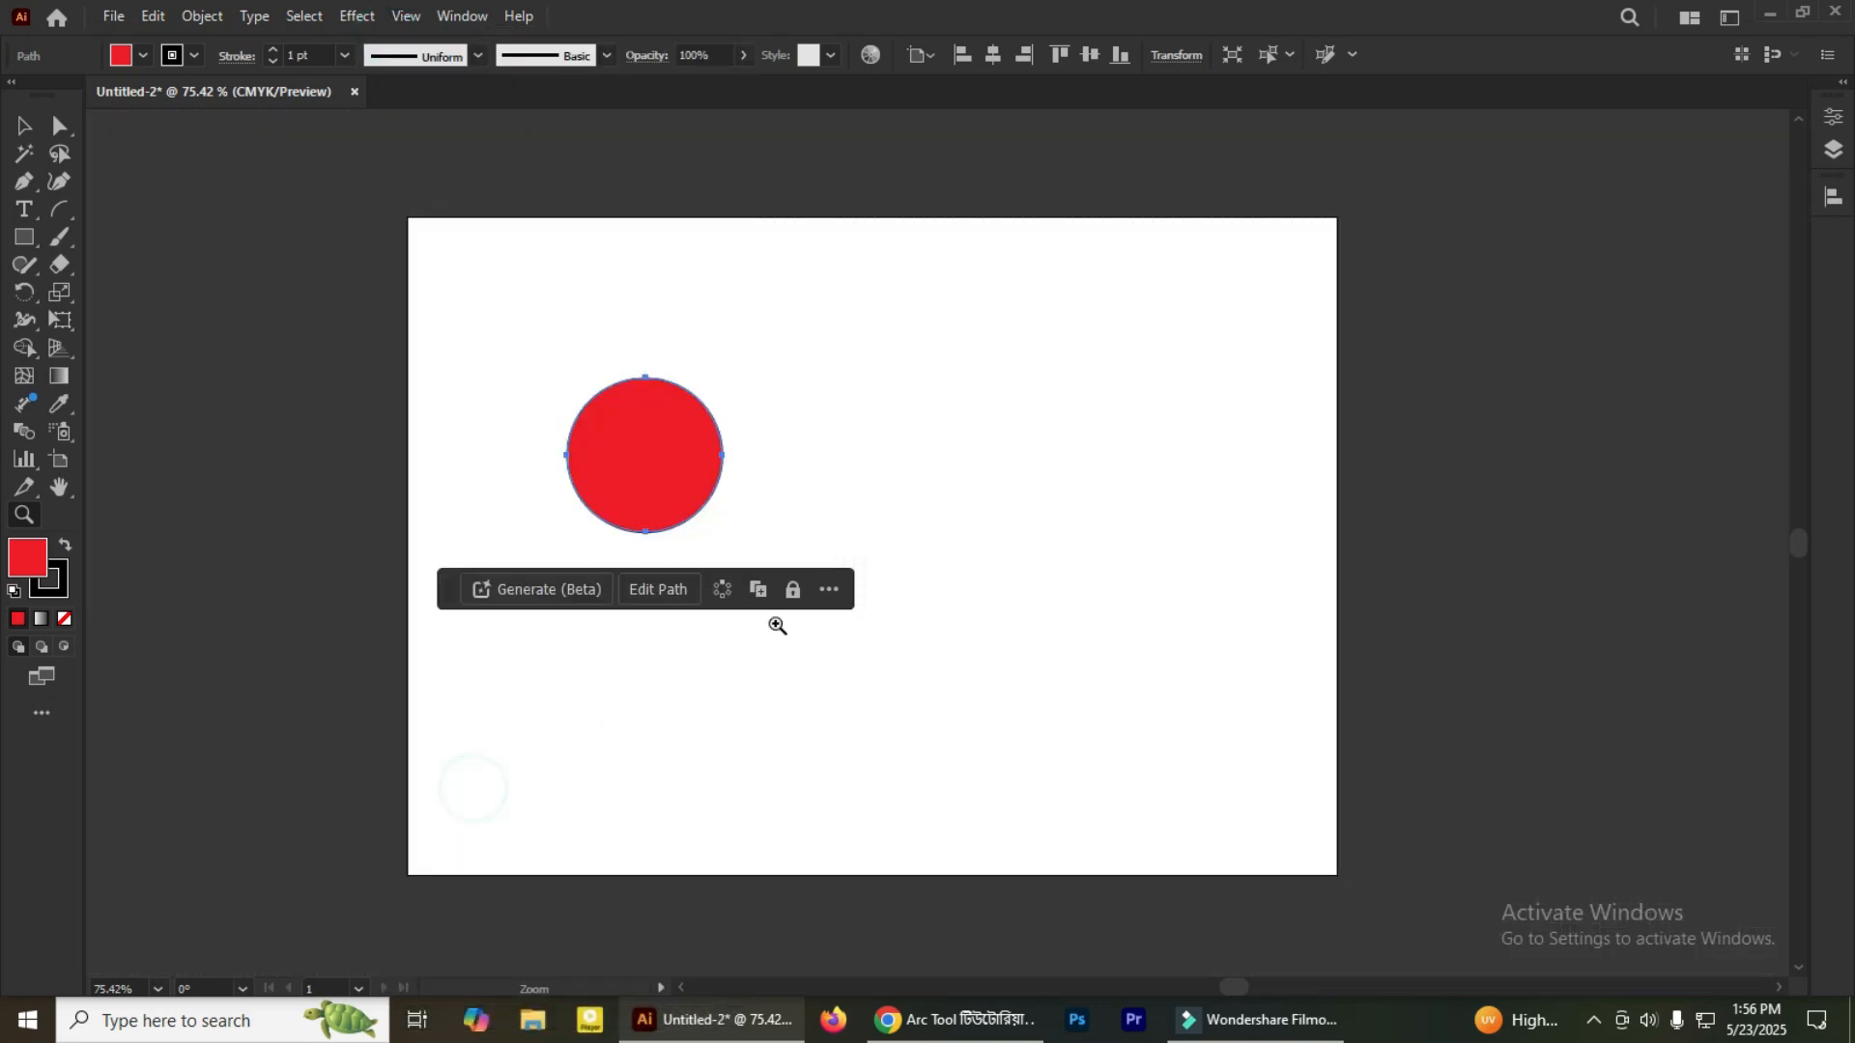
{"action": "left_click", "coordinate": [24, 125]}
{"action": "left_click_drag", "start_coordinate": [423, 259], "coordinate": [689, 609]}
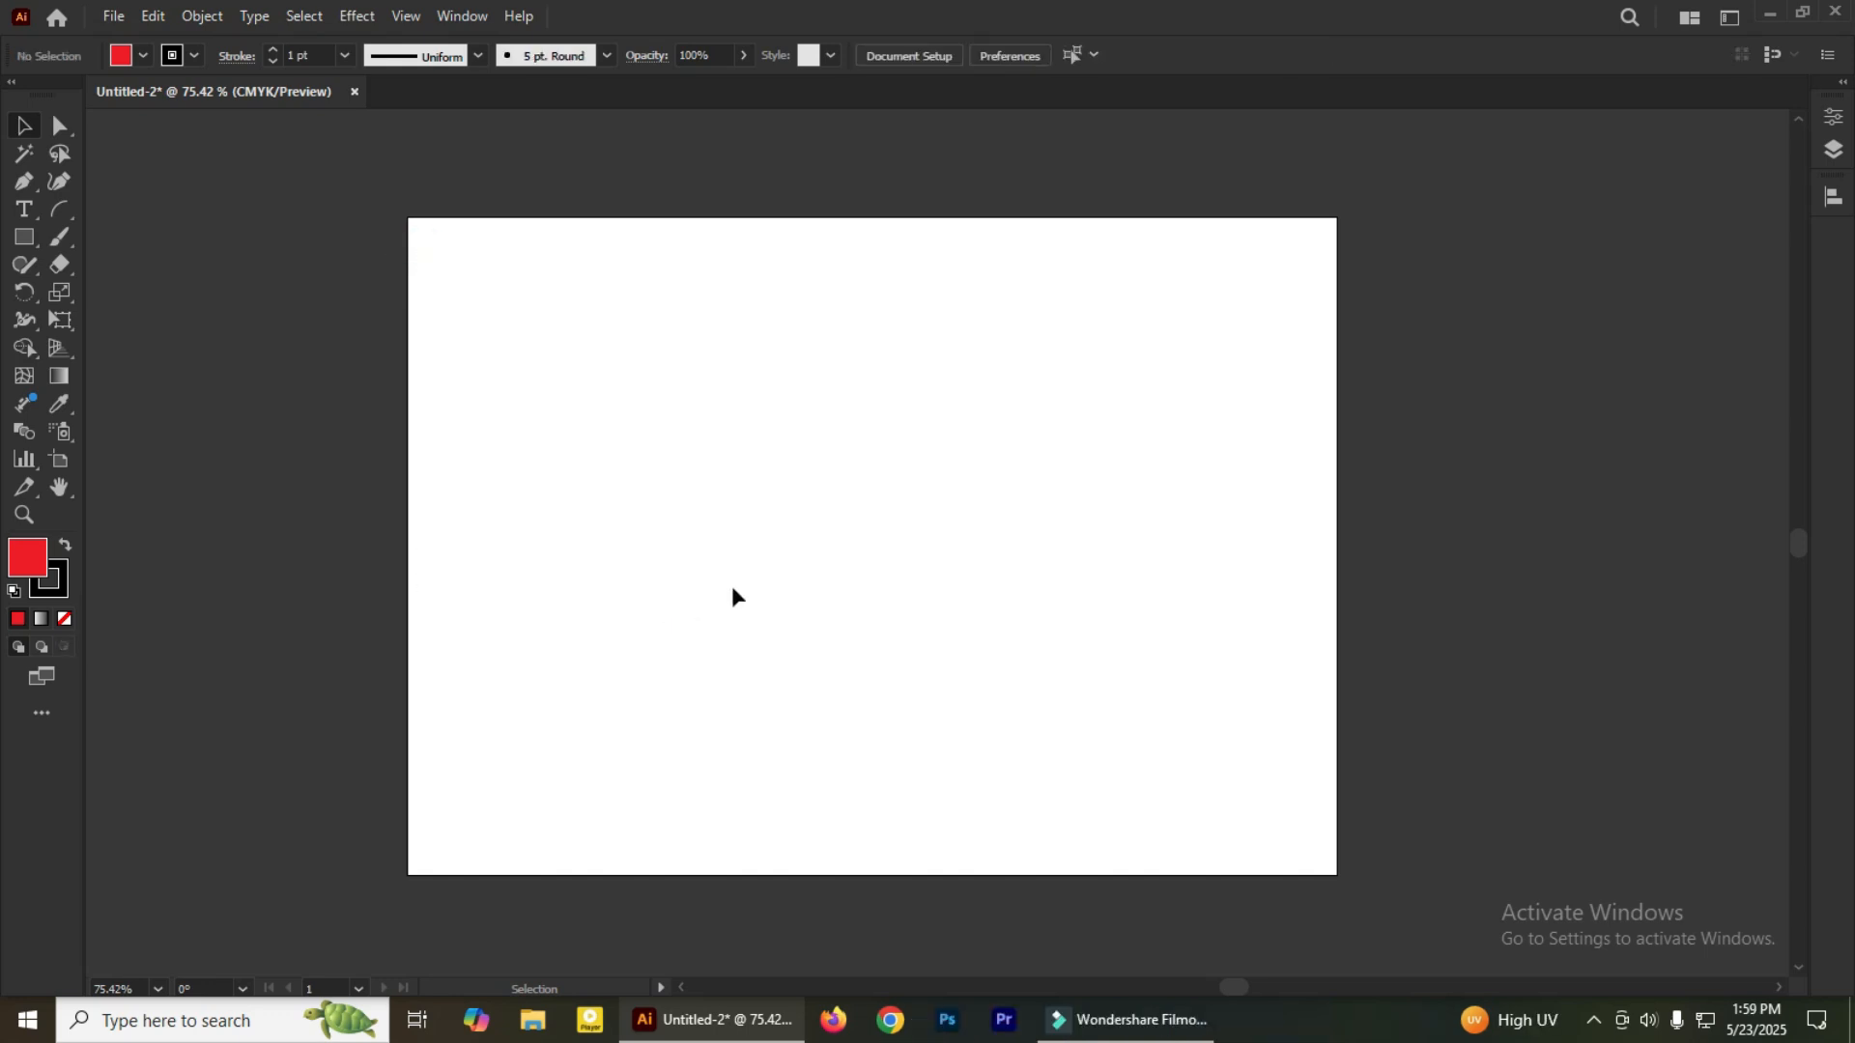
Draw a continuous fan of unfilled arcs radiating from one base point and move the whole fan to the middle of the artboard
{"action": "left_click", "coordinate": [55, 214]}
{"action": "left_click_drag", "start_coordinate": [658, 676], "coordinate": [372, 392]}
{"action": "key", "text": "x"}
{"action": "key", "text": "grave"}
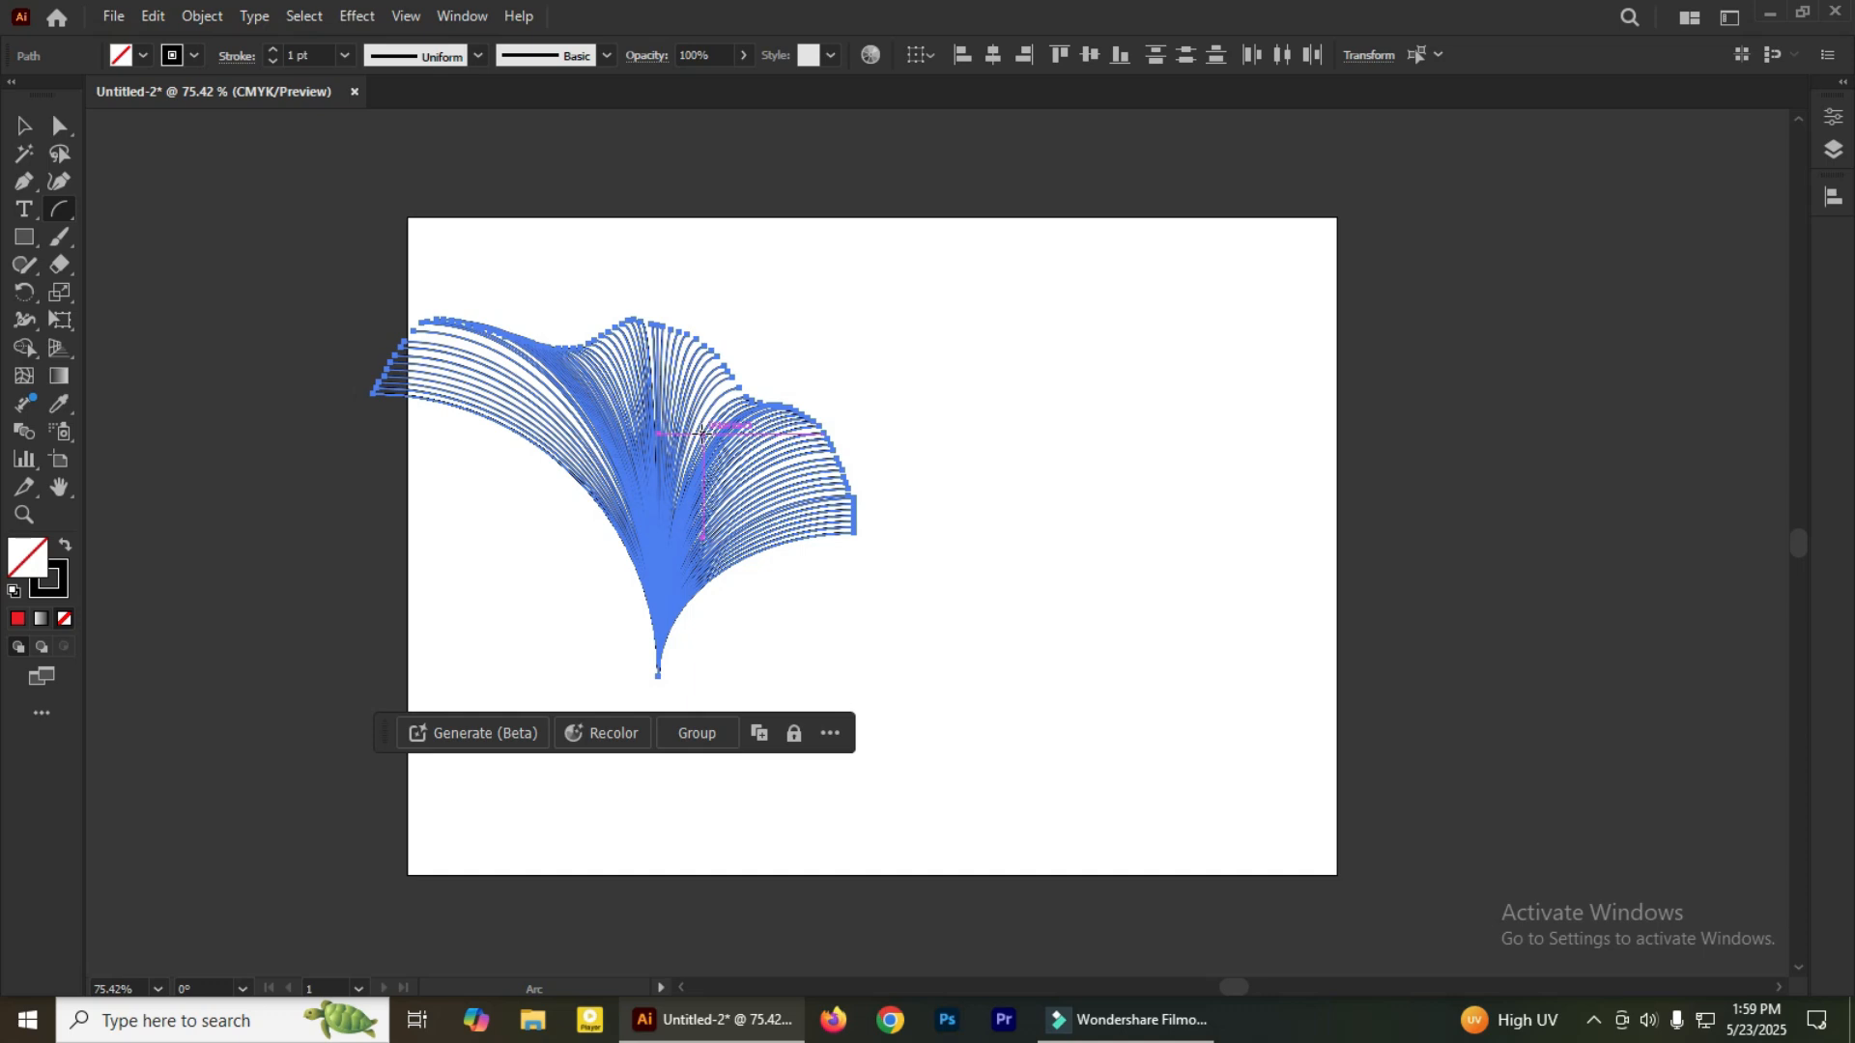
{"action": "left_click", "coordinate": [25, 125]}
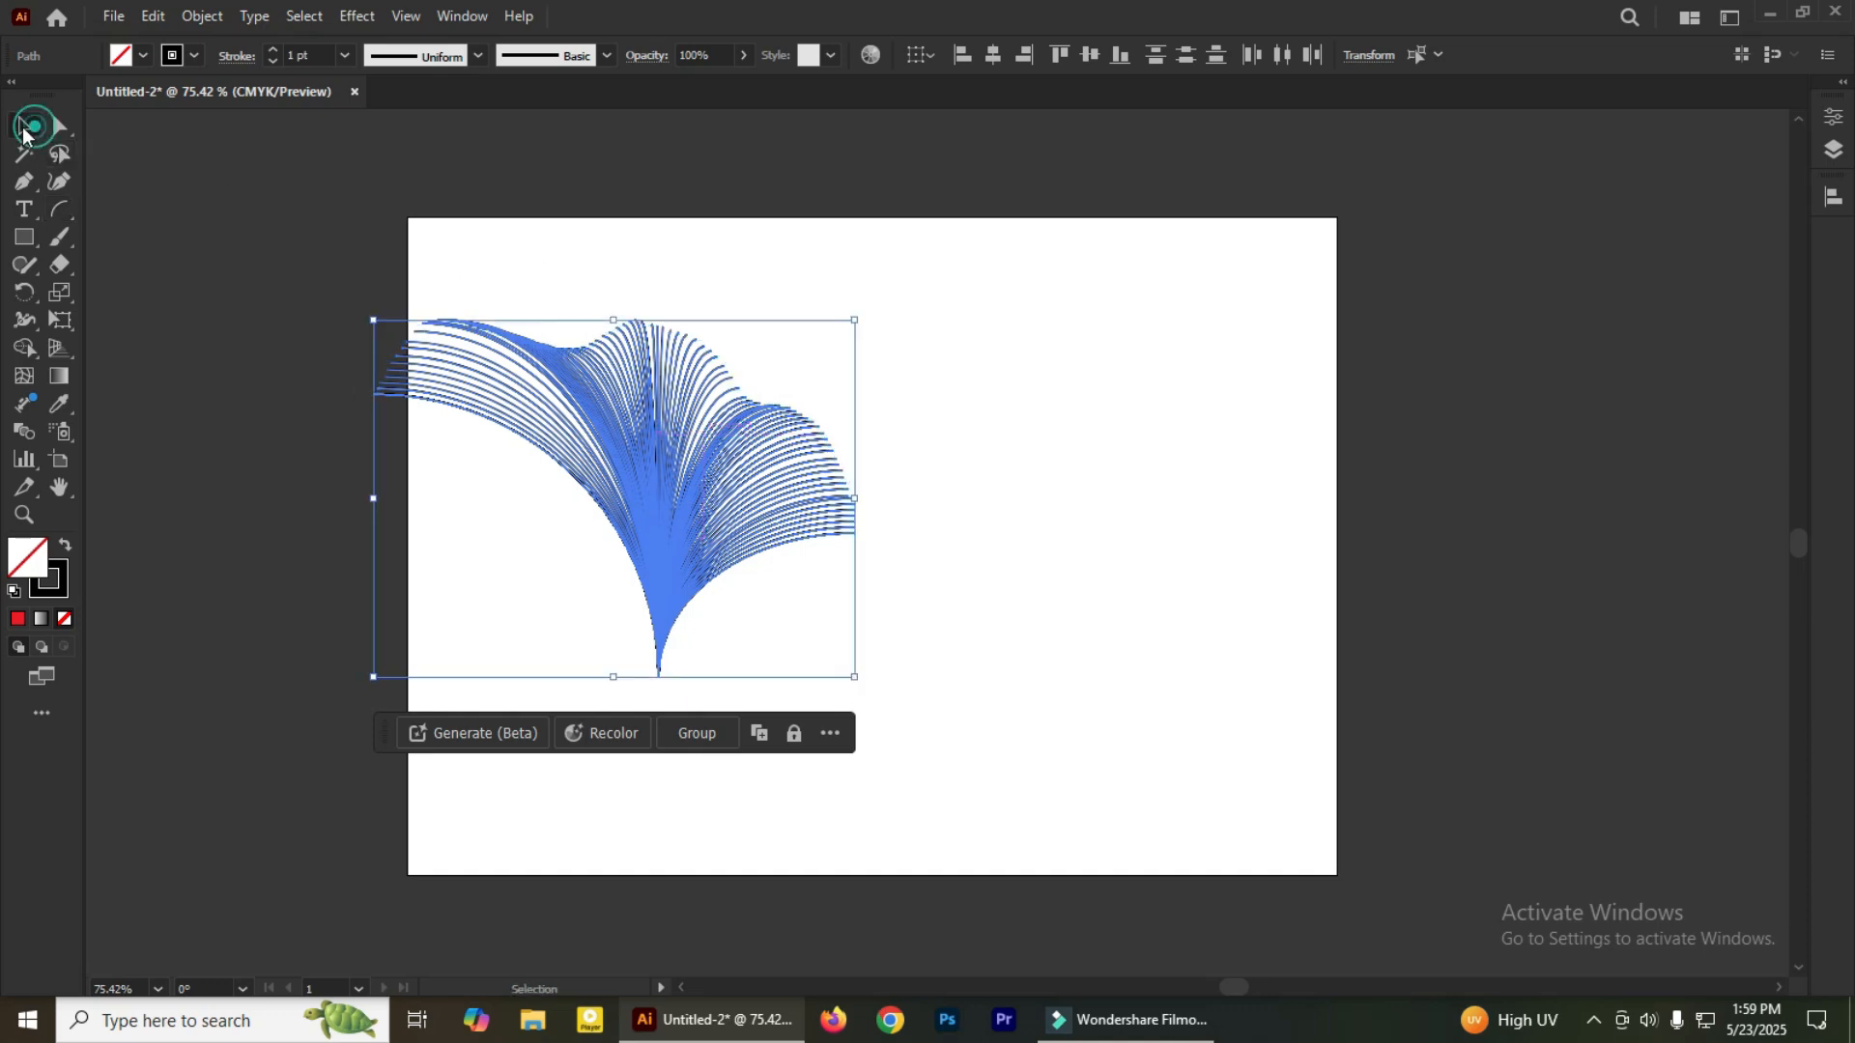
{"action": "left_click_drag", "start_coordinate": [761, 499], "coordinate": [1010, 531]}
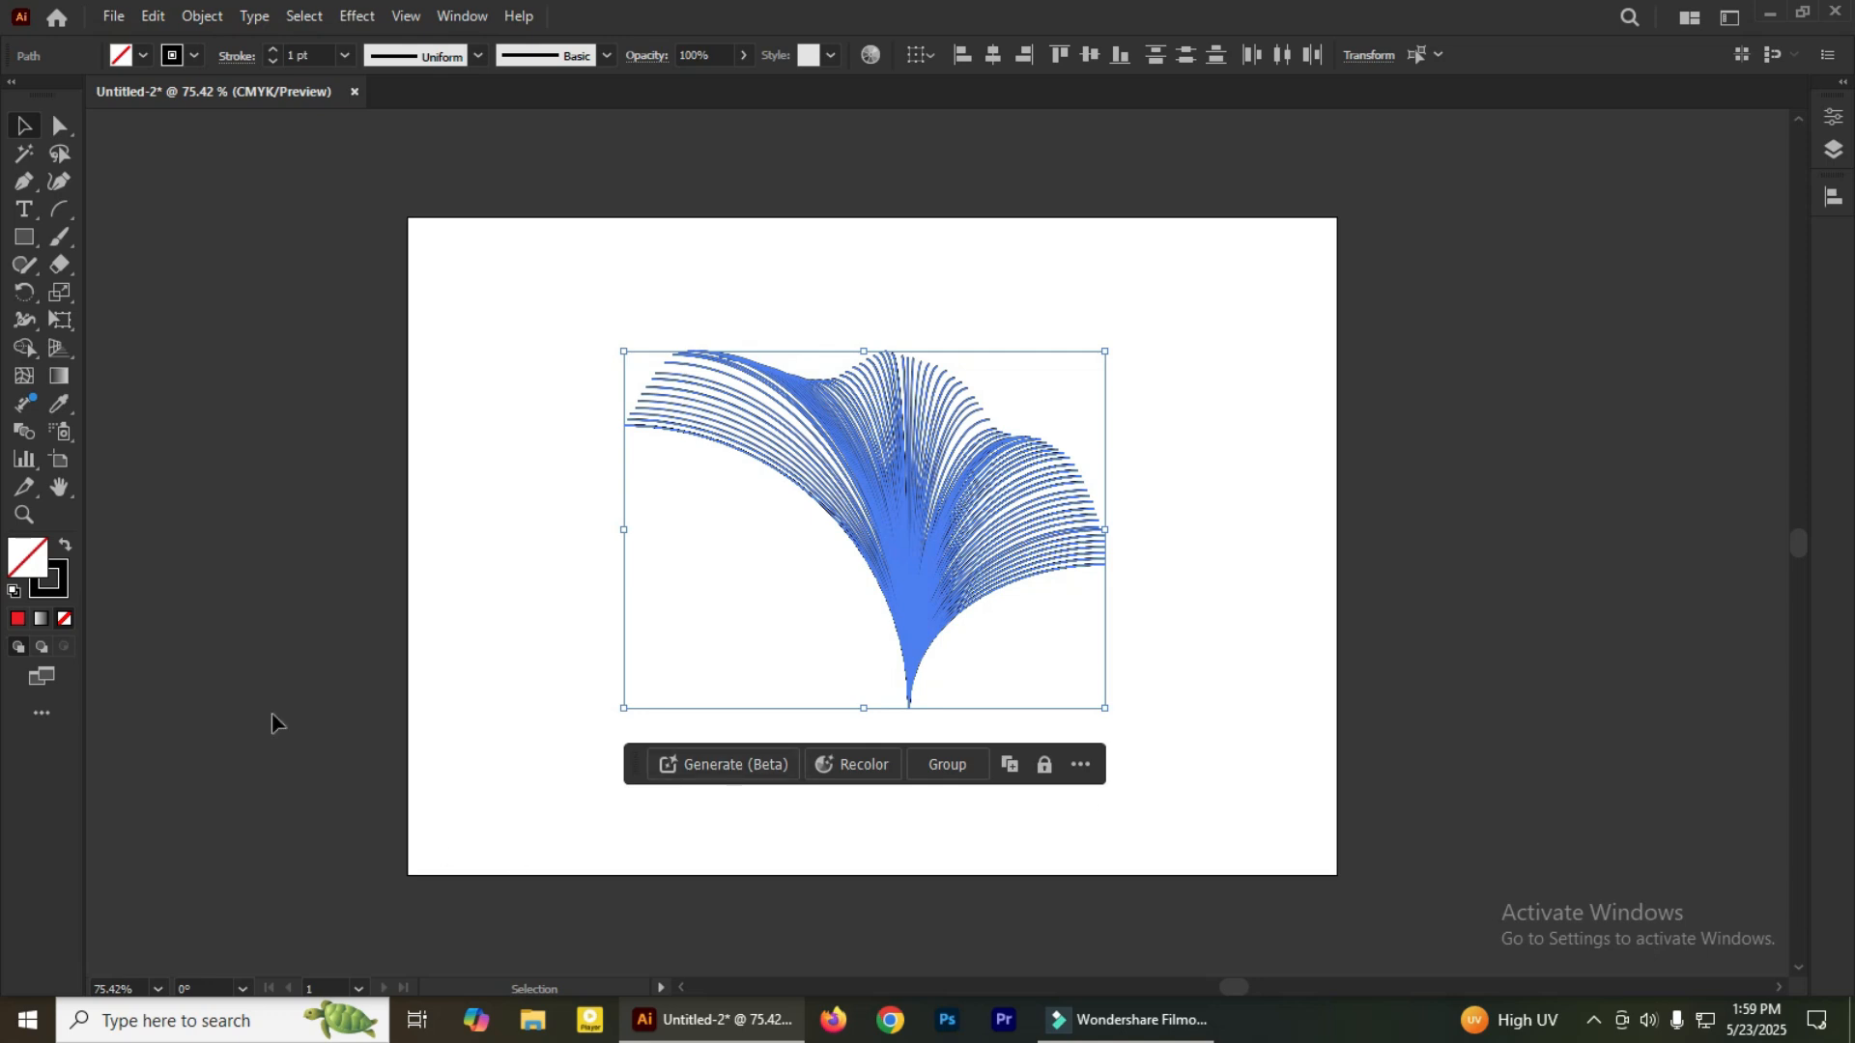
Apply the Orange, Yellow gradient preset to the fan of arcs, on both the fill and the stroke
{"action": "left_click", "coordinate": [59, 376]}
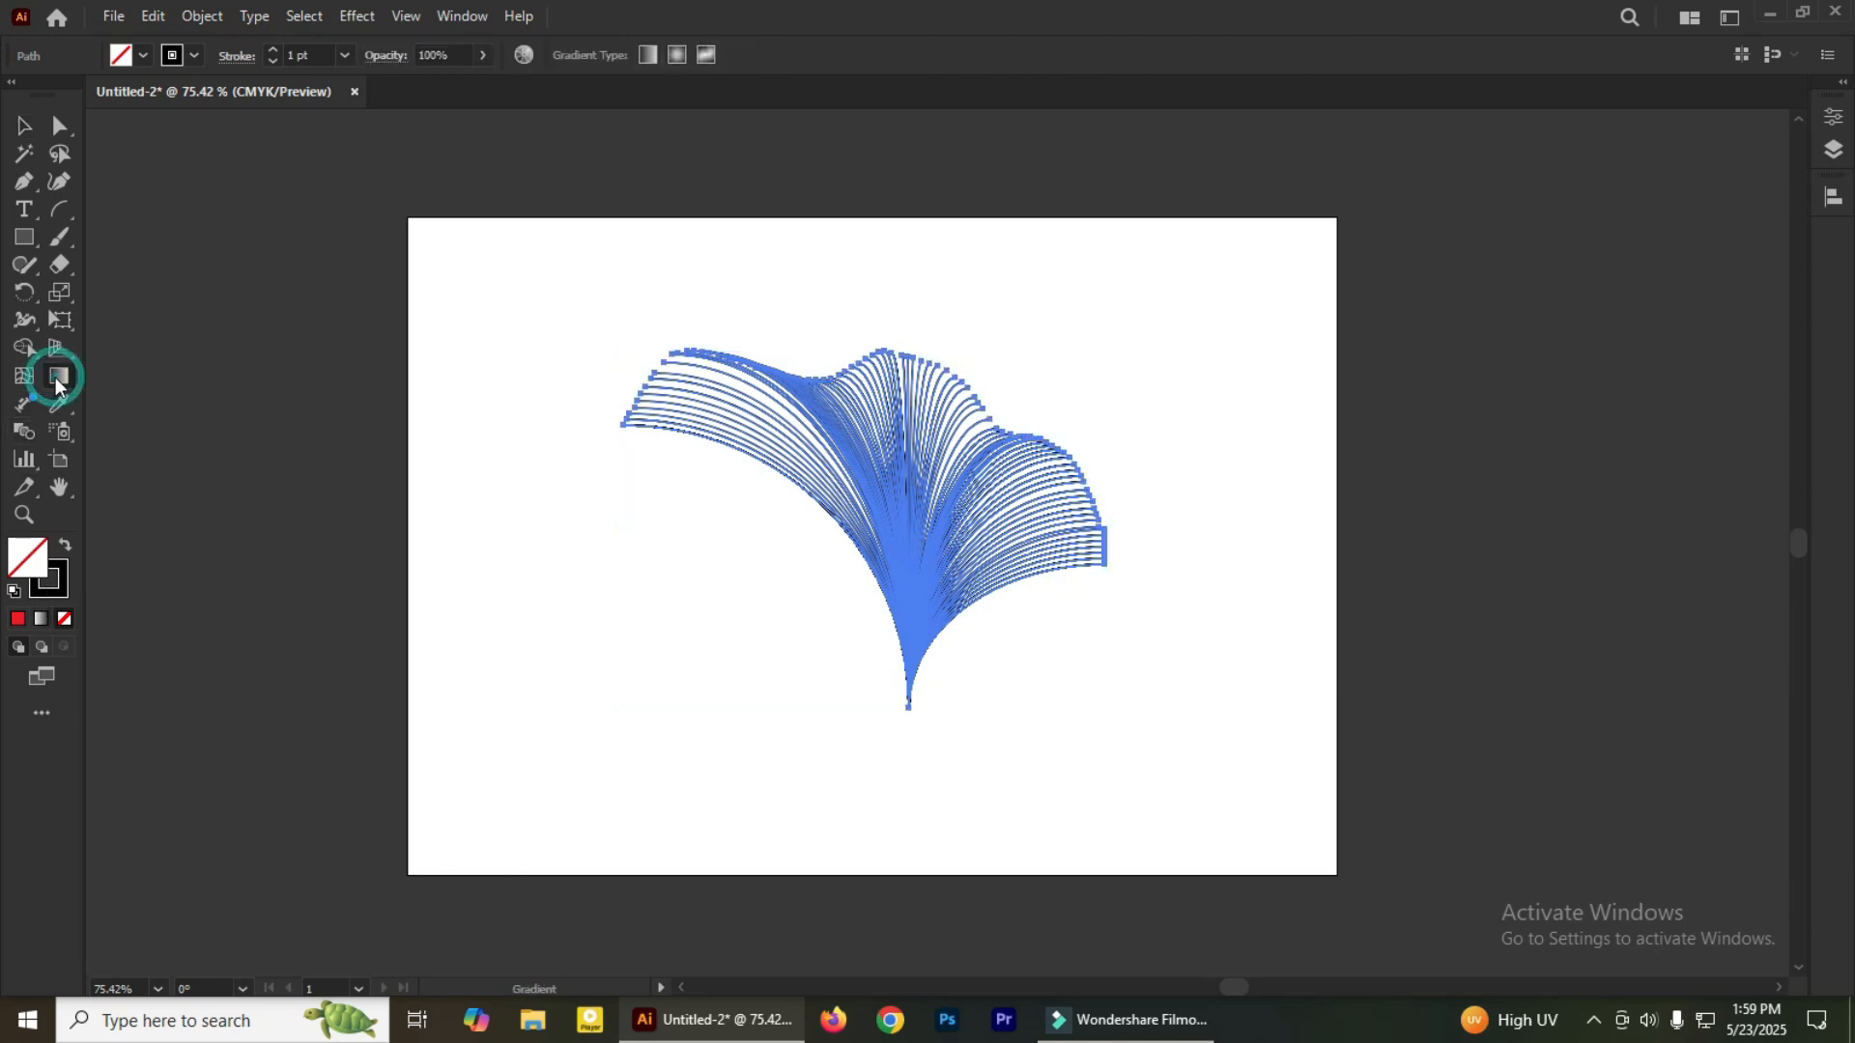
{"action": "double_click", "coordinate": [59, 376]}
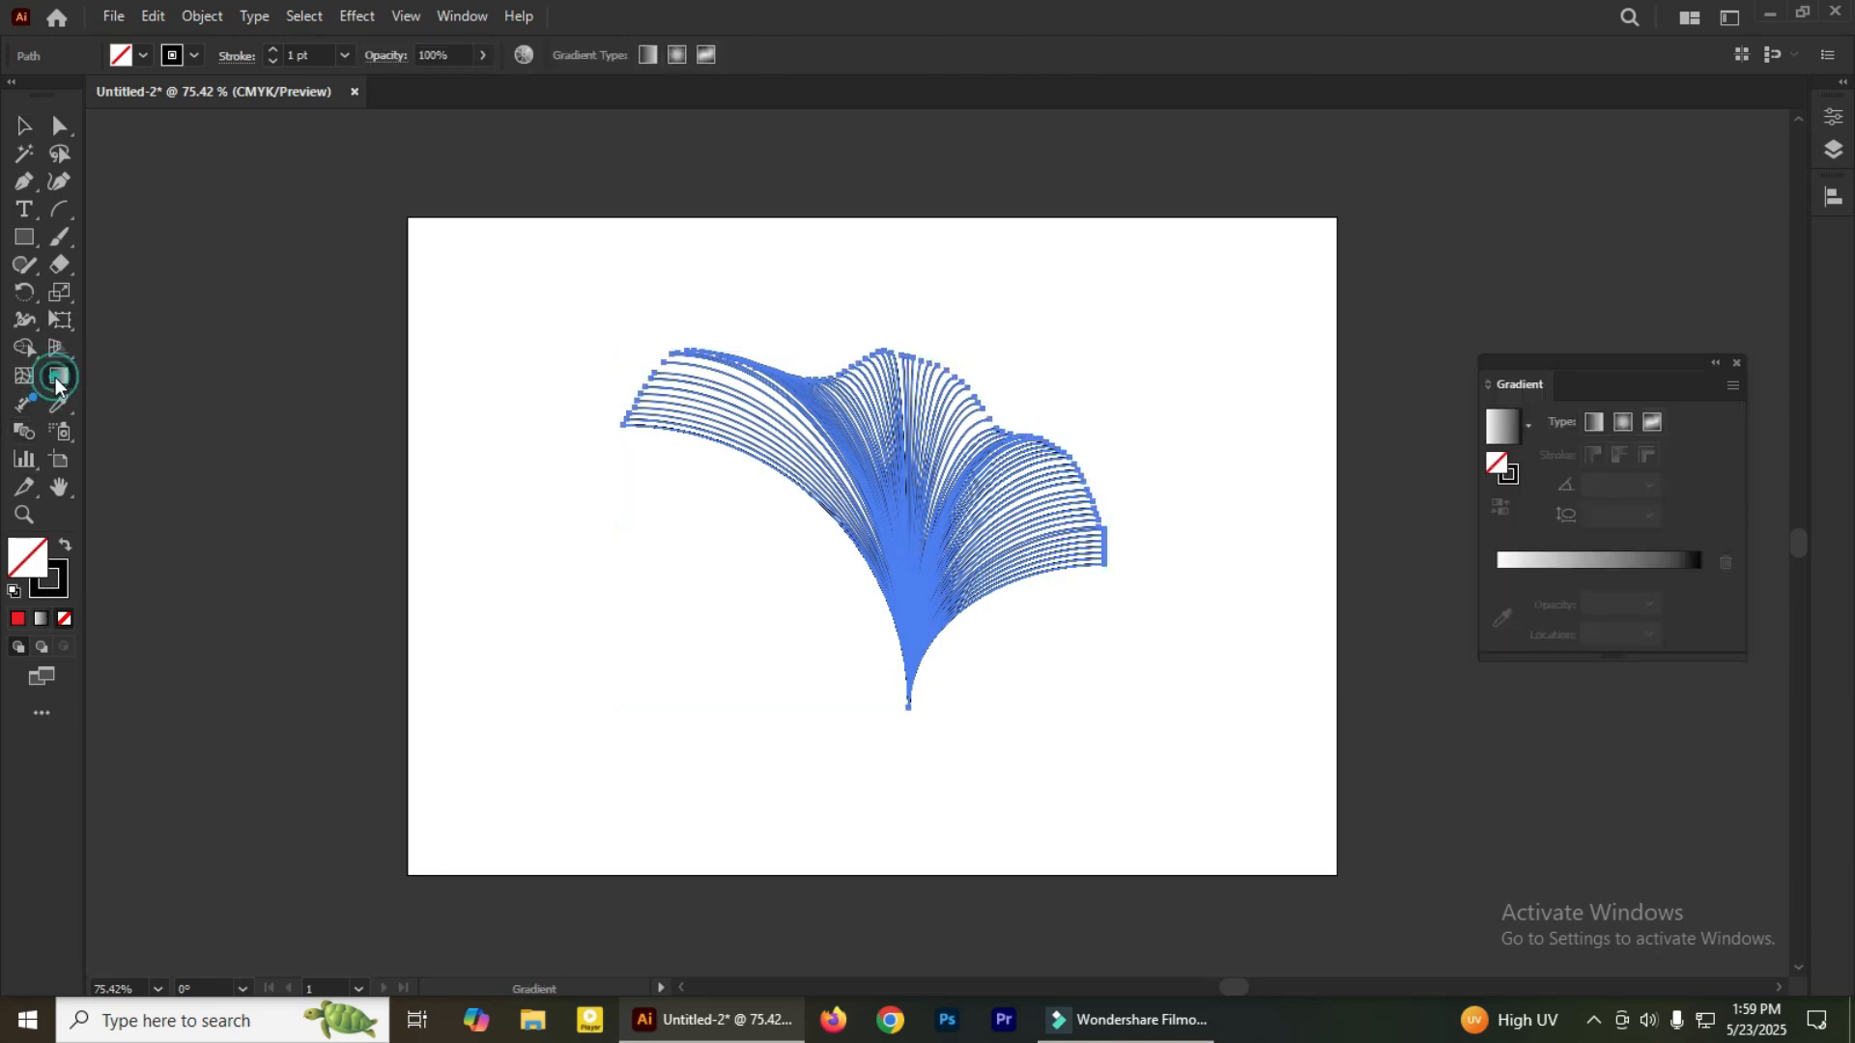
{"action": "left_click", "coordinate": [1524, 429]}
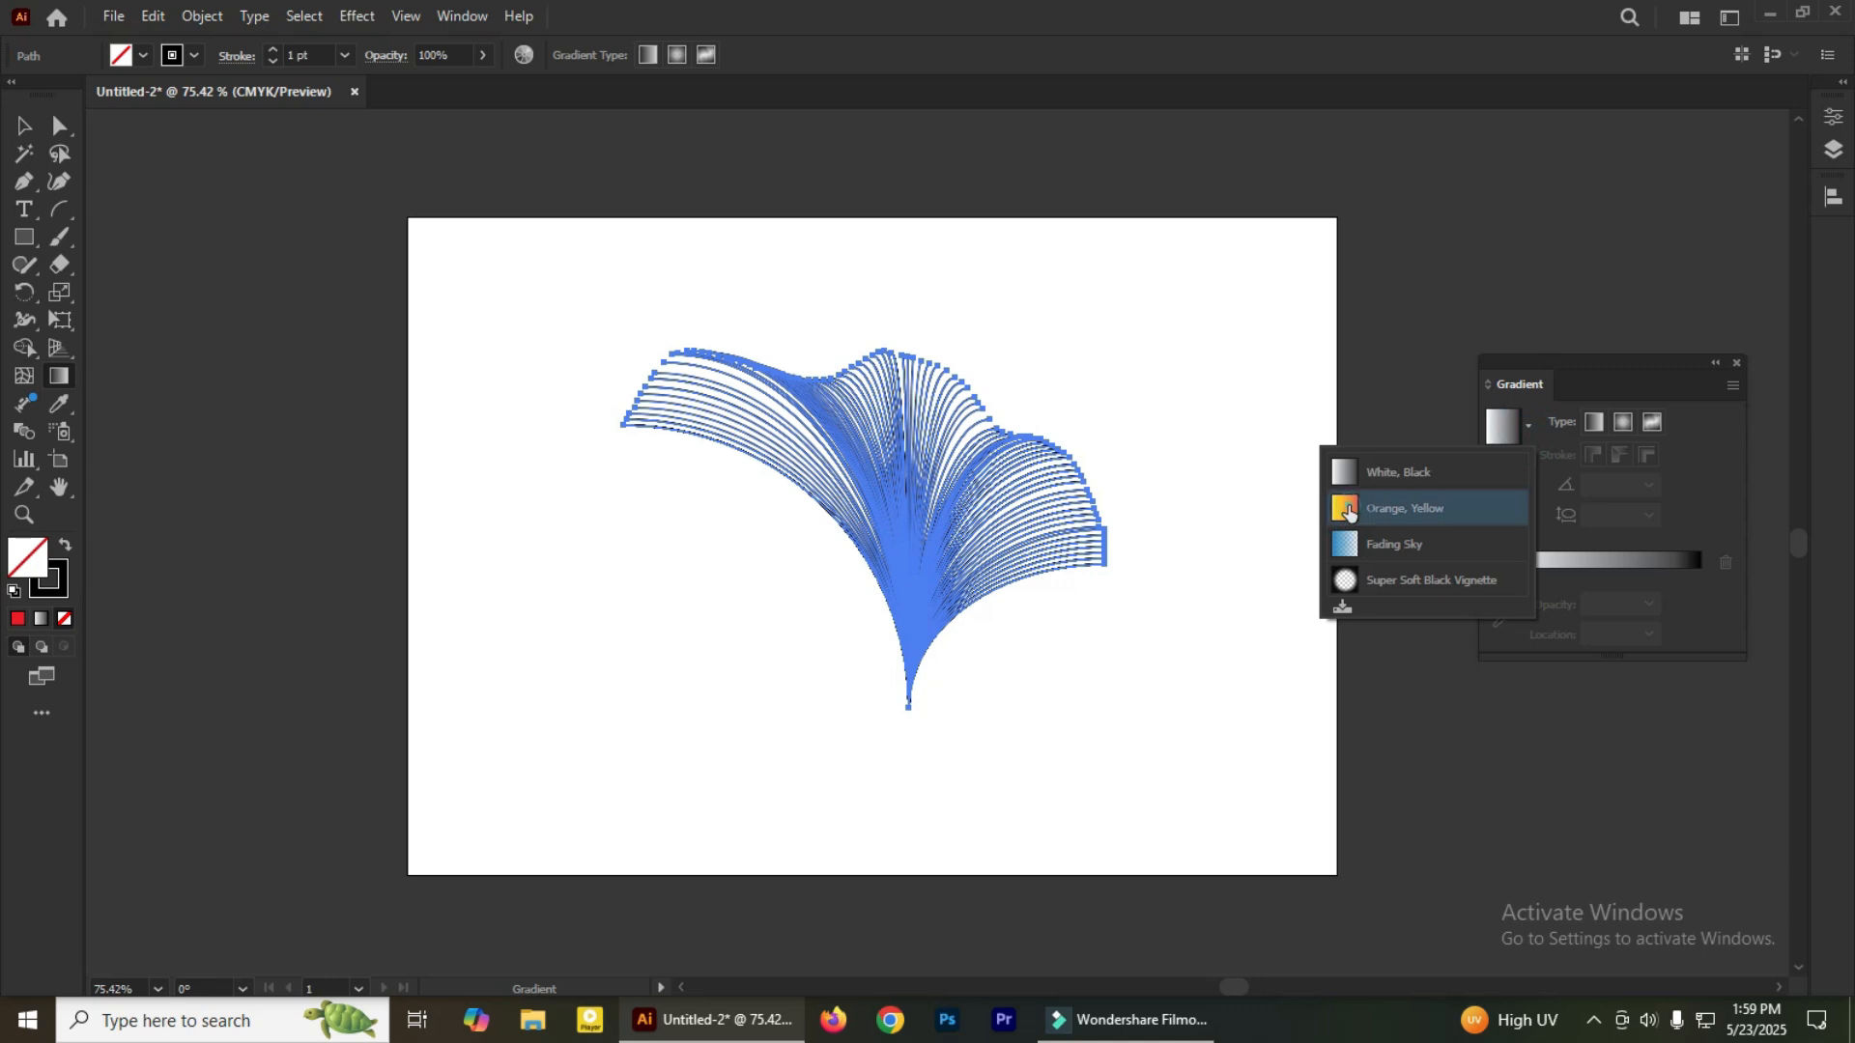
{"action": "left_click", "coordinate": [1466, 518]}
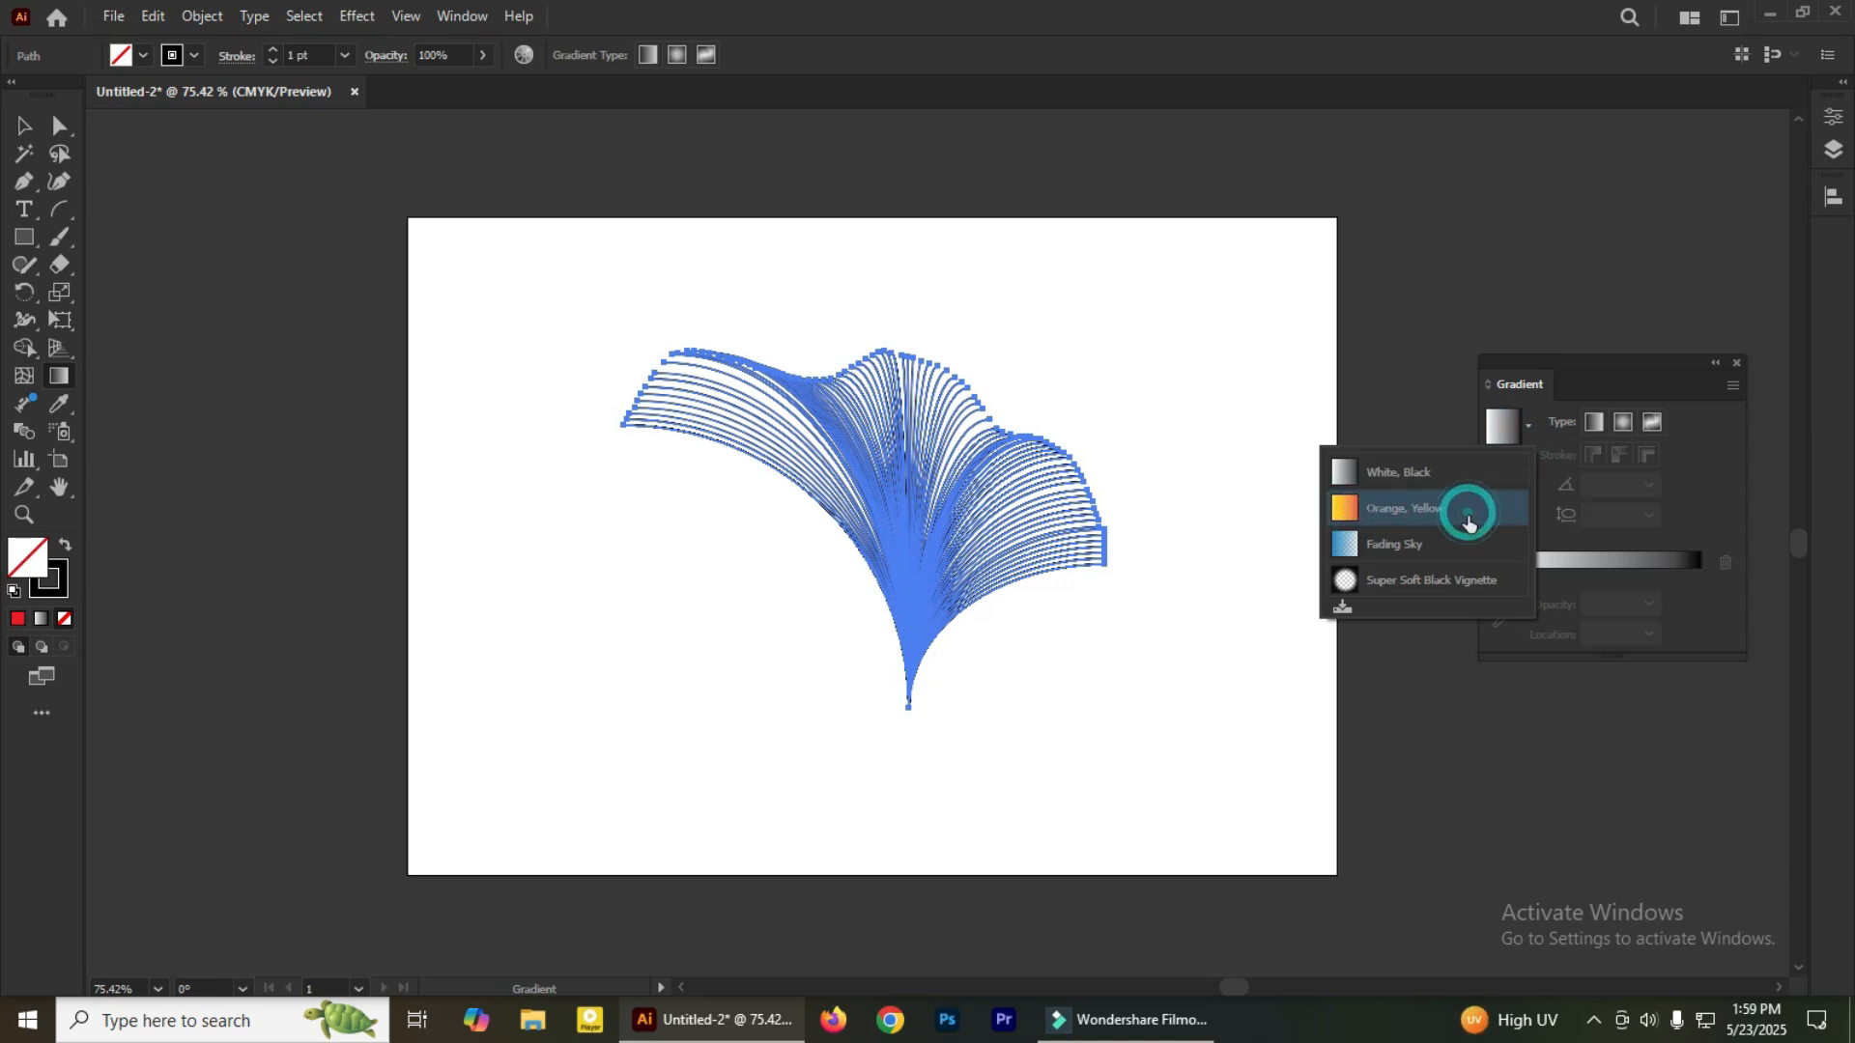
{"action": "left_click", "coordinate": [67, 579]}
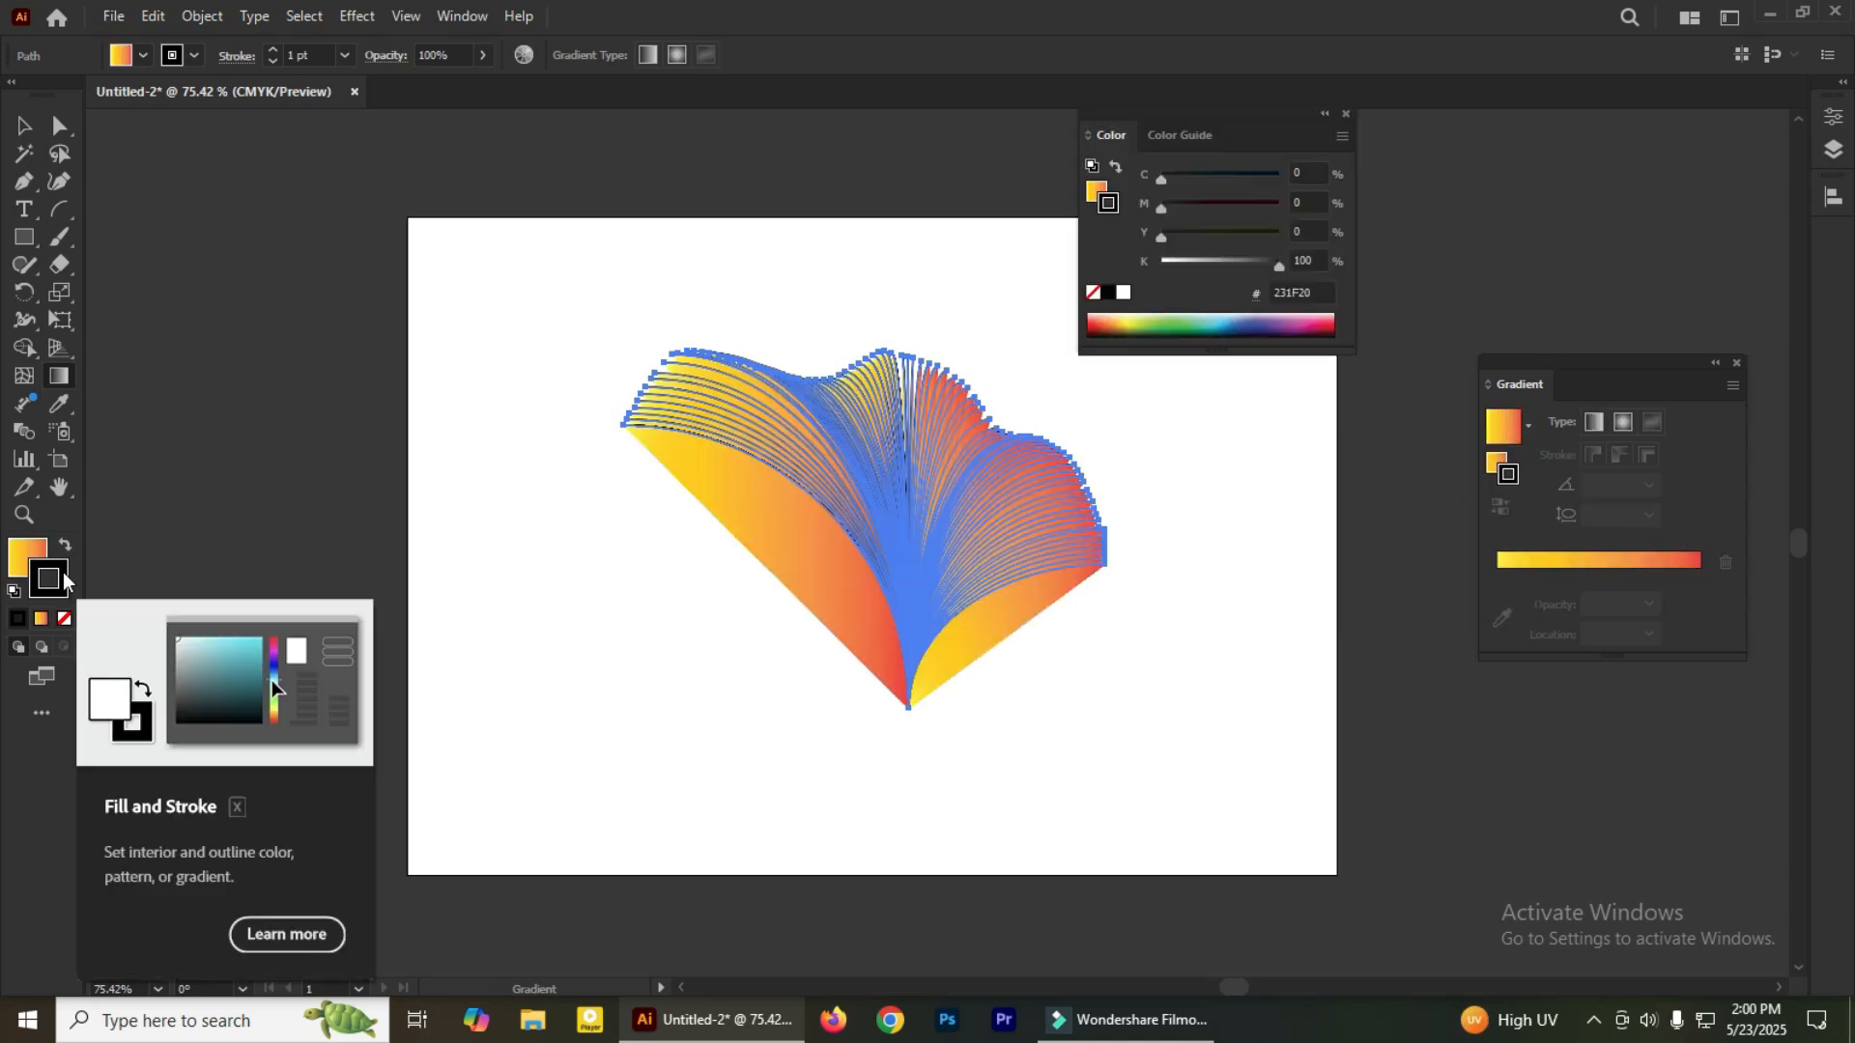
{"action": "left_click", "coordinate": [42, 622]}
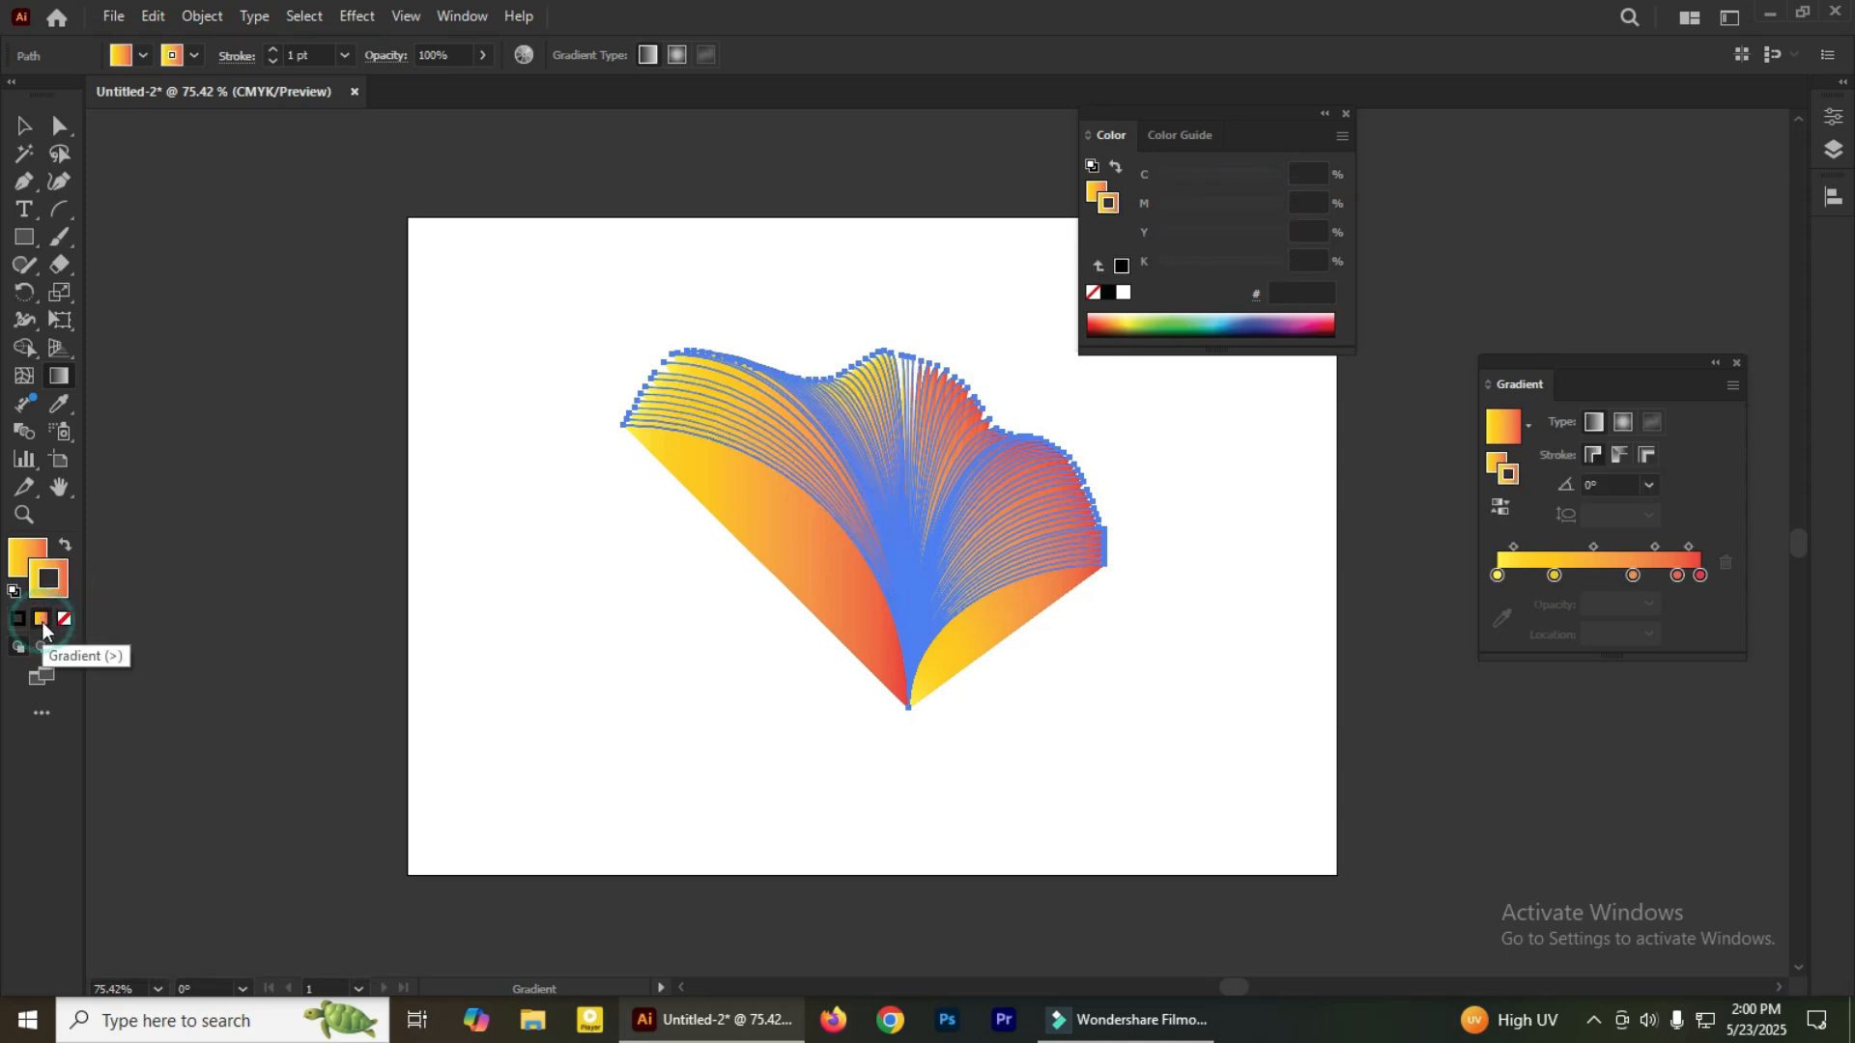
Set the fill of the fan of arcs to none, keeping only the gradient stroke, and deselect the artwork
{"action": "left_click", "coordinate": [23, 558]}
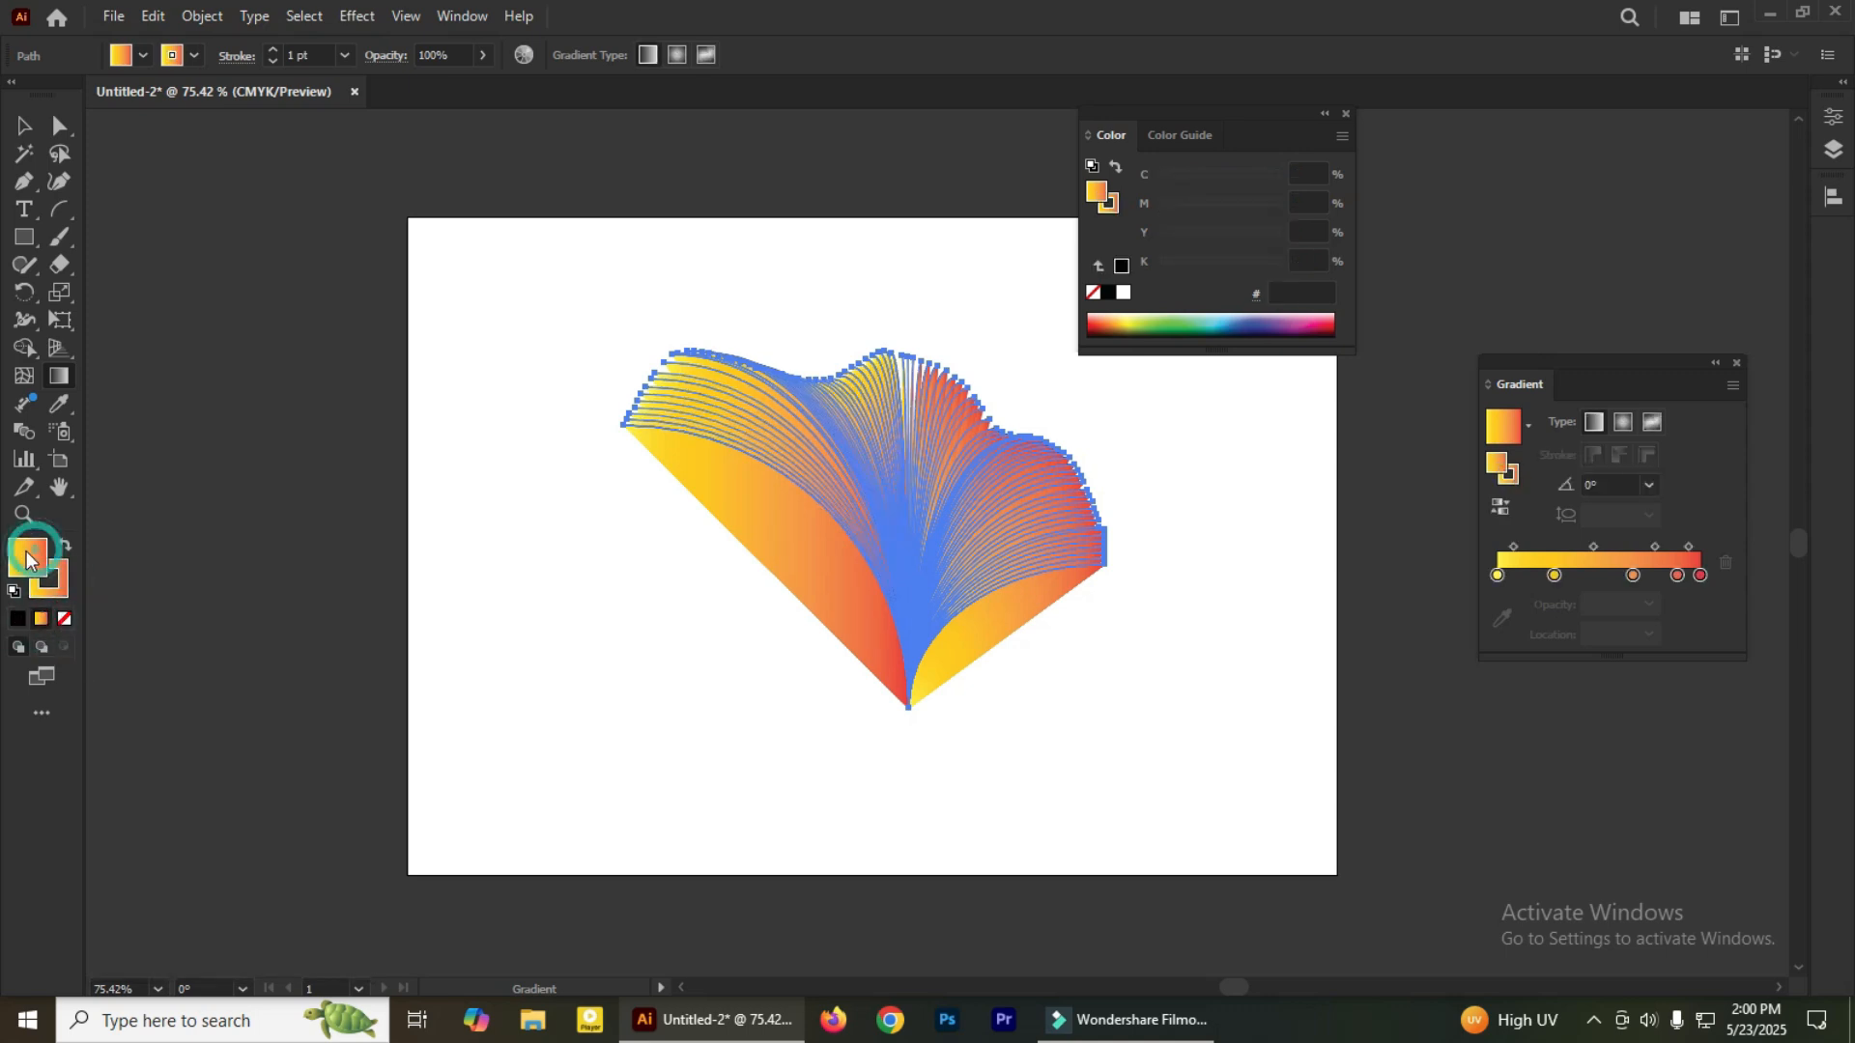
{"action": "left_click", "coordinate": [64, 620]}
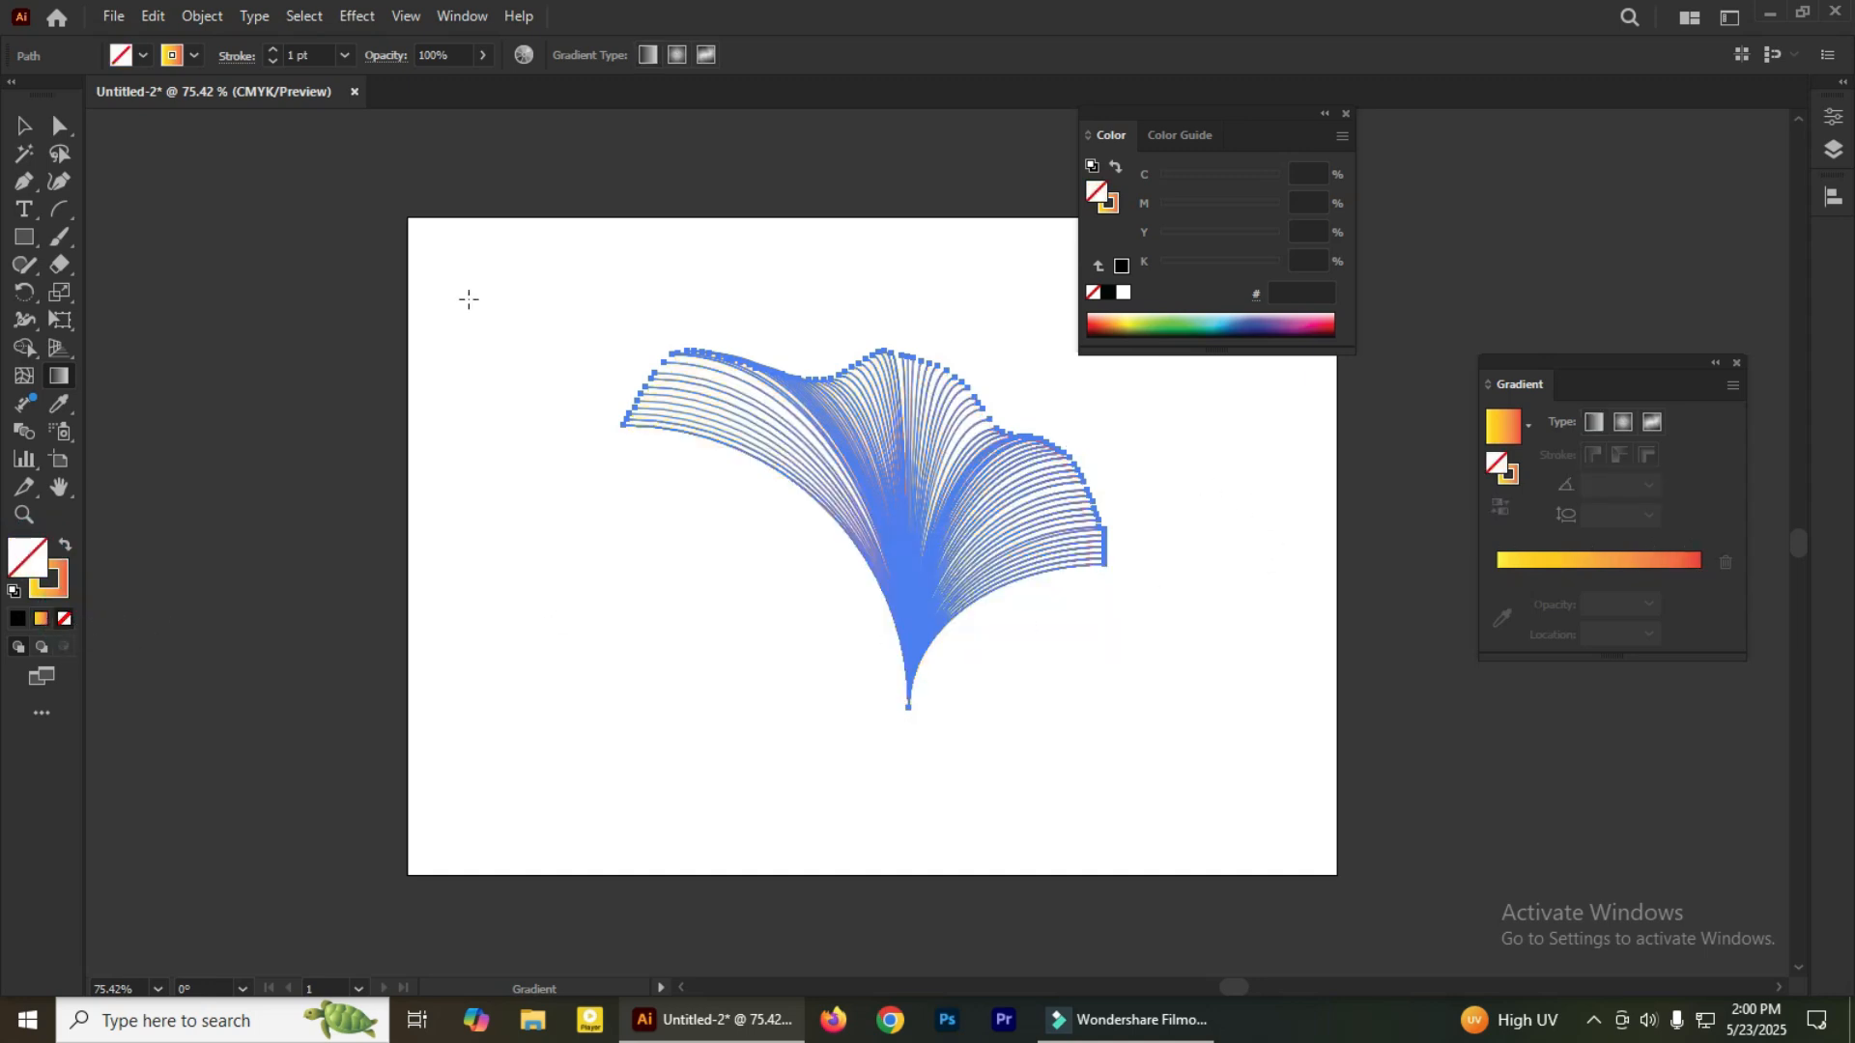
{"action": "left_click", "coordinate": [23, 126]}
{"action": "left_click", "coordinate": [707, 274]}
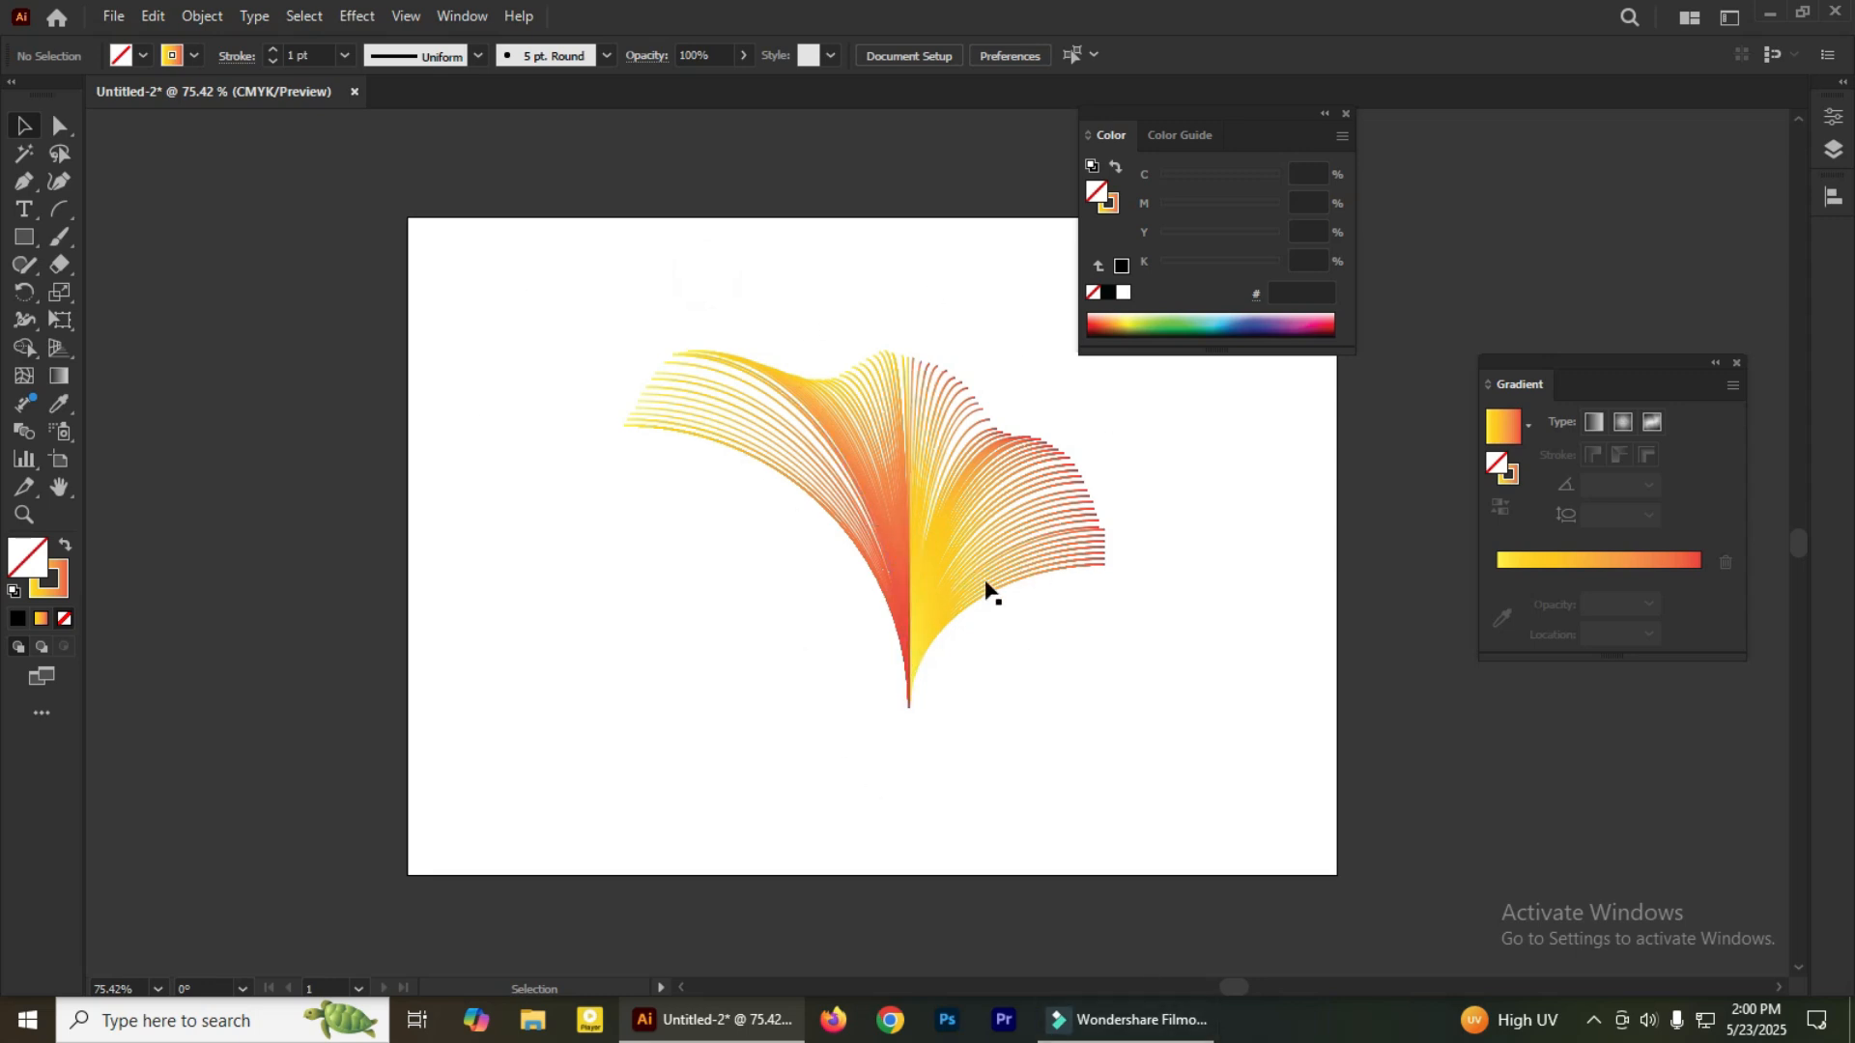
Draw a rectangle over the fan of arcs and fill it with blue 0E65E5
{"action": "left_click", "coordinate": [26, 238]}
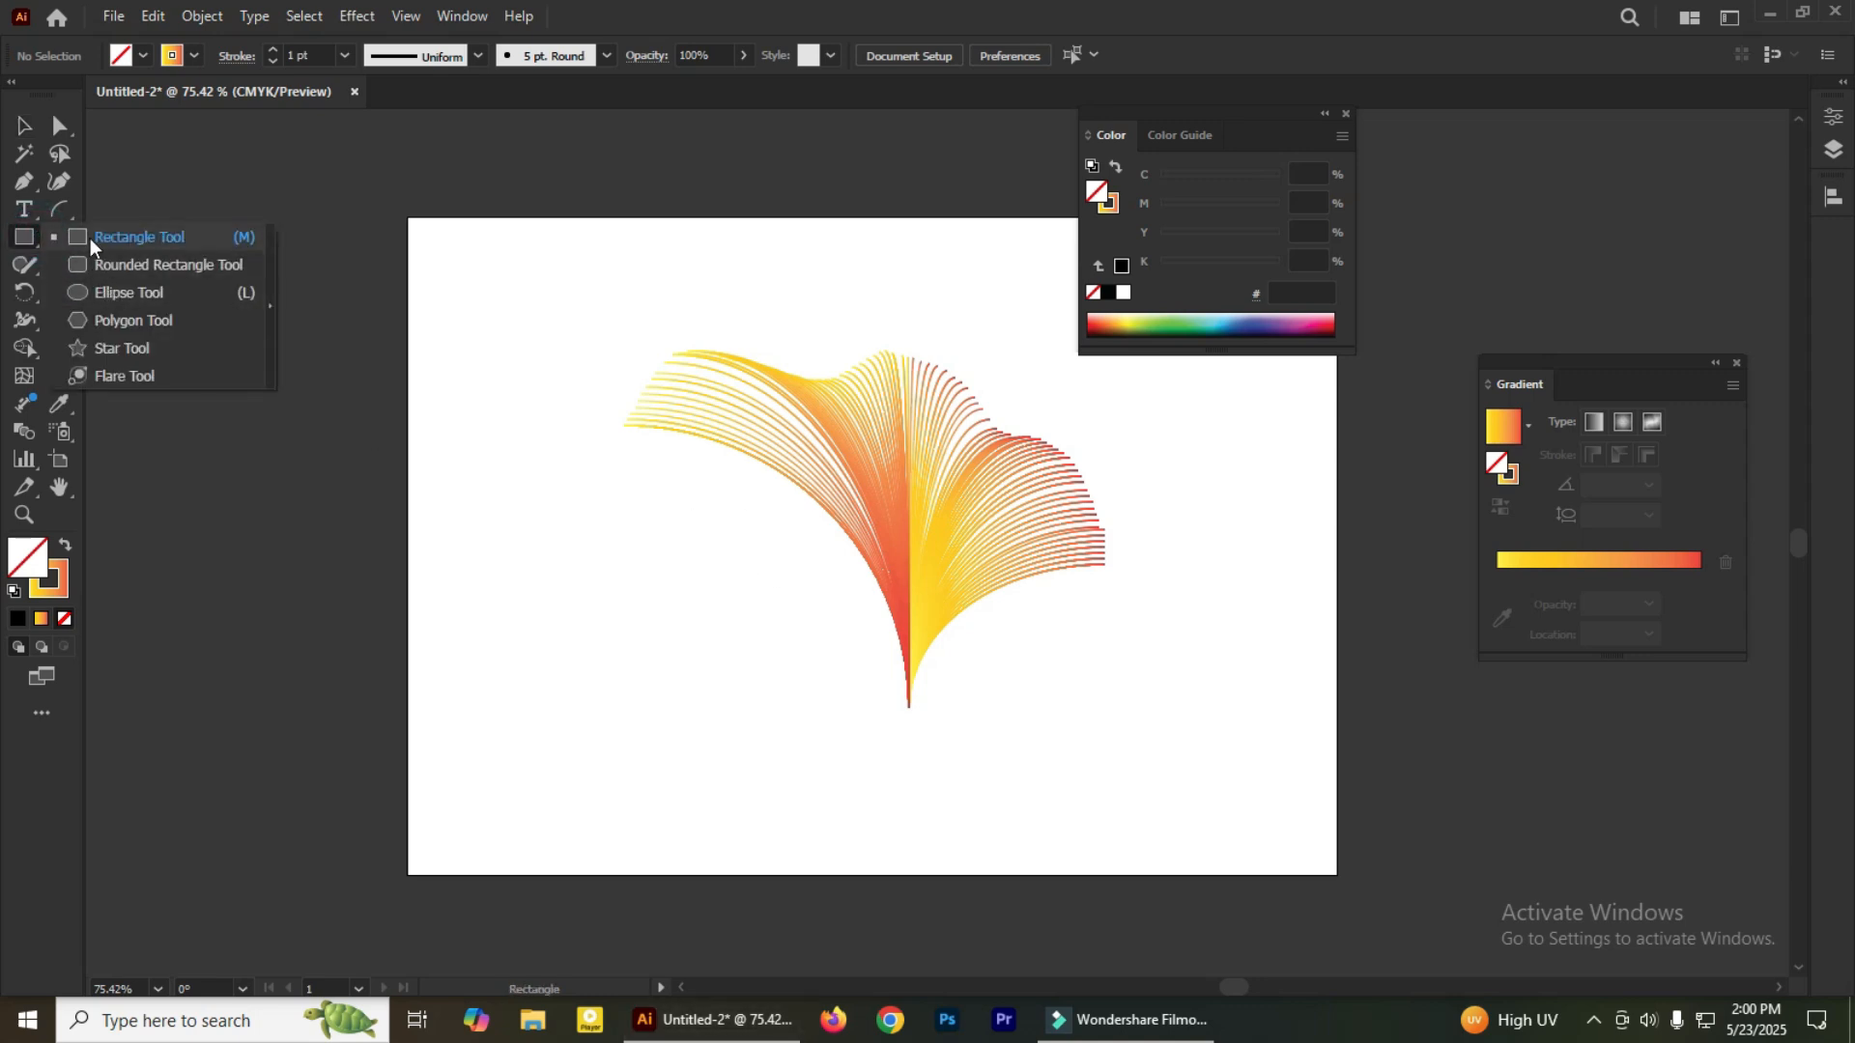
{"action": "left_click", "coordinate": [90, 236]}
{"action": "left_click", "coordinate": [584, 390]}
{"action": "left_click", "coordinate": [984, 558]}
{"action": "mouse_move", "coordinate": [635, 292]}
{"action": "left_mouse_down"}
{"action": "mouse_move", "coordinate": [1063, 737]}
{"action": "mouse_move", "coordinate": [1163, 761]}
{"action": "left_mouse_up"}
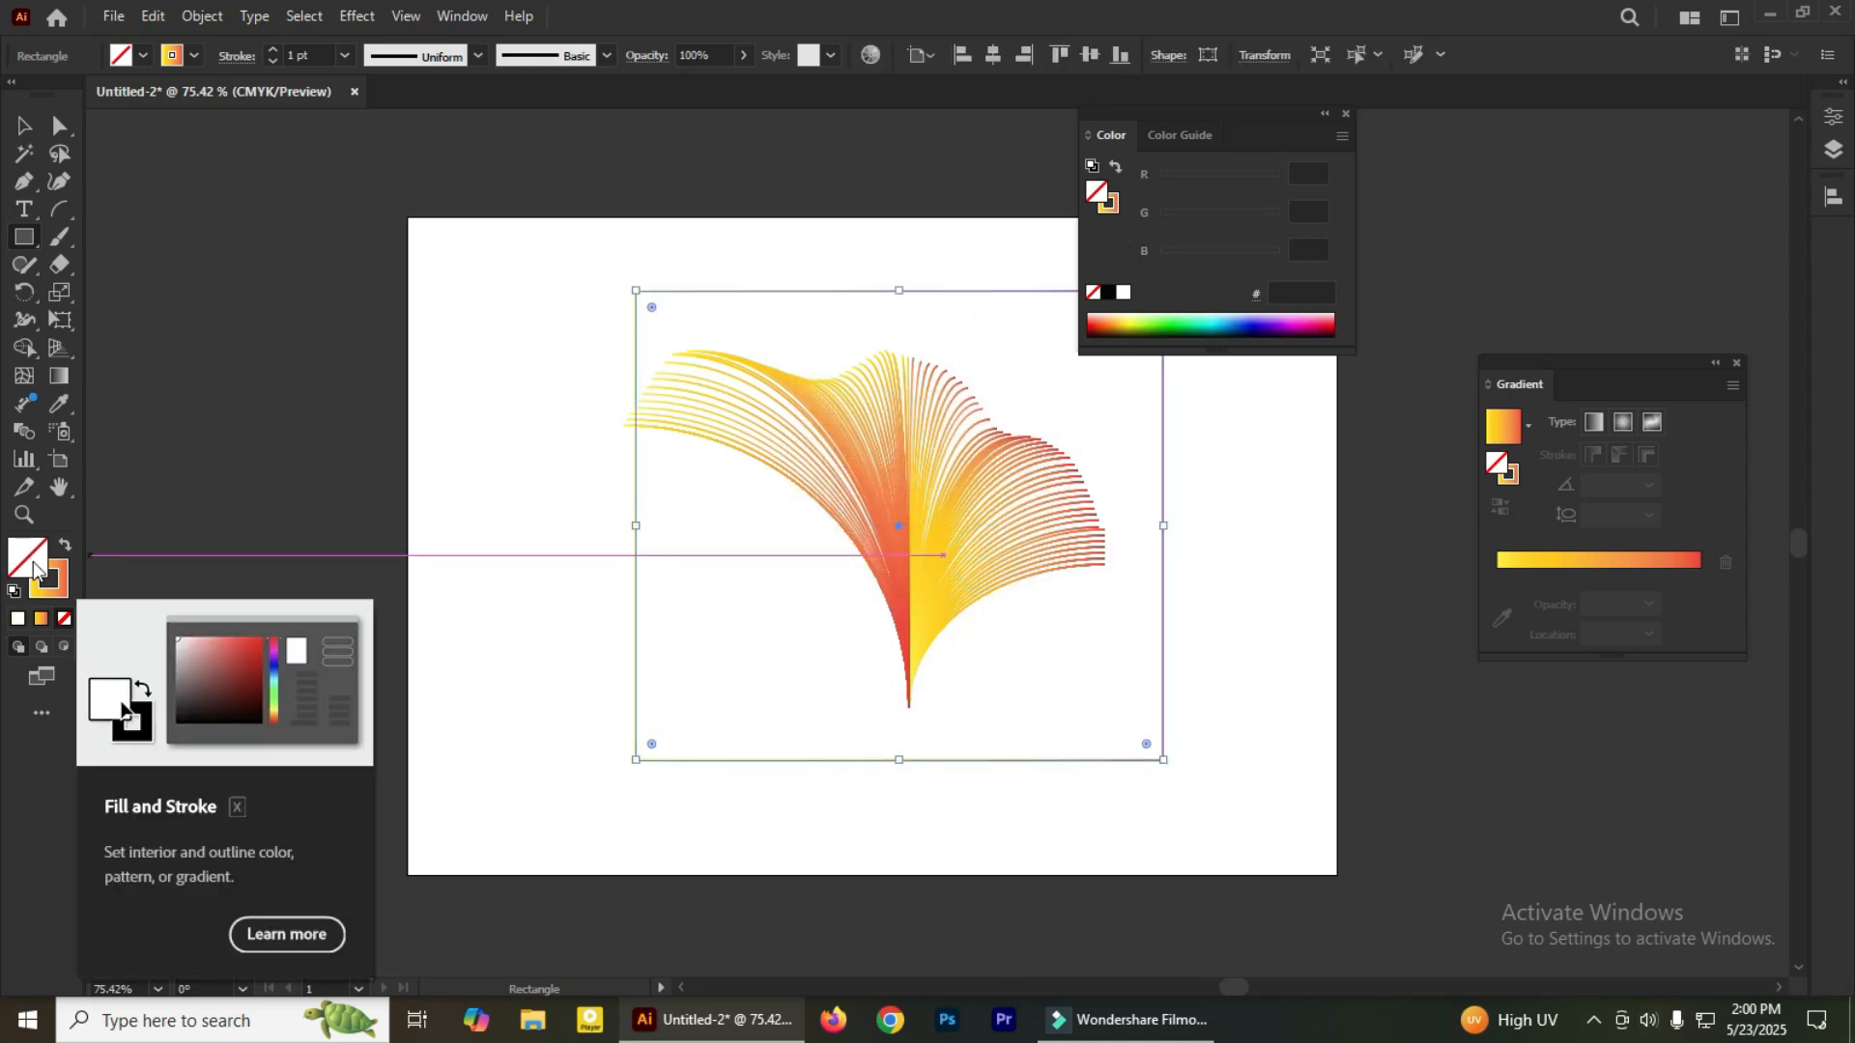
{"action": "double_click", "coordinate": [33, 568]}
{"action": "left_click", "coordinate": [930, 438]}
{"action": "left_click", "coordinate": [899, 391]}
{"action": "left_click", "coordinate": [1179, 363]}
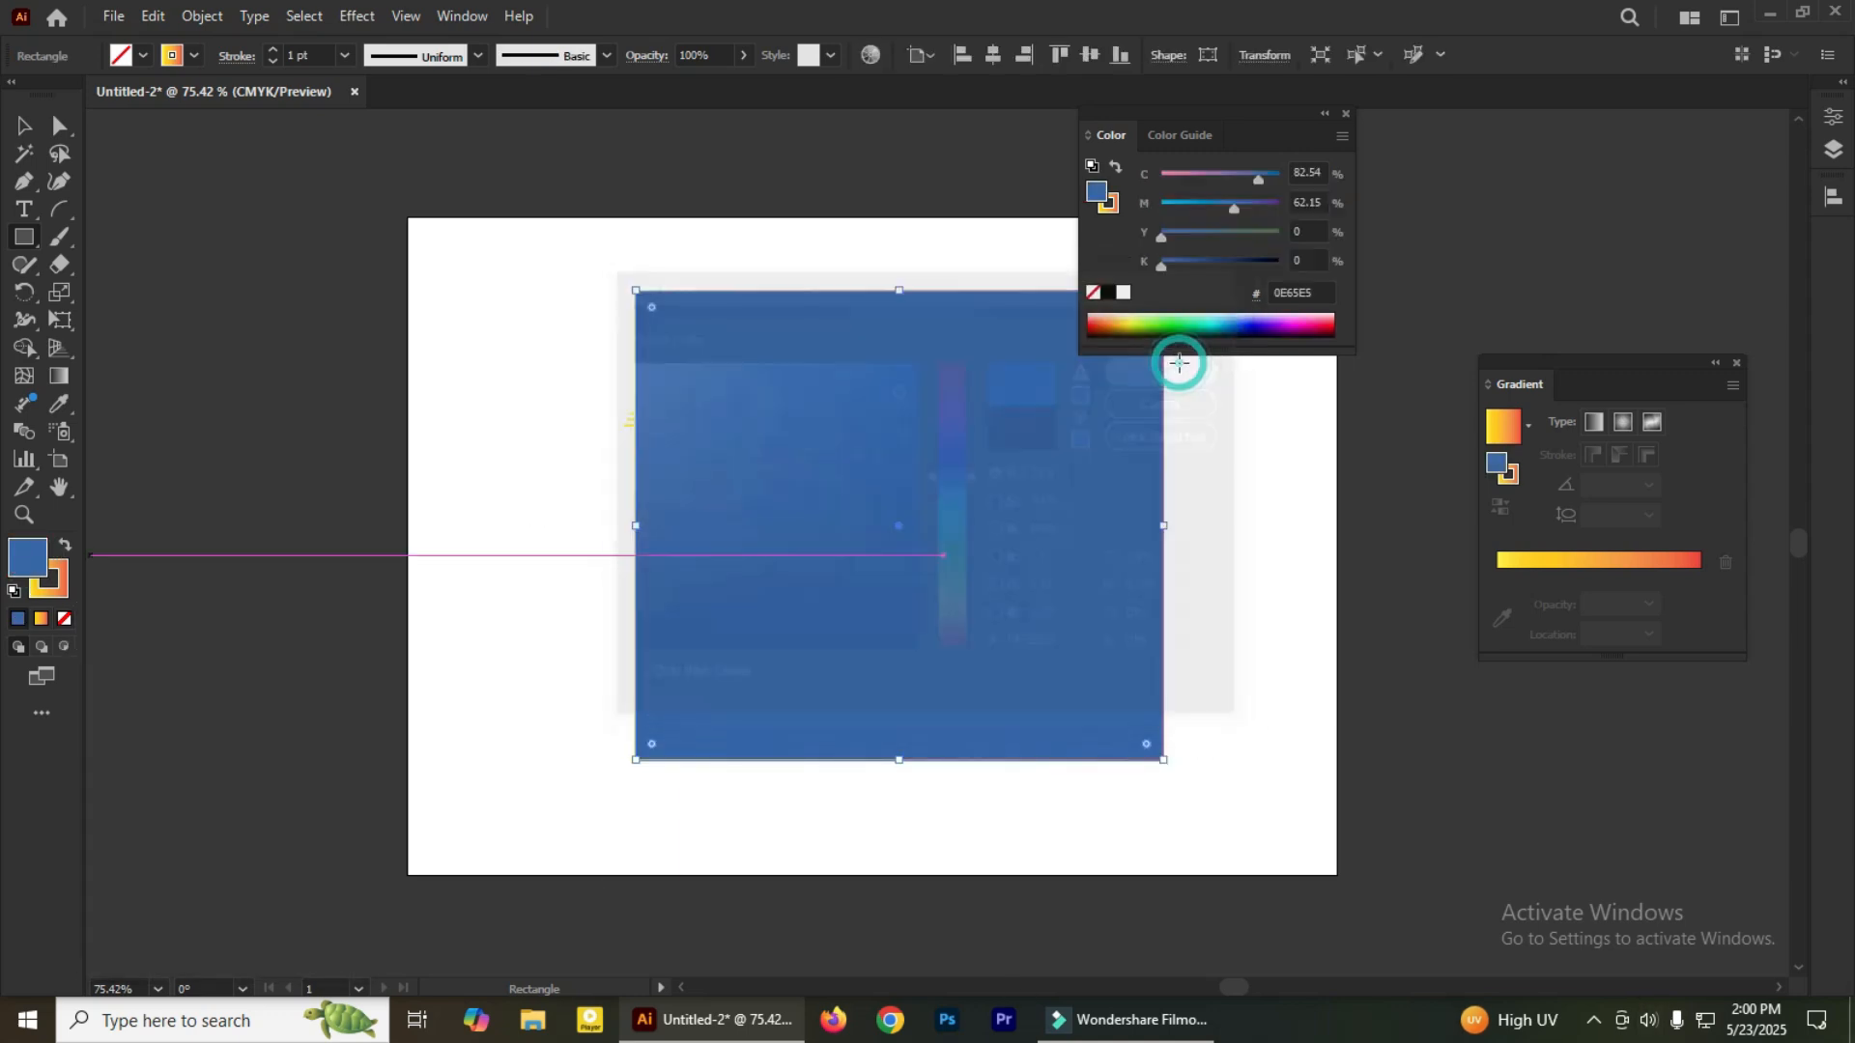
Send the blue rectangle to the back, behind the fan of arcs, and deselect it
{"action": "right_click", "coordinate": [988, 402]}
{"action": "mouse_move", "coordinate": [1051, 881]}
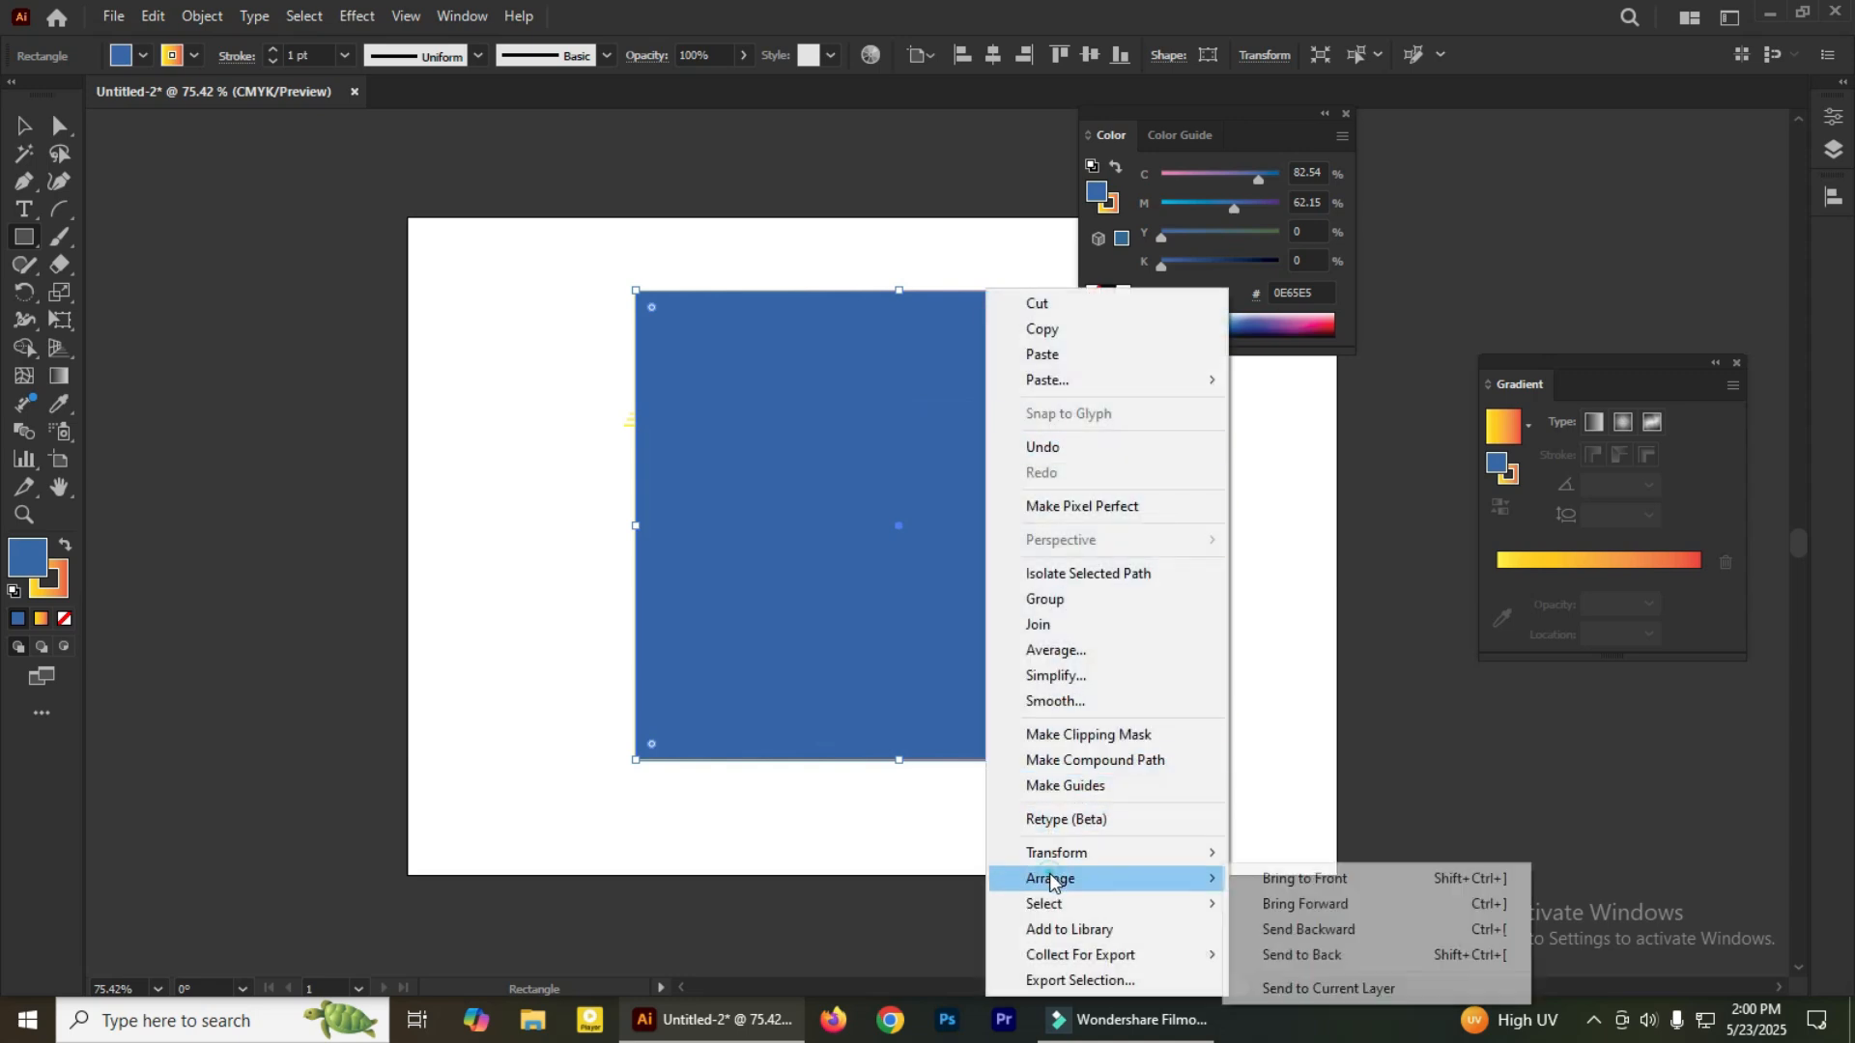
{"action": "left_click", "coordinate": [1320, 953]}
{"action": "left_click", "coordinate": [27, 124]}
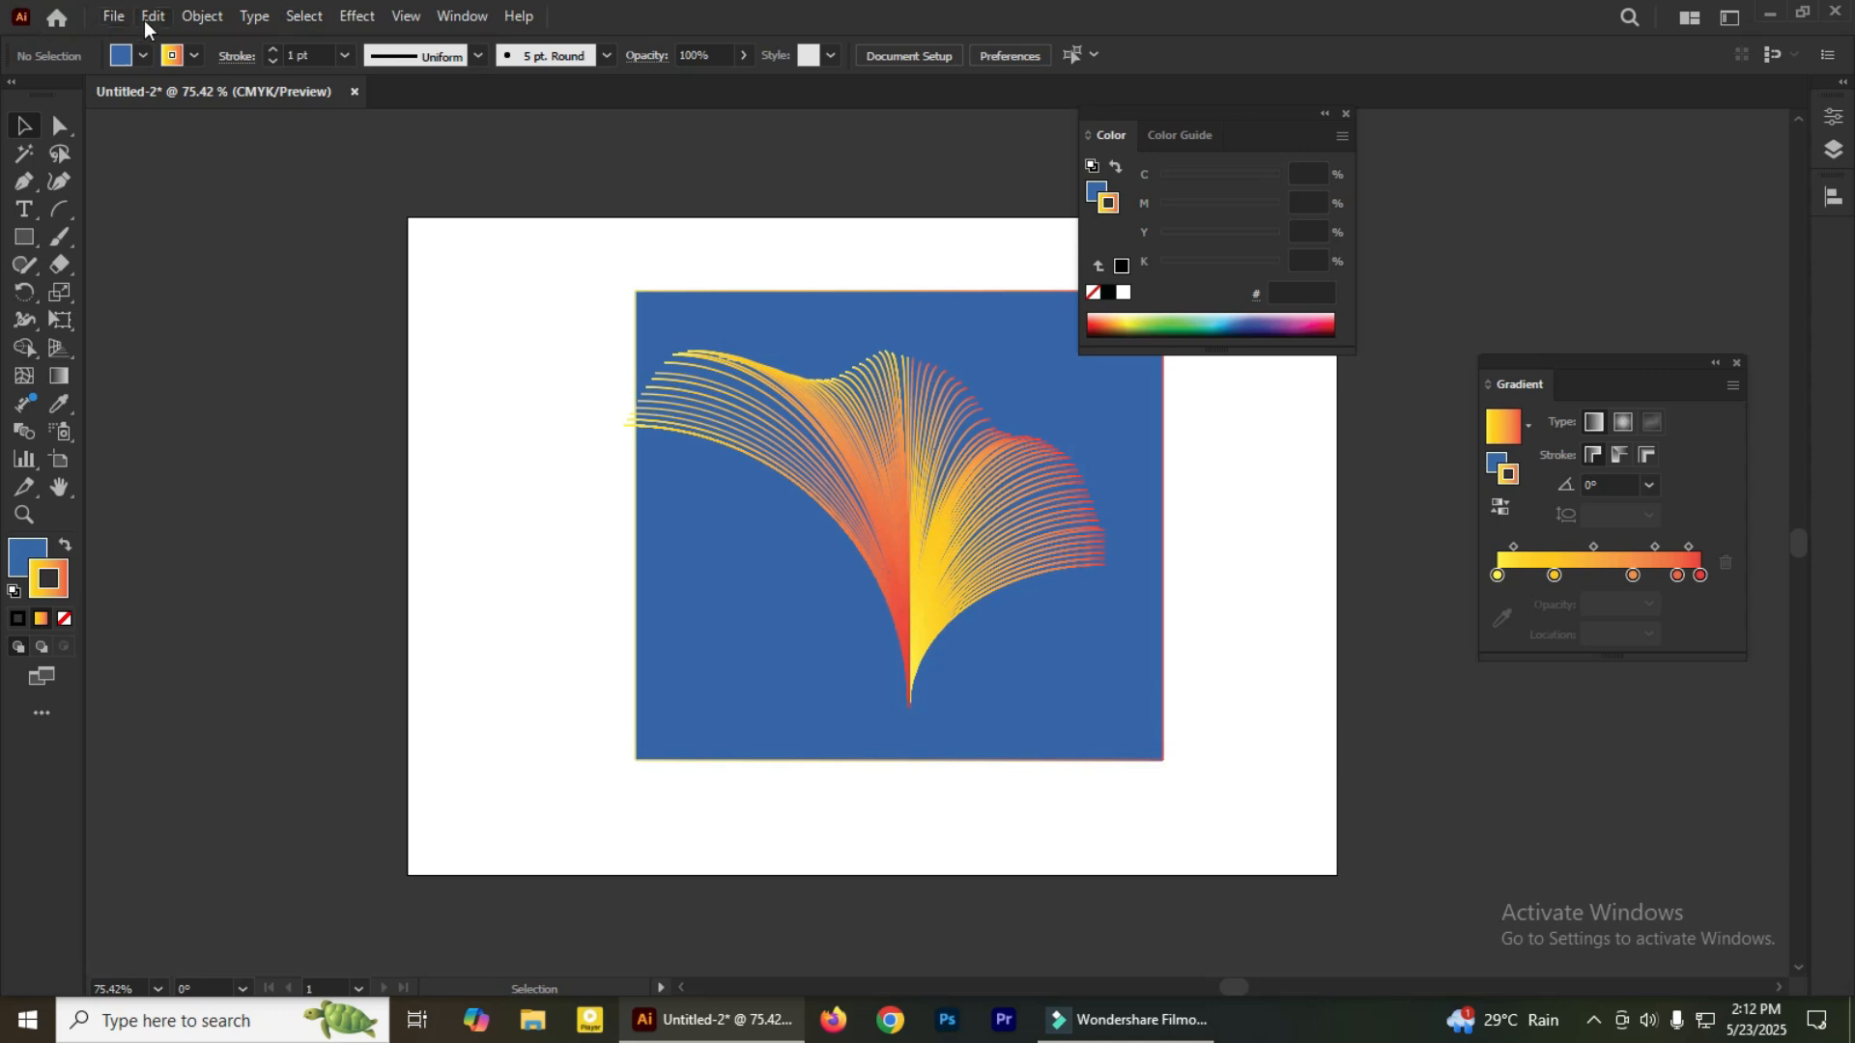
Create a new blank document with the preset settings
{"action": "left_click", "coordinate": [116, 17]}
{"action": "left_click", "coordinate": [174, 44]}
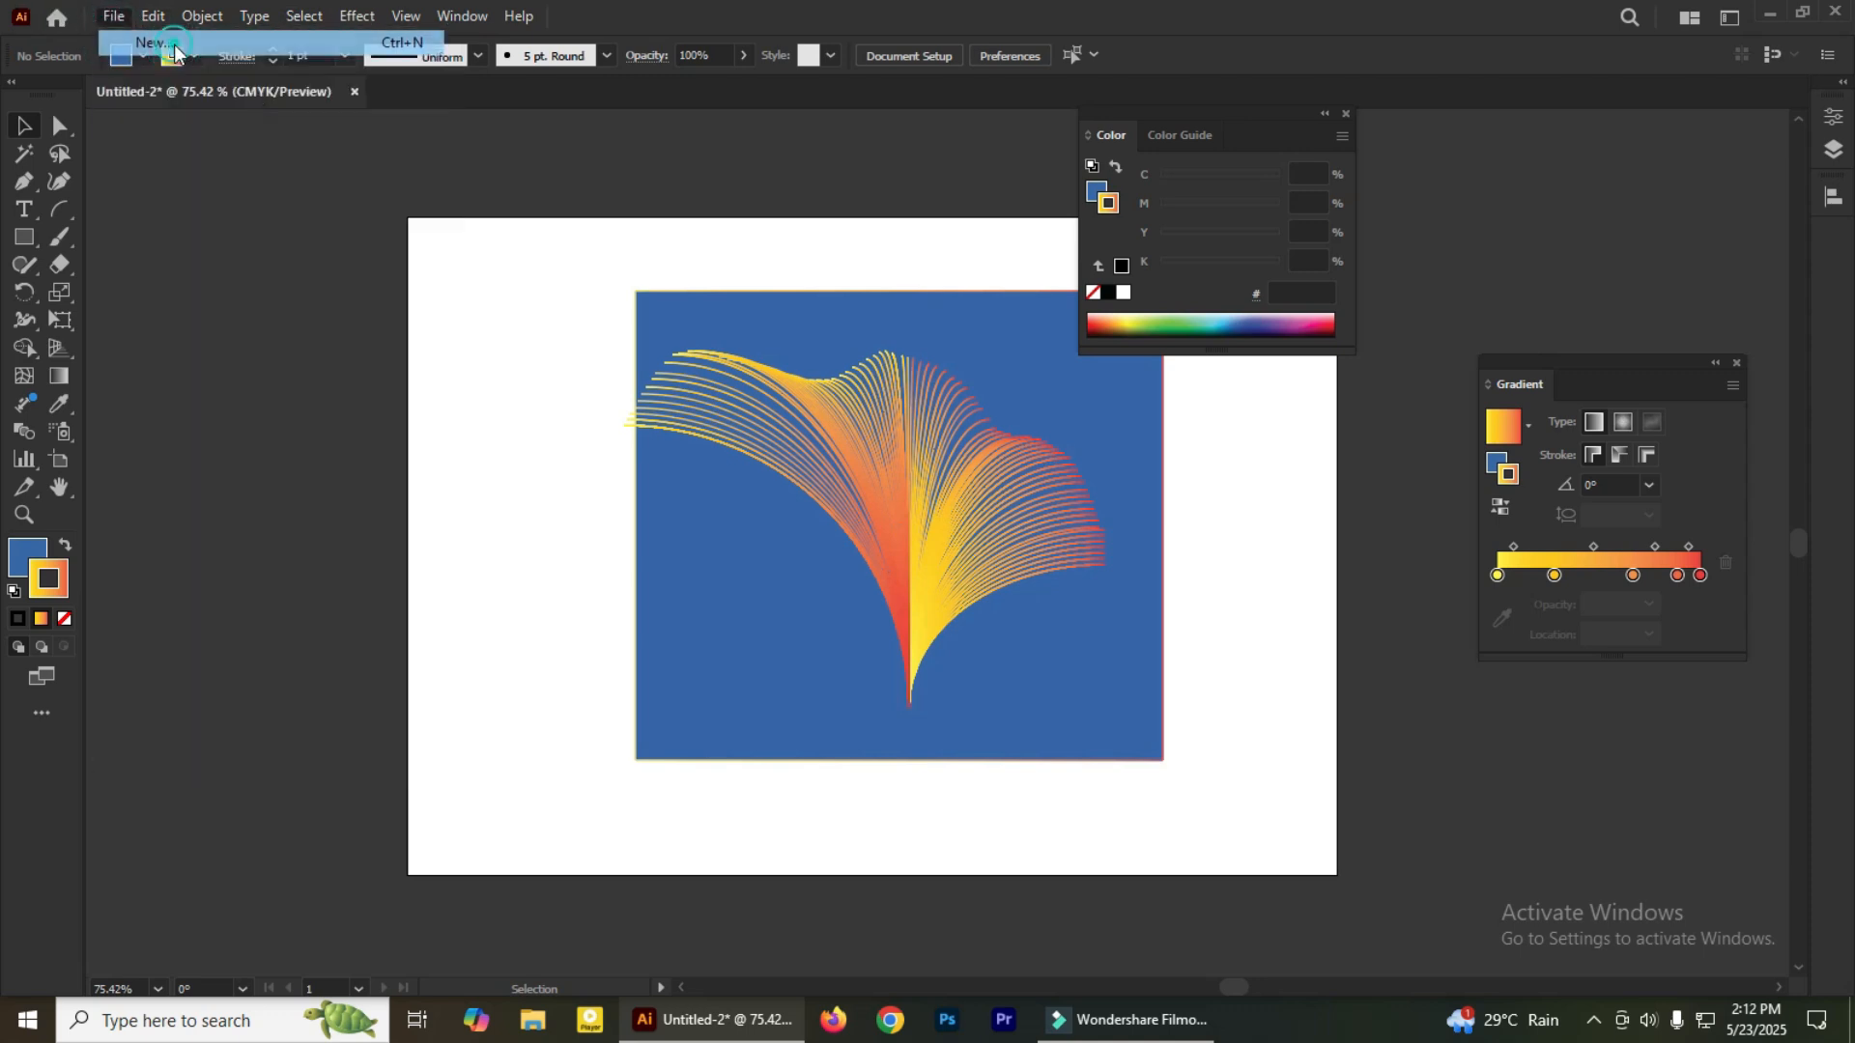
{"action": "left_click", "coordinate": [1378, 873]}
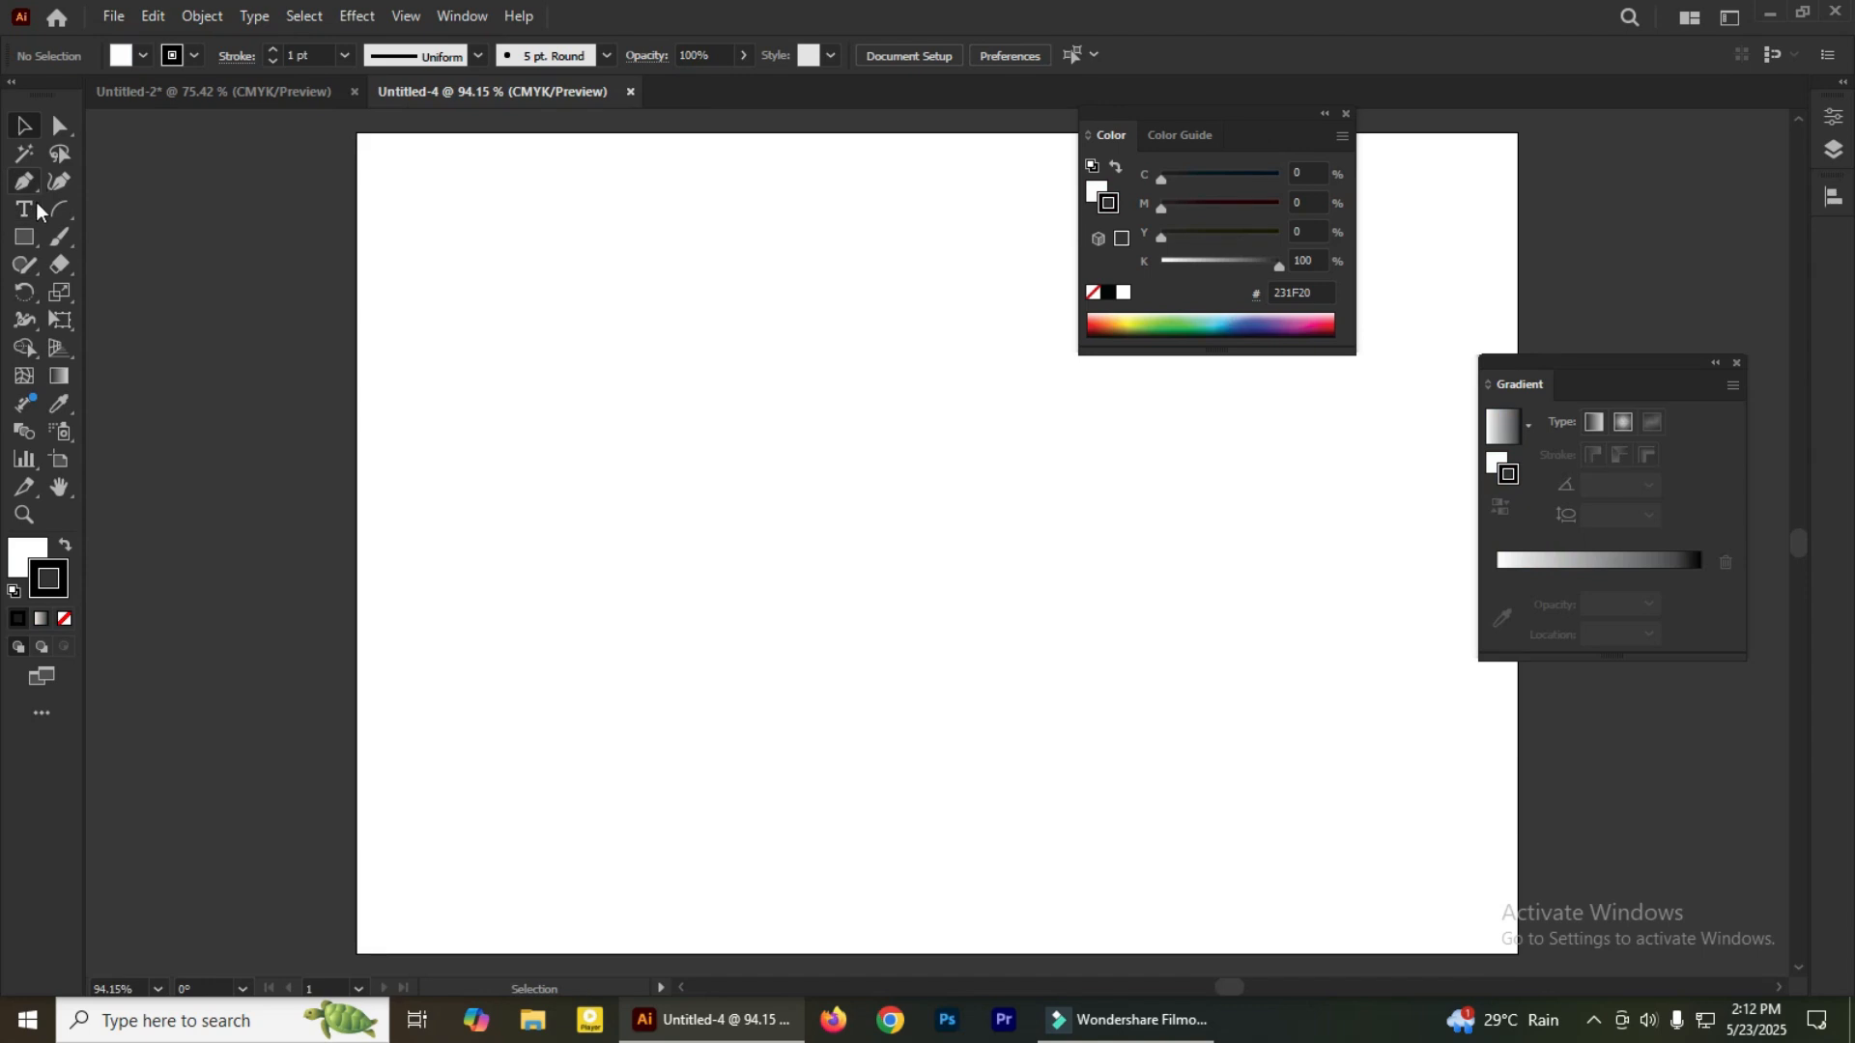
Draw a rectangle covering nearly the whole new artboard and fill it with near-black 070707
{"action": "left_click", "coordinate": [35, 238]}
{"action": "left_click_drag", "start_coordinate": [390, 154], "coordinate": [1512, 951]}
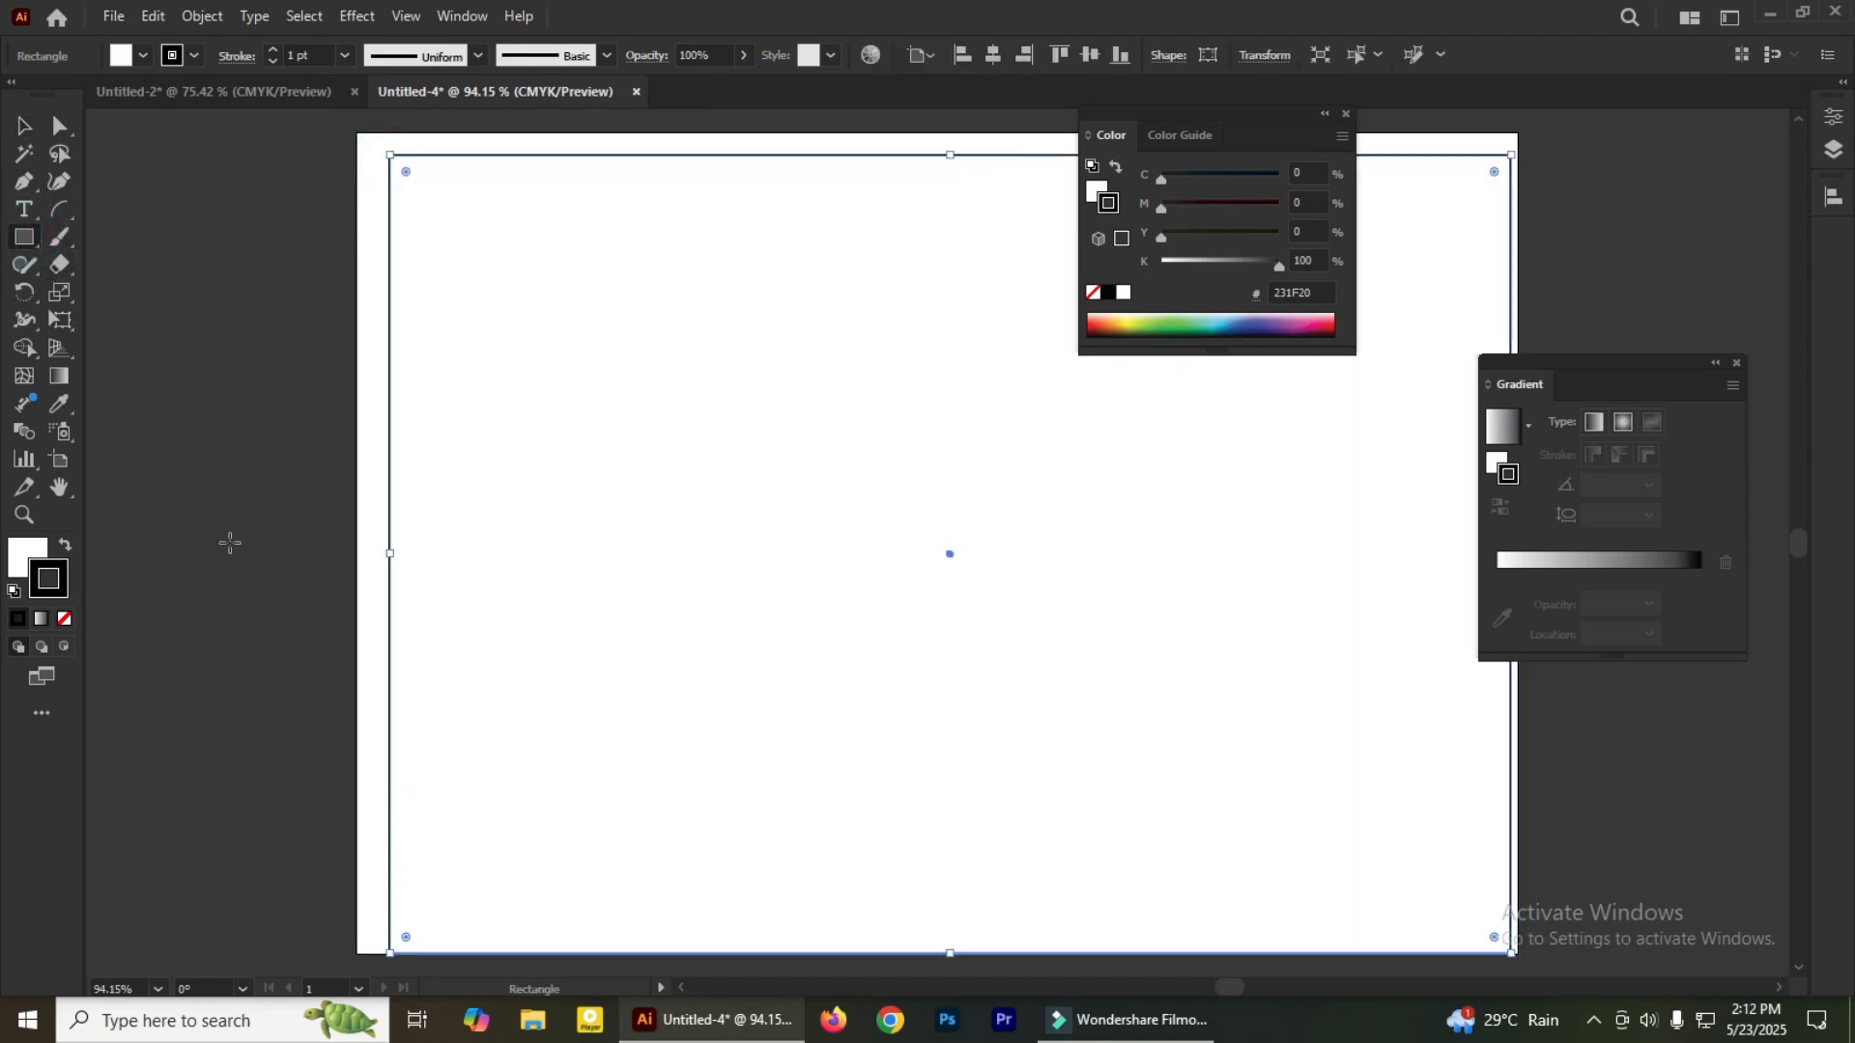
{"action": "double_click", "coordinate": [27, 556]}
{"action": "left_click", "coordinate": [623, 642]}
{"action": "left_click", "coordinate": [1172, 367]}
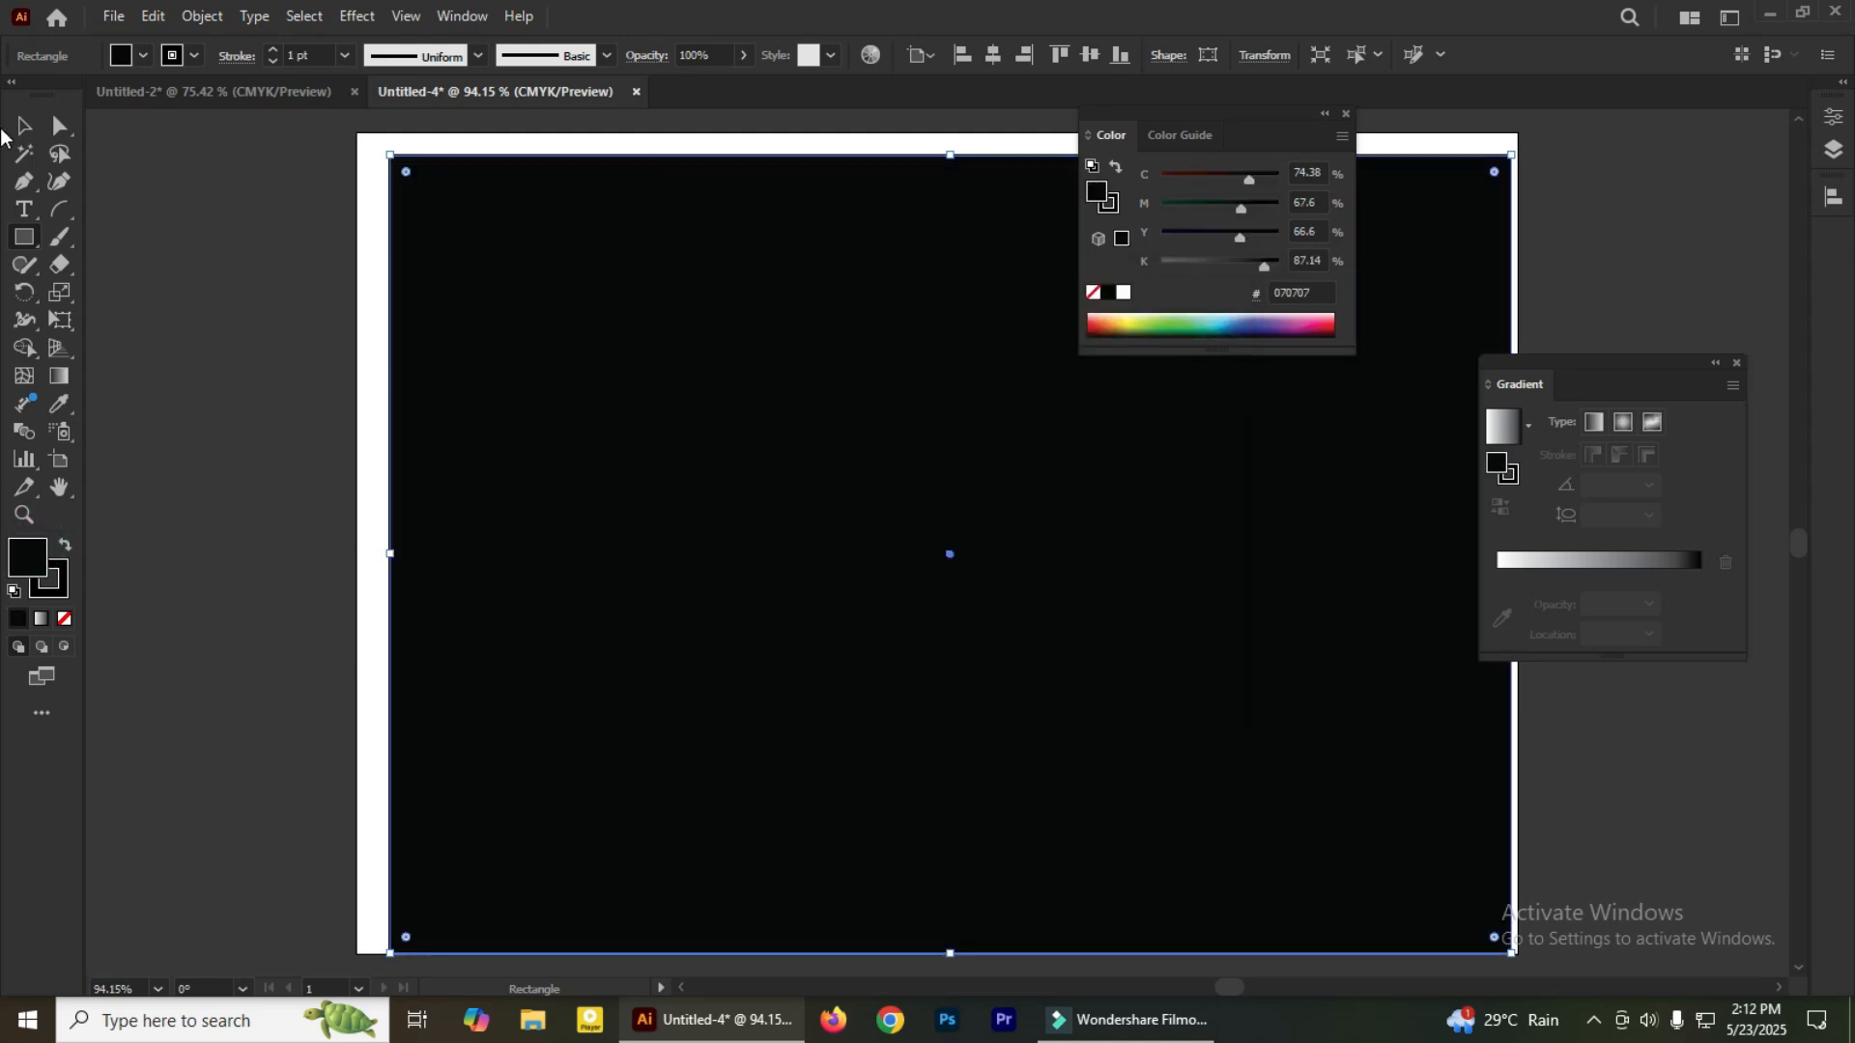
Move the black rectangle up and left to align it with the artboard's upper-left corner
{"action": "key", "text": "v"}
{"action": "left_click_drag", "start_coordinate": [715, 475], "coordinate": [686, 451]}
Draw a wing-shaped fan of repeated arcs on the black rectangle, starting with an arc about 111 pt wide and 125 pt high
{"action": "left_click", "coordinate": [63, 209]}
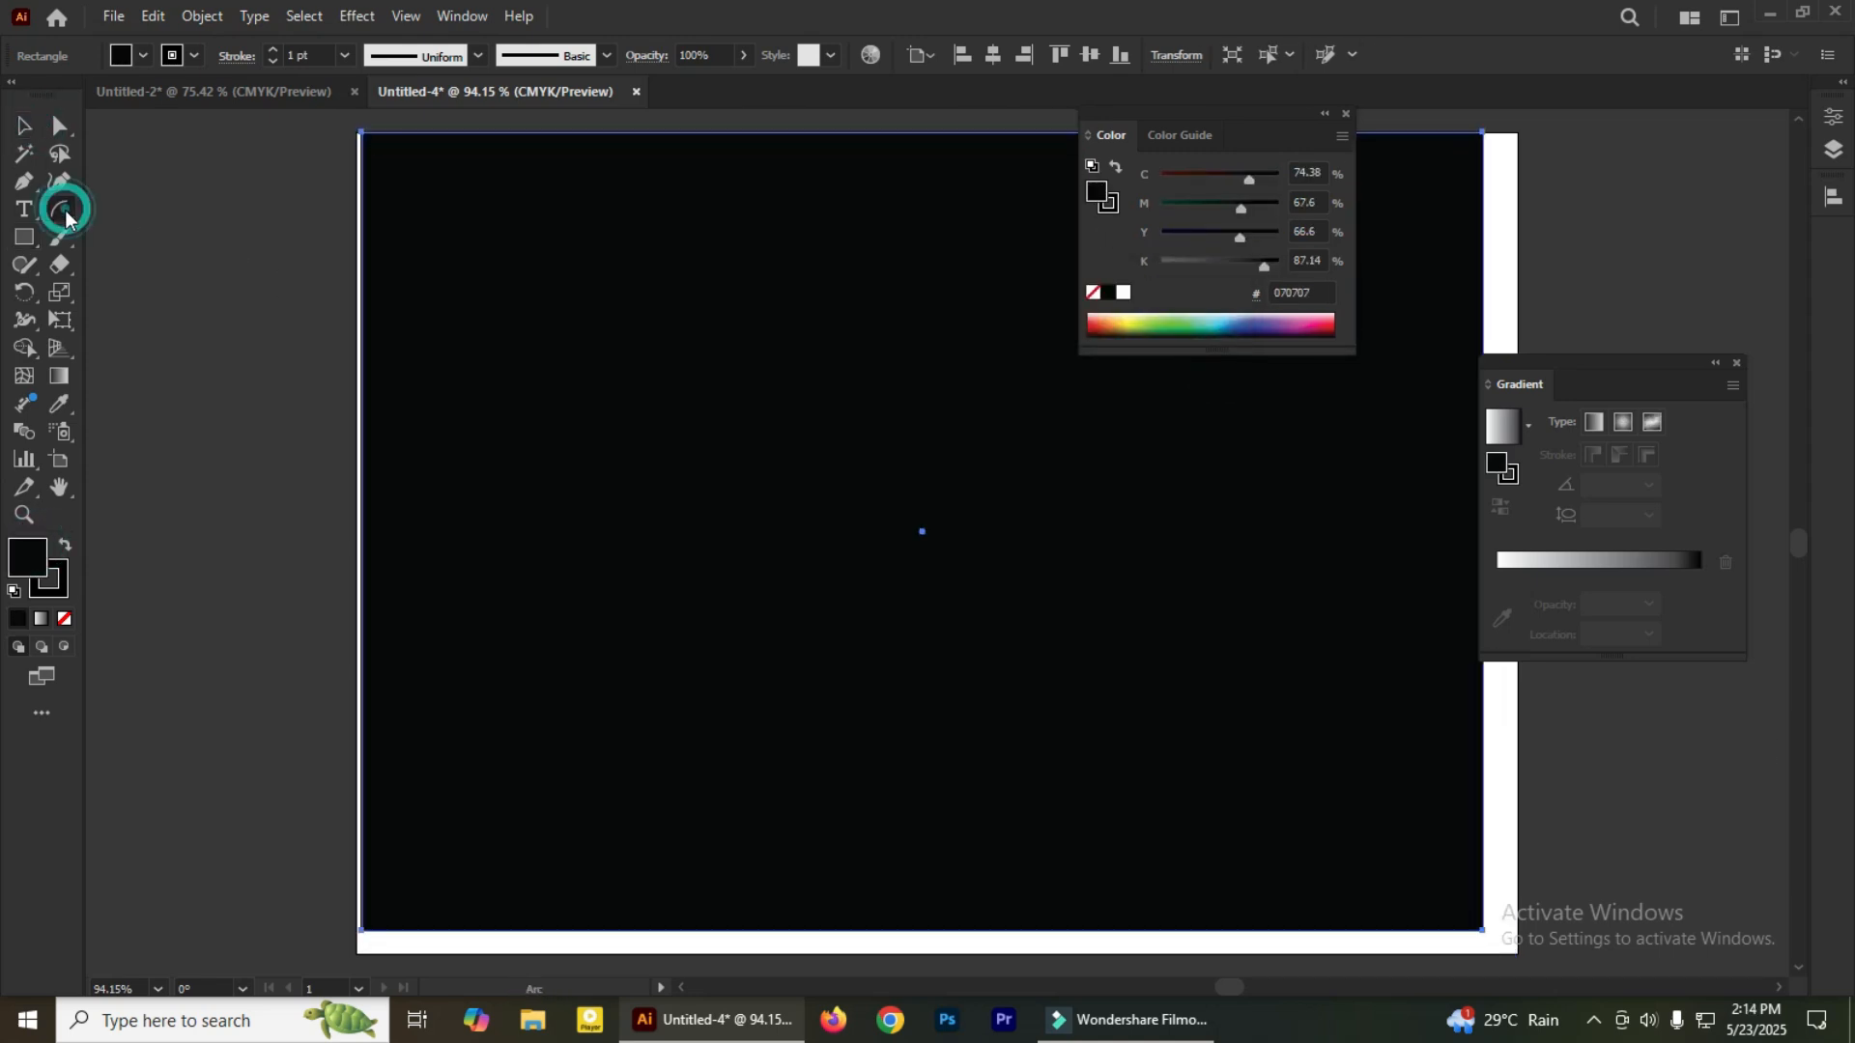
{"action": "left_click", "coordinate": [1344, 115]}
{"action": "left_click_drag", "start_coordinate": [892, 451], "coordinate": [1047, 279]}
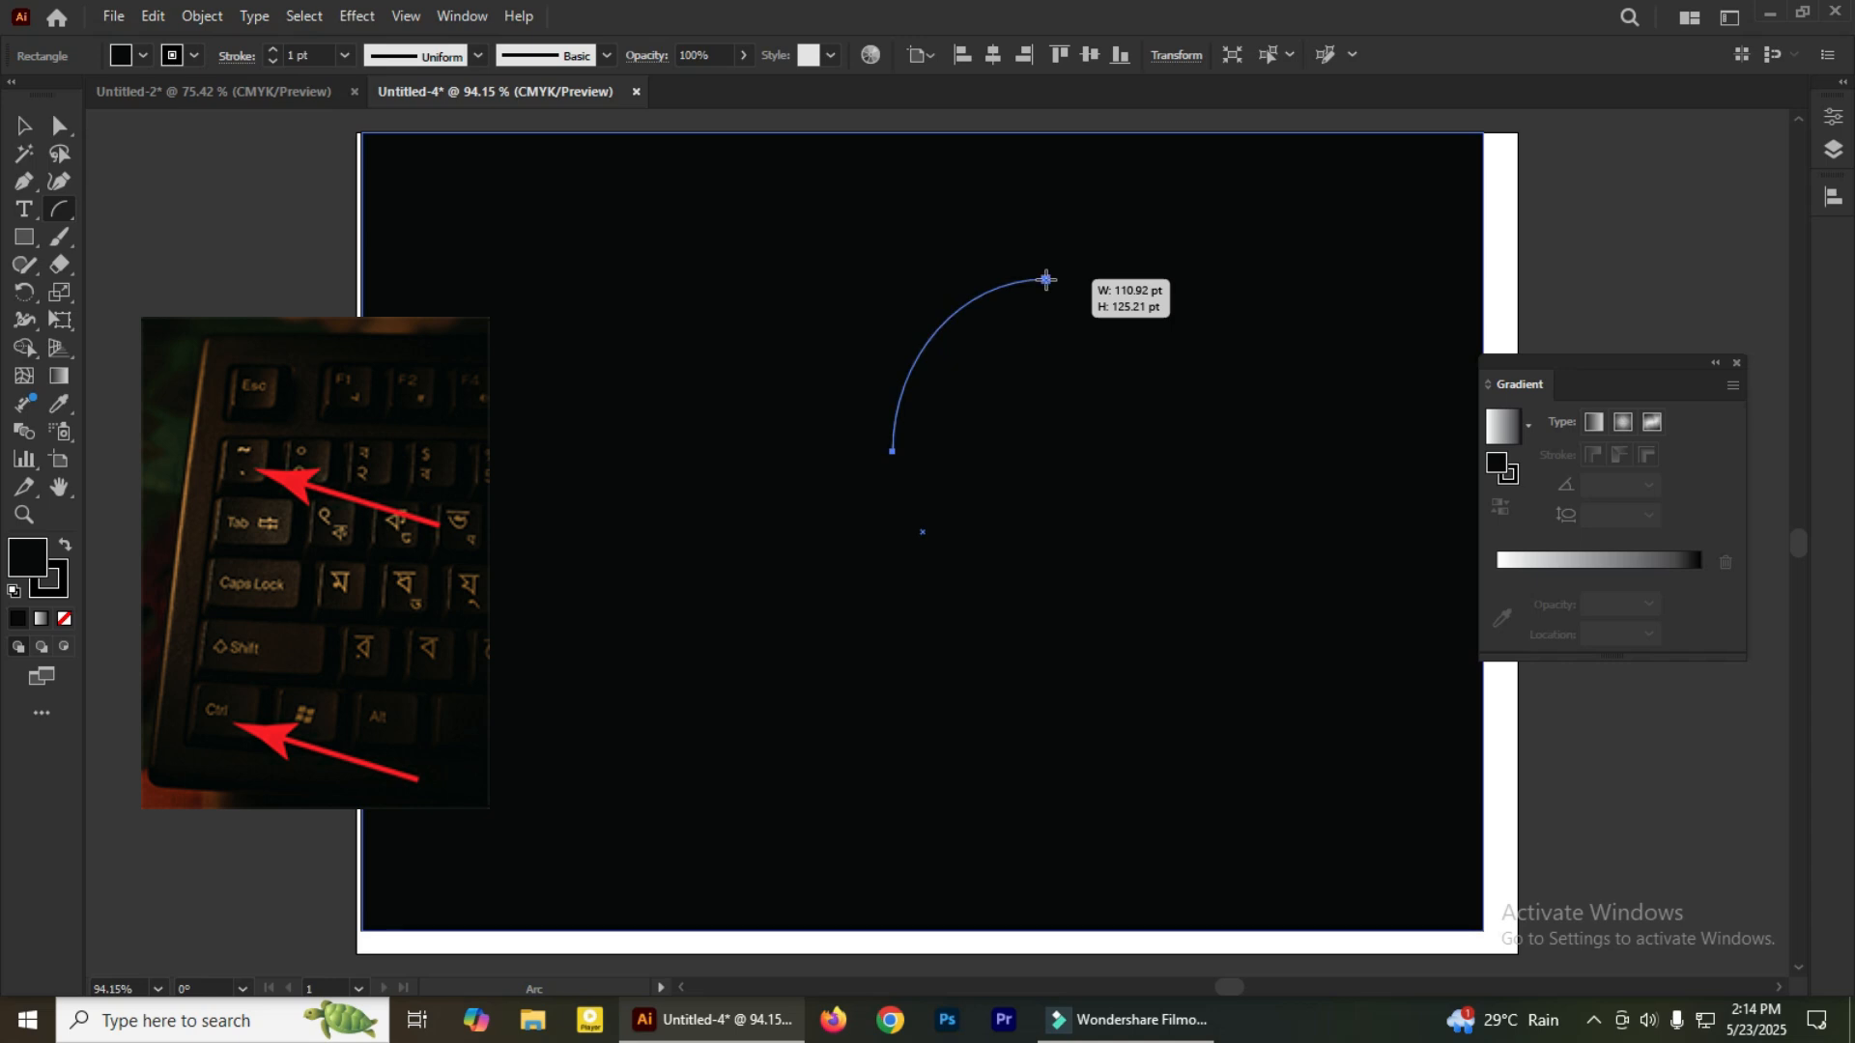
{"action": "key", "text": "grave"}
{"action": "mouse_move", "coordinate": [1047, 279]}
{"action": "left_mouse_down"}
{"action": "mouse_move", "coordinate": [1028, 415]}
{"action": "mouse_move", "coordinate": [1049, 501]}
{"action": "mouse_move", "coordinate": [1024, 560]}
{"action": "mouse_move", "coordinate": [938, 620]}
{"action": "mouse_move", "coordinate": [937, 692]}
{"action": "left_mouse_up"}
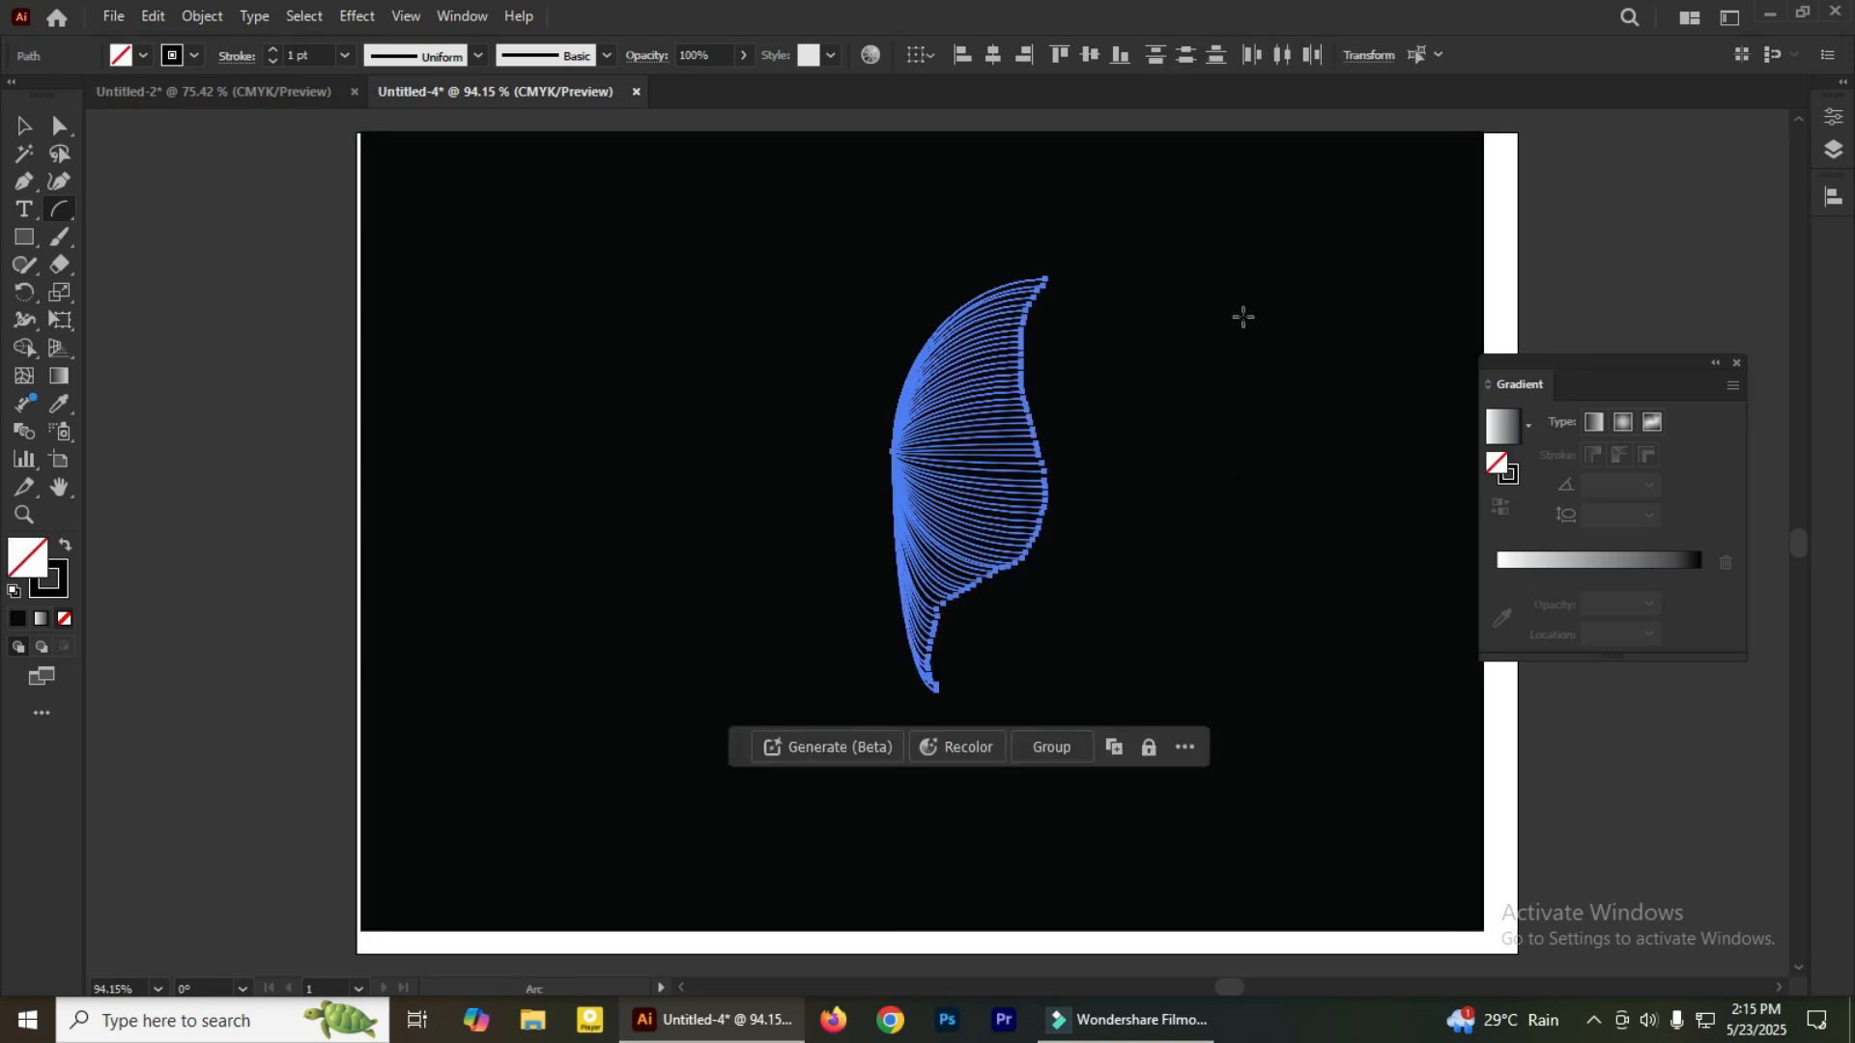
Apply the yellow-to-red preset gradient to the stroke of the wing's arcs
{"action": "left_click", "coordinate": [58, 590]}
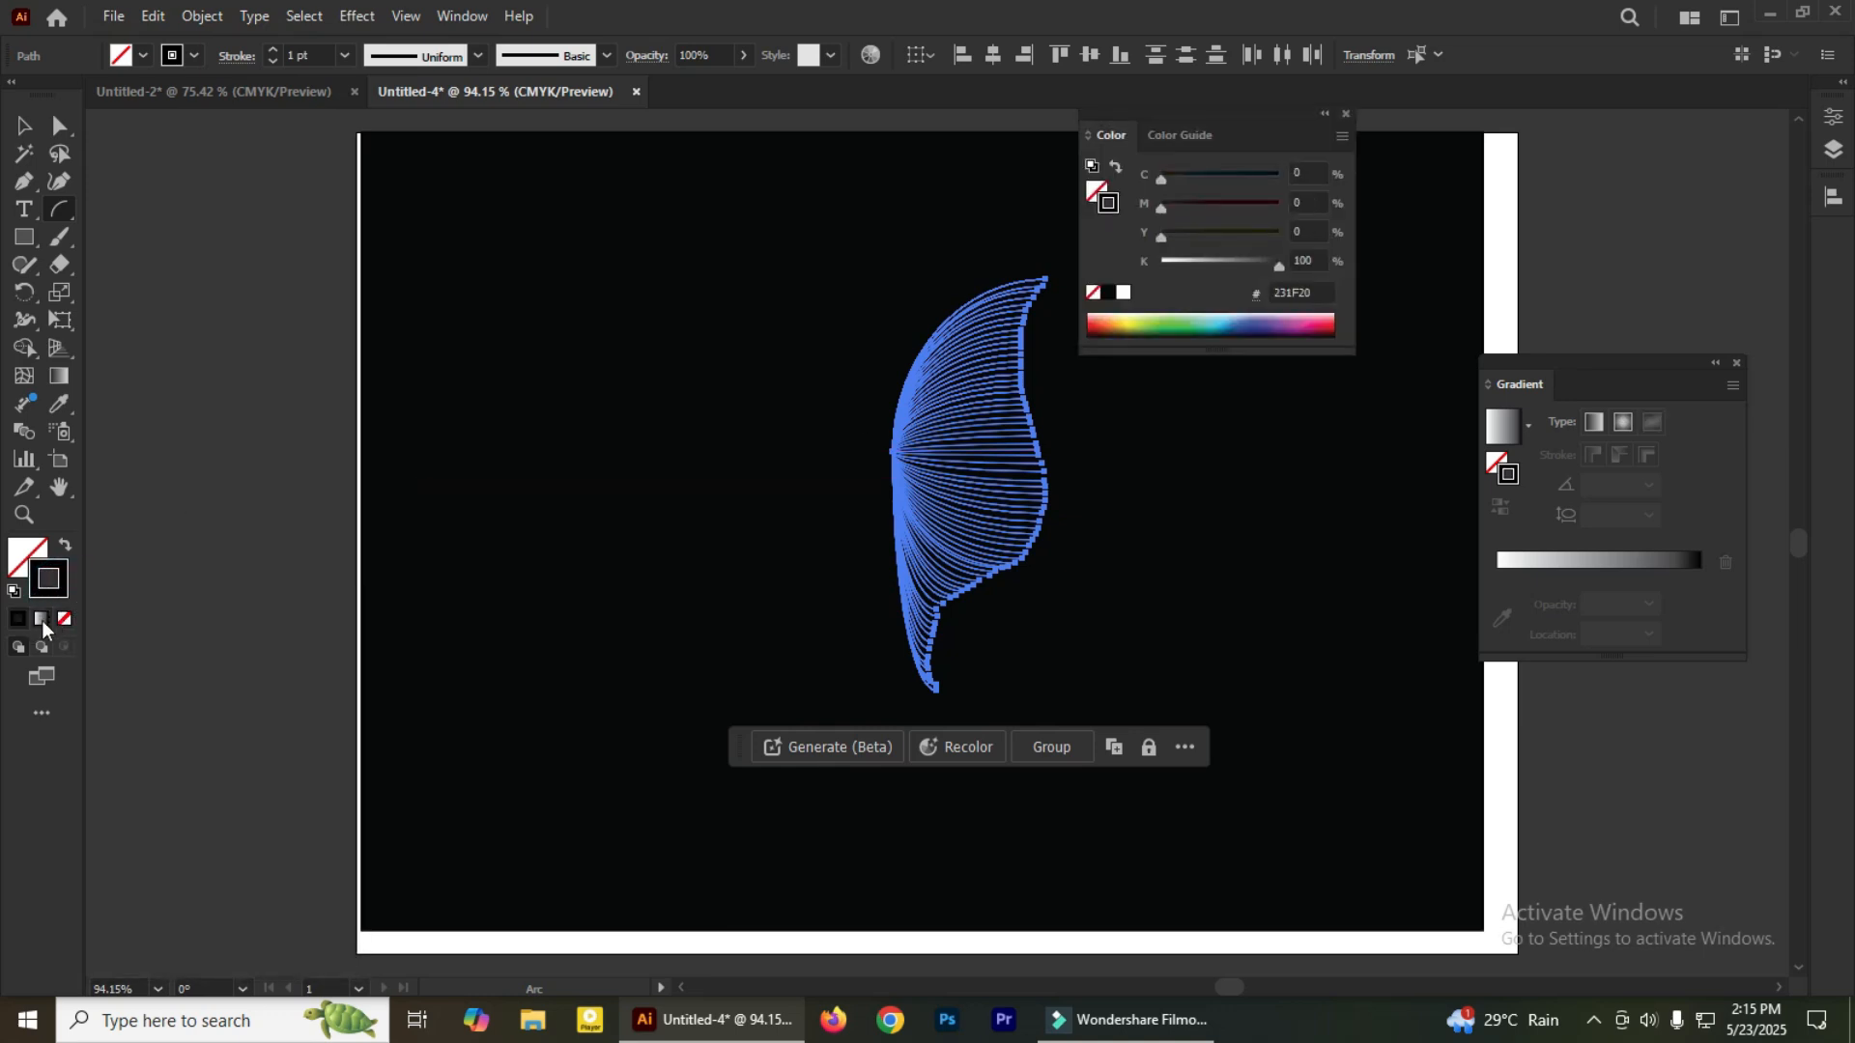
{"action": "left_click", "coordinate": [42, 622]}
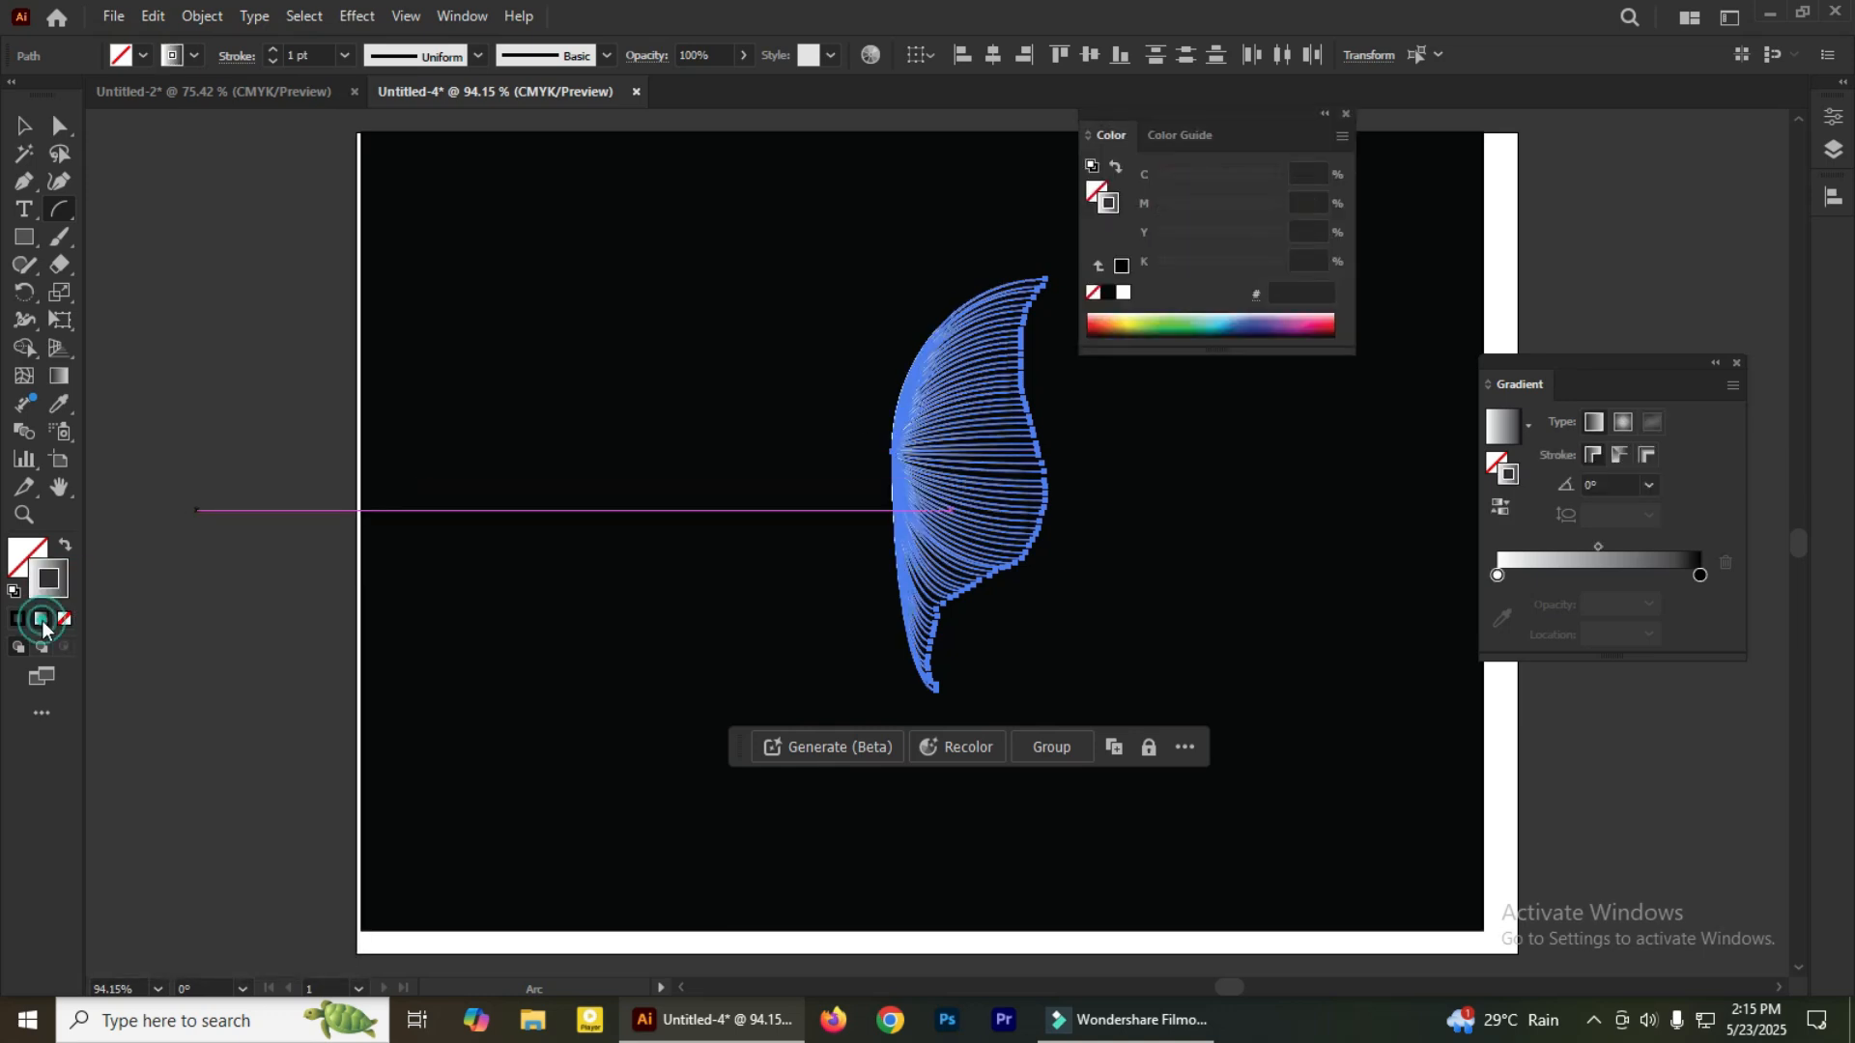
{"action": "left_click", "coordinate": [1529, 425]}
{"action": "left_click", "coordinate": [1346, 507]}
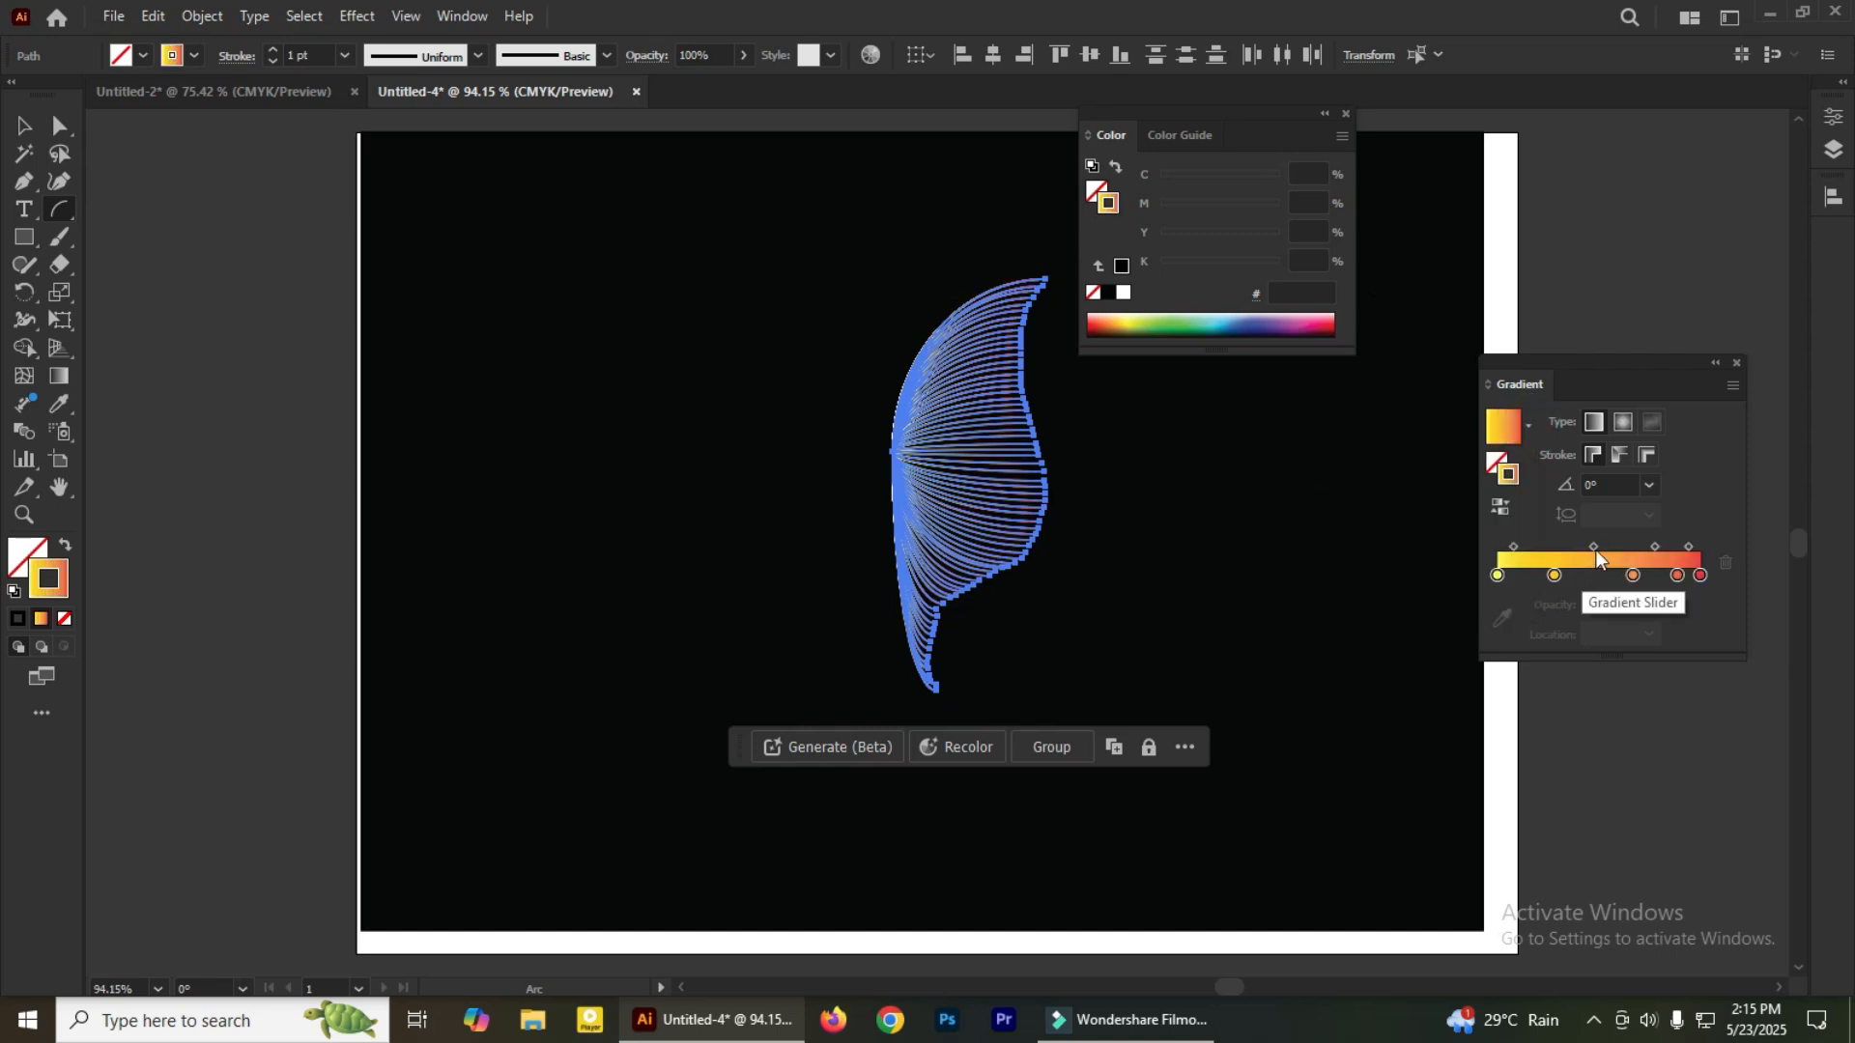
Reflect a copy of the wing across the vertical axis and place it beside the original's left edge, leaving a narrow gap
{"action": "key", "text": "v"}
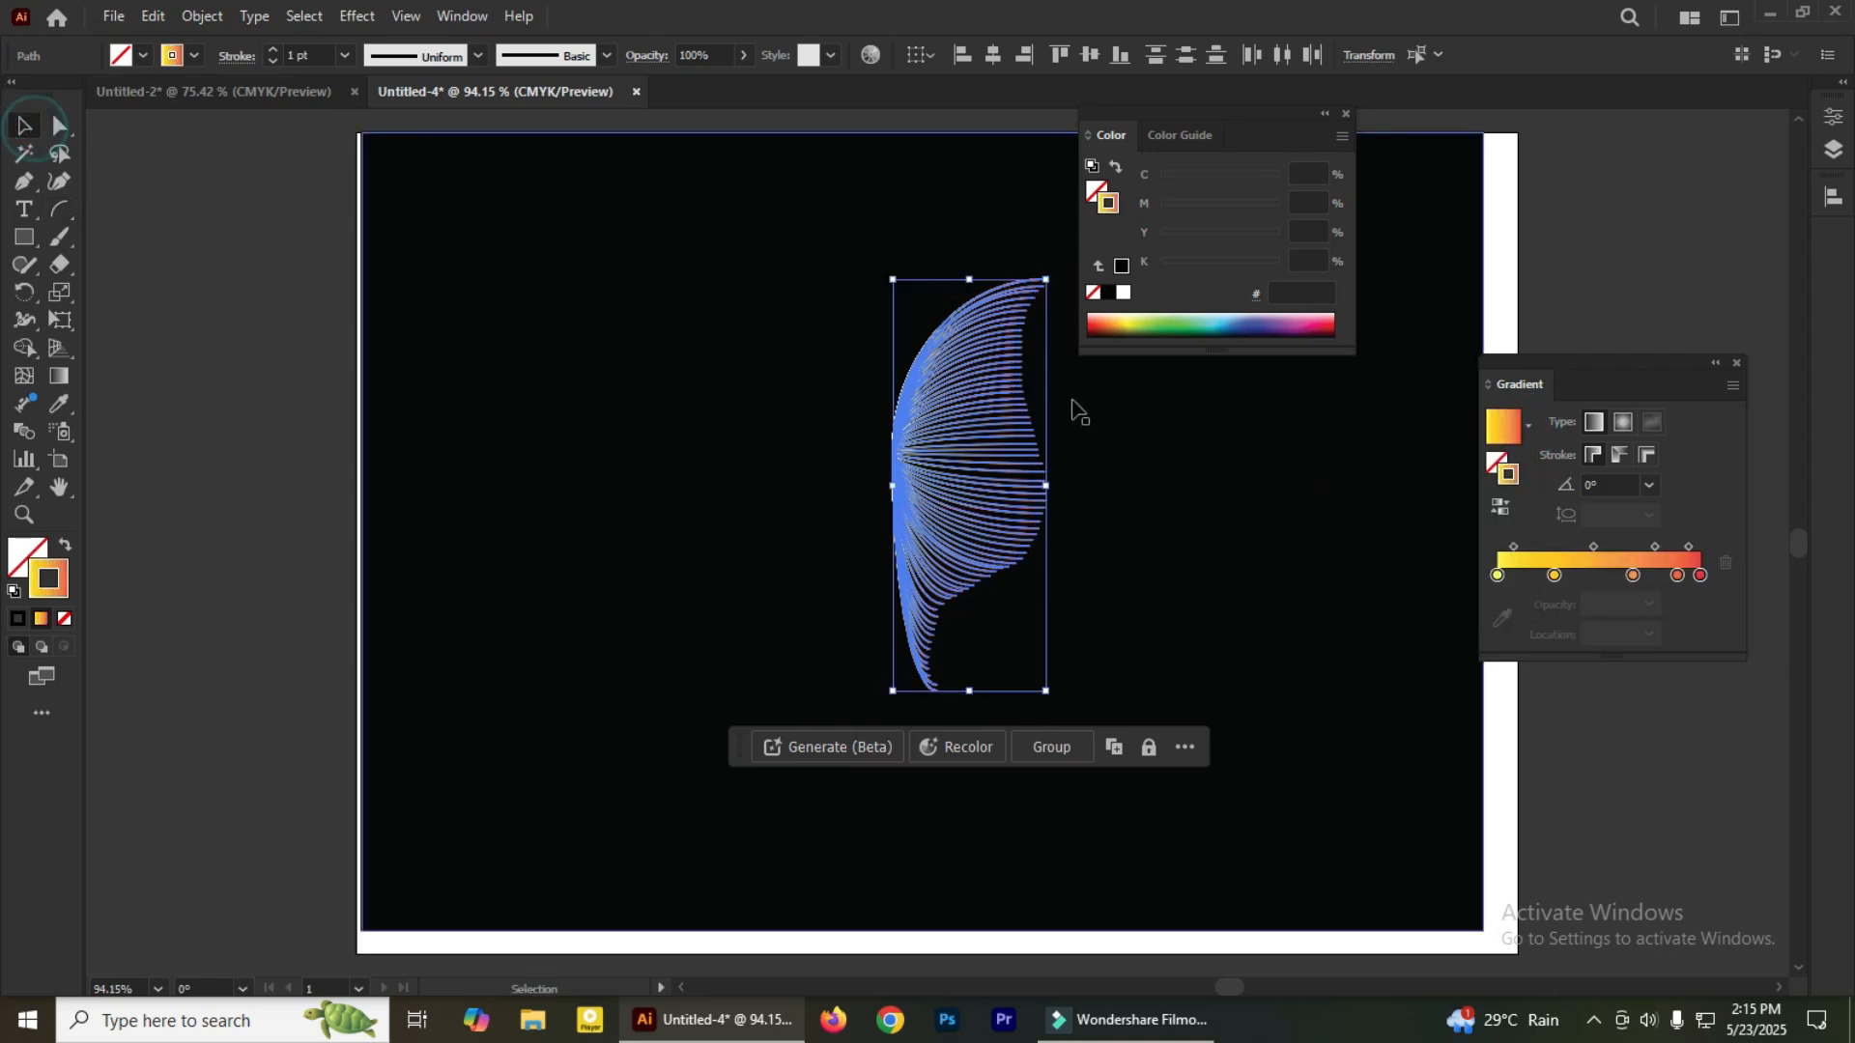
{"action": "right_click", "coordinate": [982, 400]}
{"action": "mouse_move", "coordinate": [1076, 889]}
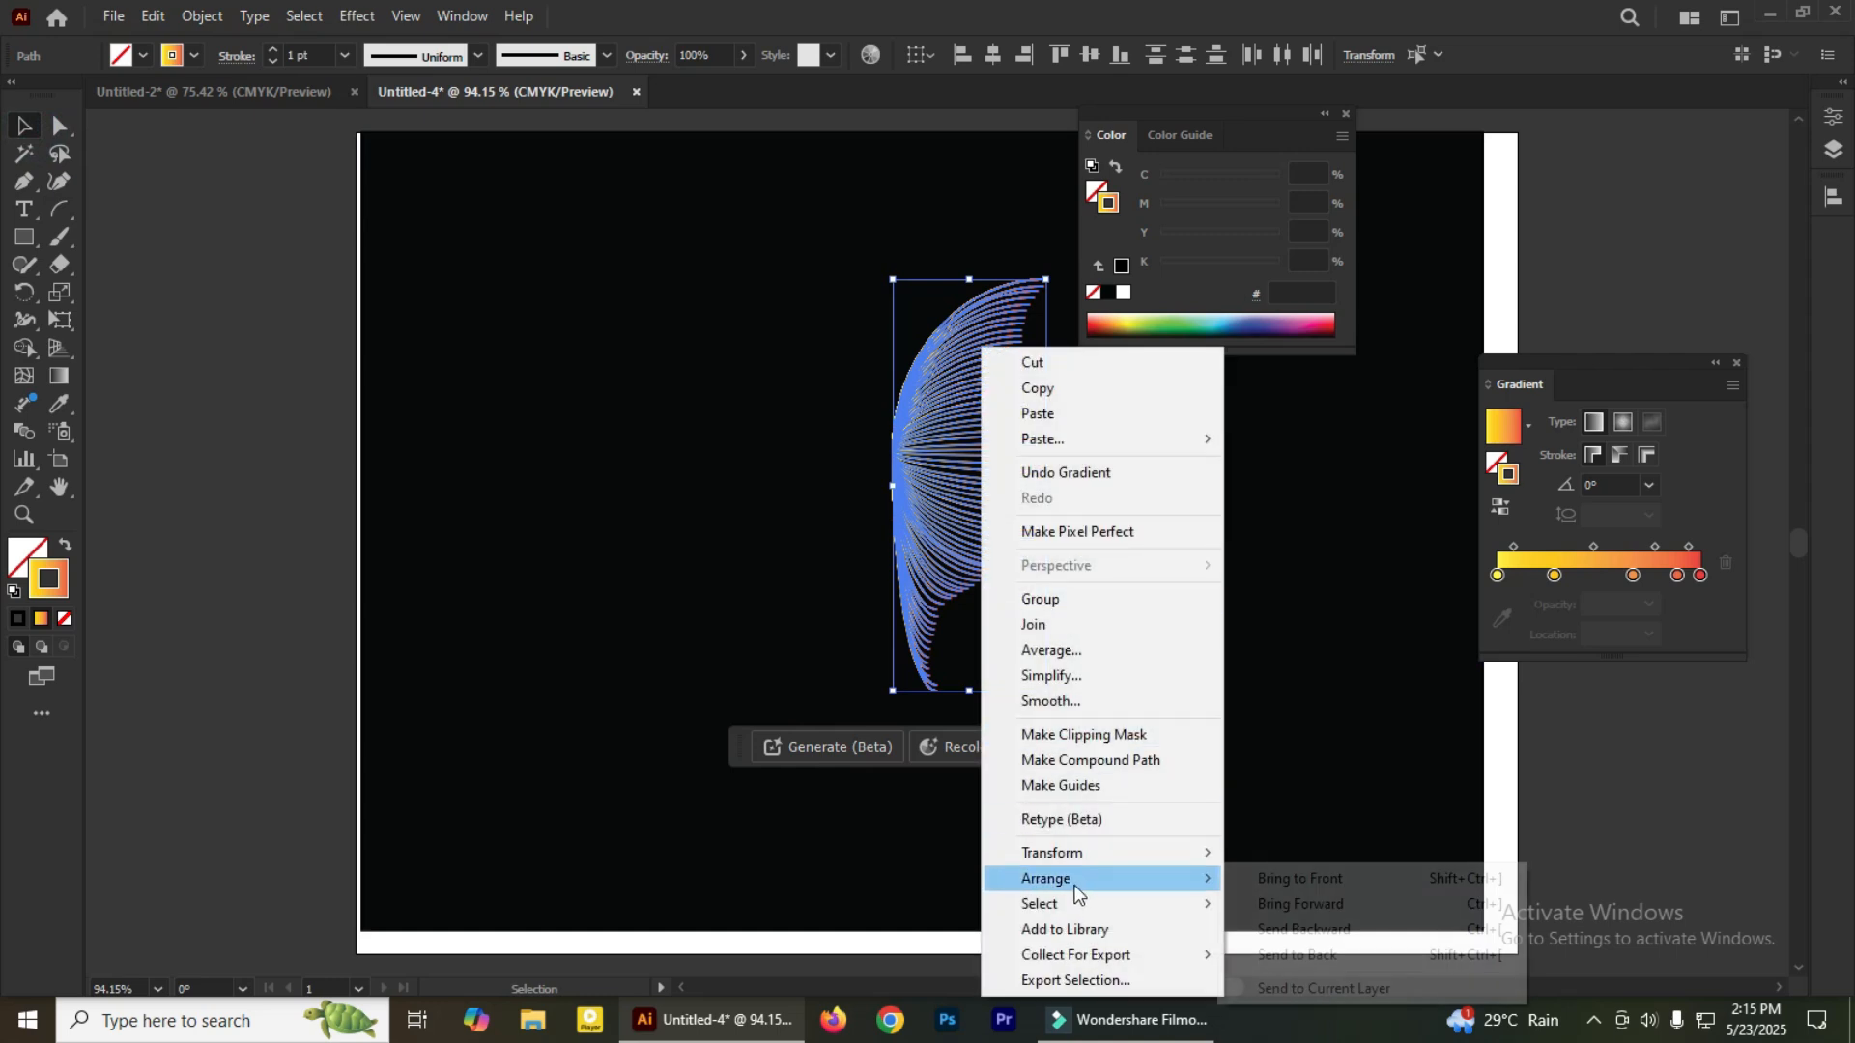
{"action": "mouse_move", "coordinate": [1076, 854]}
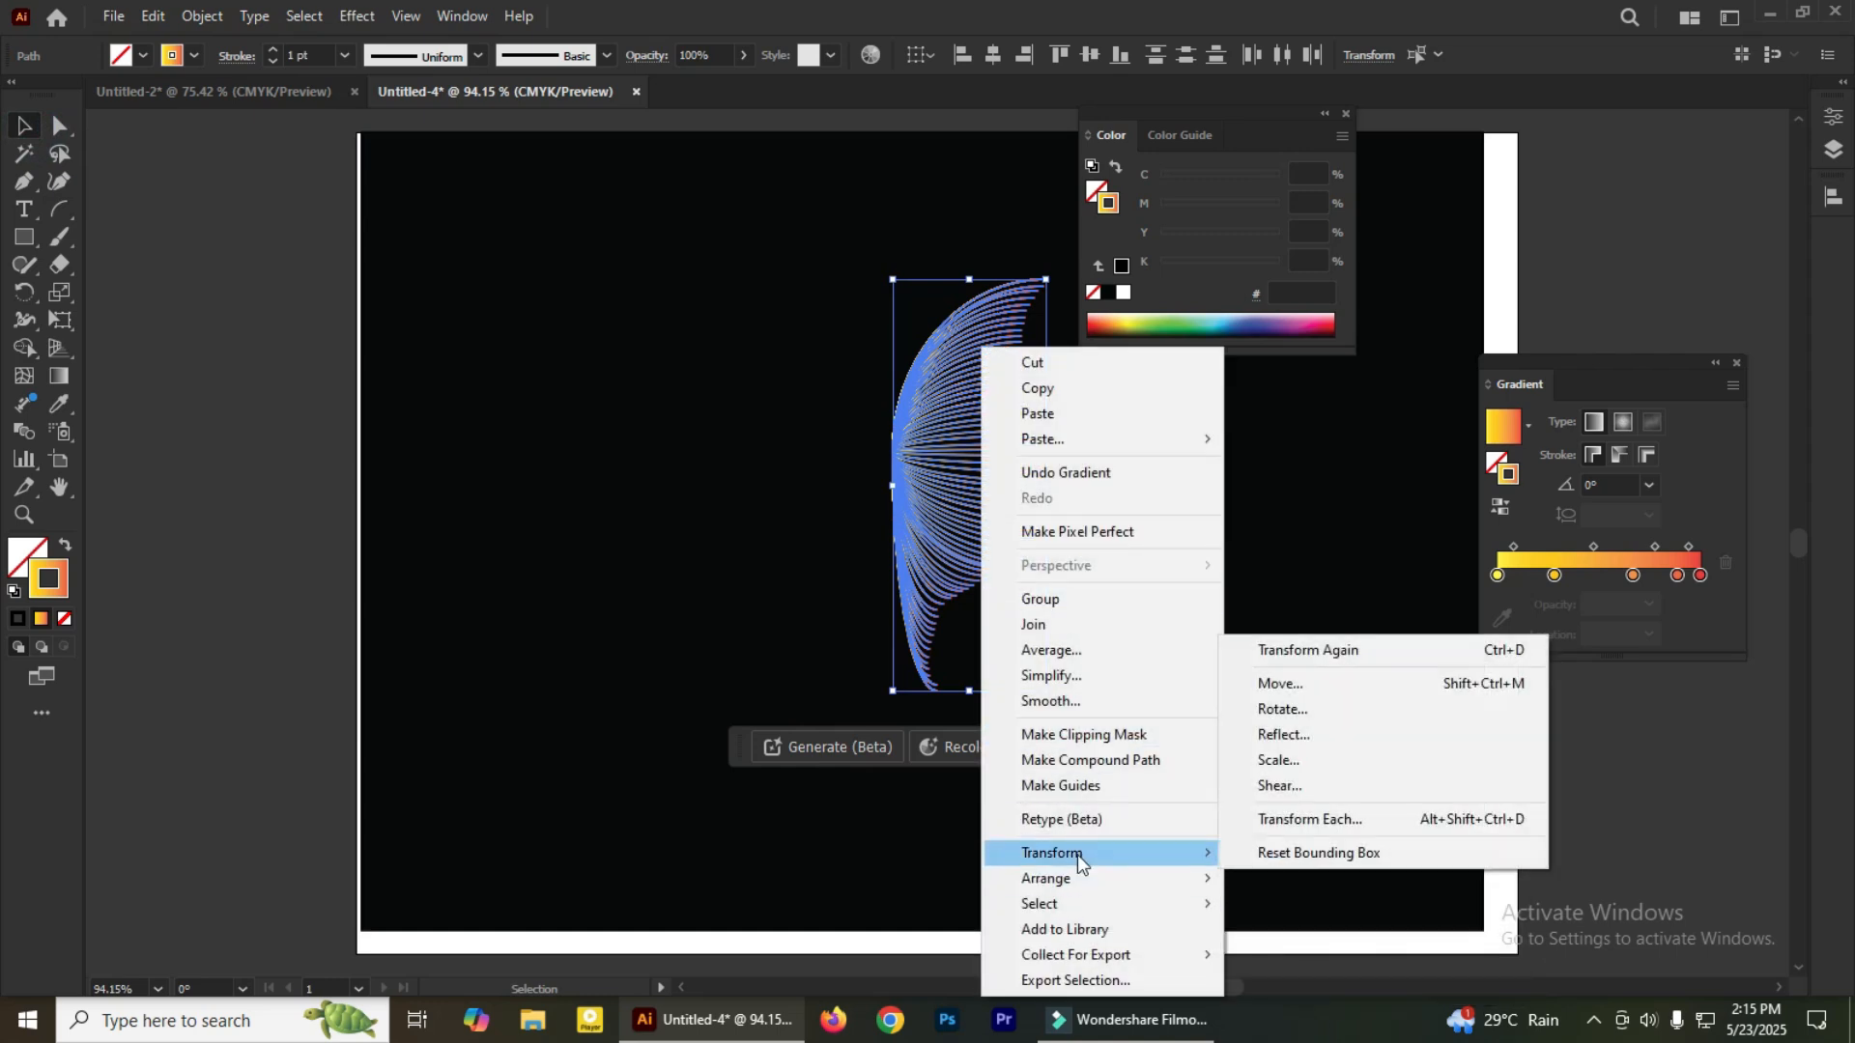
{"action": "left_click", "coordinate": [1333, 734]}
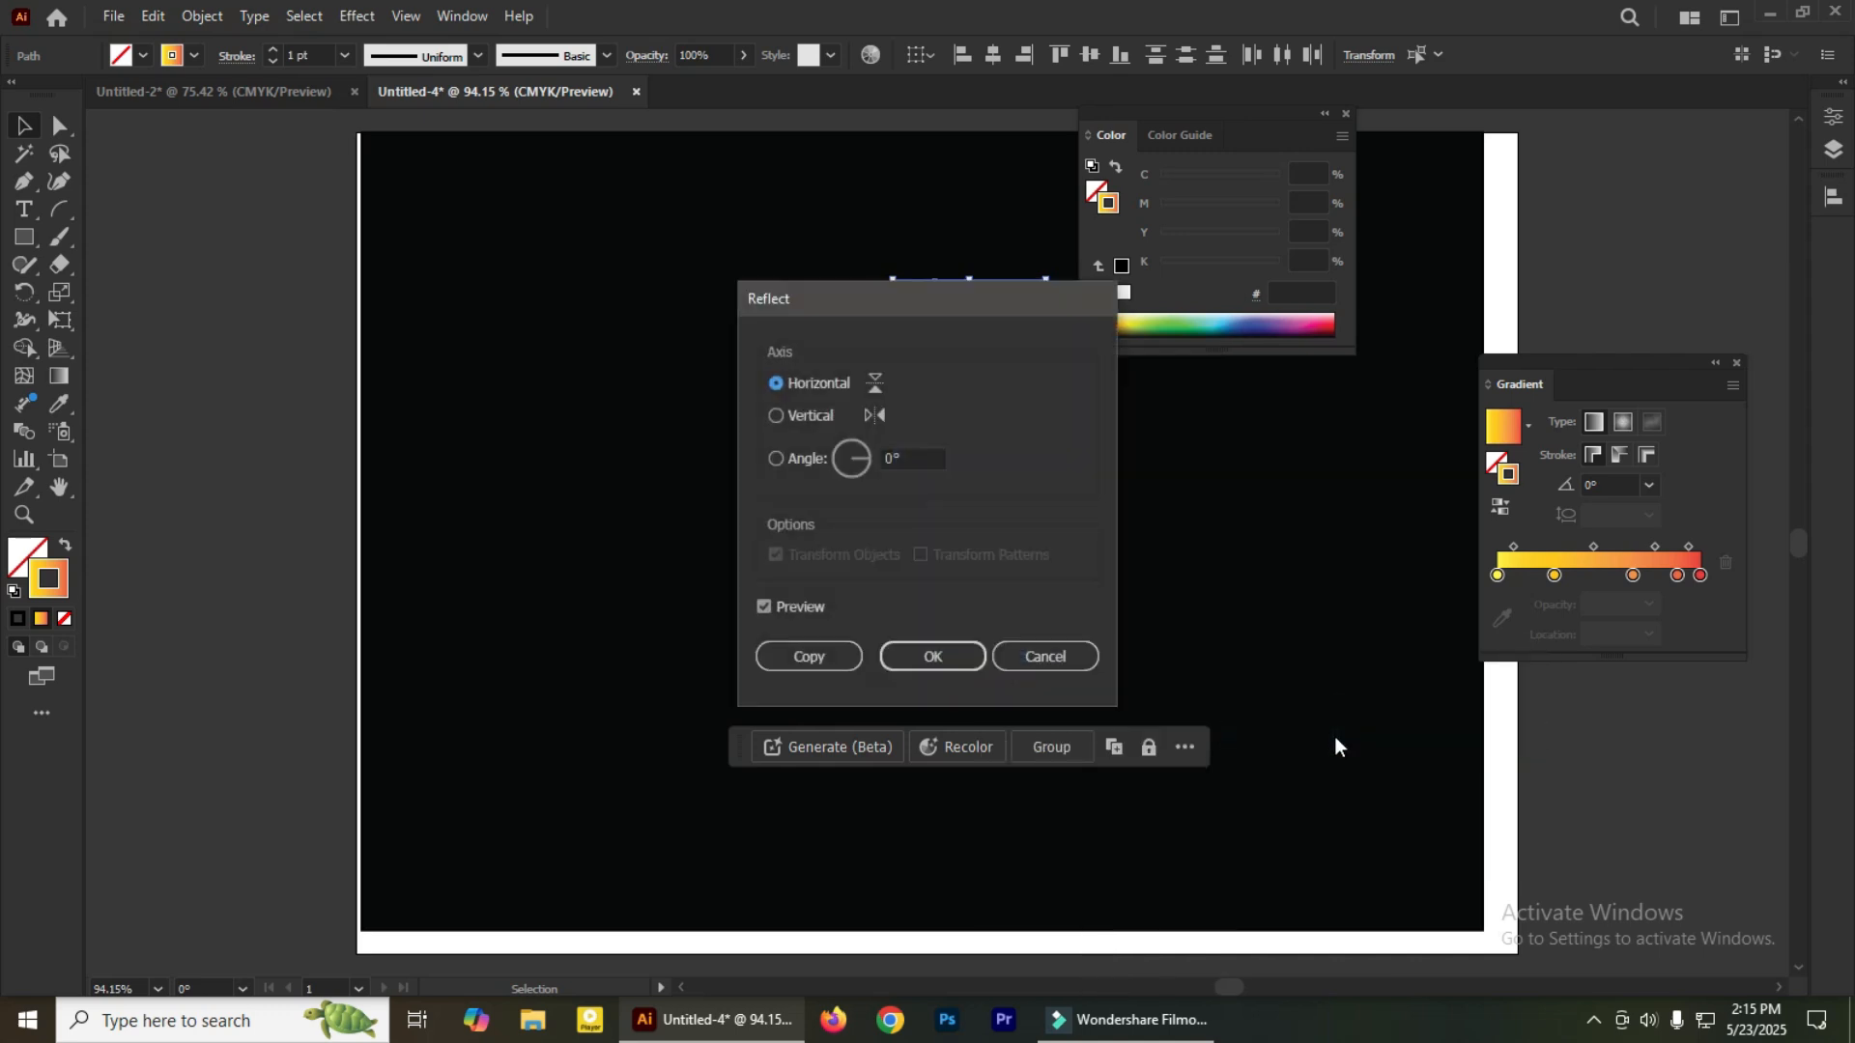
{"action": "left_click", "coordinate": [777, 417]}
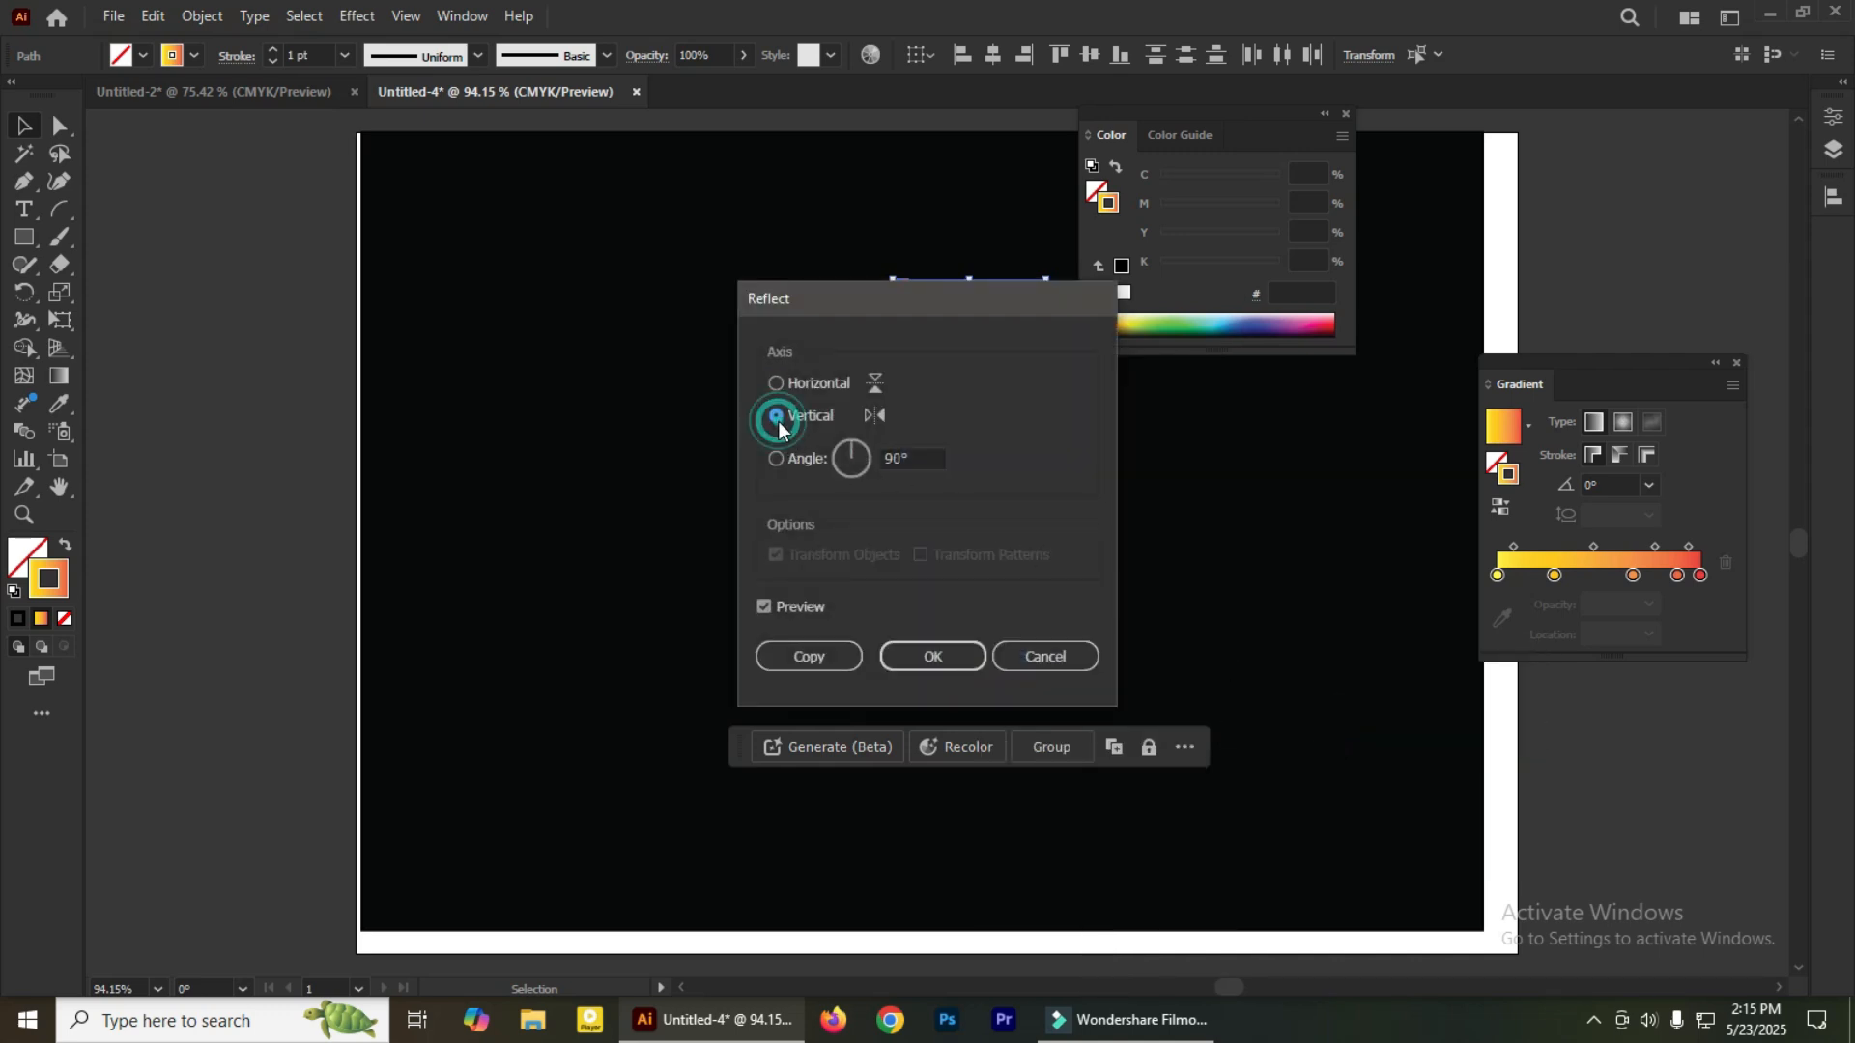
{"action": "left_click", "coordinate": [842, 653]}
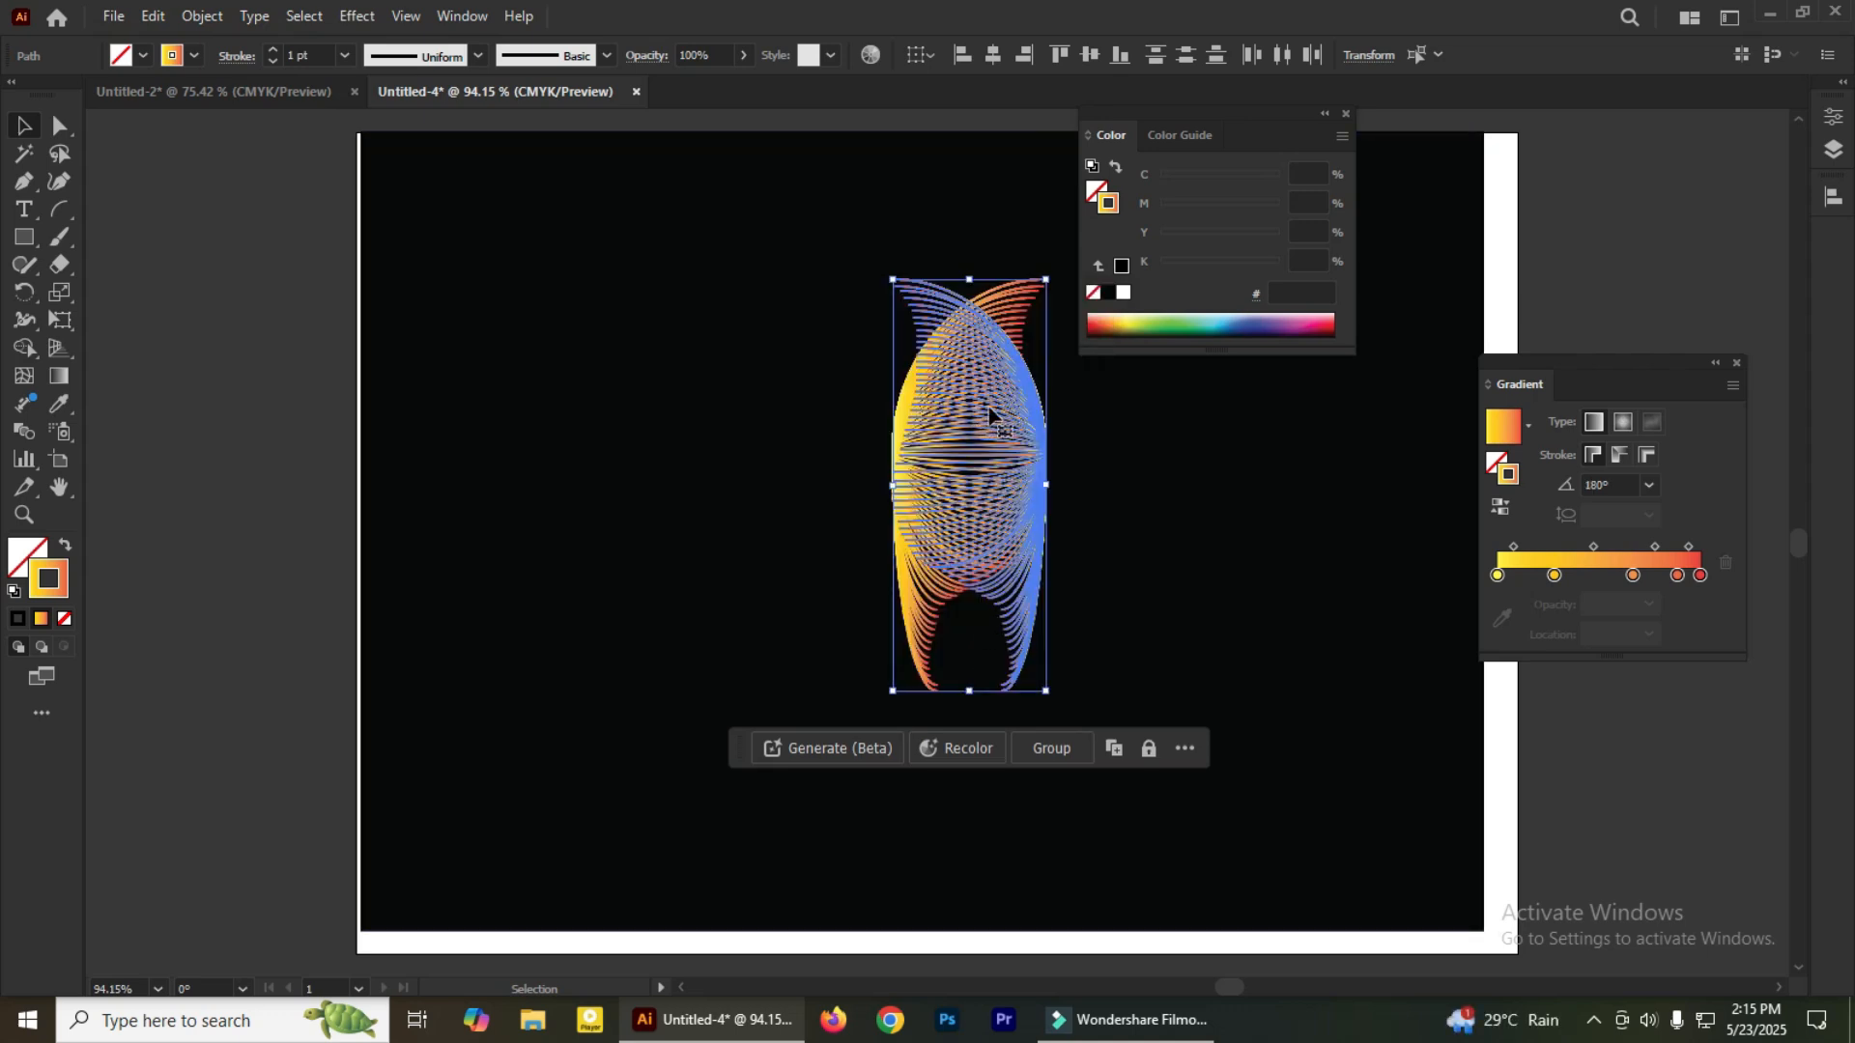
{"action": "left_click_drag", "start_coordinate": [1014, 423], "coordinate": [840, 425]}
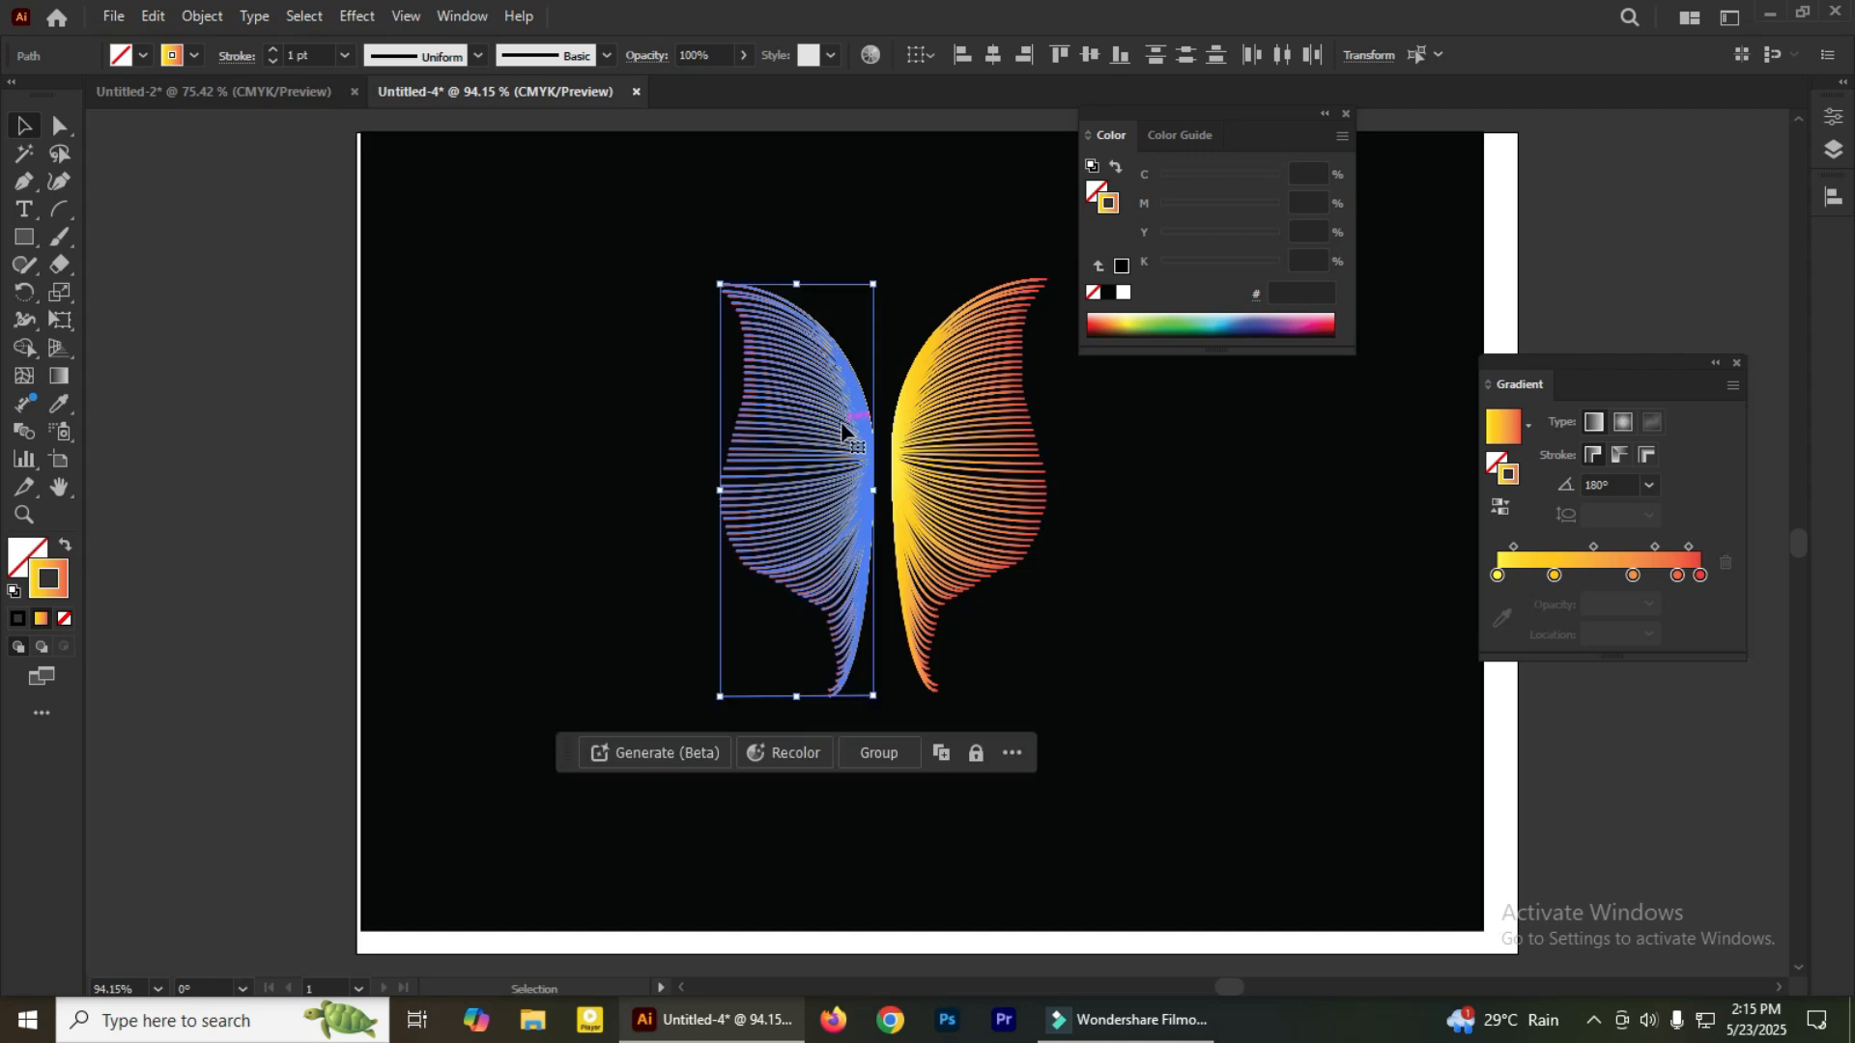
{"action": "left_click", "coordinate": [599, 396]}
Draw a thin vertical ellipse about 7.6 by 214 pt with the yellow-to-red gradient fill and place it between the wings as the body
{"action": "left_click", "coordinate": [36, 234]}
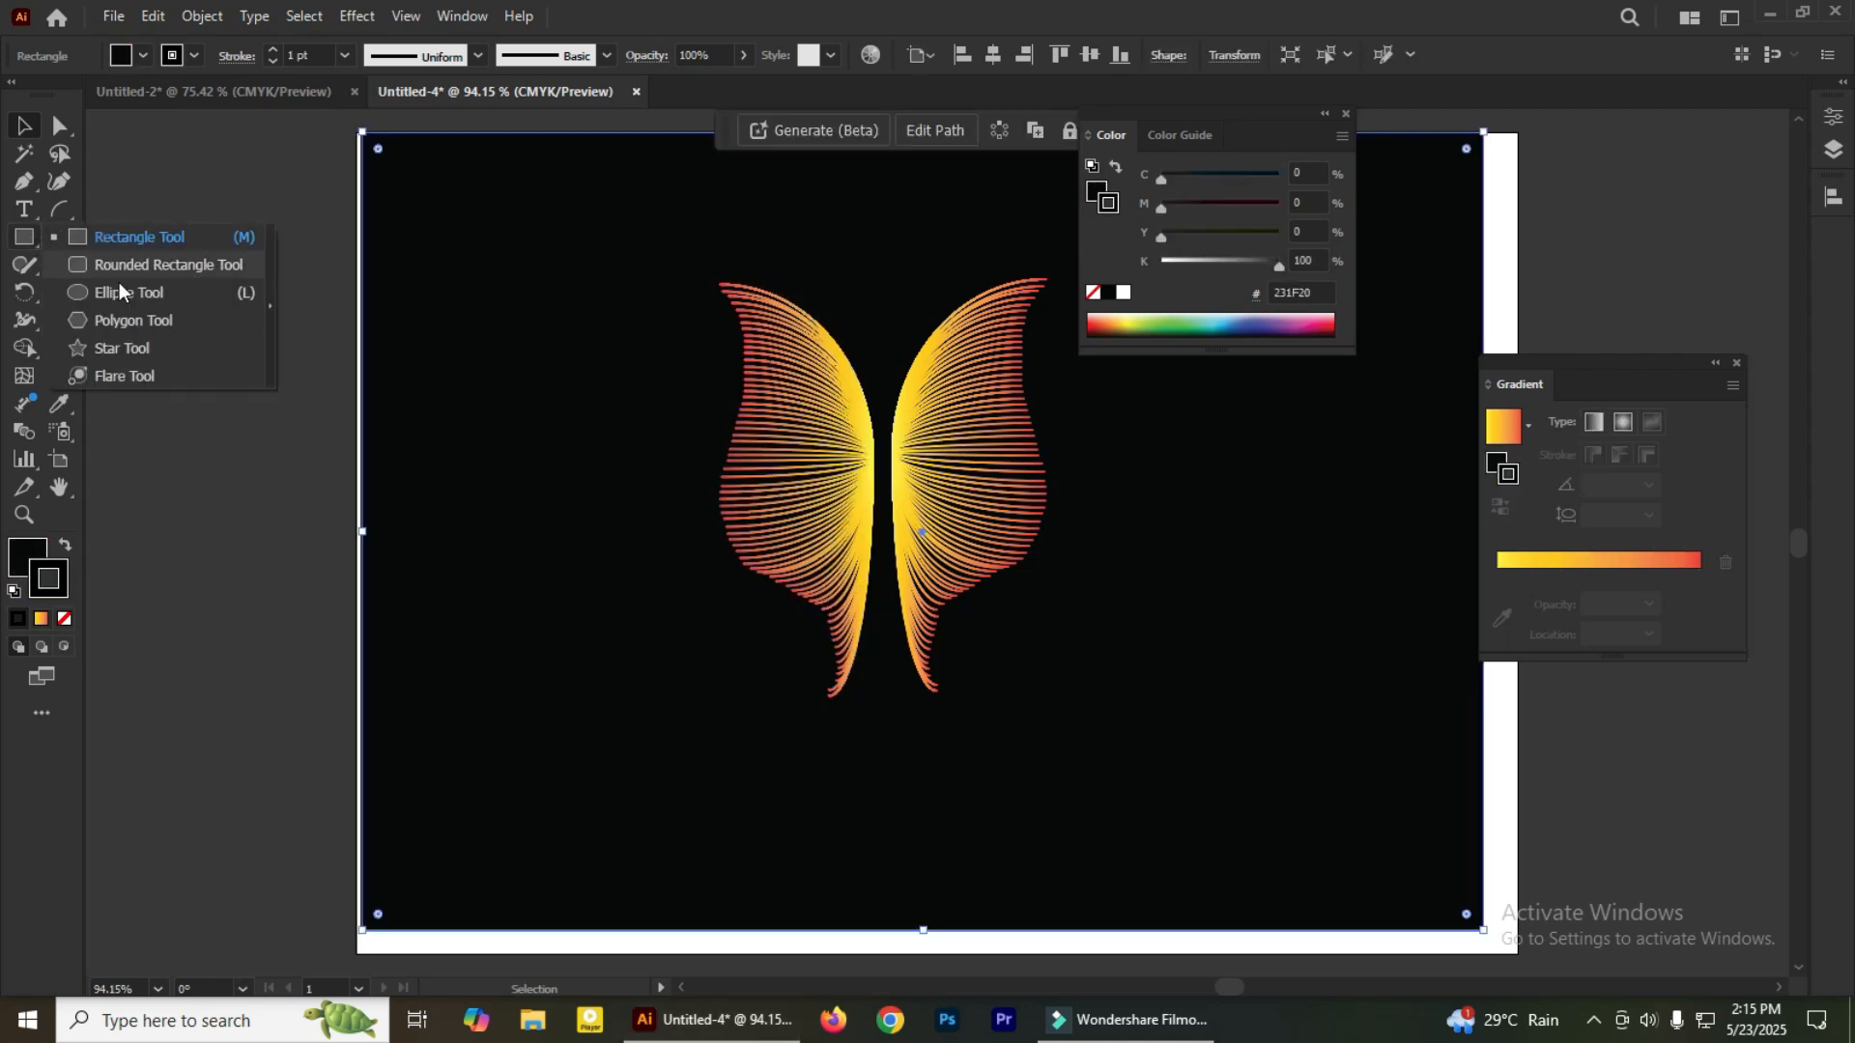
{"action": "left_click", "coordinate": [151, 293]}
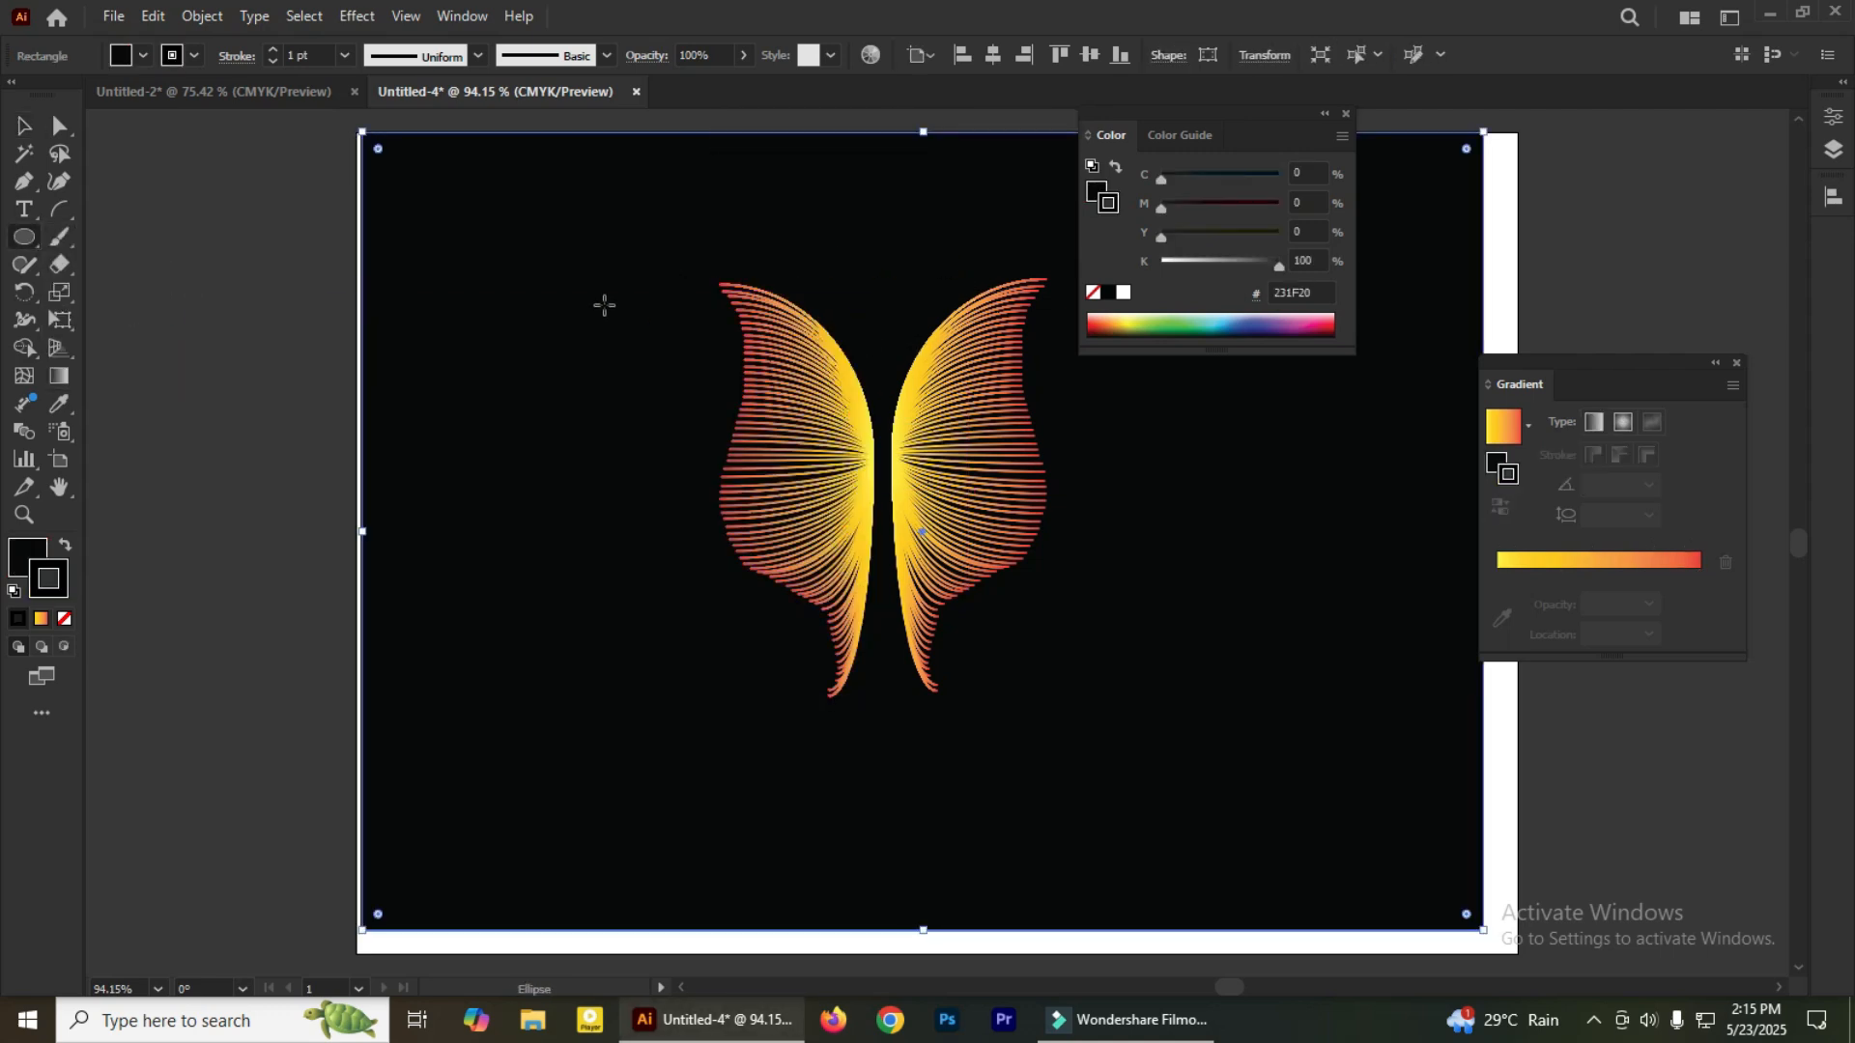
{"action": "left_click_drag", "start_coordinate": [509, 328], "coordinate": [521, 624]}
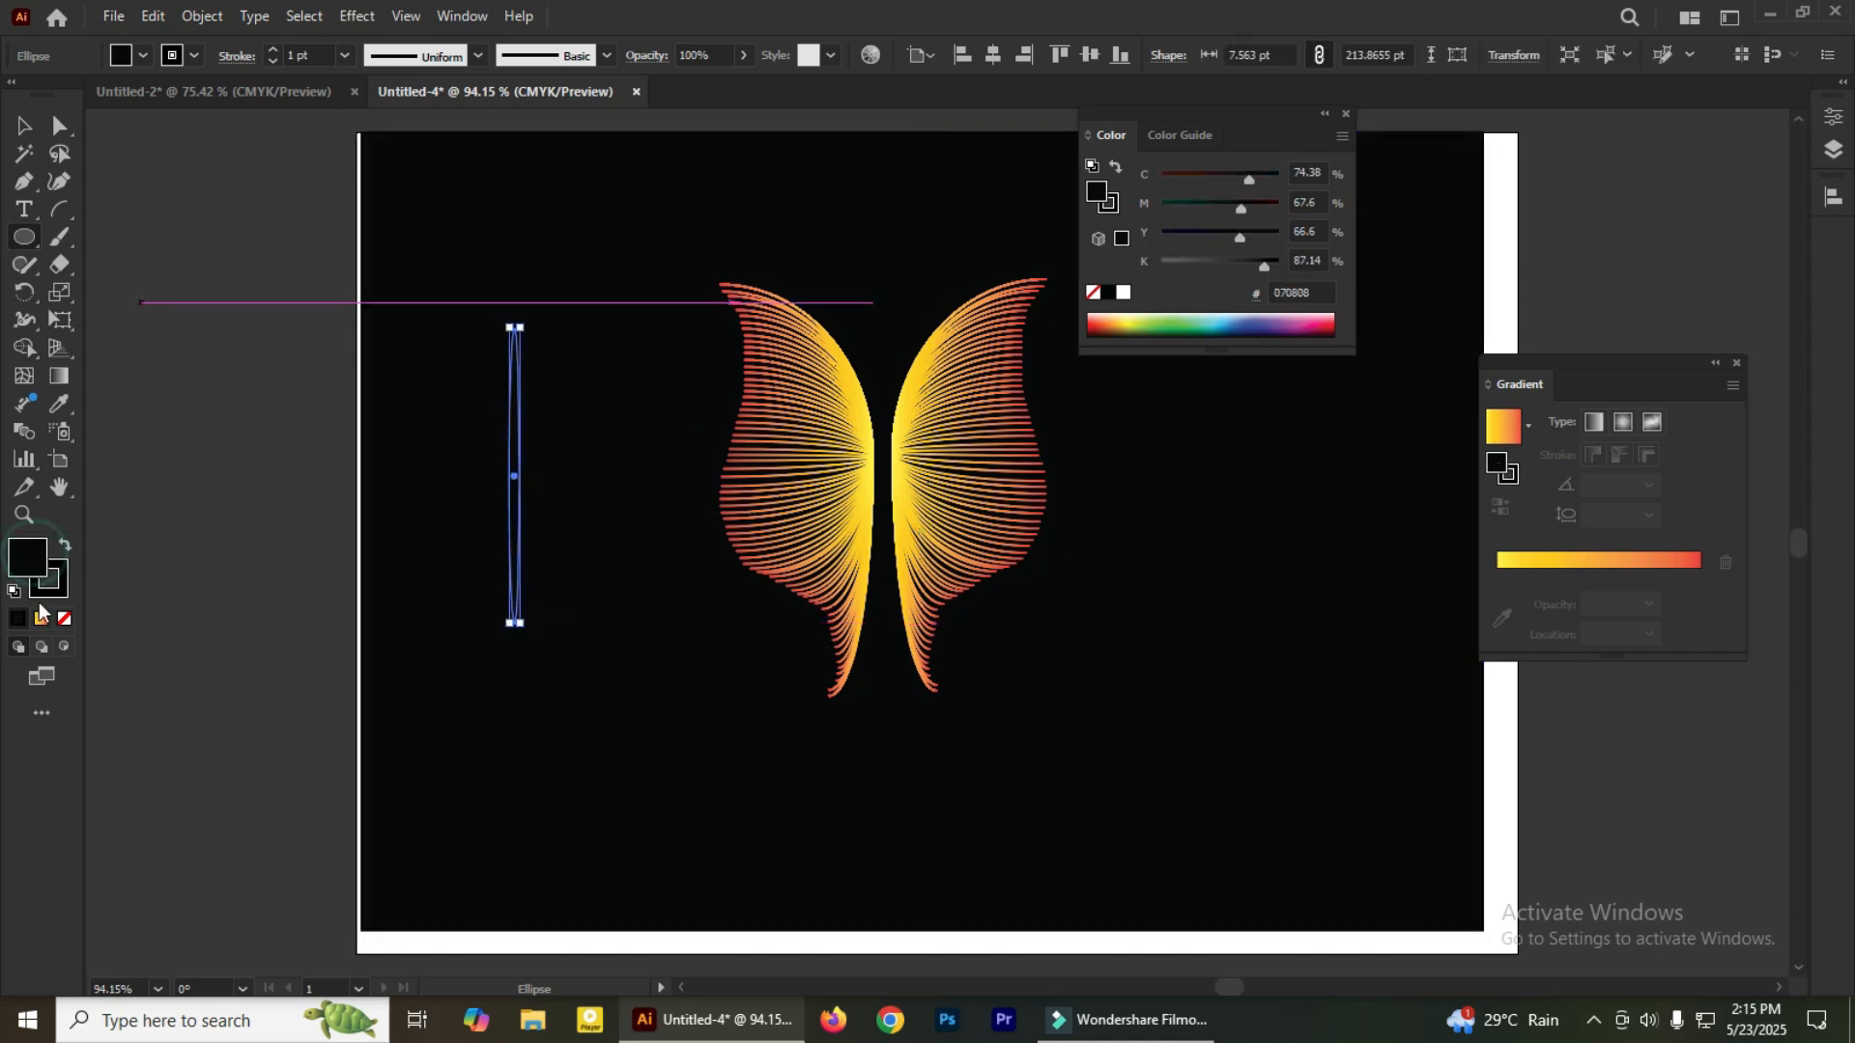
{"action": "left_click", "coordinate": [40, 615]}
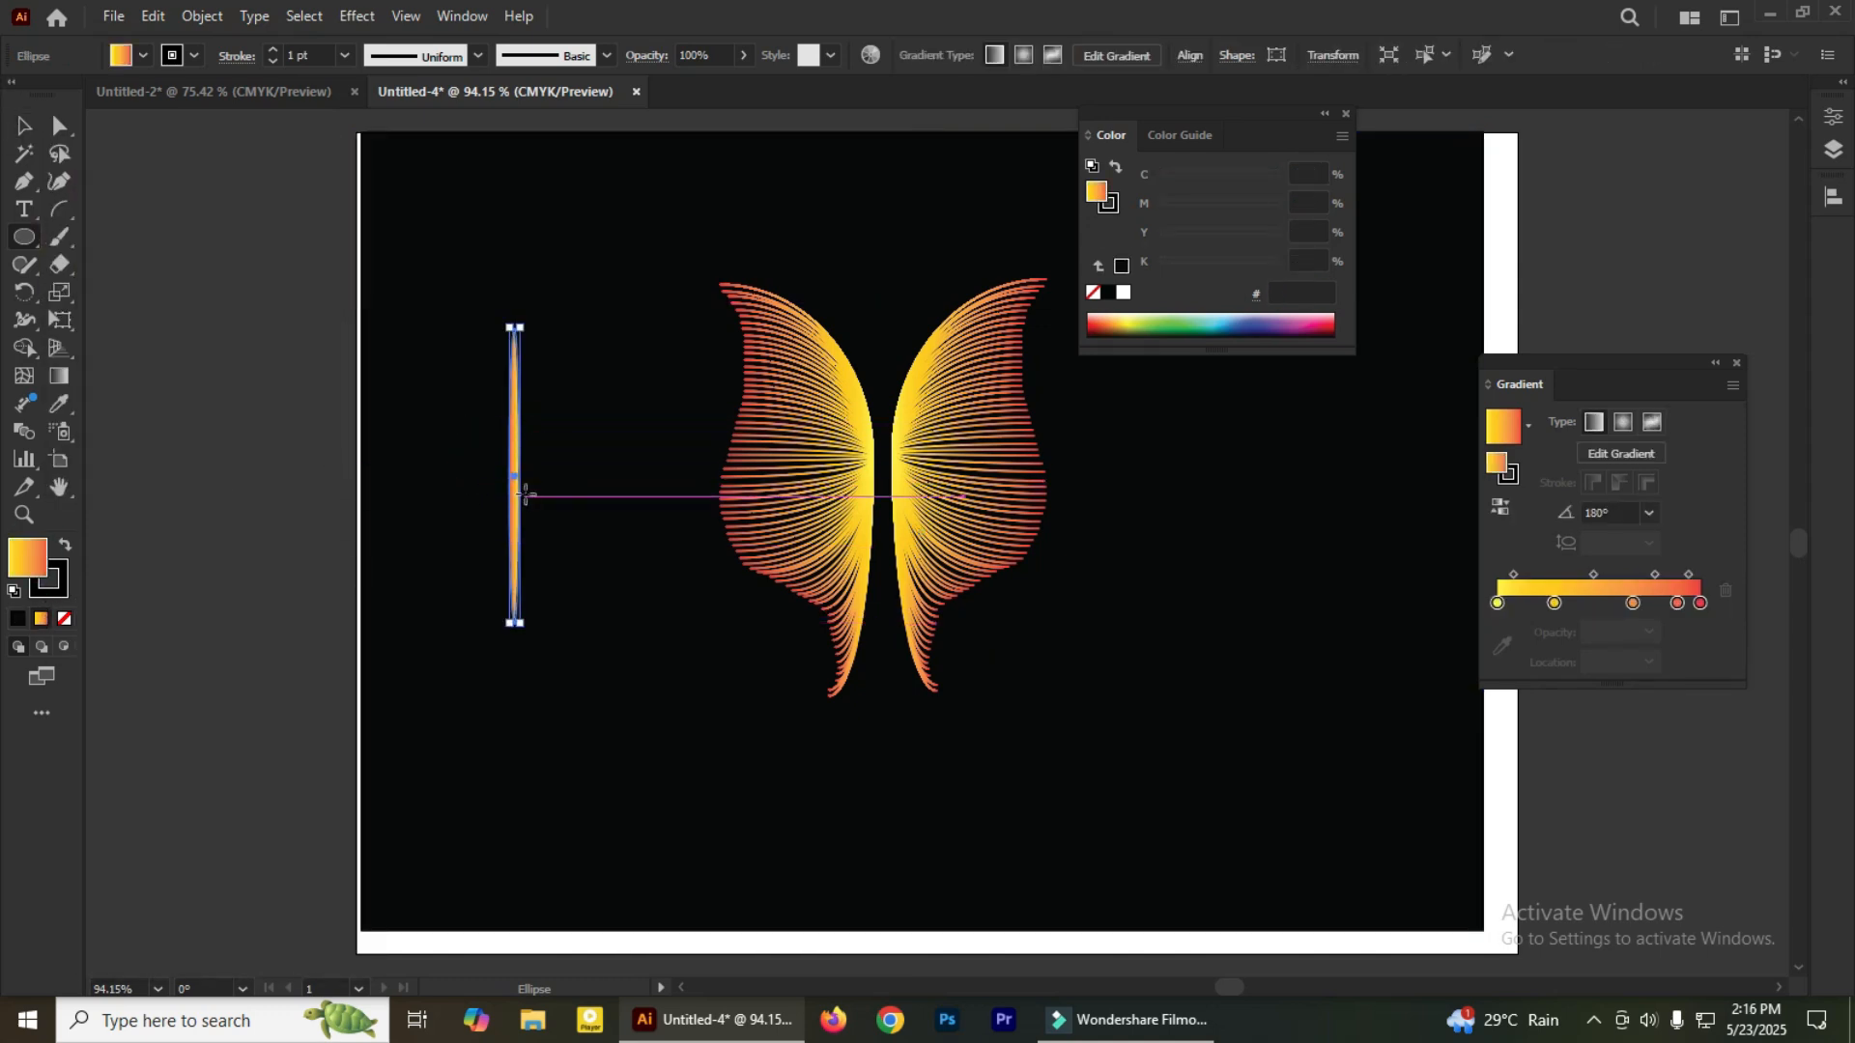
{"action": "left_click", "coordinate": [25, 125]}
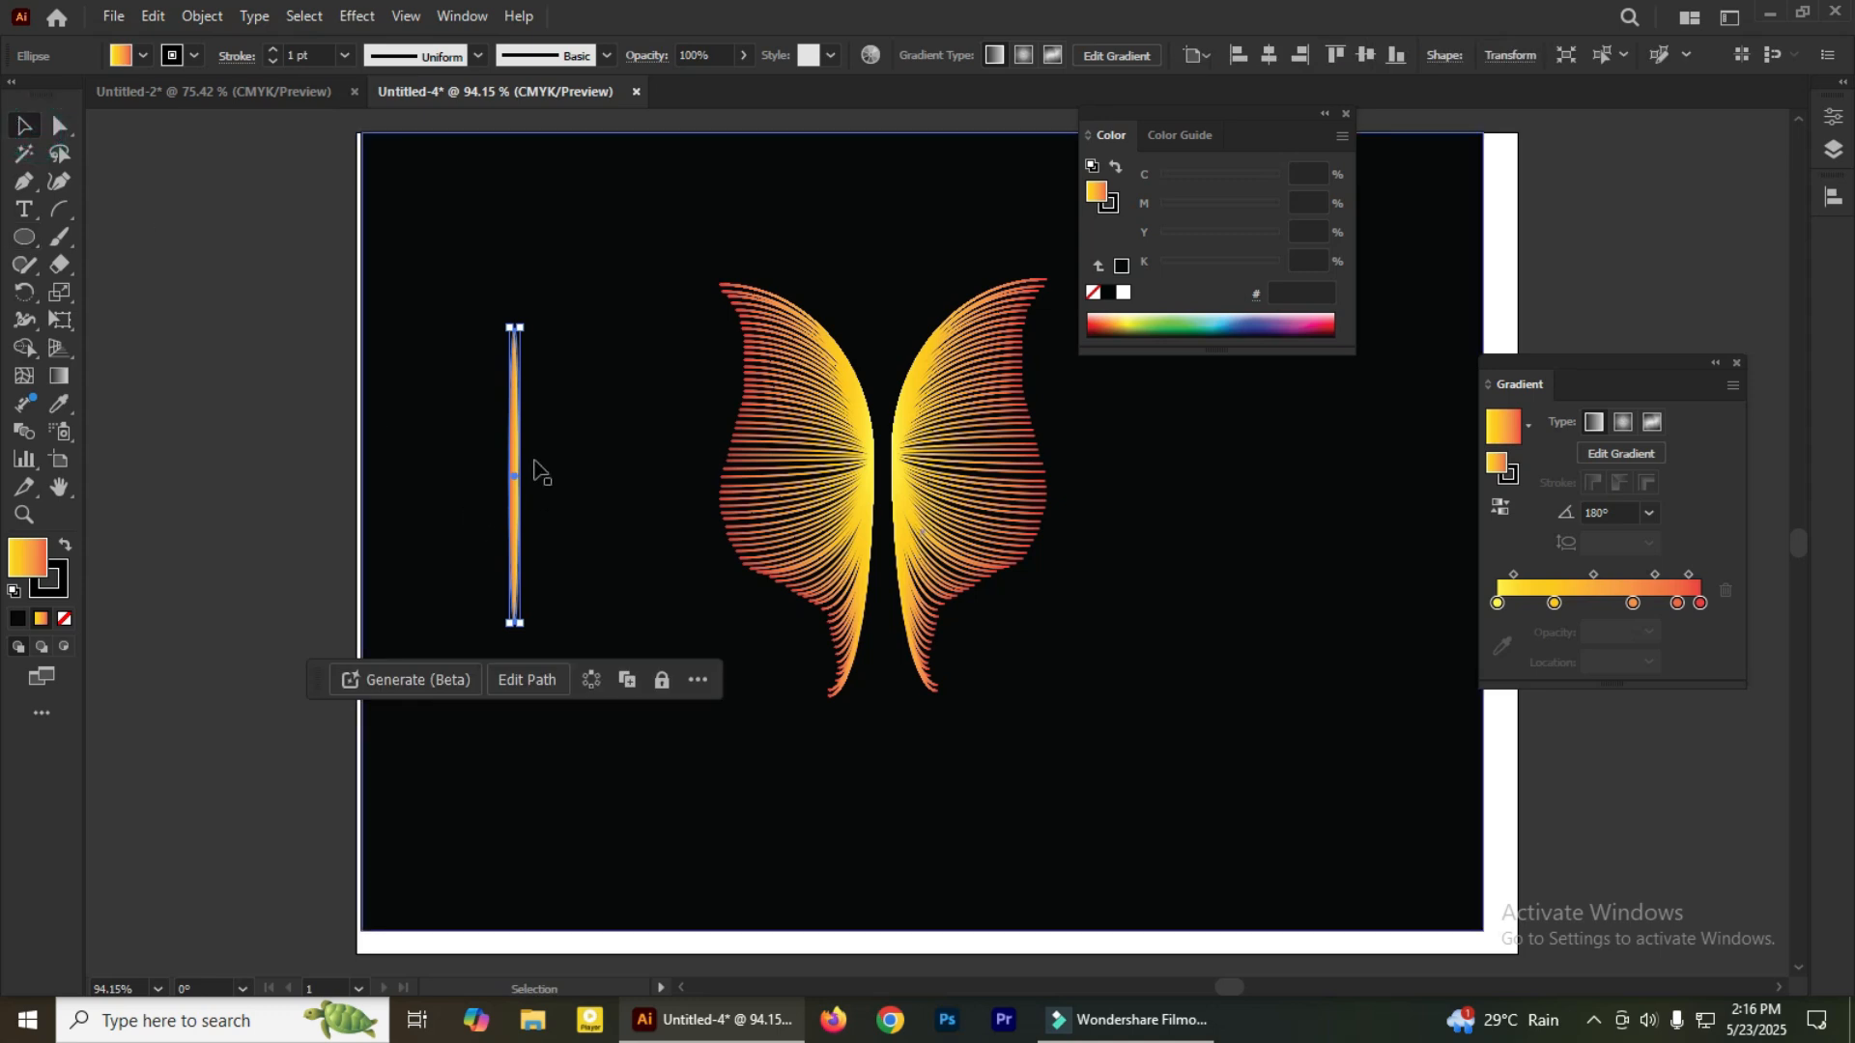
{"action": "left_click_drag", "start_coordinate": [515, 462], "coordinate": [883, 458]}
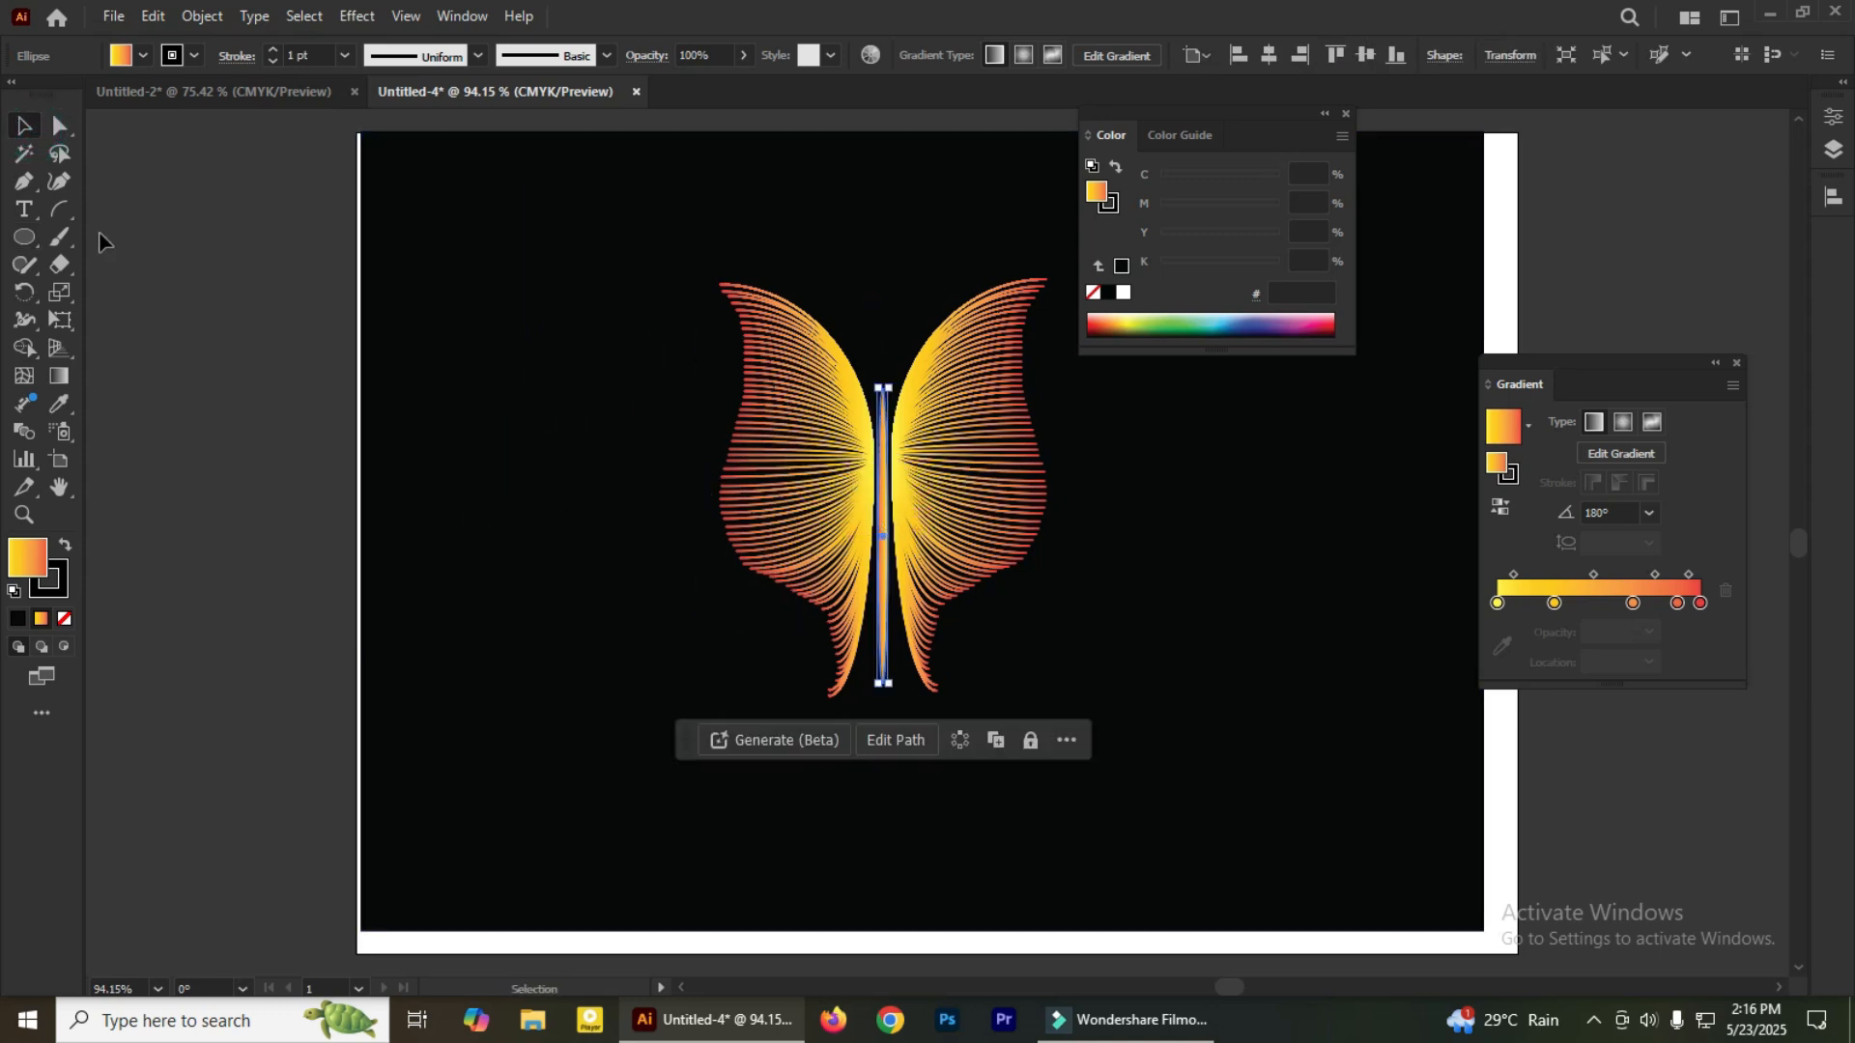
Draw a short arc curving up and right from the top of the body as an antenna and give it the yellow-to-red gradient stroke
{"action": "left_click_drag", "start_coordinate": [59, 214], "coordinate": [145, 235]}
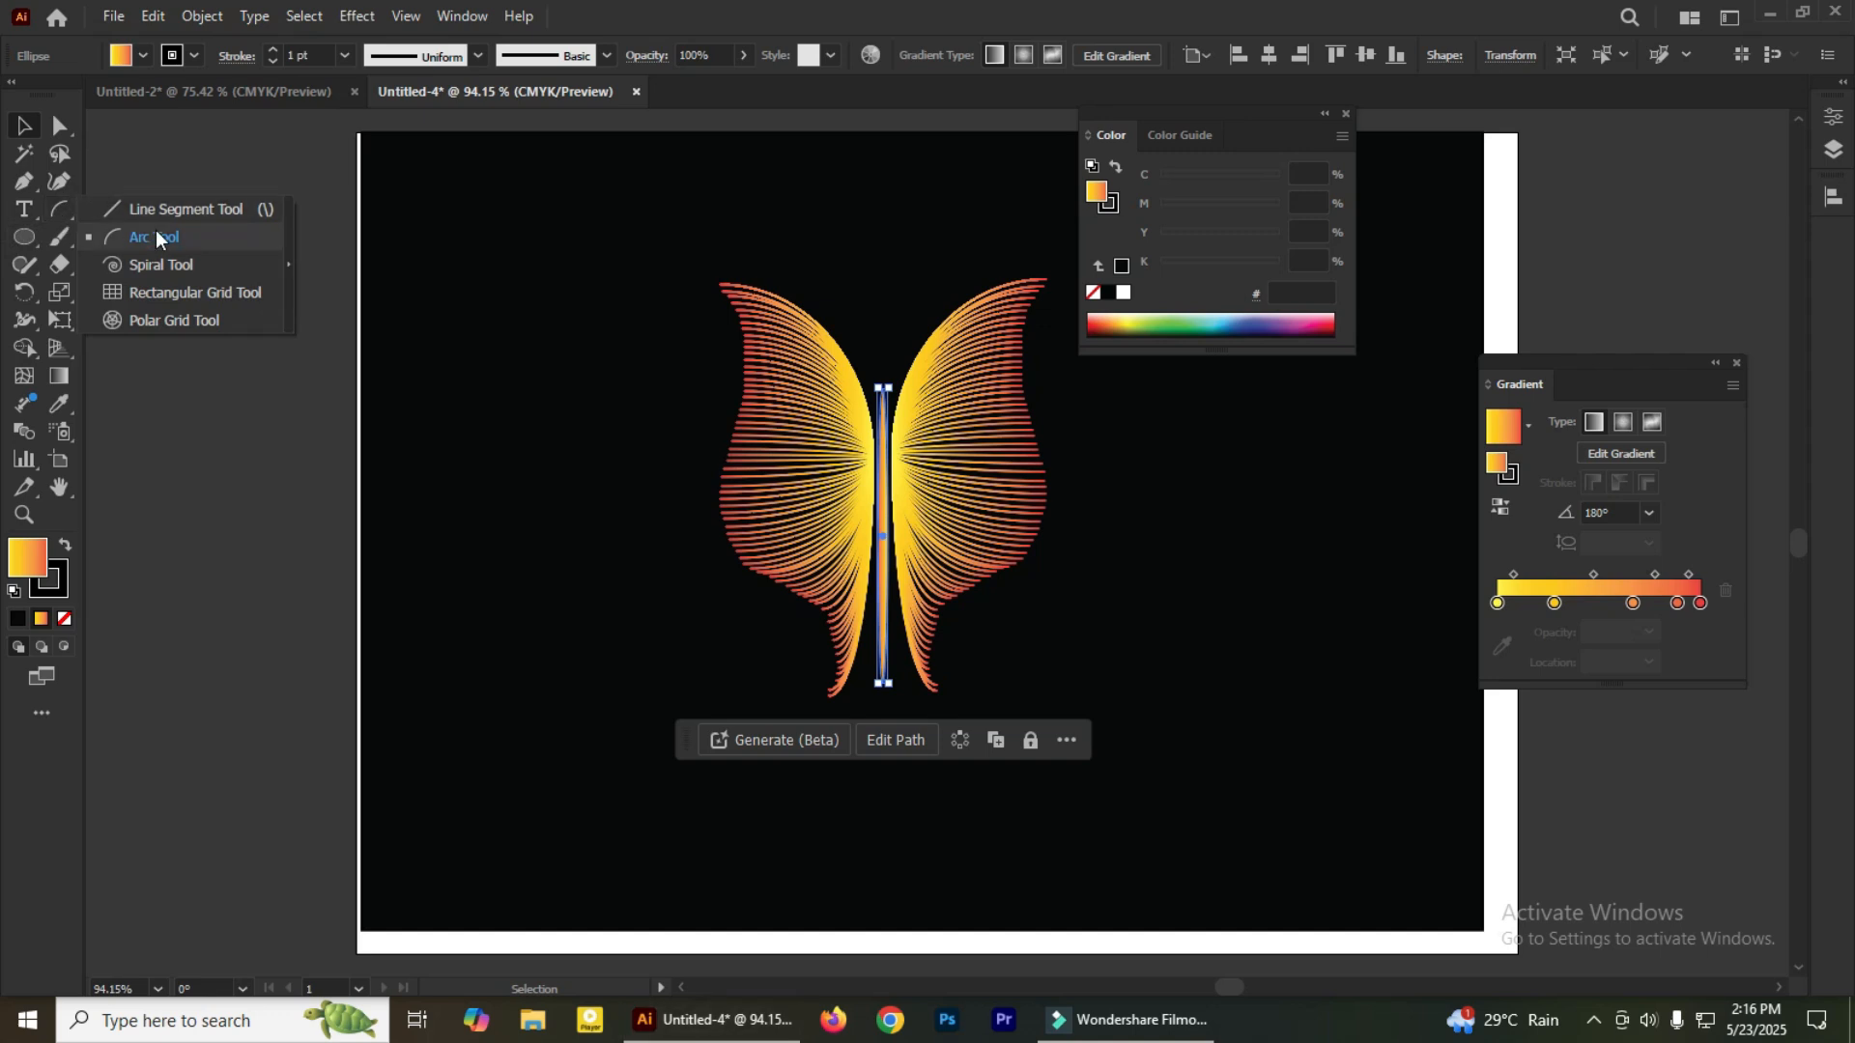
{"action": "left_click_drag", "start_coordinate": [882, 408], "coordinate": [908, 336]}
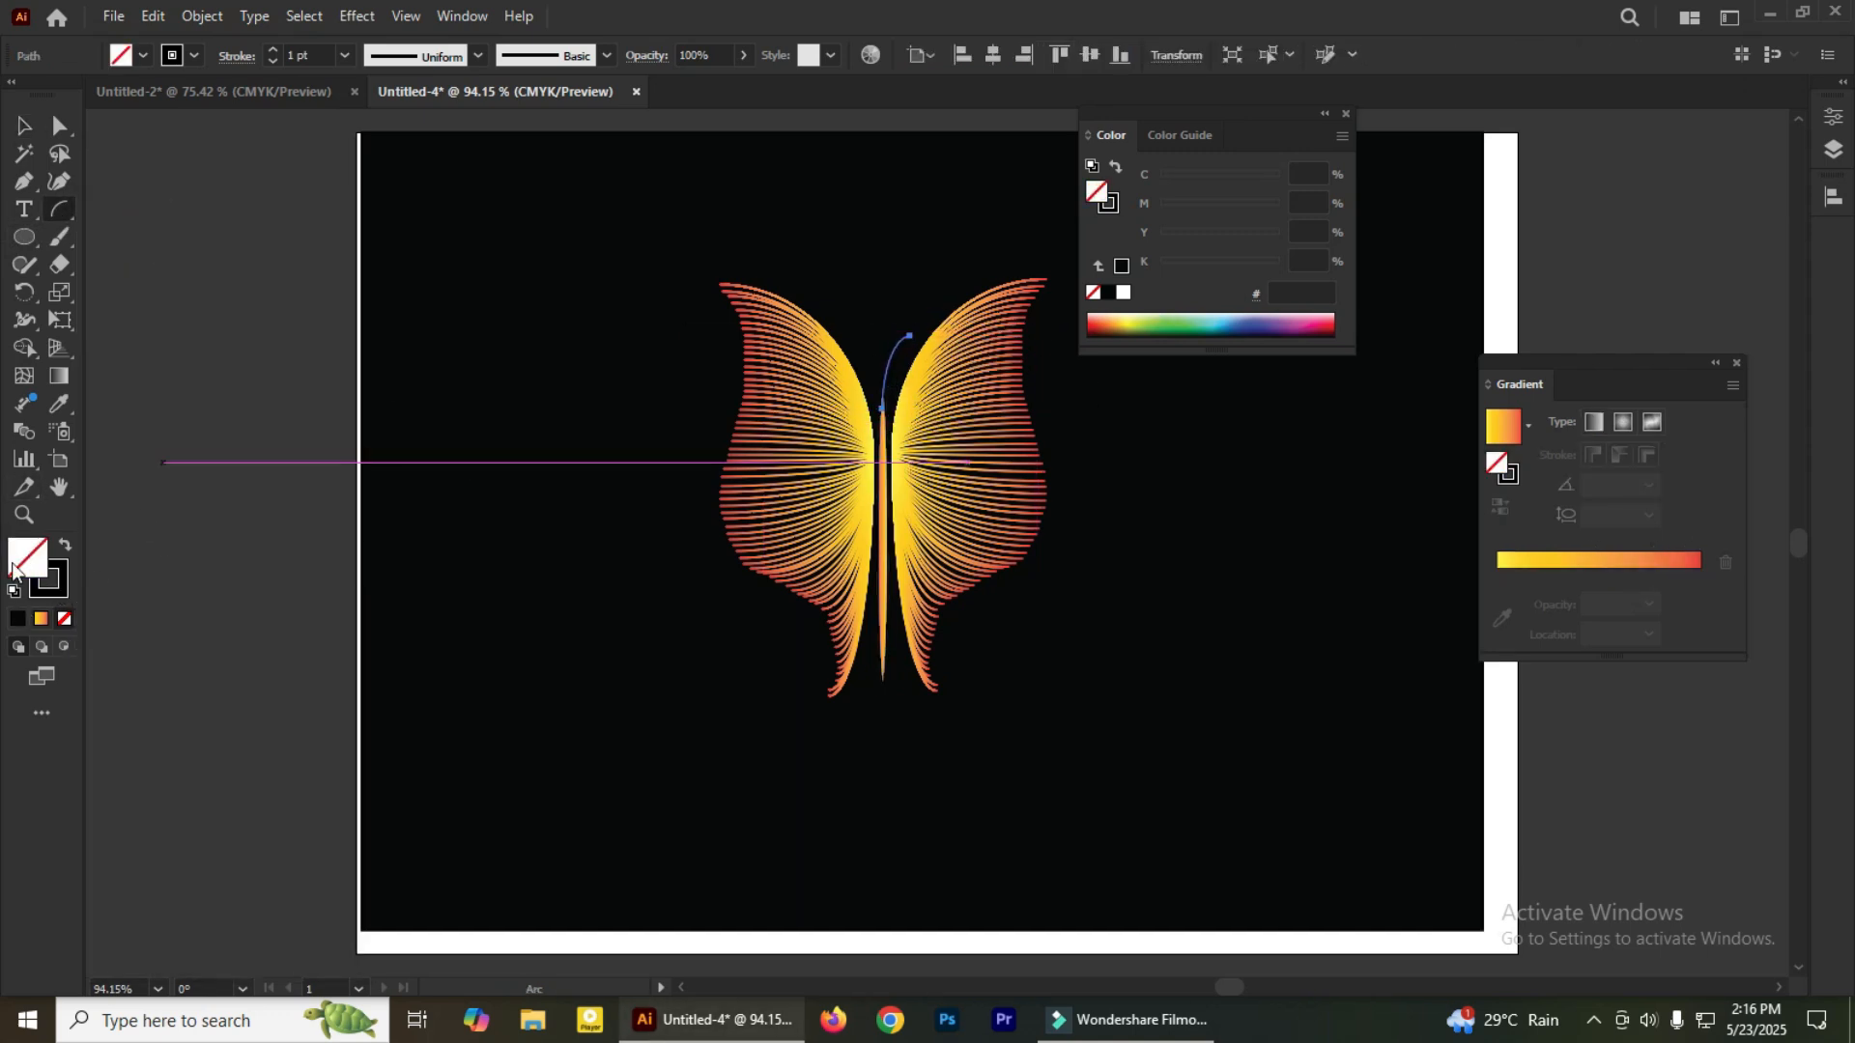
{"action": "left_click", "coordinate": [55, 587]}
{"action": "left_click", "coordinate": [41, 619]}
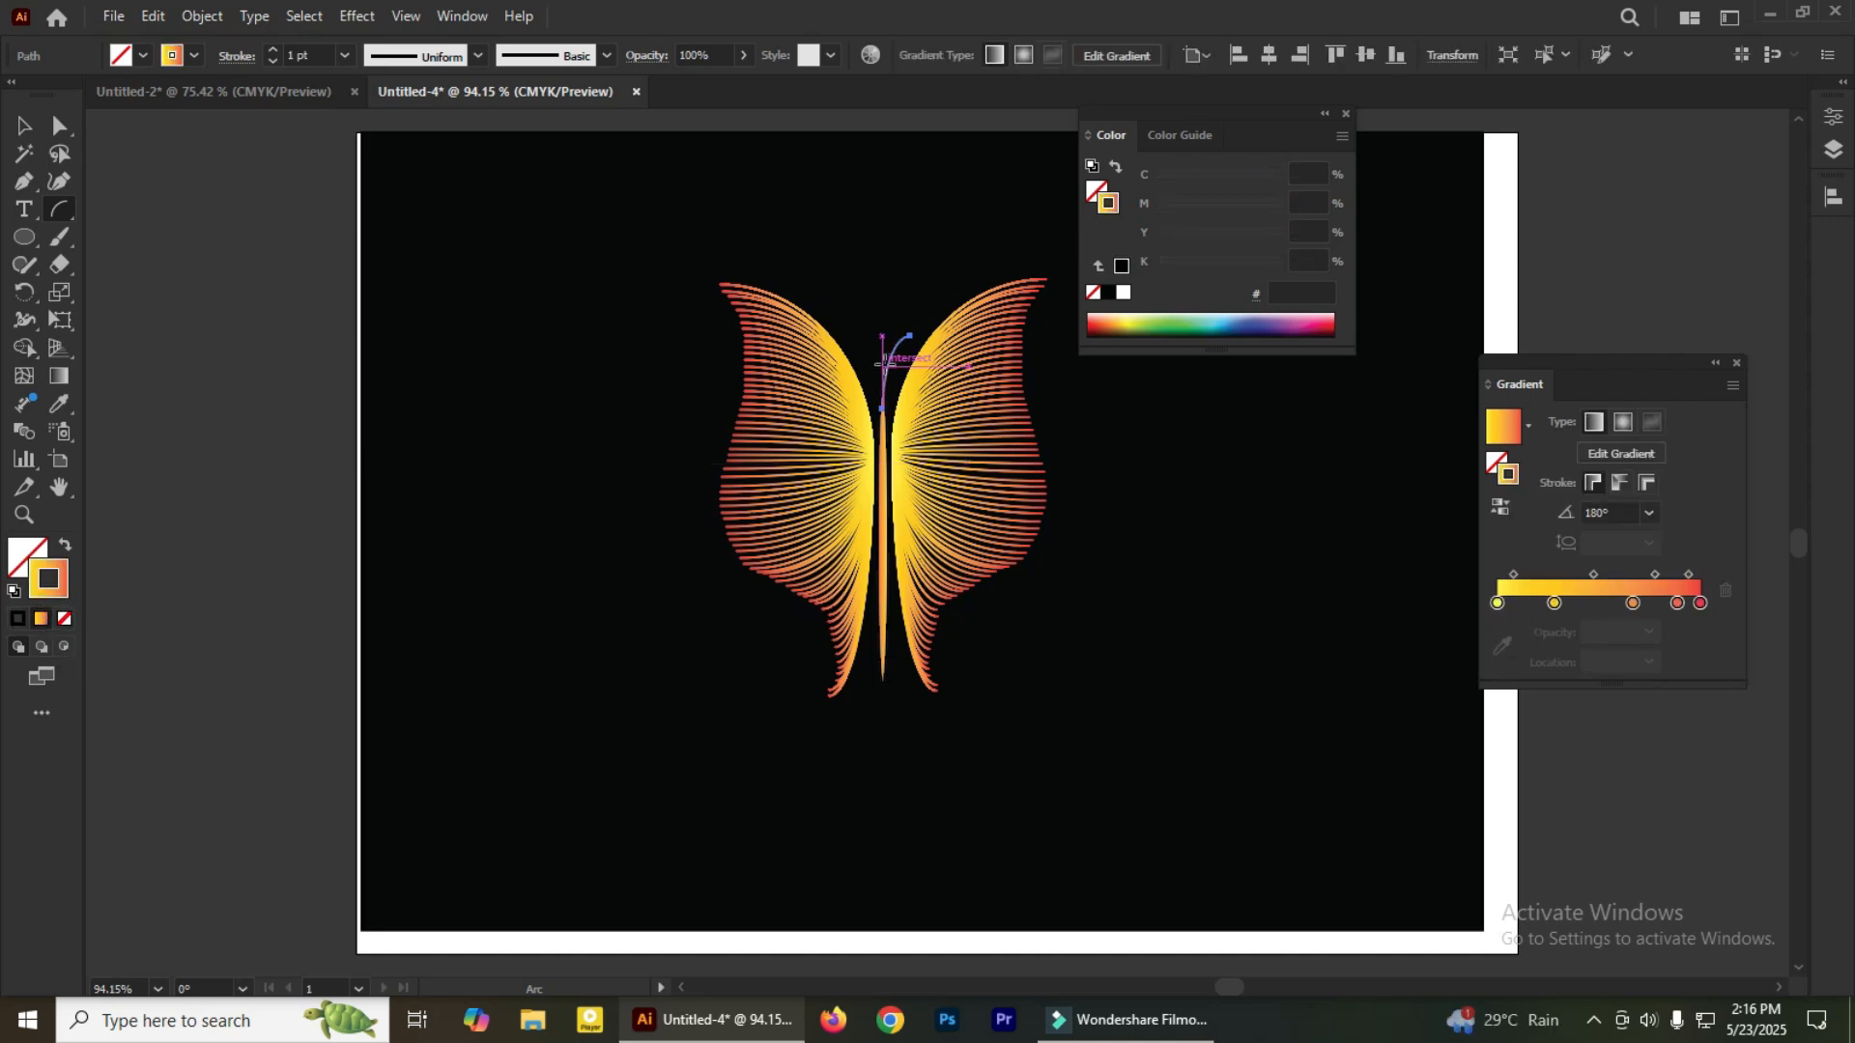
Set the end arrowhead of the right antenna's stroke to the solid dot, Arrow 21
{"action": "left_click", "coordinate": [471, 19]}
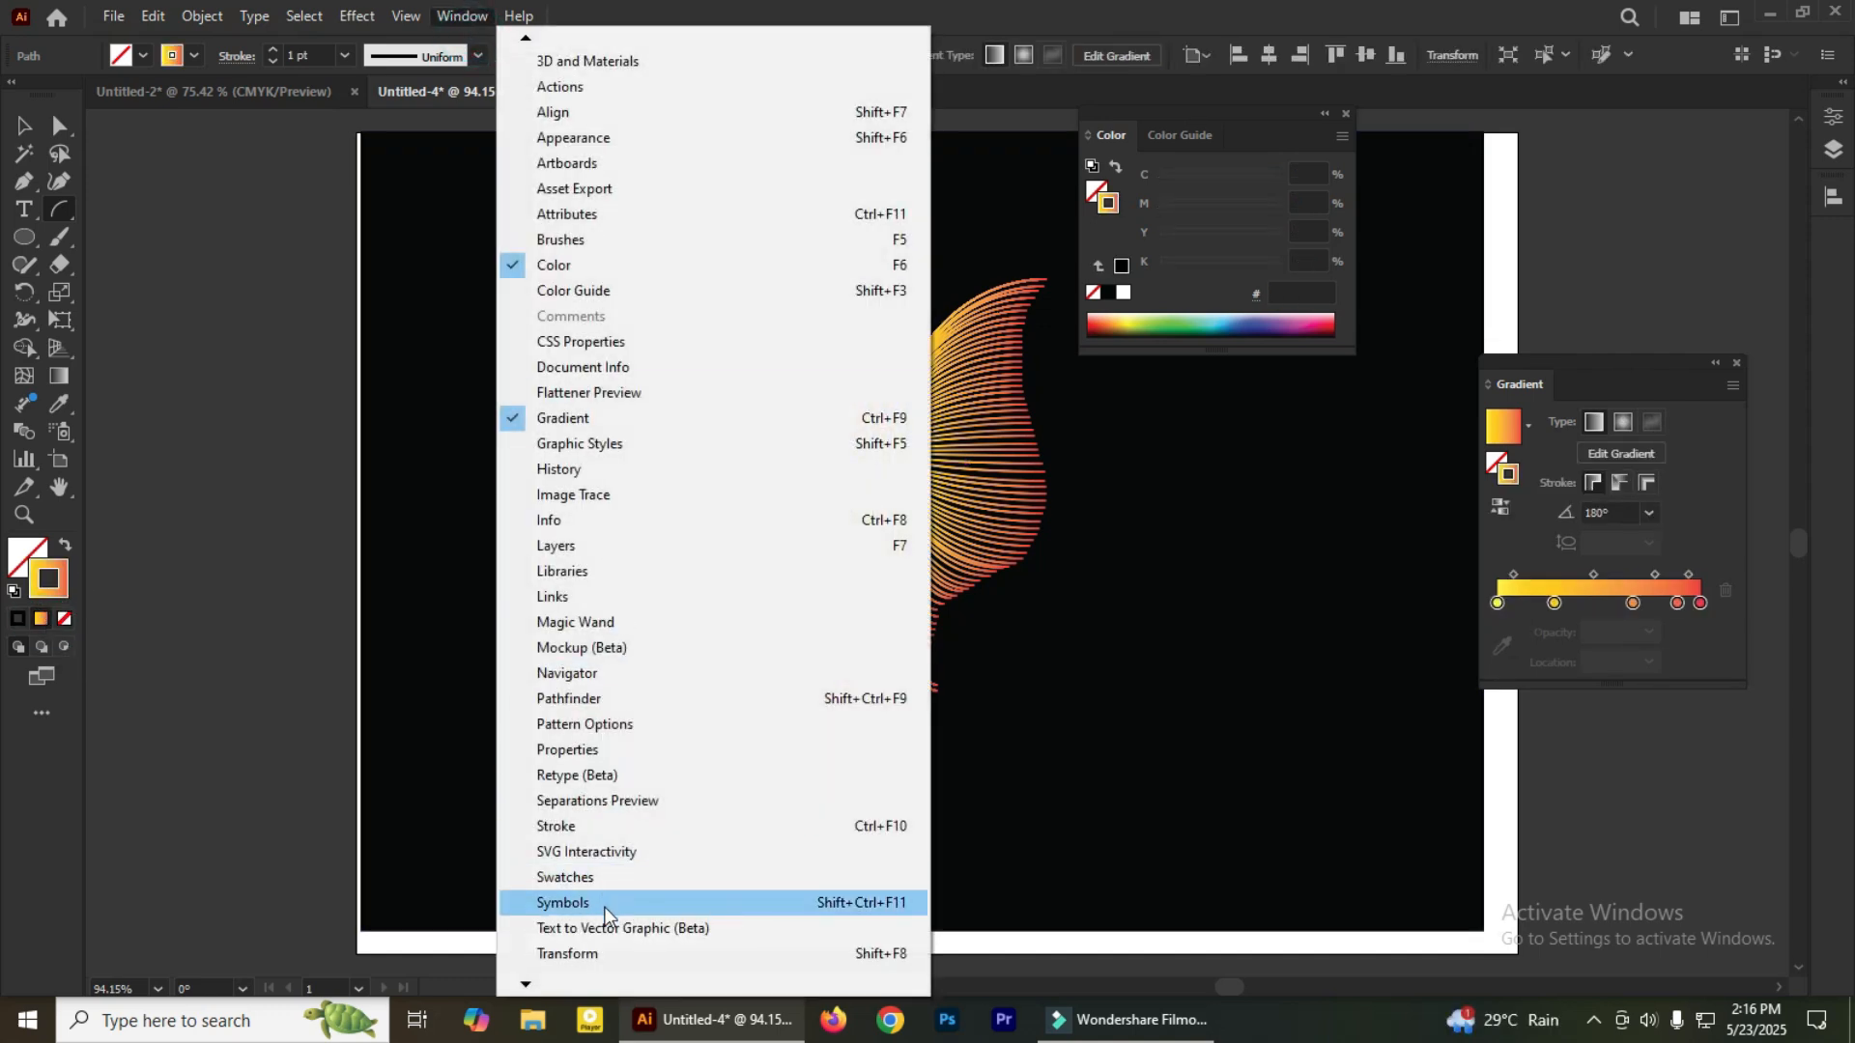
{"action": "scroll", "coordinate": [609, 902], "scroll_direction": "down", "scroll_amount": 4}
{"action": "left_click", "coordinate": [559, 726]}
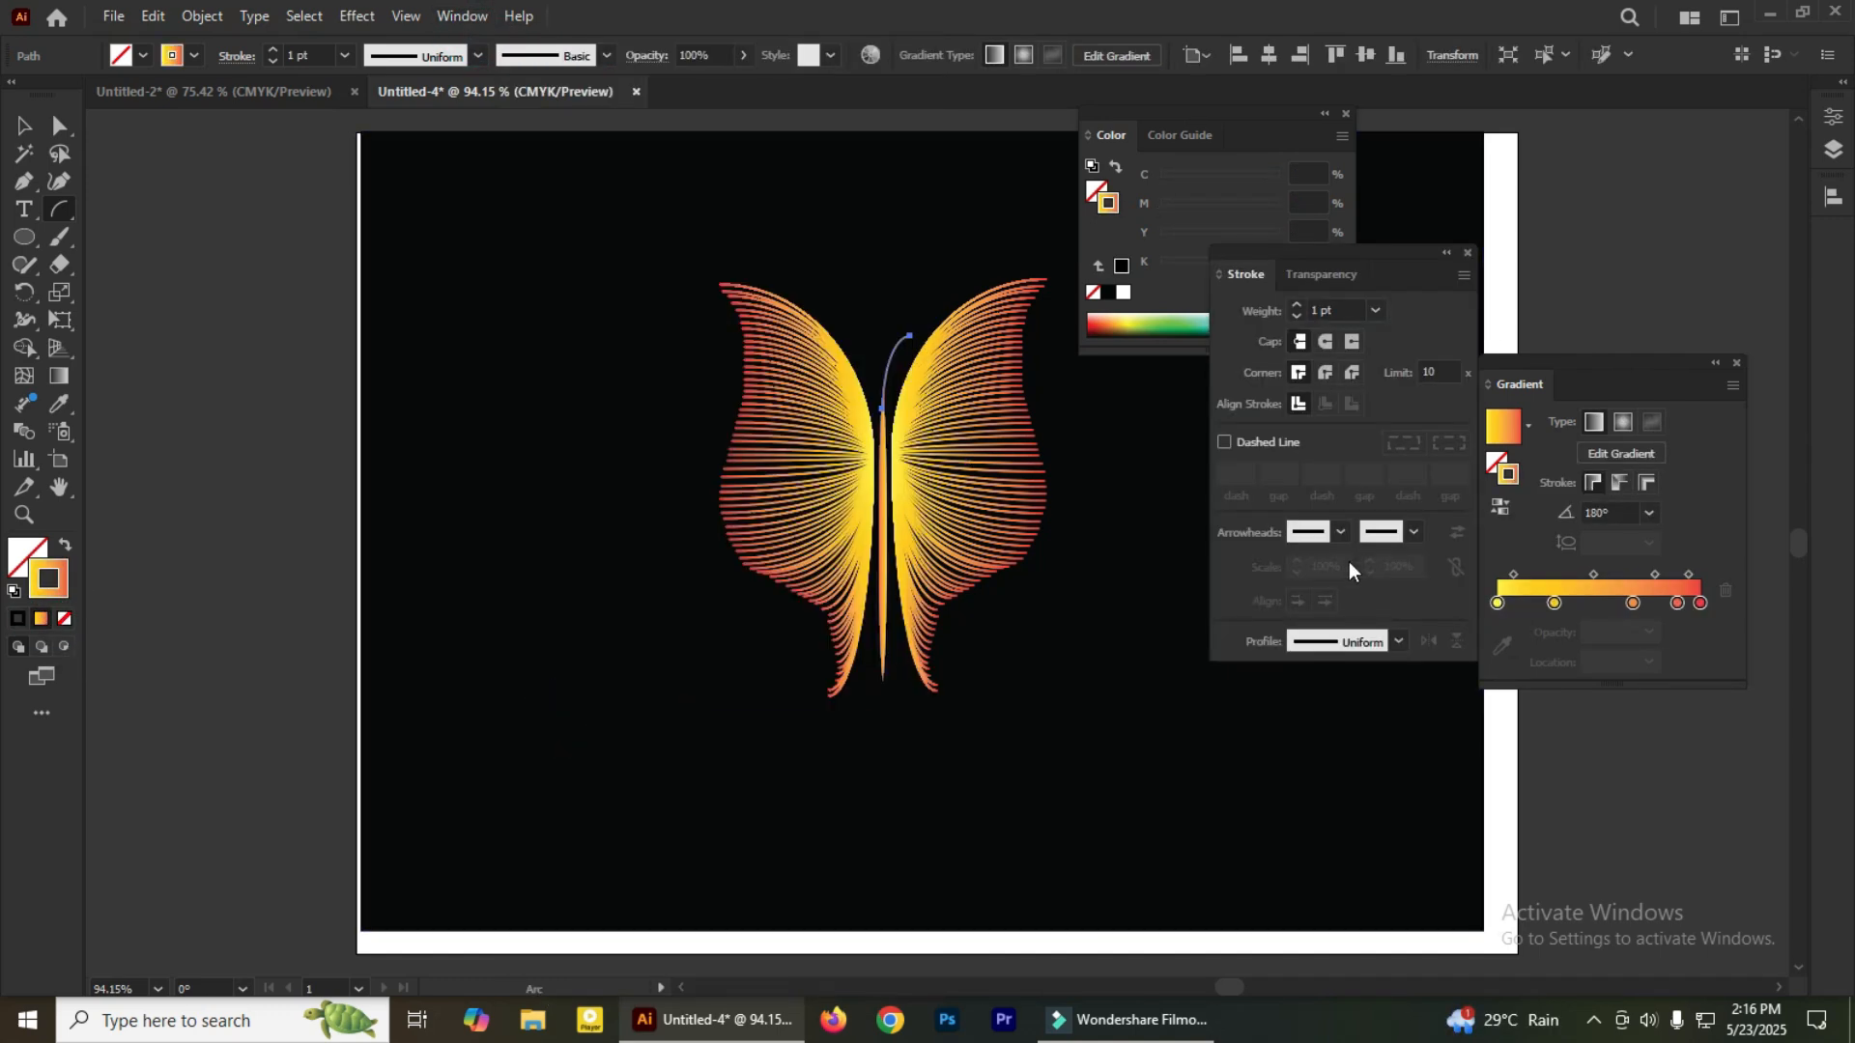
{"action": "left_click", "coordinate": [1417, 533]}
{"action": "scroll", "coordinate": [1308, 793], "scroll_direction": "down", "scroll_amount": 6}
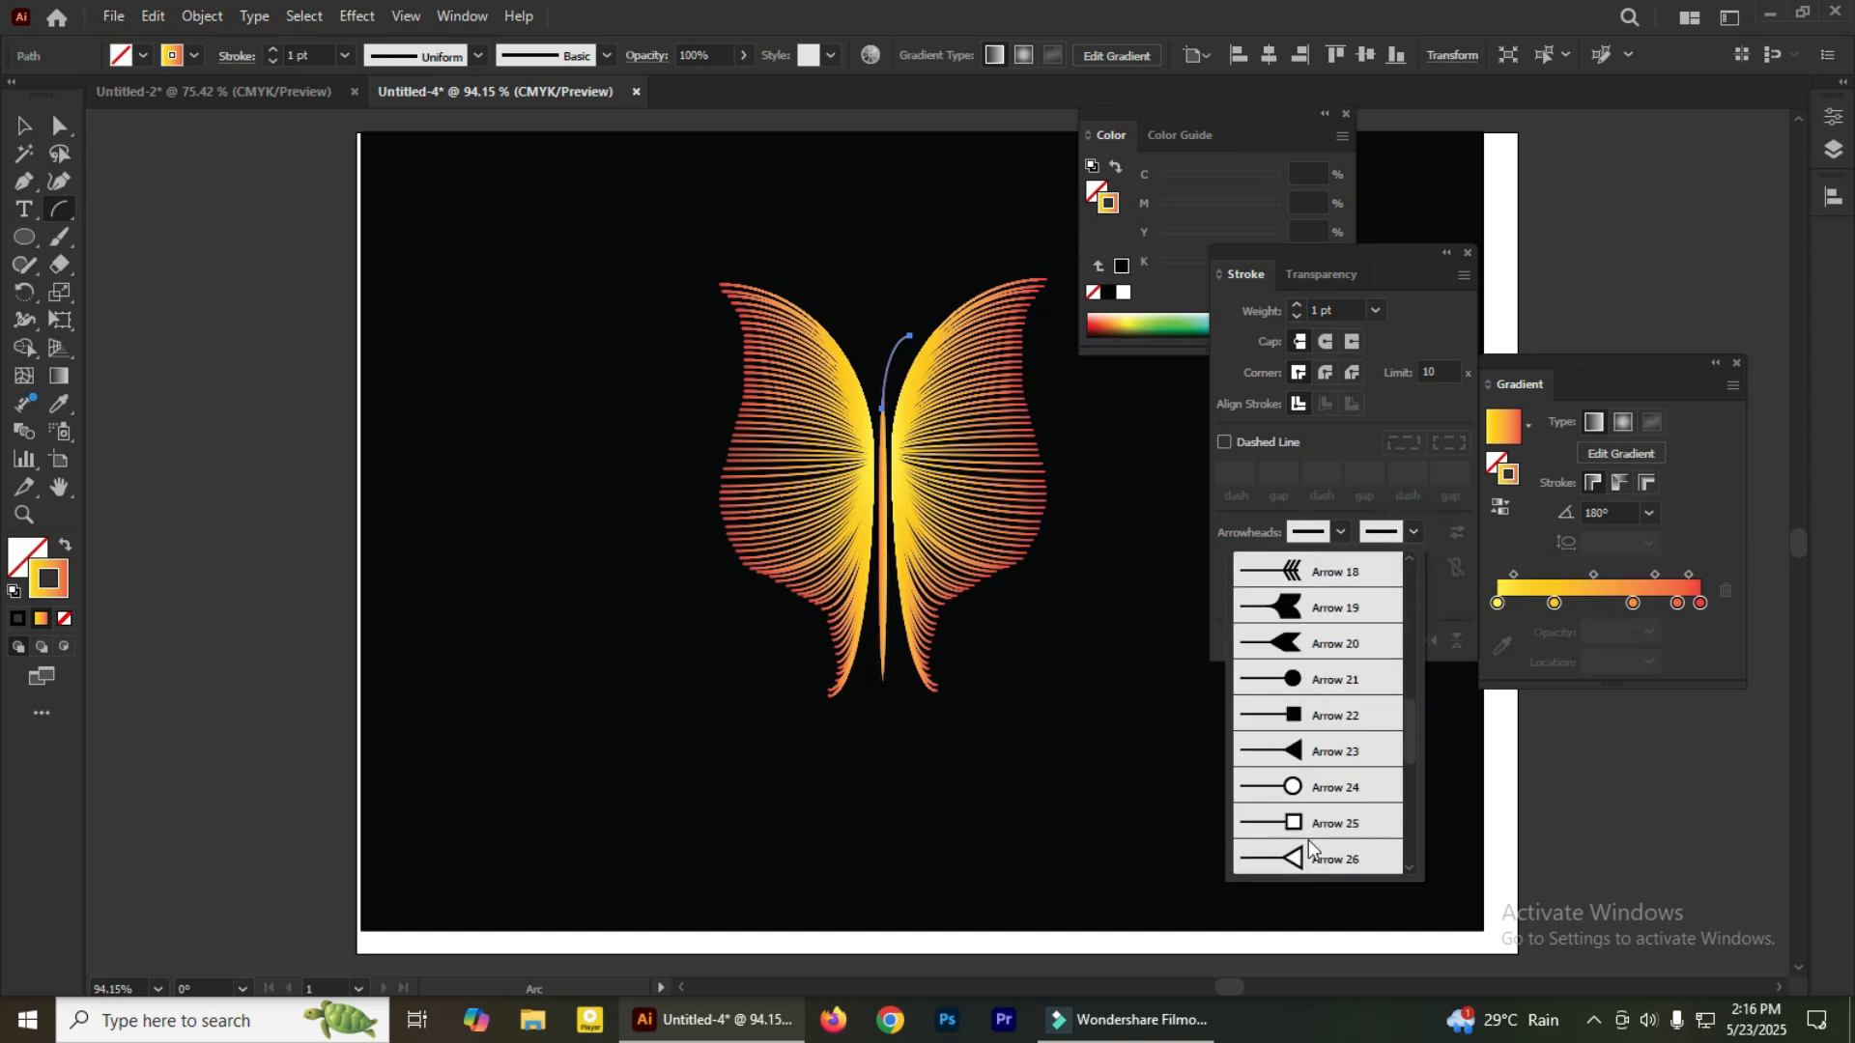
{"action": "left_click", "coordinate": [1276, 677]}
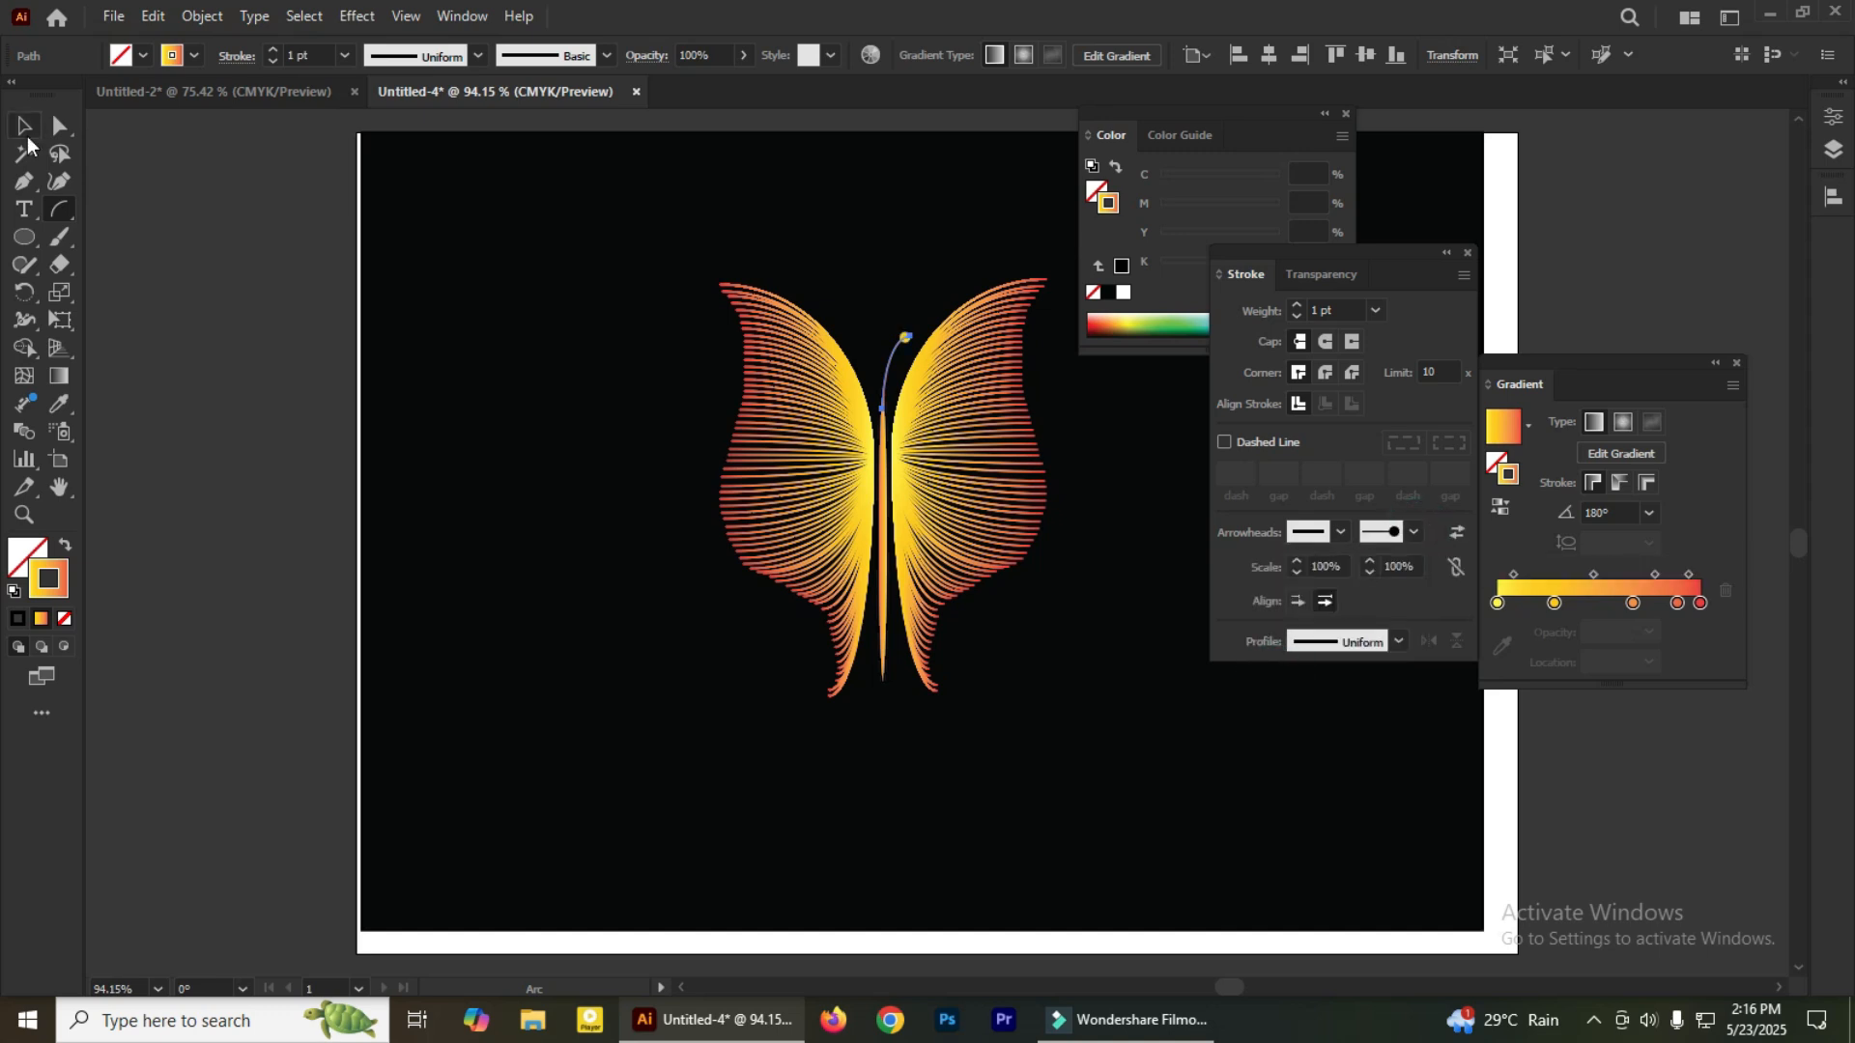
Draw a taller arc curving up and left from the body as the second antenna and give it the hollow-circle end arrowhead, Arrow 24
{"action": "left_click", "coordinate": [59, 209]}
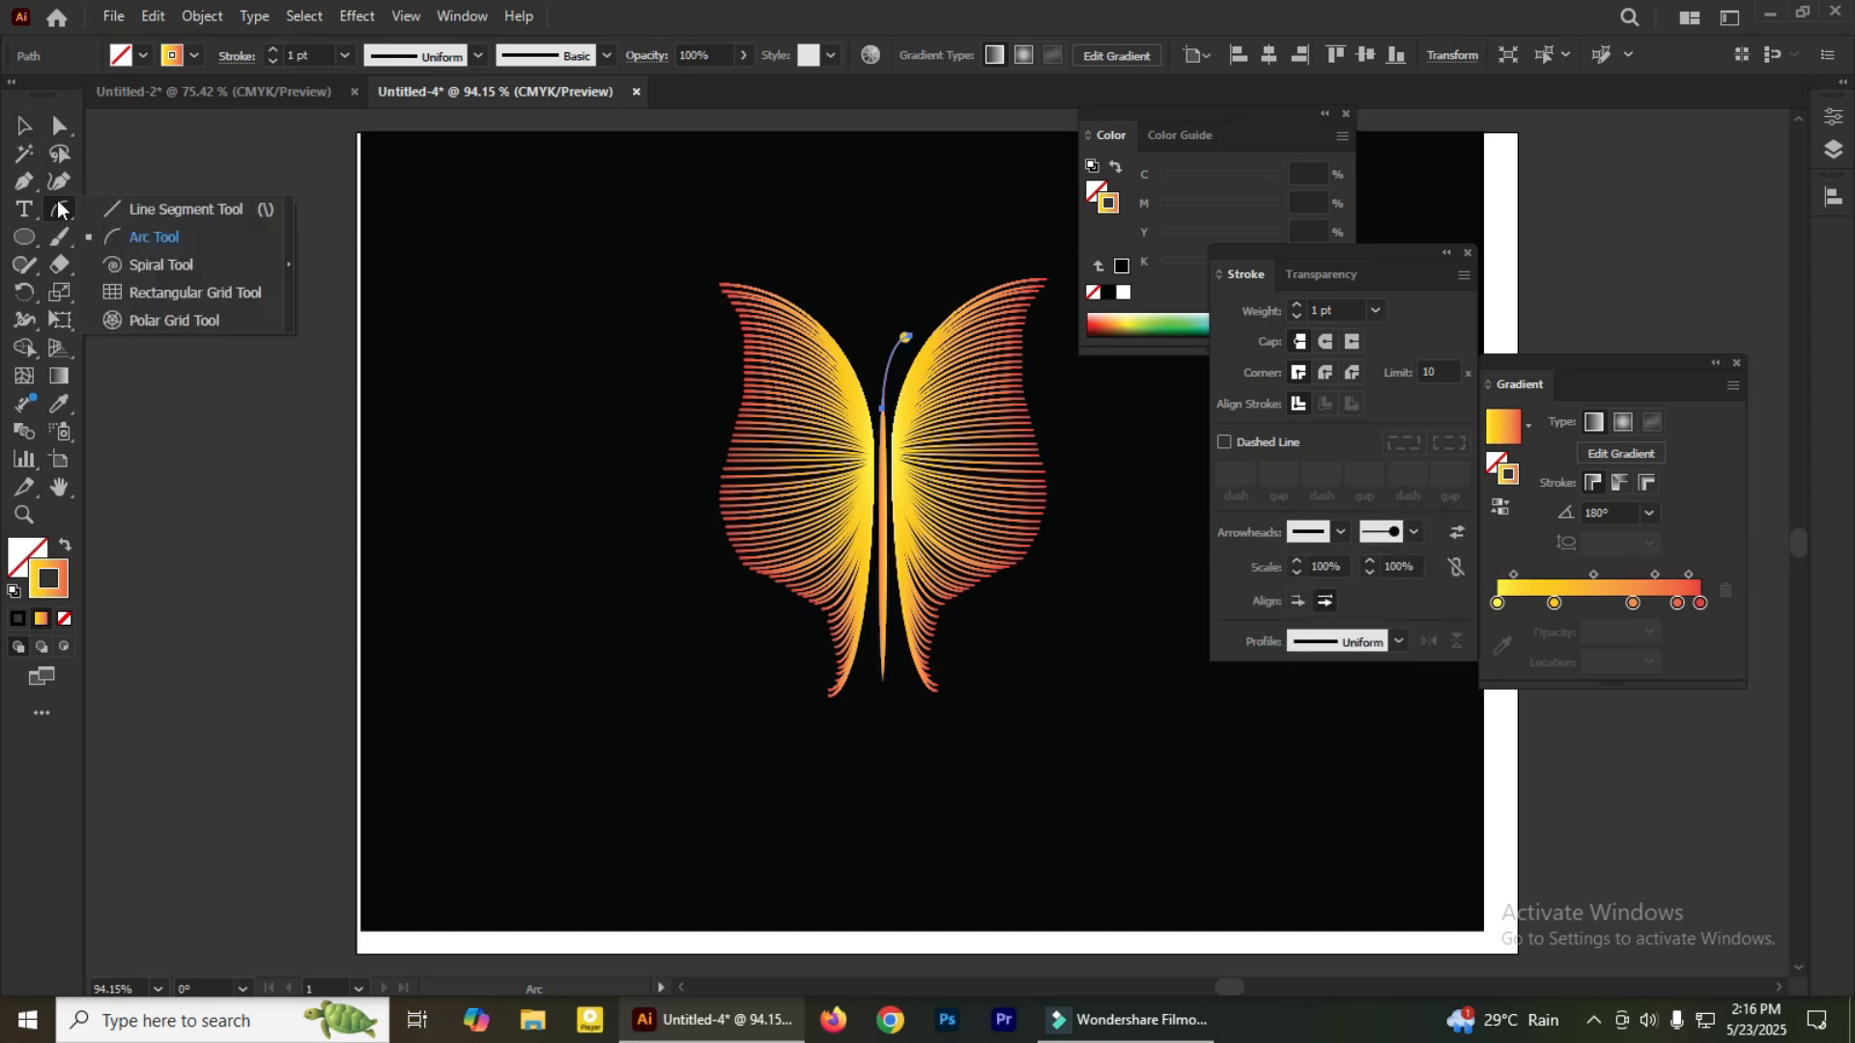
{"action": "left_click", "coordinate": [165, 239]}
{"action": "left_click_drag", "start_coordinate": [882, 406], "coordinate": [842, 279]}
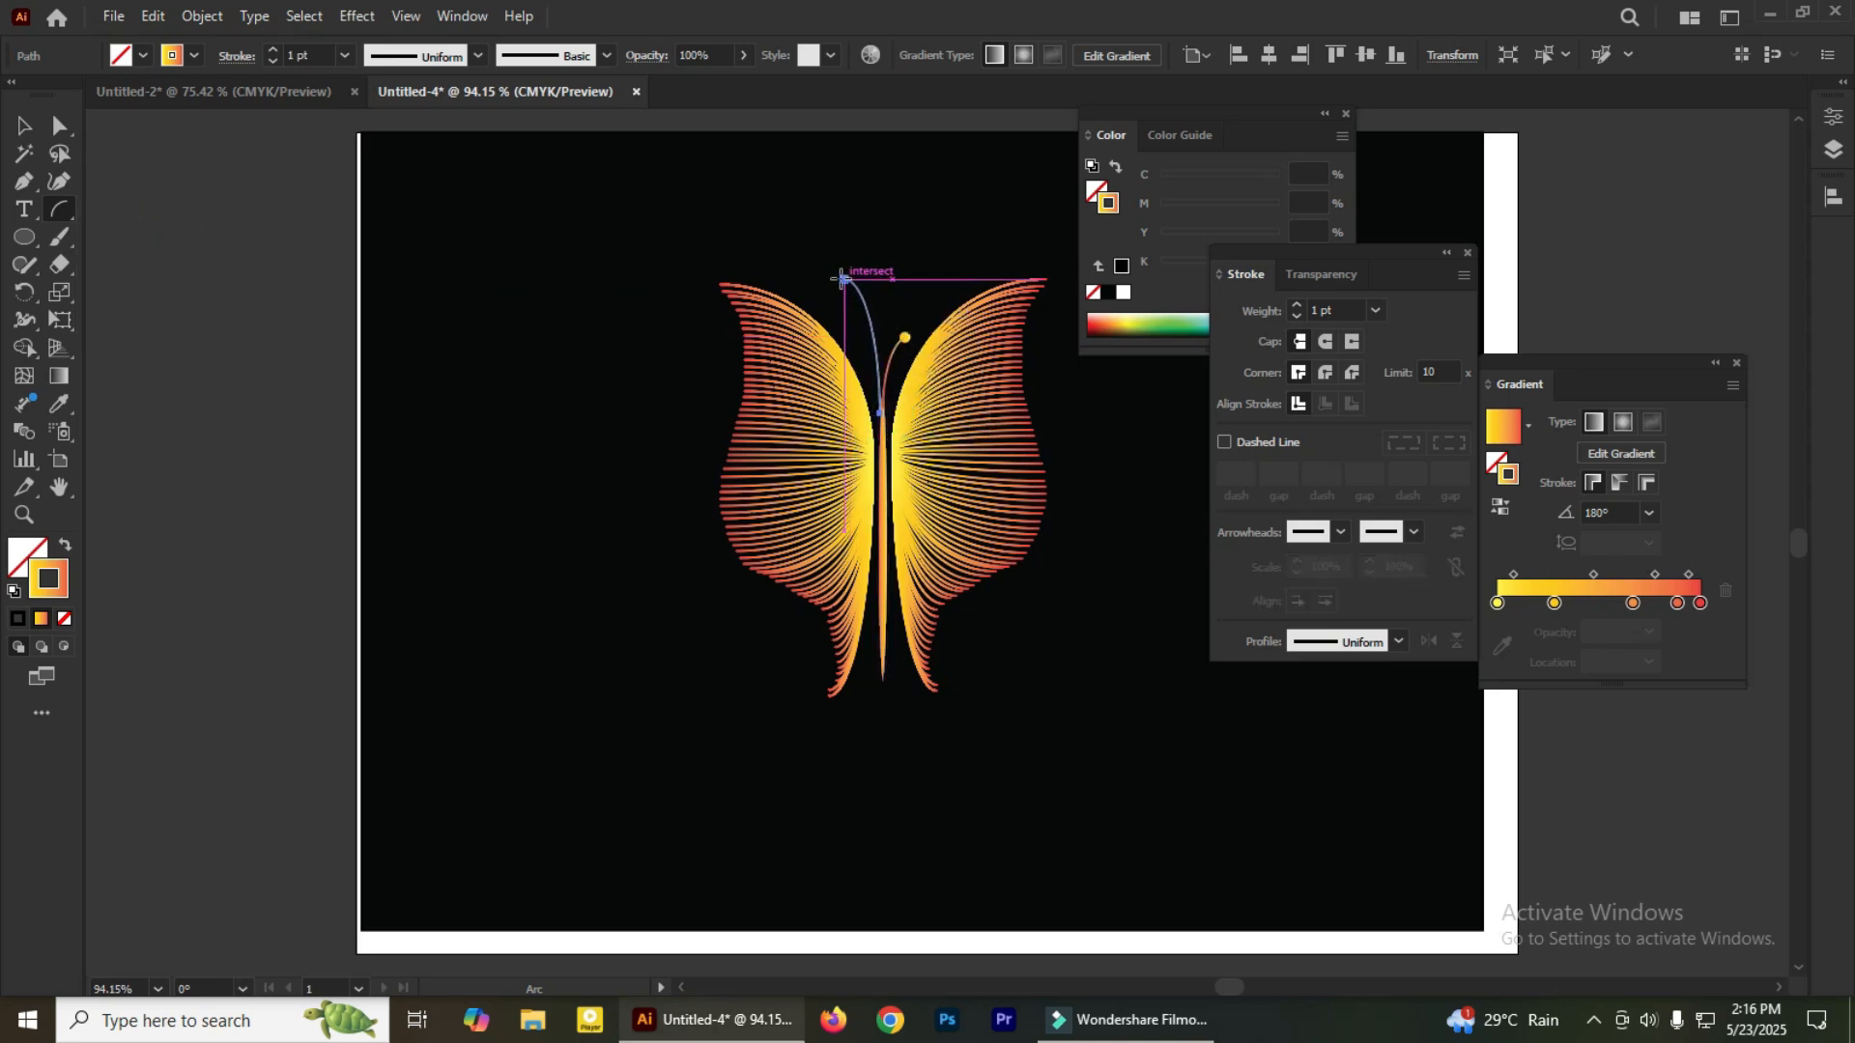
{"action": "left_click", "coordinate": [1413, 532]}
{"action": "scroll", "coordinate": [1310, 841], "scroll_direction": "down", "scroll_amount": 5}
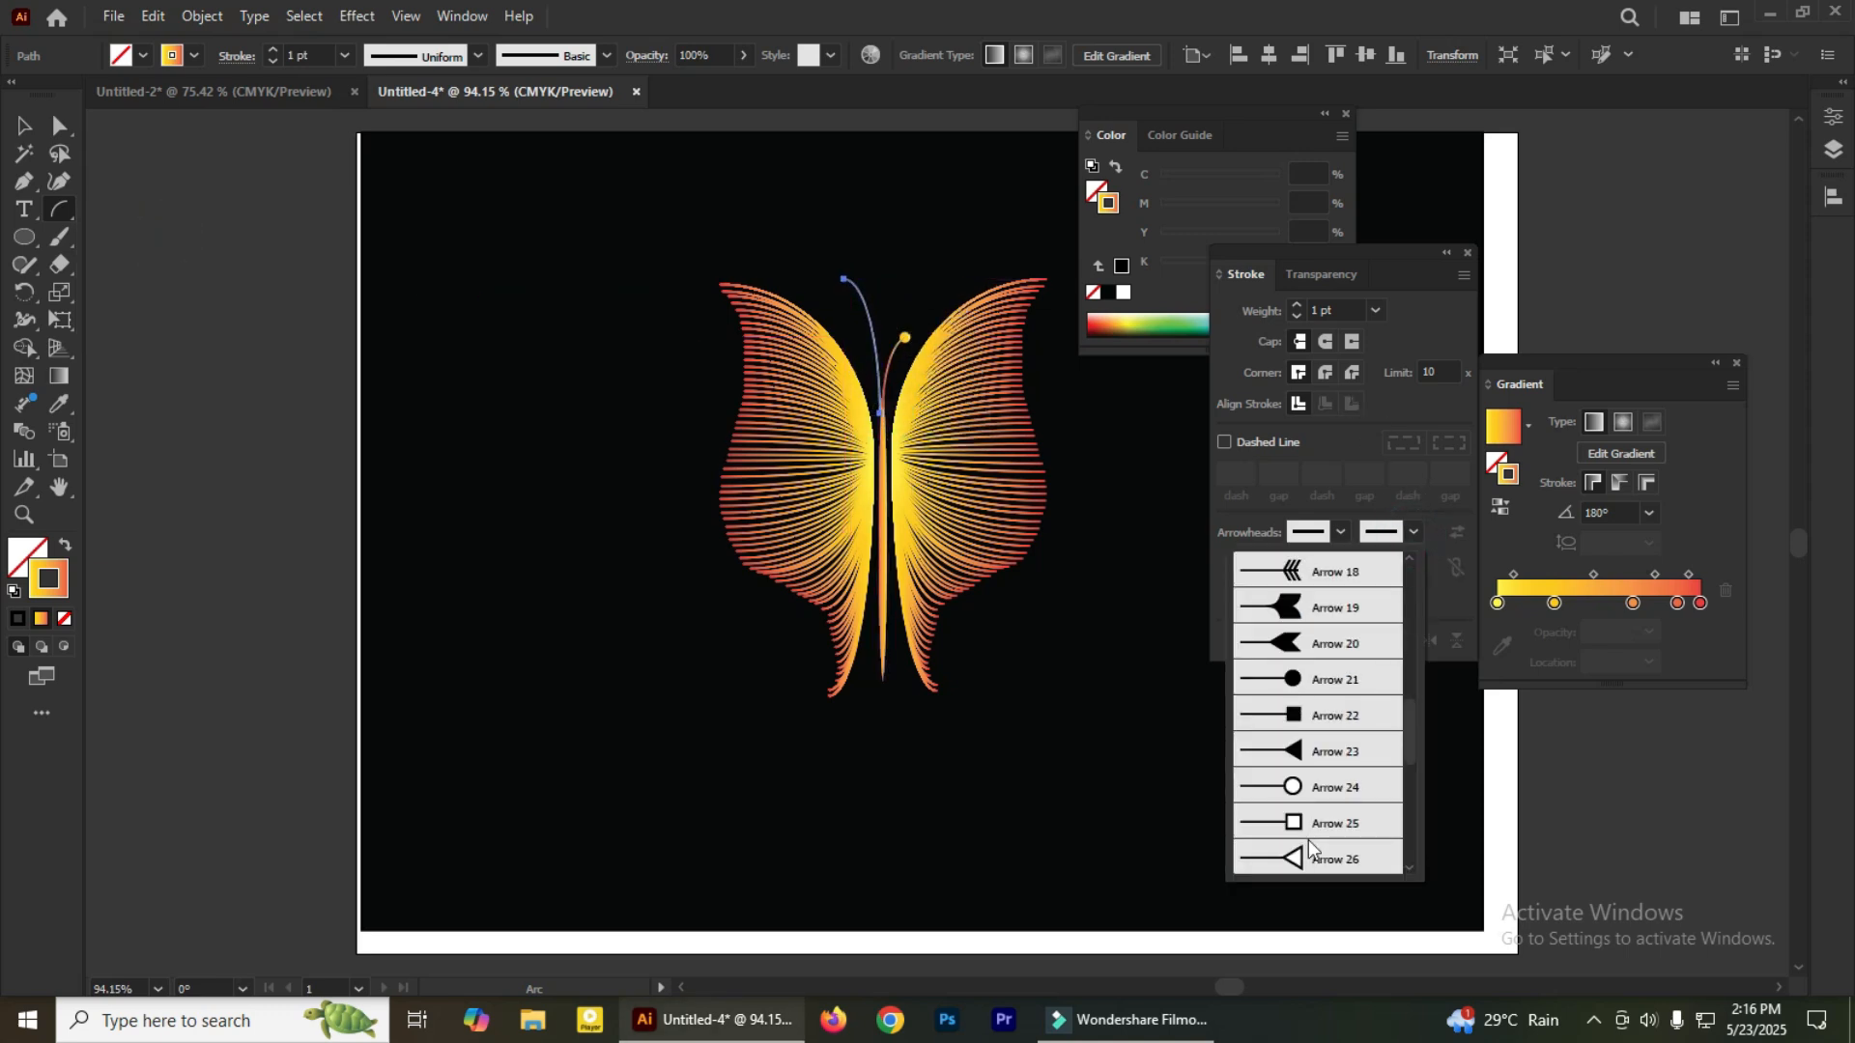
{"action": "left_click", "coordinate": [1284, 787]}
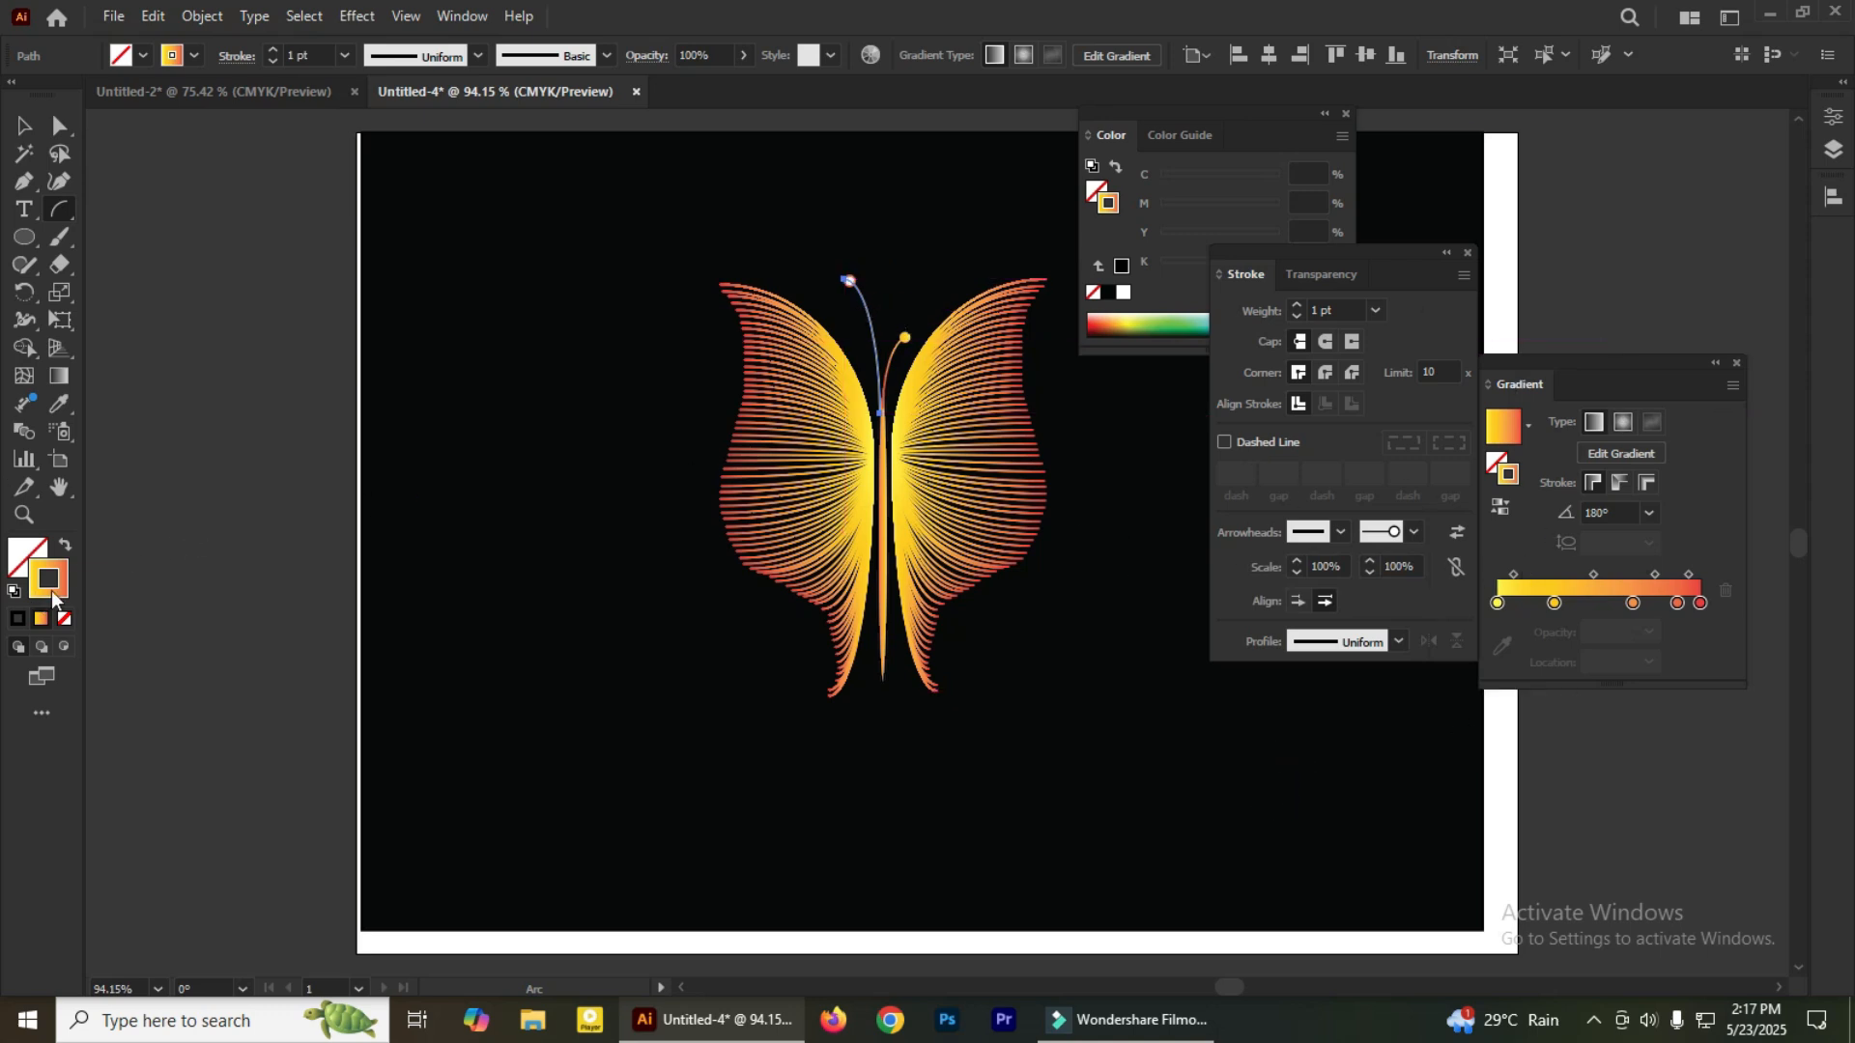
Deselect the left antenna and close the Stroke, Color and Gradient panels
{"action": "left_click", "coordinate": [24, 125]}
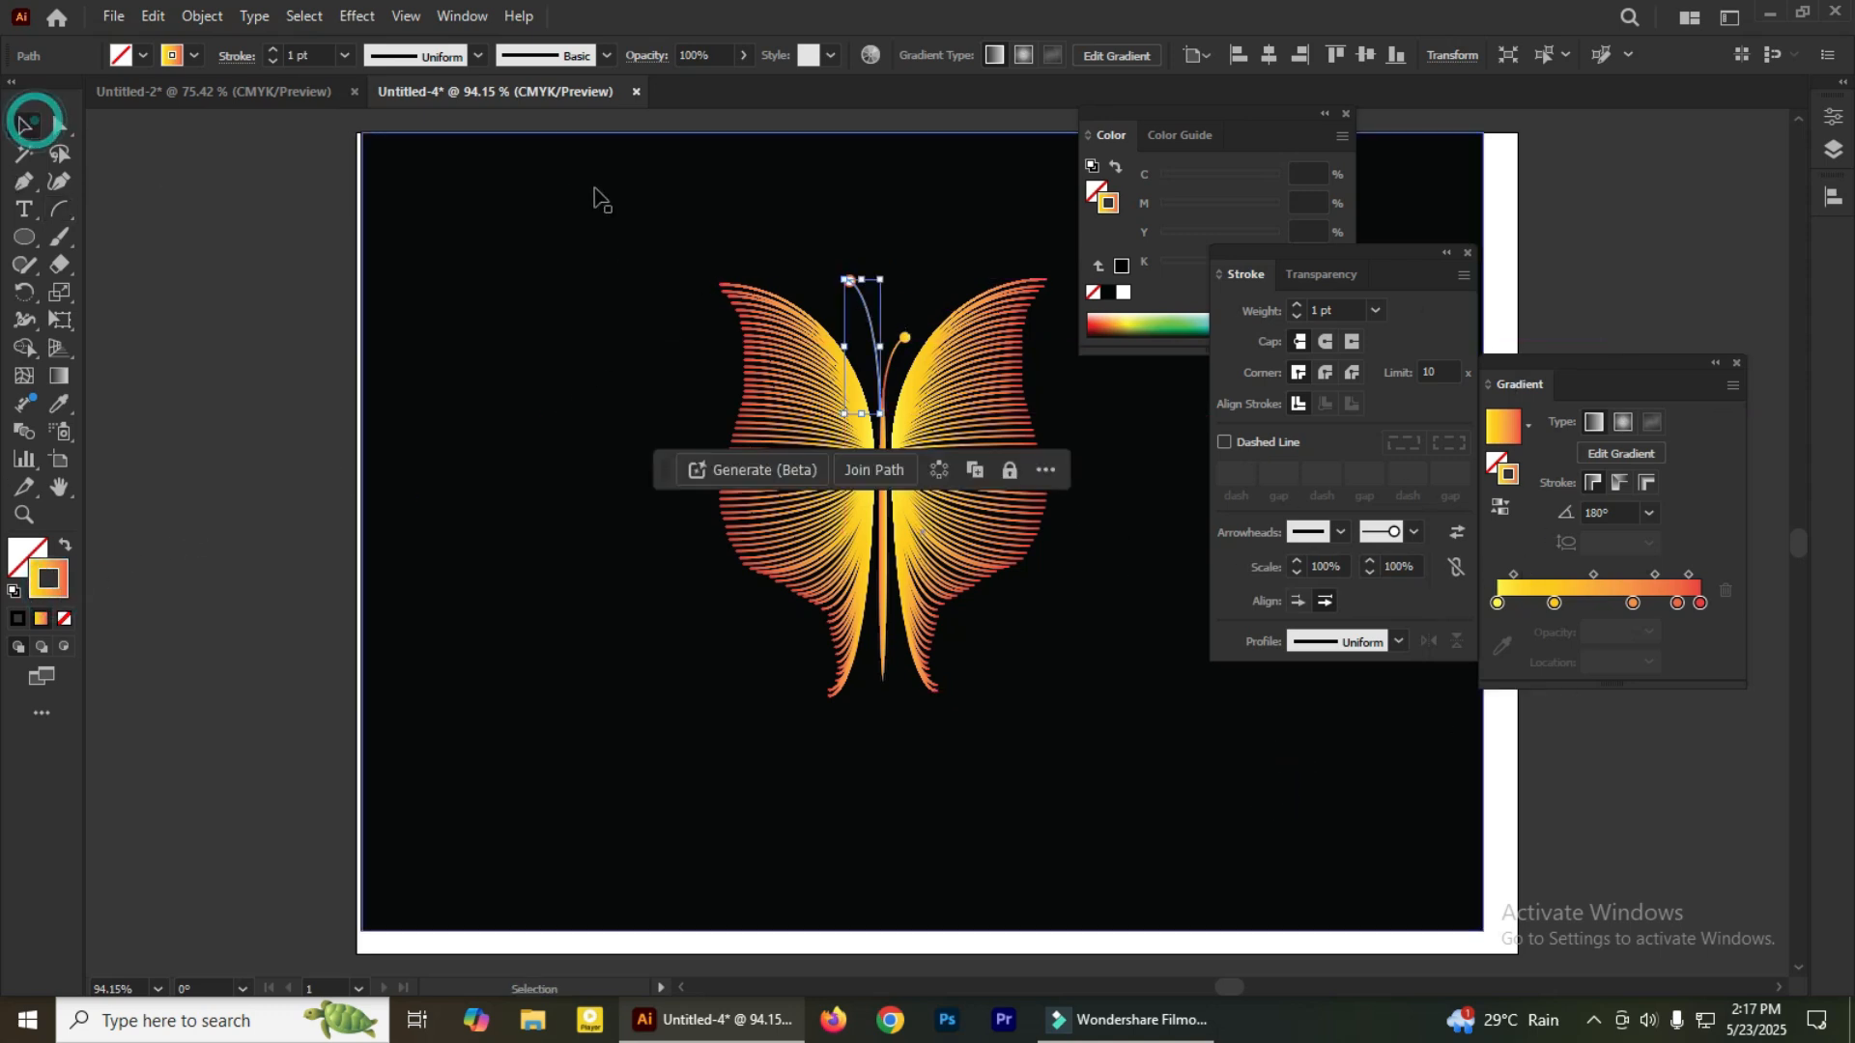
{"action": "left_click", "coordinate": [654, 174]}
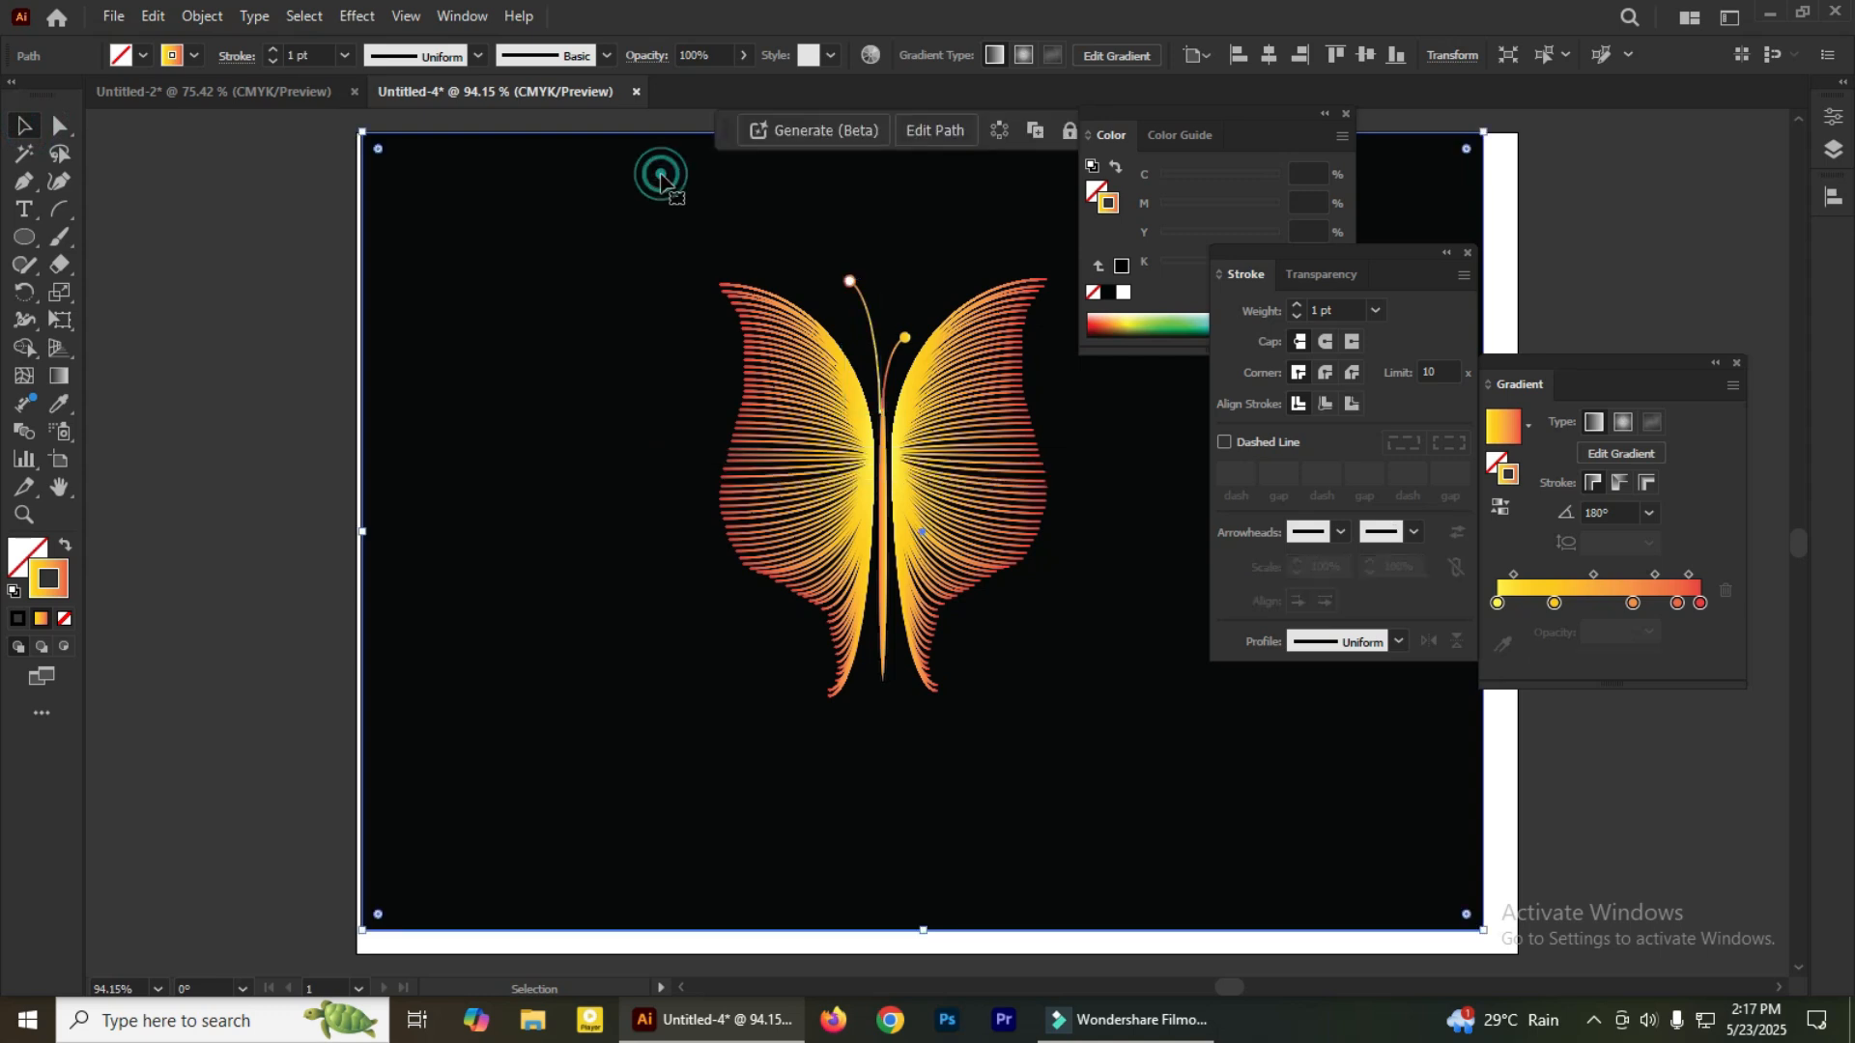
{"action": "left_click", "coordinate": [1467, 254]}
{"action": "left_click", "coordinate": [1347, 114]}
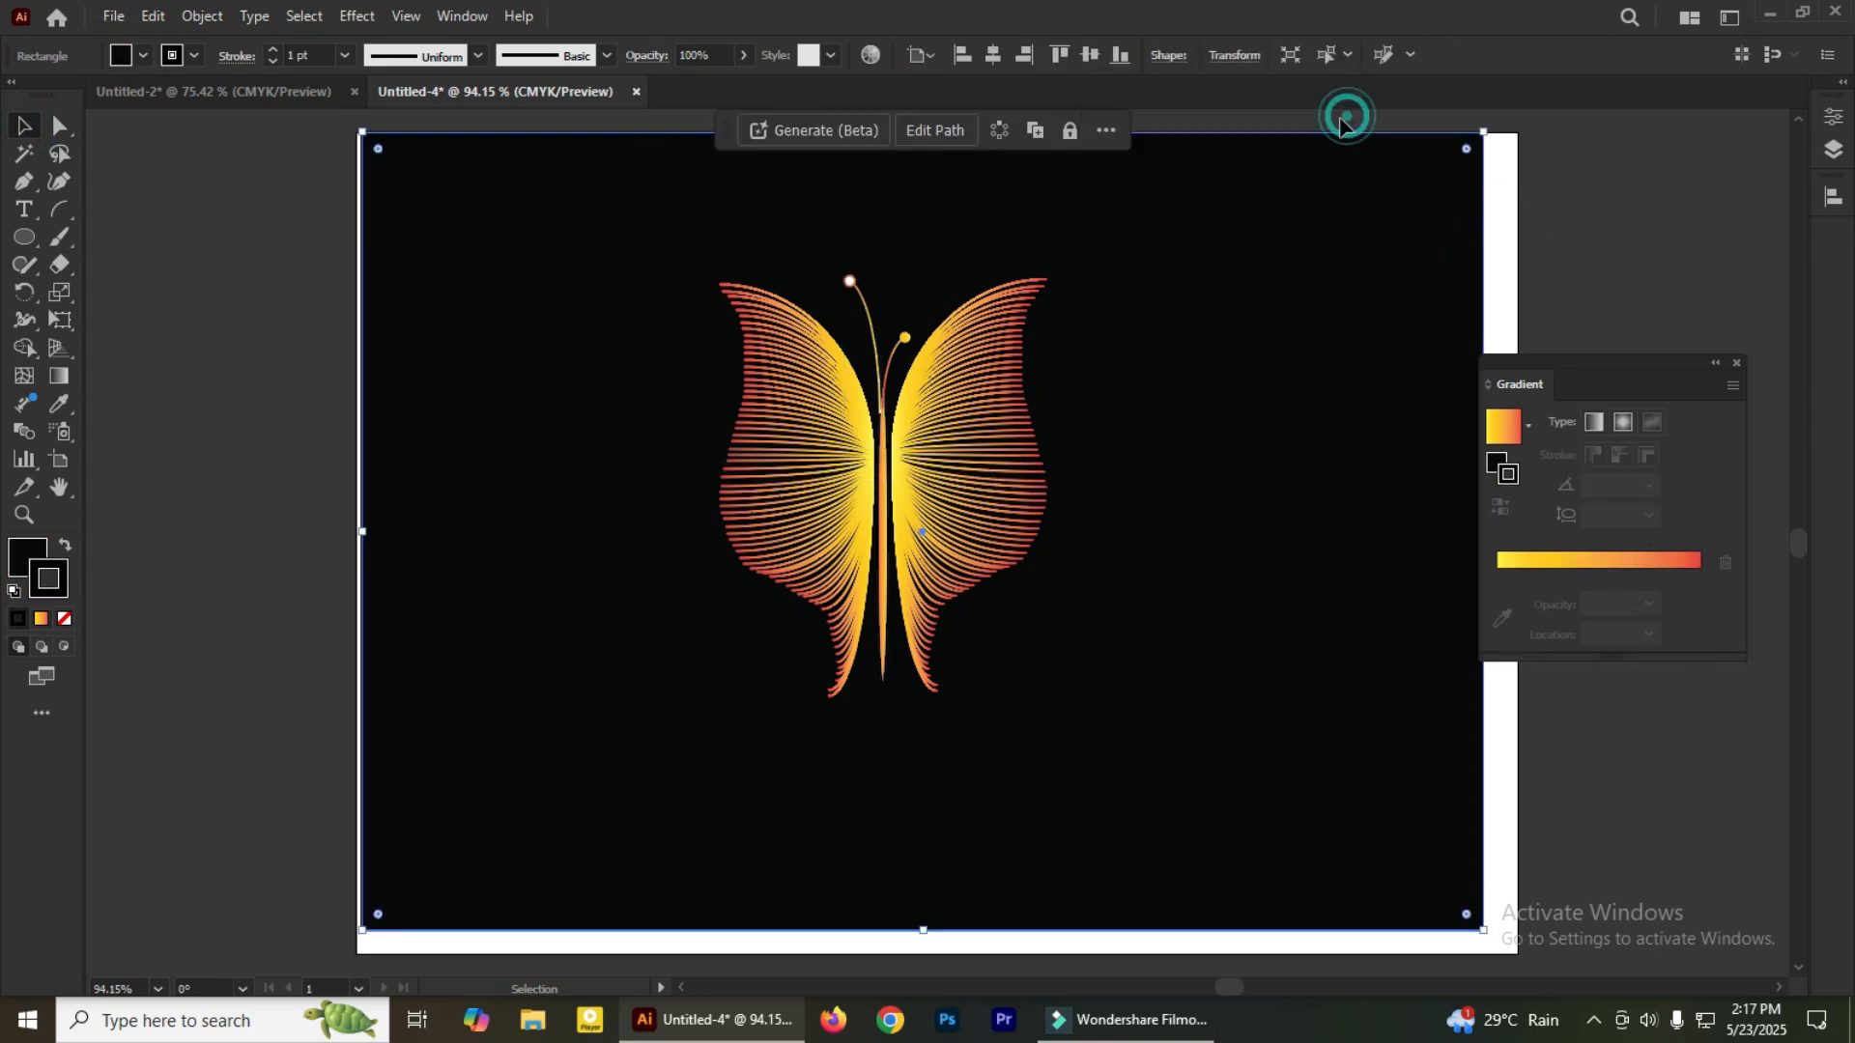
{"action": "left_click", "coordinate": [1735, 367]}
Move the black background rectangle slightly down and right to leave a white margin along the artboard's upper and left edges
{"action": "scroll", "coordinate": [1061, 618], "scroll_direction": "up", "scroll_amount": 2}
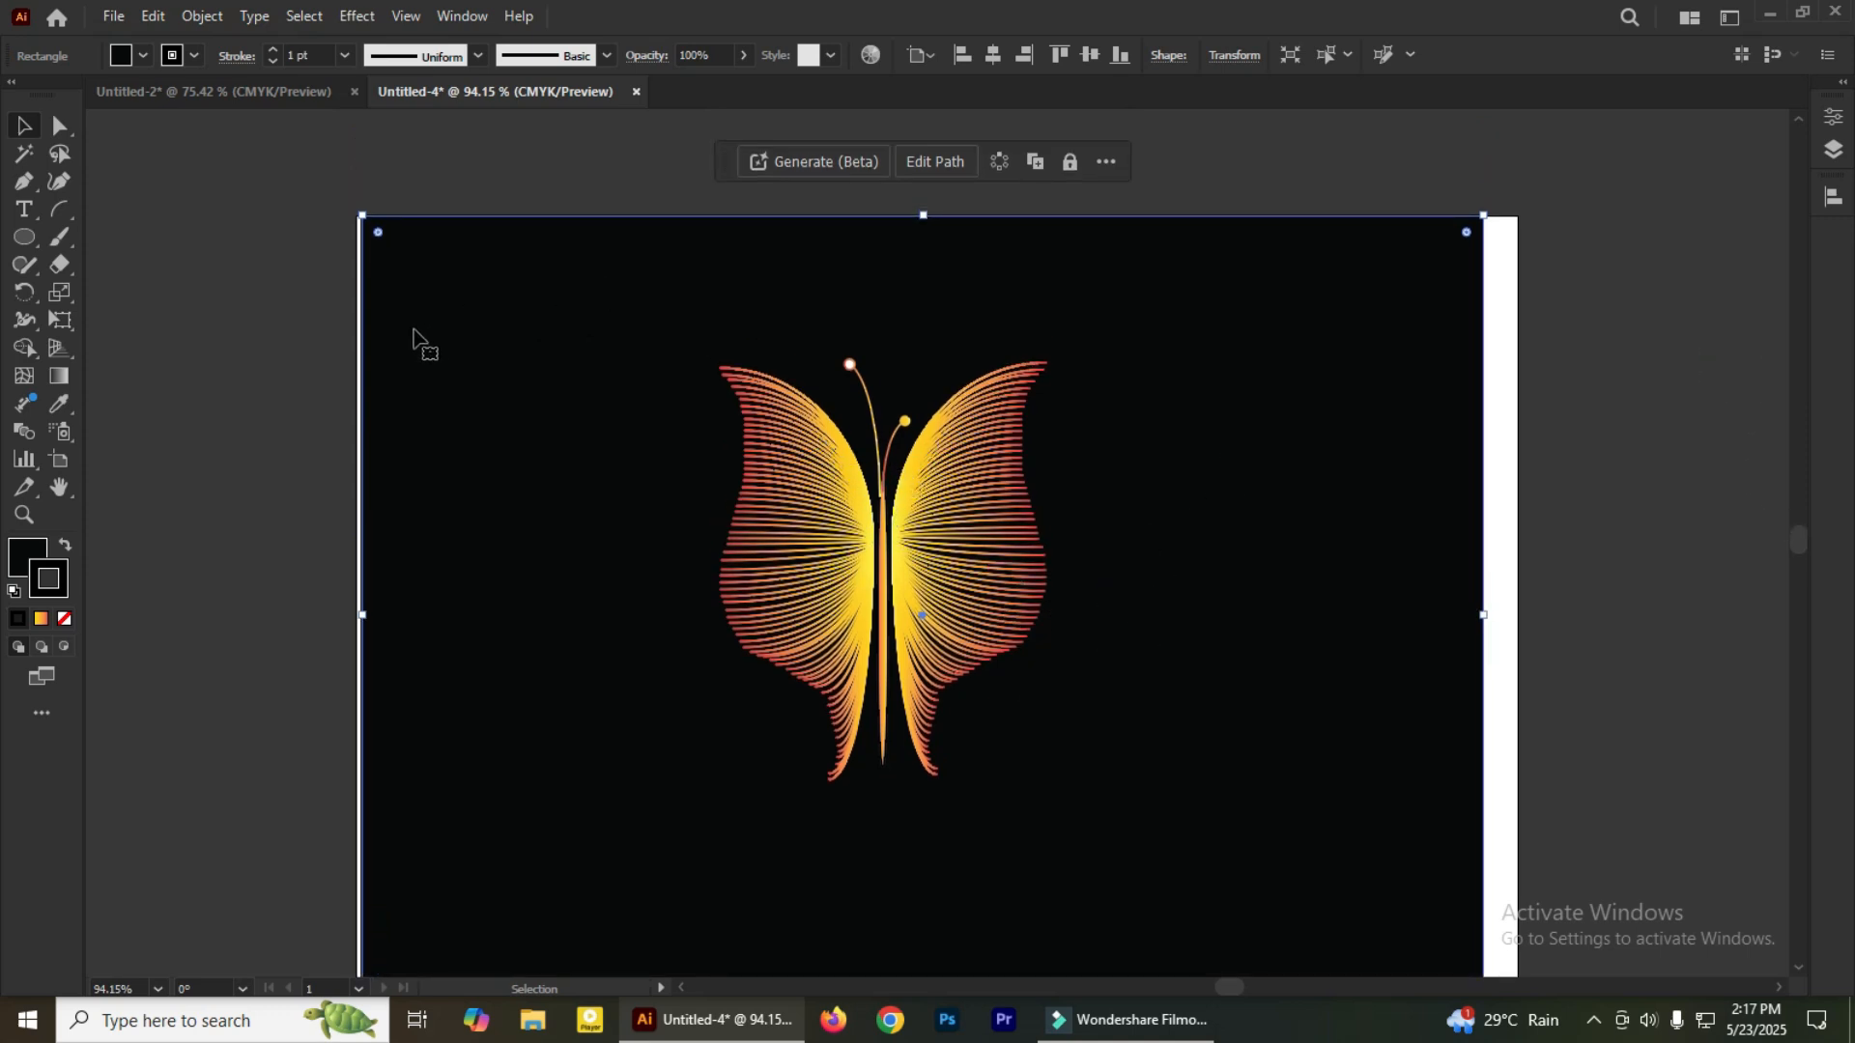
{"action": "left_click", "coordinate": [23, 125]}
{"action": "left_click_drag", "start_coordinate": [606, 271], "coordinate": [619, 333]}
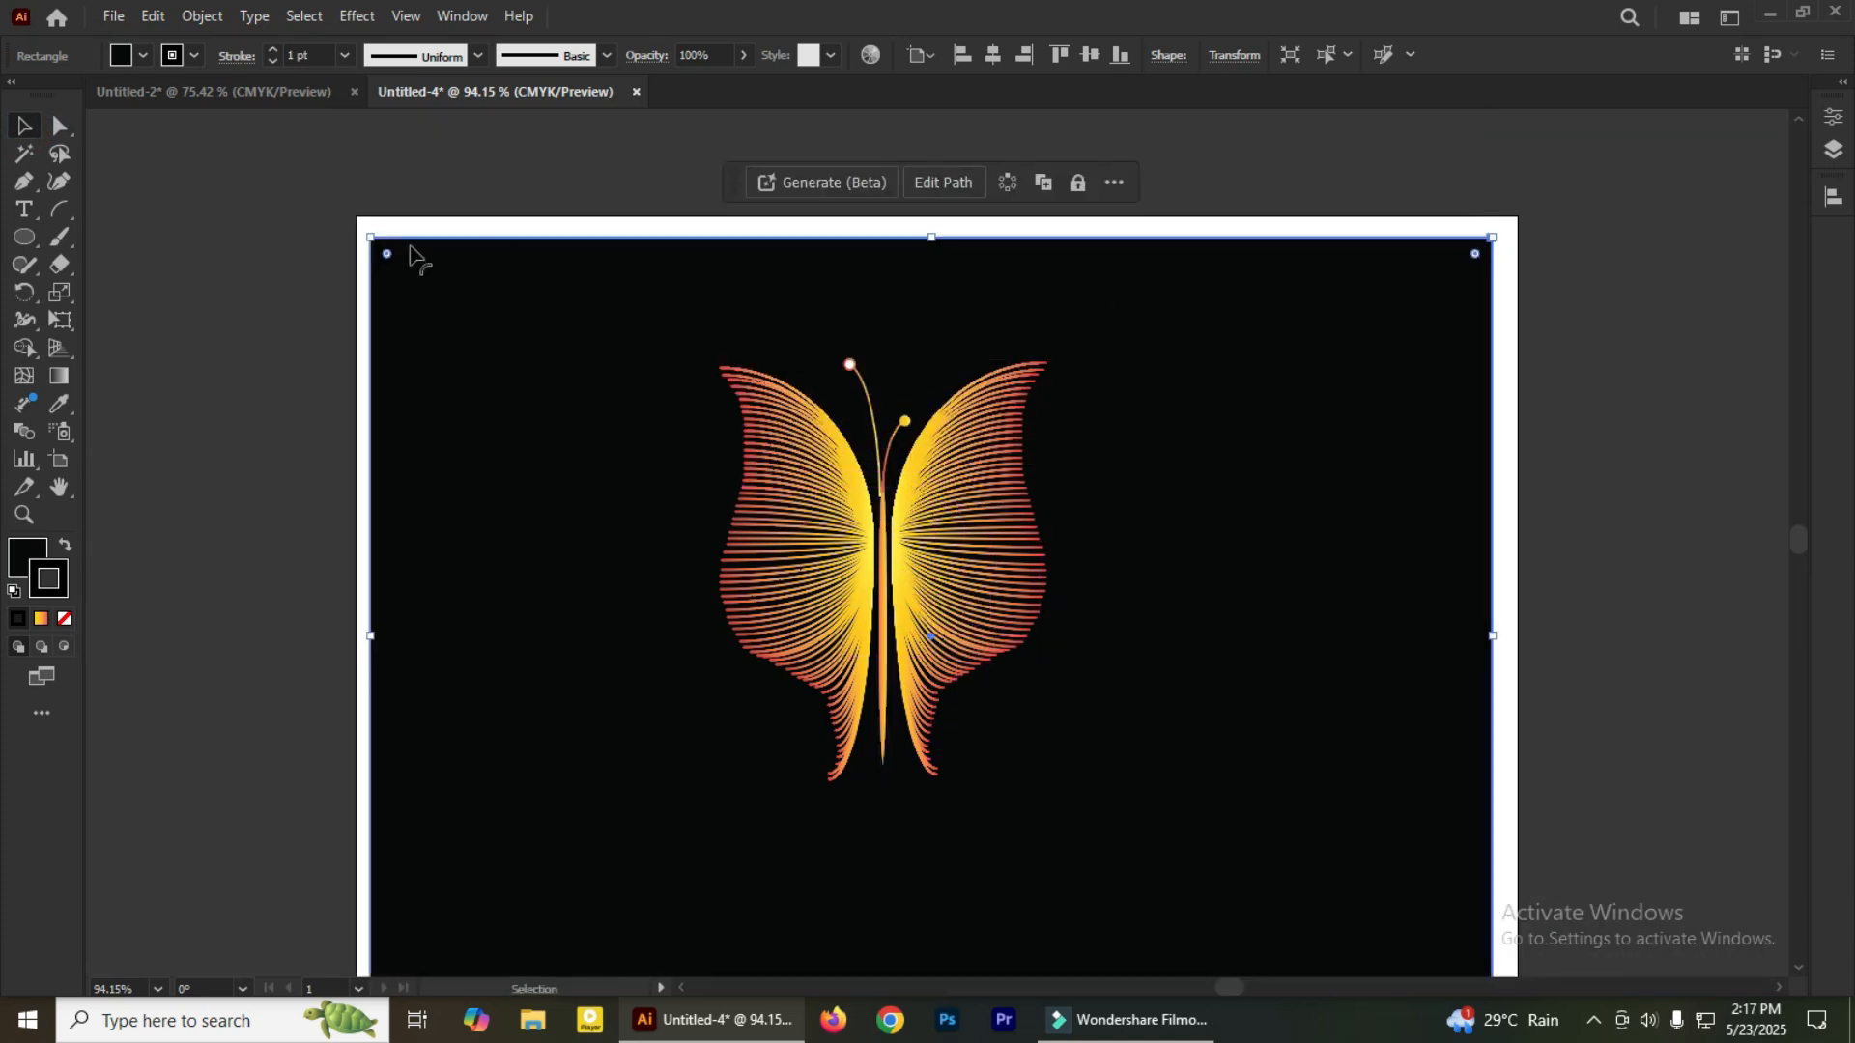
Group the whole butterfly together with the black background rectangle and deselect the artwork
{"action": "left_click_drag", "start_coordinate": [349, 184], "coordinate": [1129, 739]}
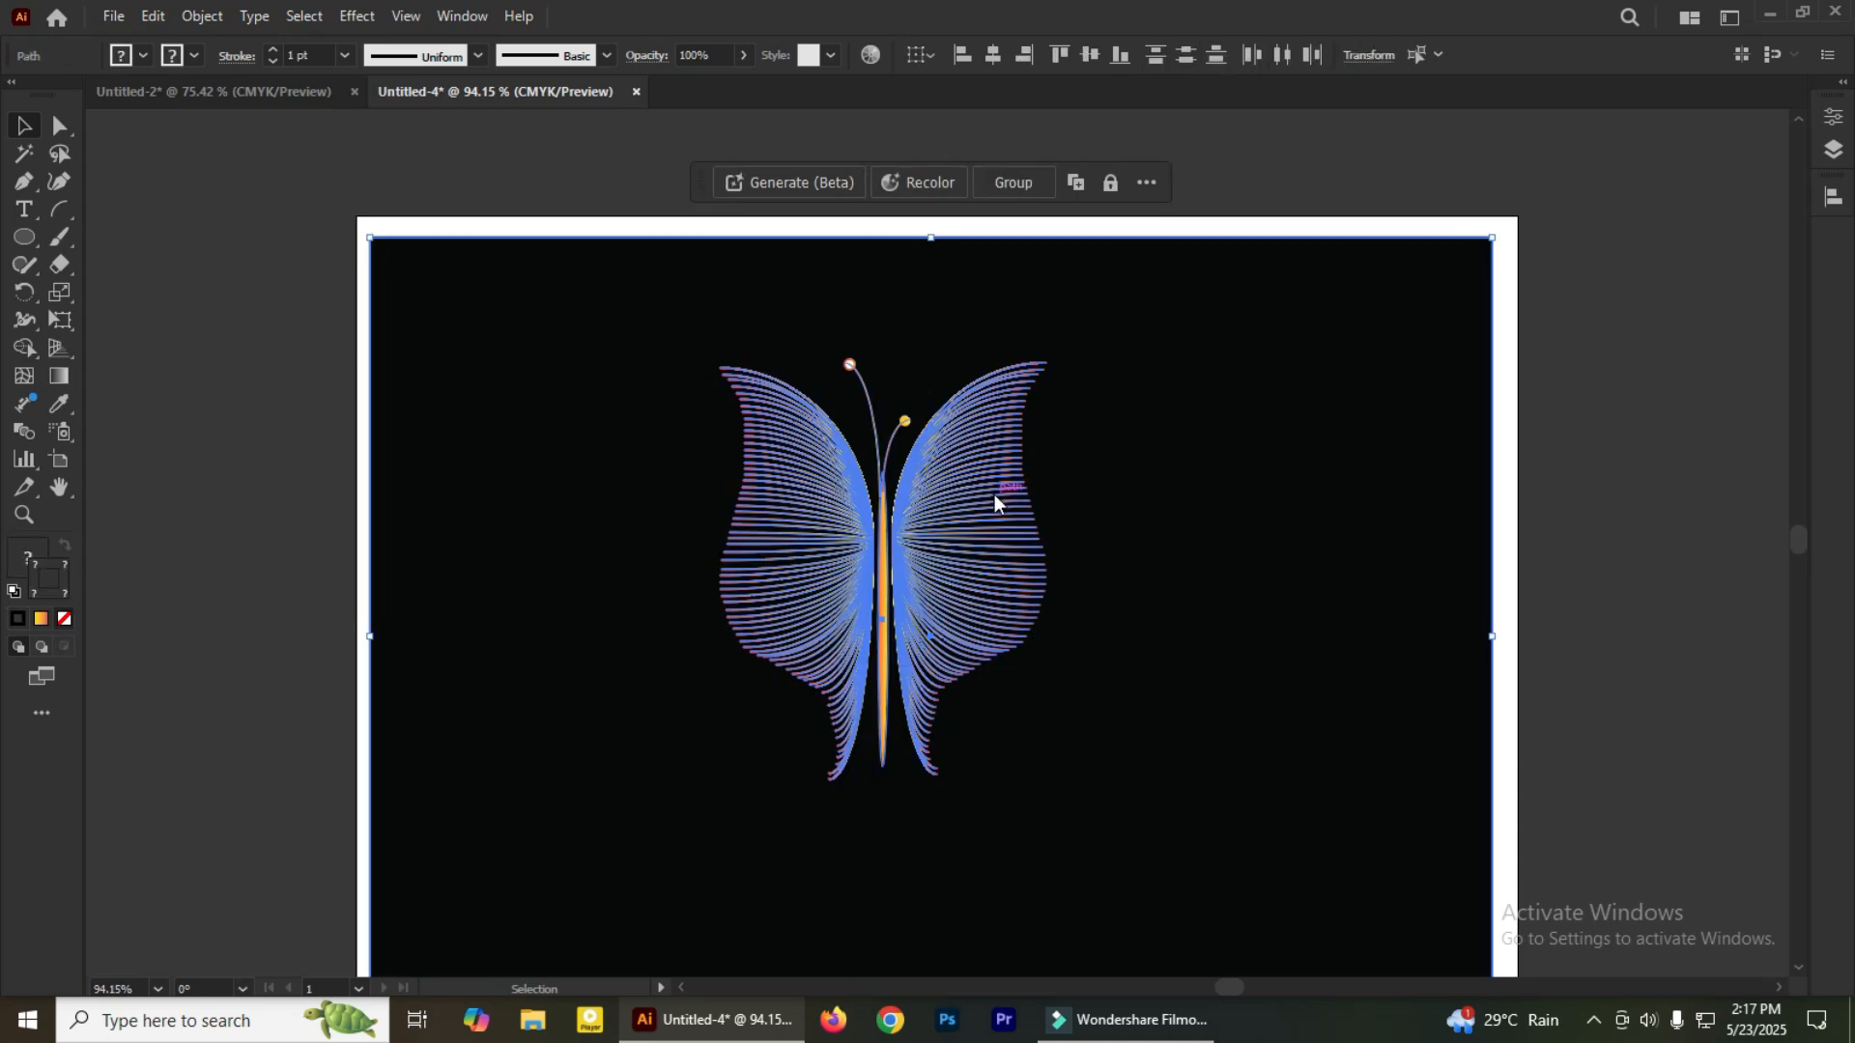
{"action": "right_click", "coordinate": [997, 497]}
{"action": "left_click", "coordinate": [1054, 600]}
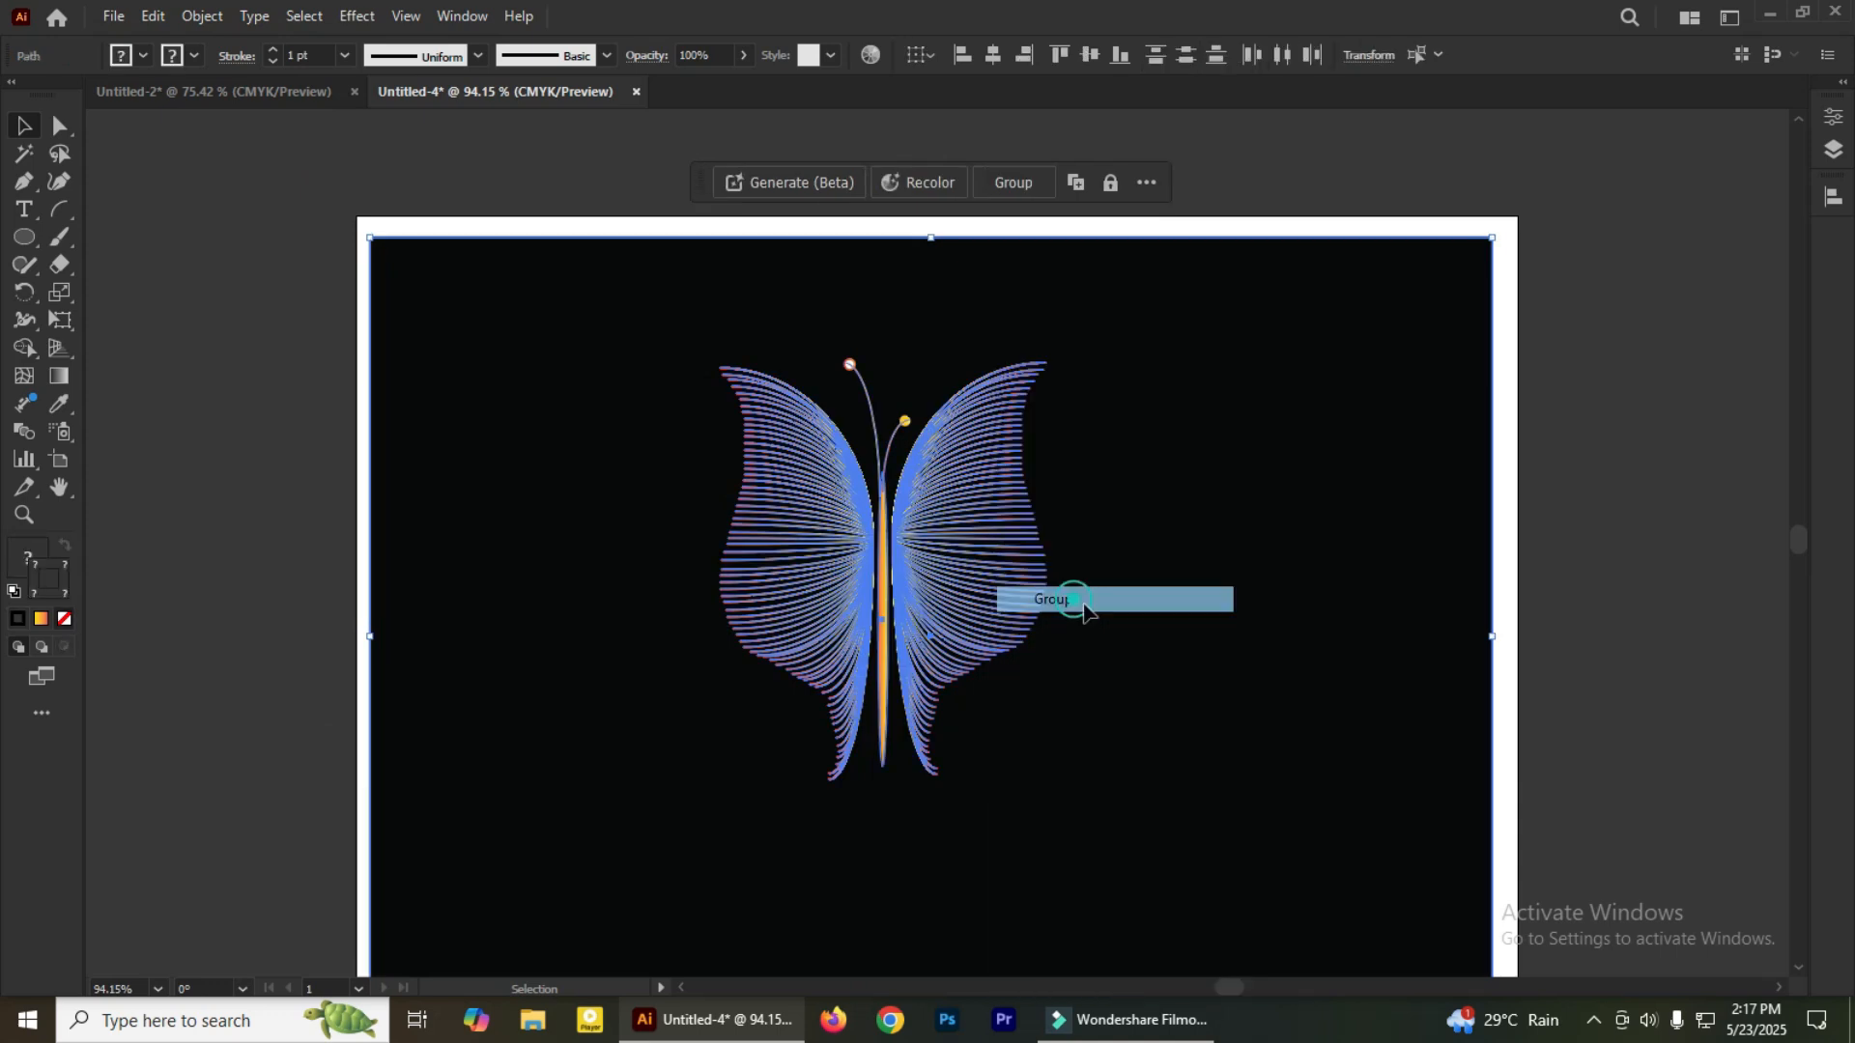
{"action": "left_click", "coordinate": [1688, 420]}
{"action": "key", "text": "z"}
{"action": "left_click_drag", "start_coordinate": [995, 416], "coordinate": [770, 525]}
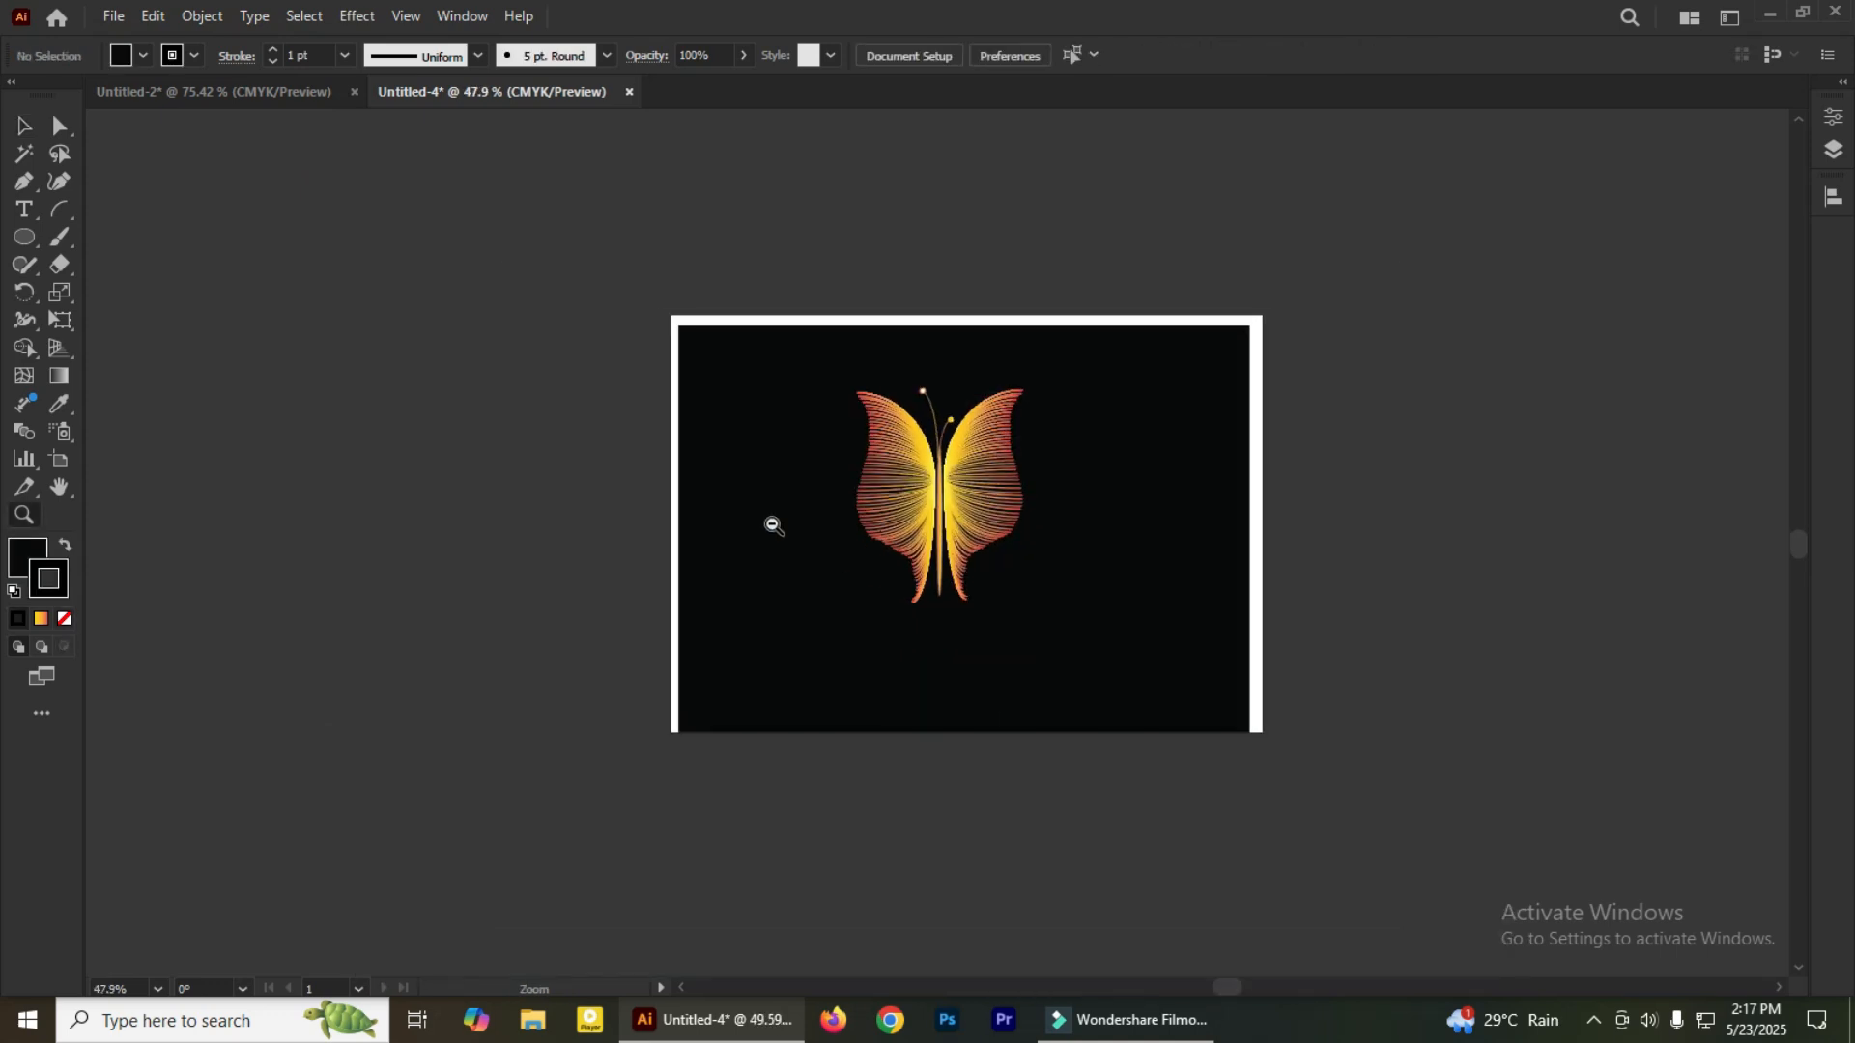